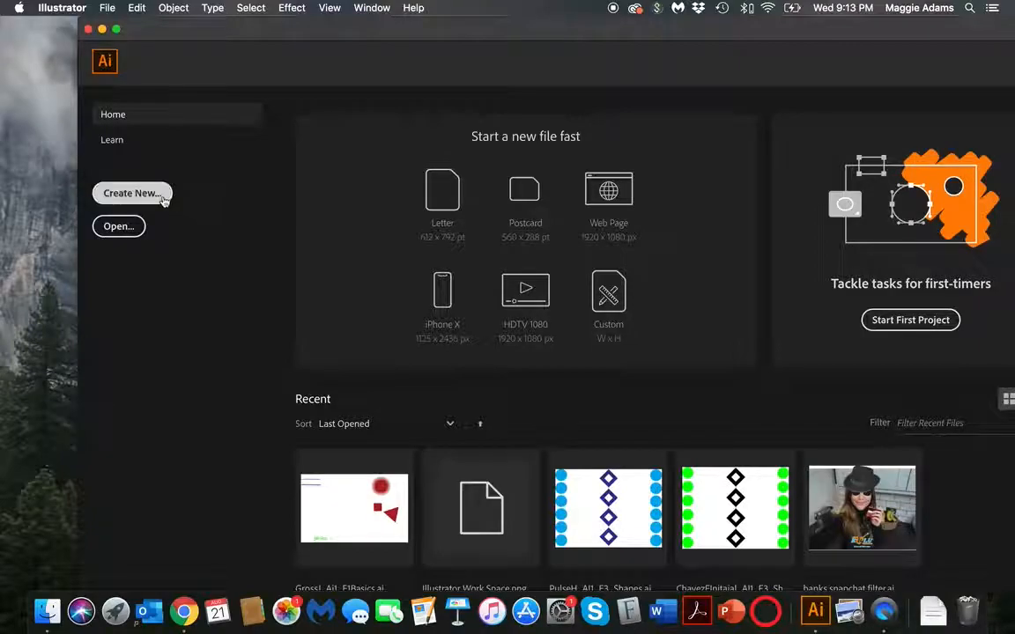
Look up Adobe Illustrator CC 2019 in the Mac's Applications folder and close the Finder window
double_click(151, 37)
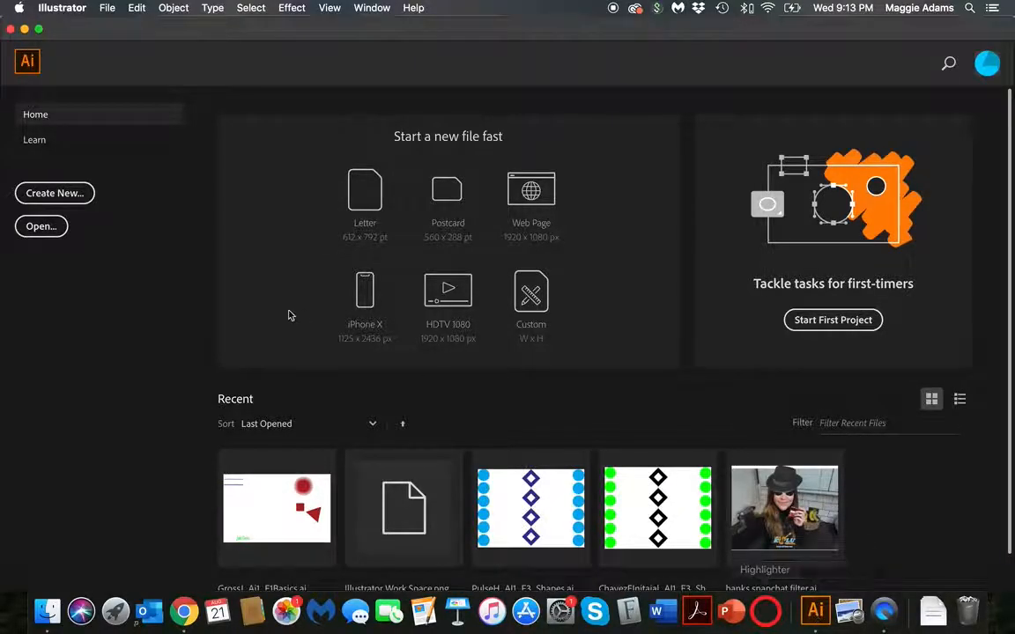
click(50, 619)
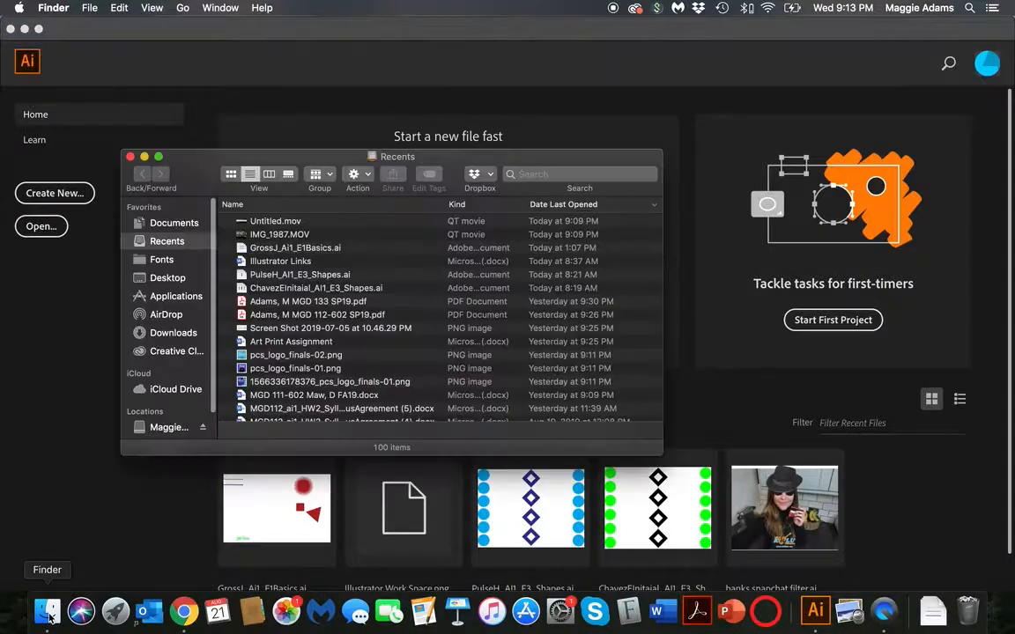
click(180, 296)
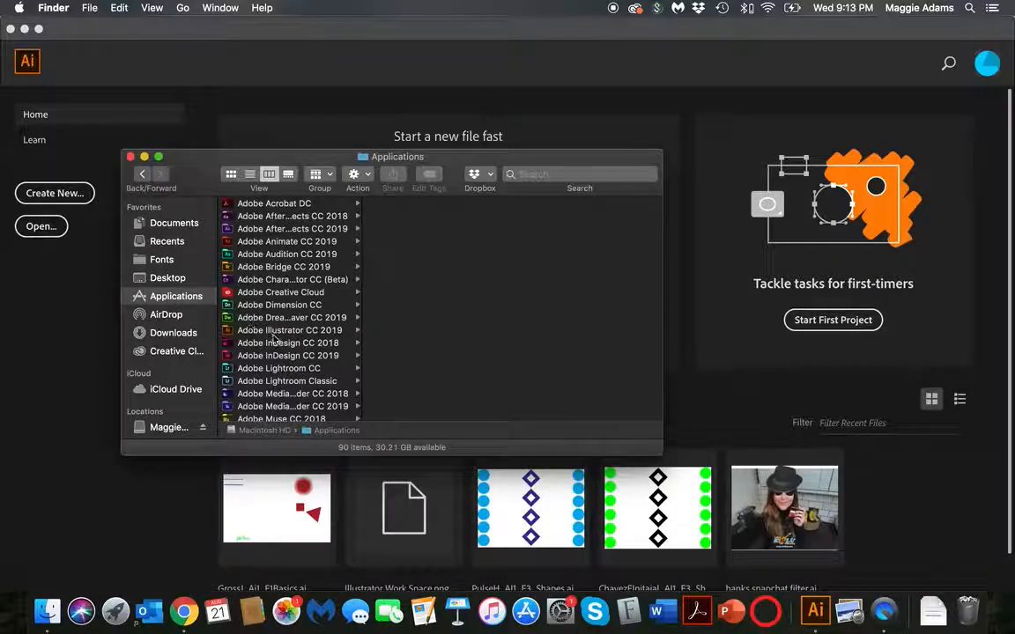
click(131, 157)
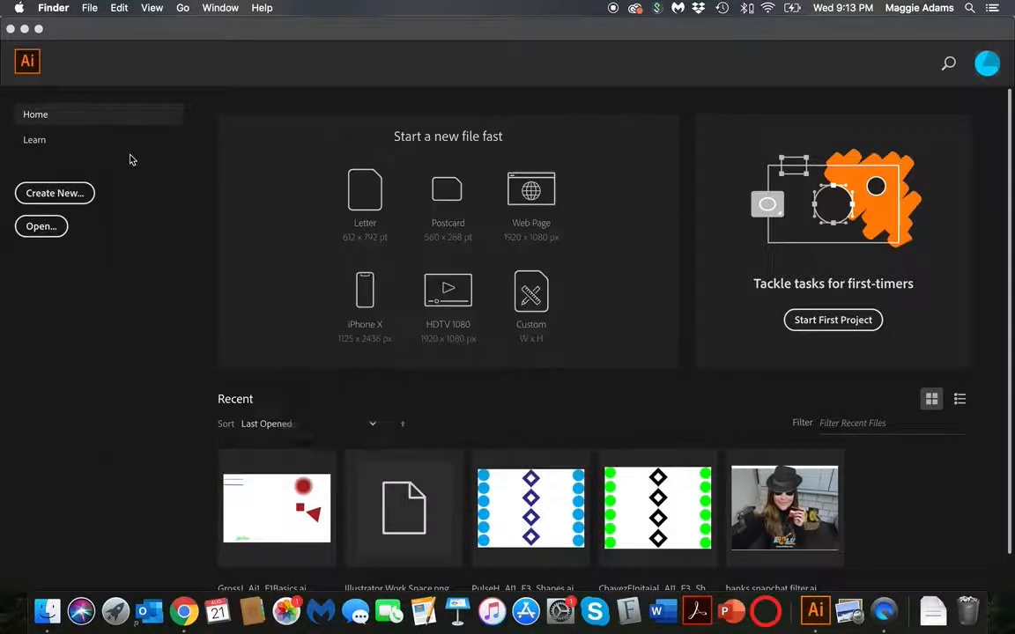
Start a new document from the Print Letter preset, with units in inches and landscape orientation
click(80, 193)
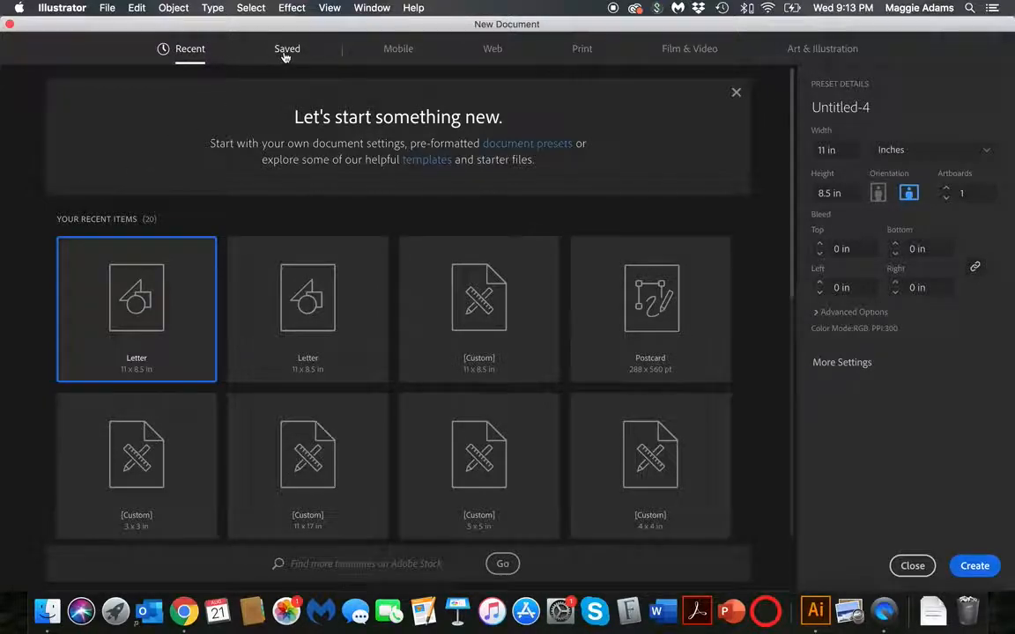
click(584, 51)
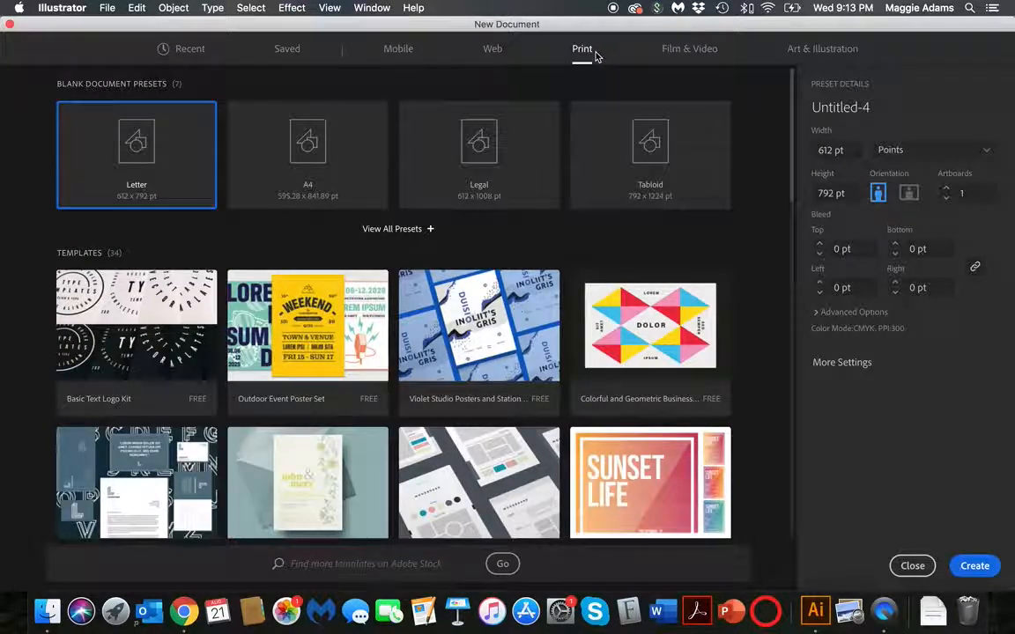
drag(568, 27, 555, 28)
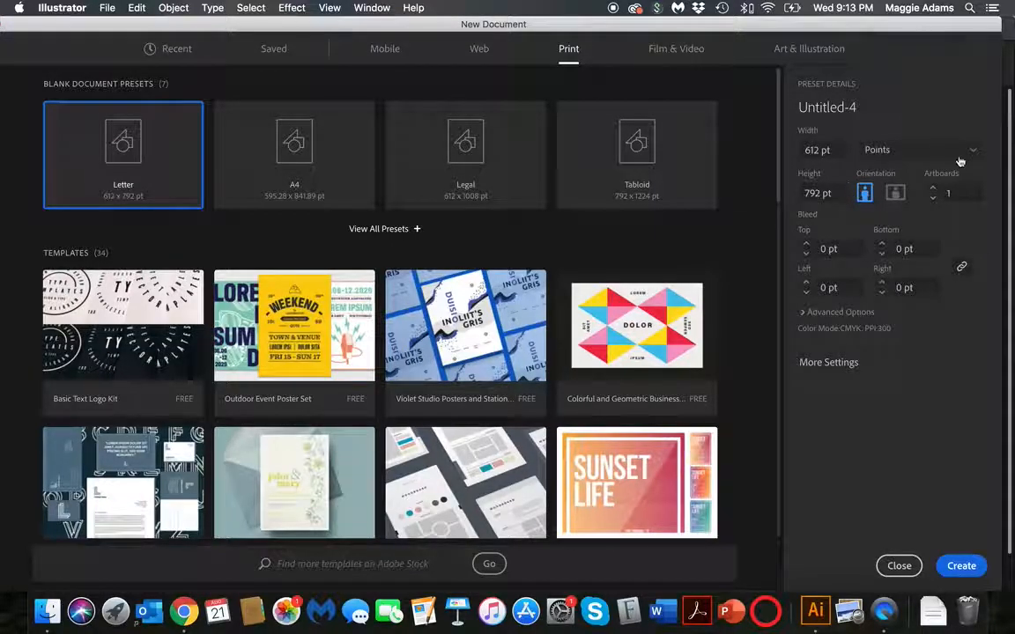
click(903, 156)
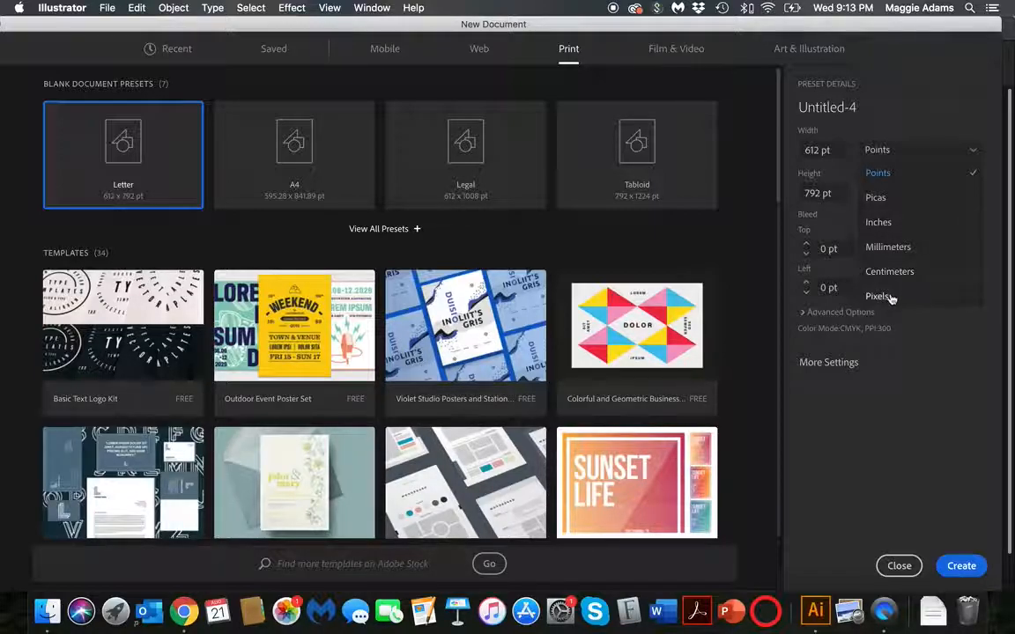
click(891, 223)
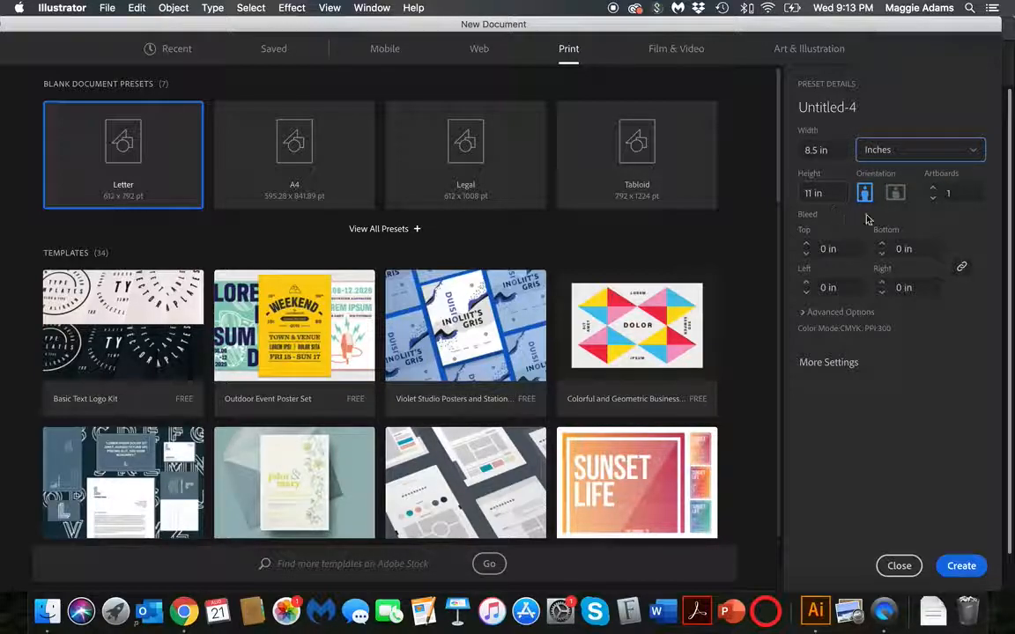
click(894, 196)
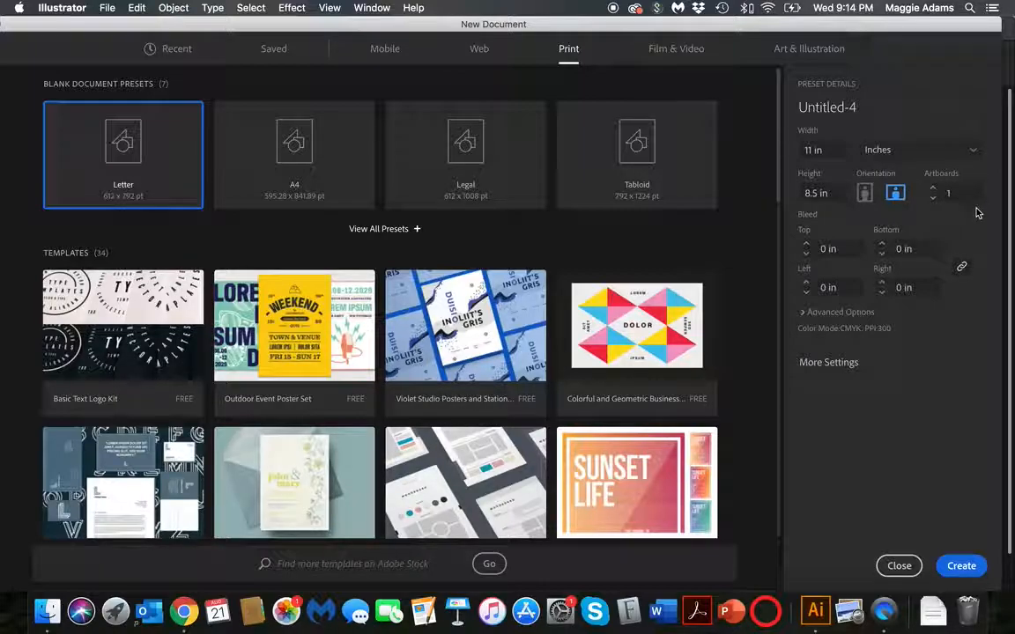
Try raising the new document's artboard count and return it to 1
click(934, 189)
click(933, 189)
click(934, 190)
key(BackSpace)
Set the new document's color mode to RGB Color in the advanced options
click(850, 313)
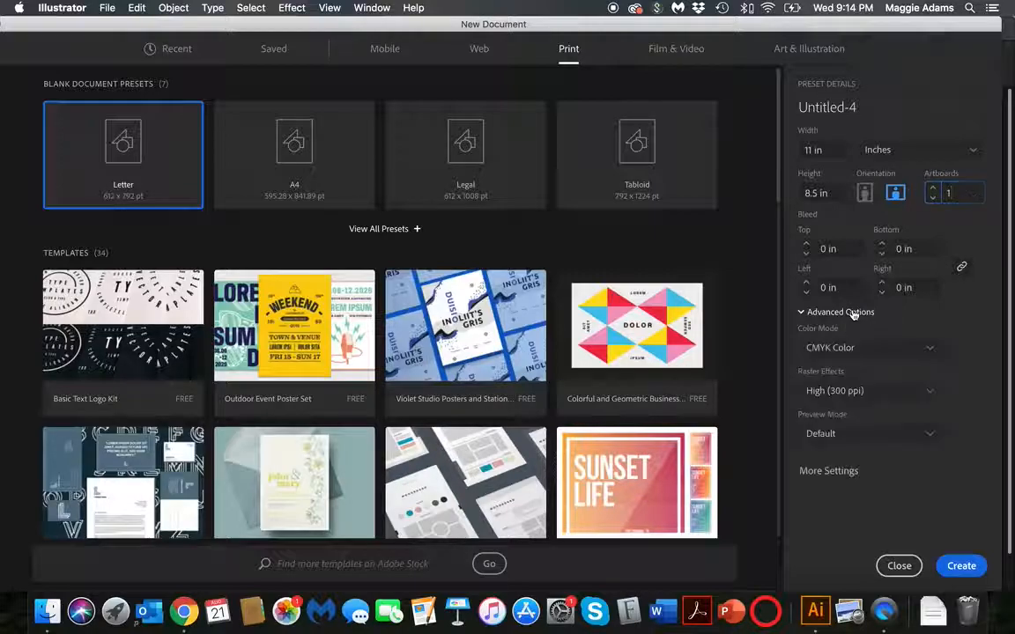
click(841, 349)
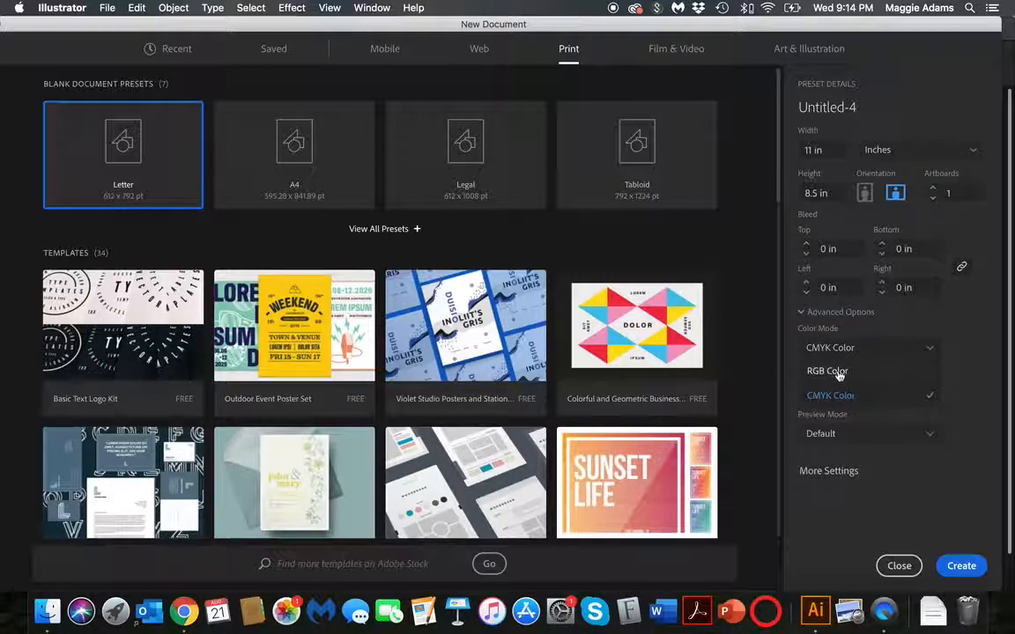
click(837, 372)
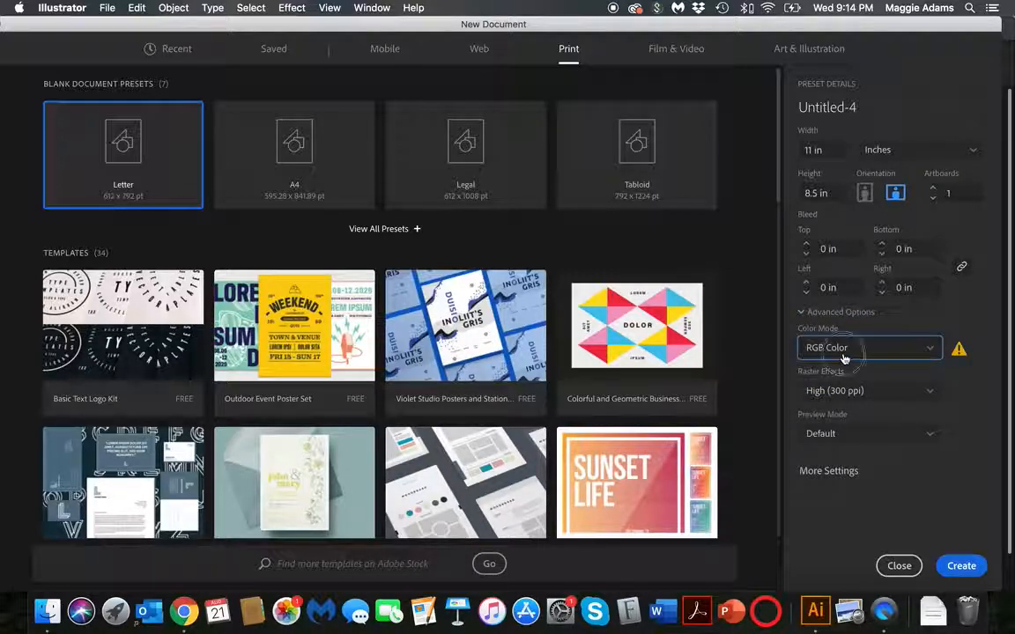
click(841, 352)
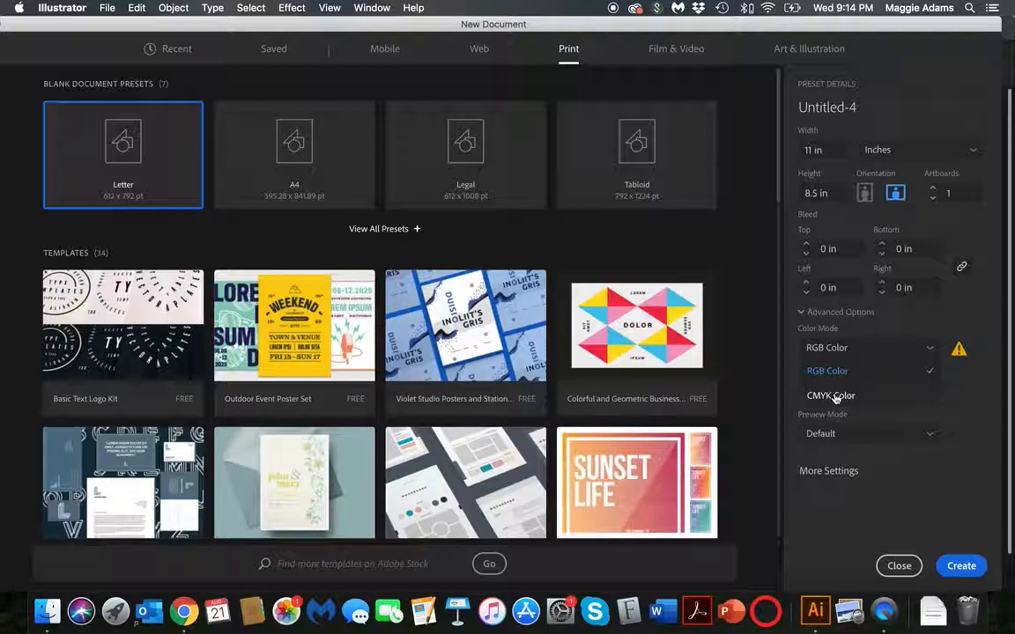
click(852, 369)
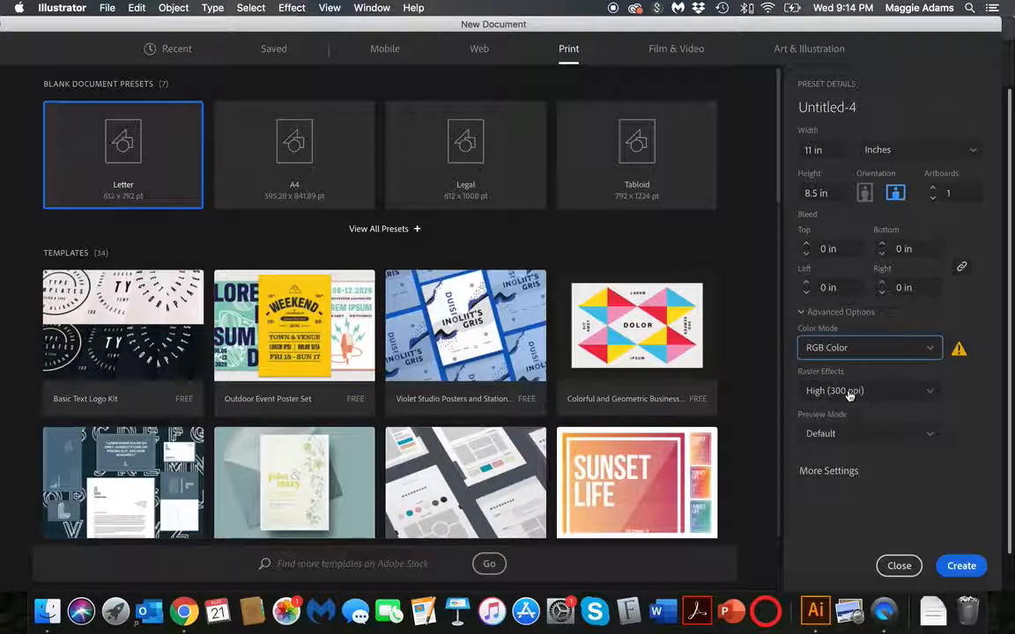
Keep raster effects at High (300 ppi) and create the document
click(894, 395)
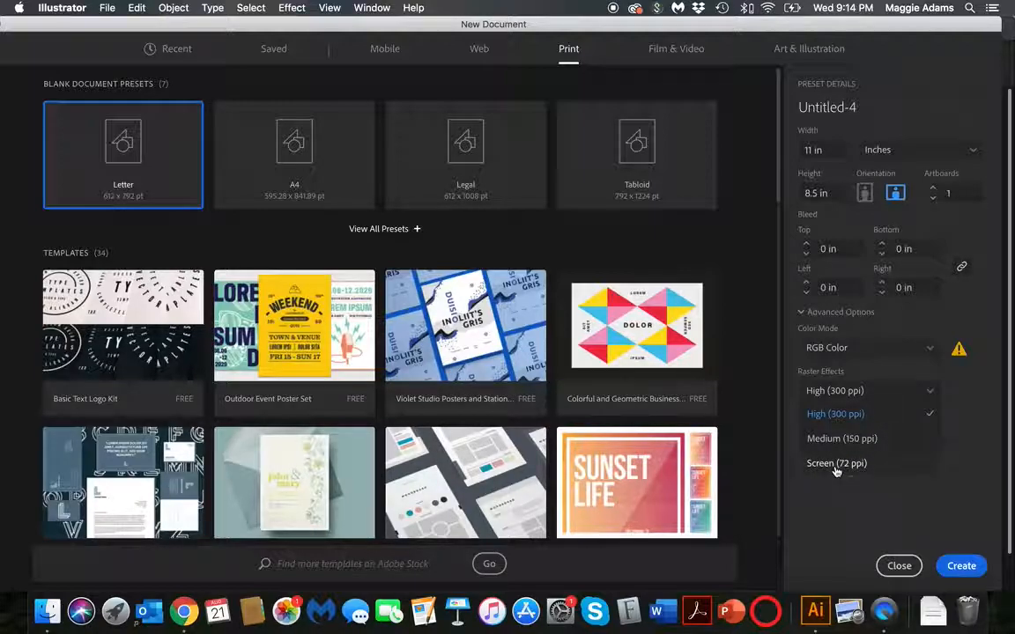
click(861, 418)
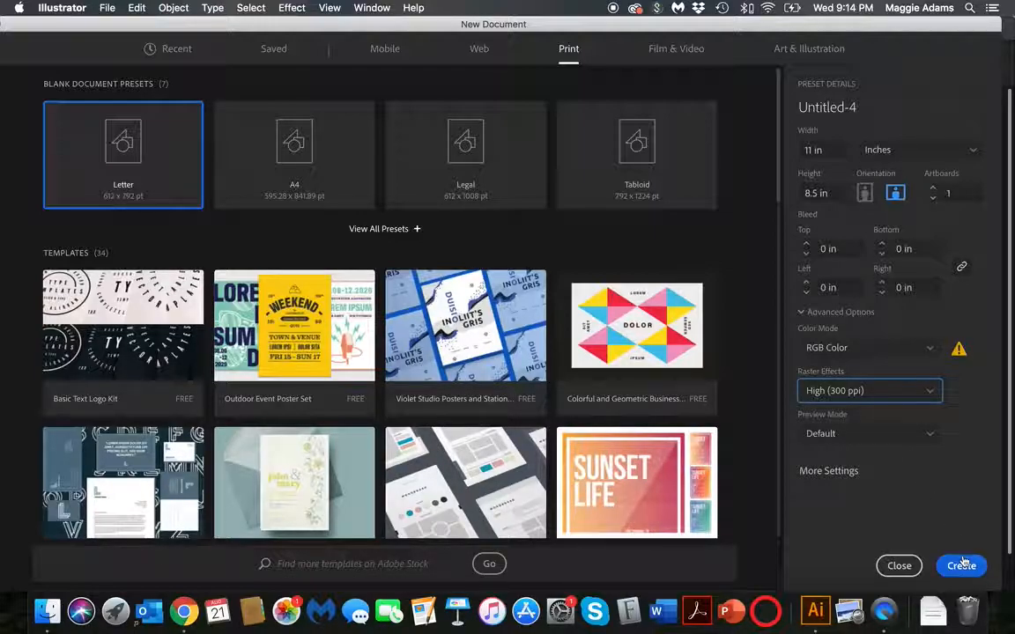
click(963, 565)
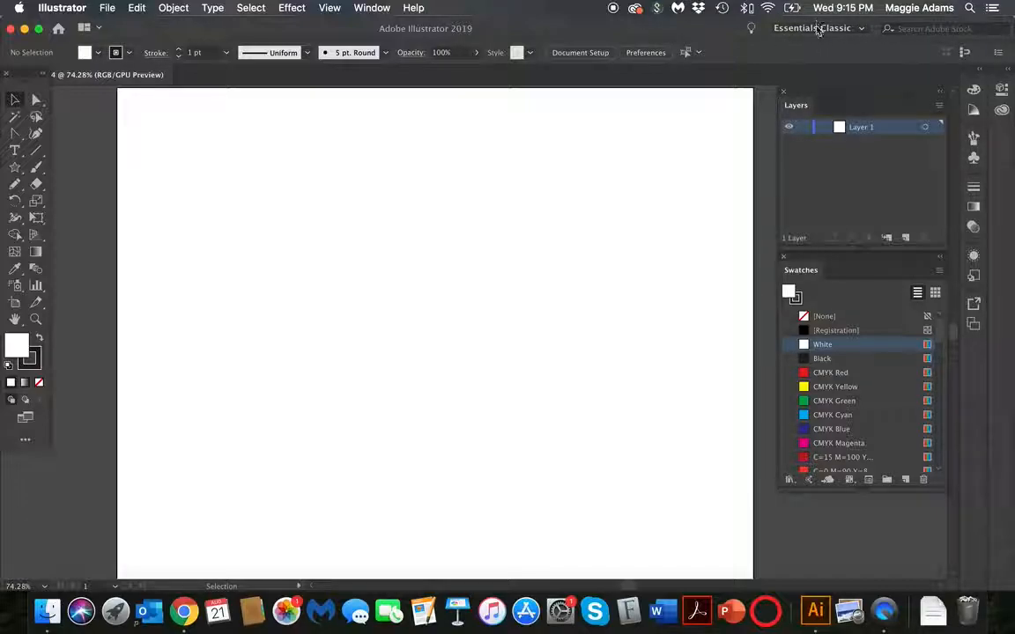
Reset the Essentials Classic workspace to its default panel layout
click(370, 8)
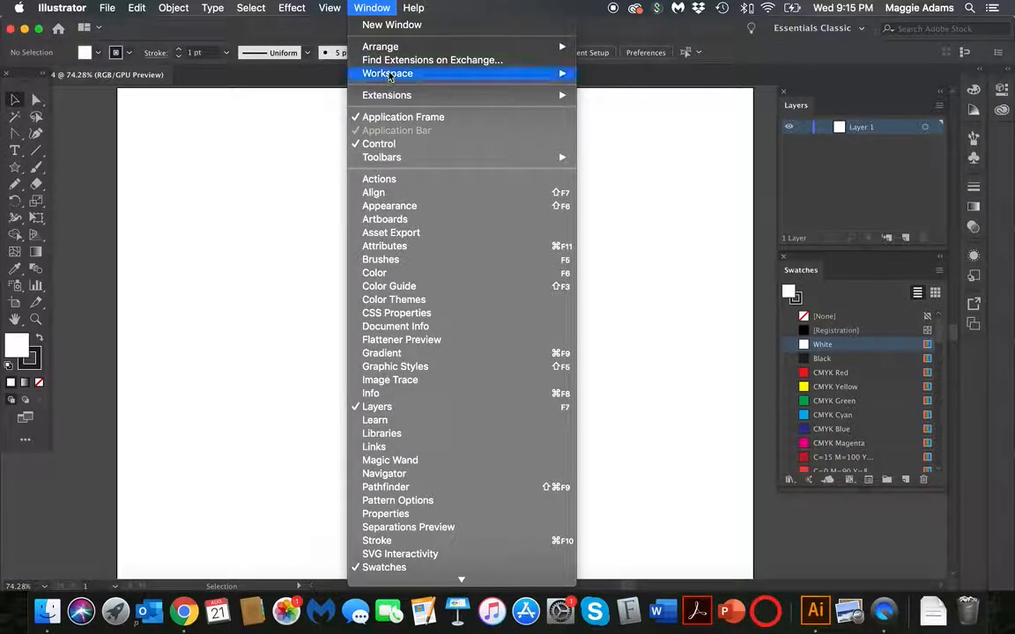
mouse_move(385, 74)
click(638, 242)
mouse_move(672, 30)
mouse_down()
mouse_move(659, 25)
mouse_move(690, 27)
mouse_up()
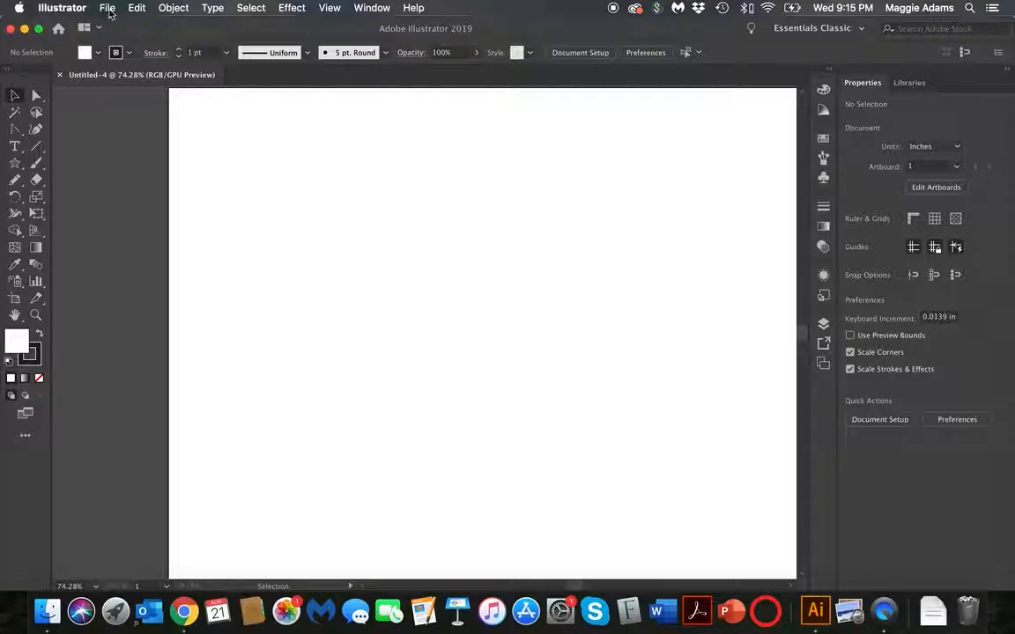
Move the application window off the screen edge and back, and minimize and restore it
drag(123, 33, 153, 36)
click(20, 51)
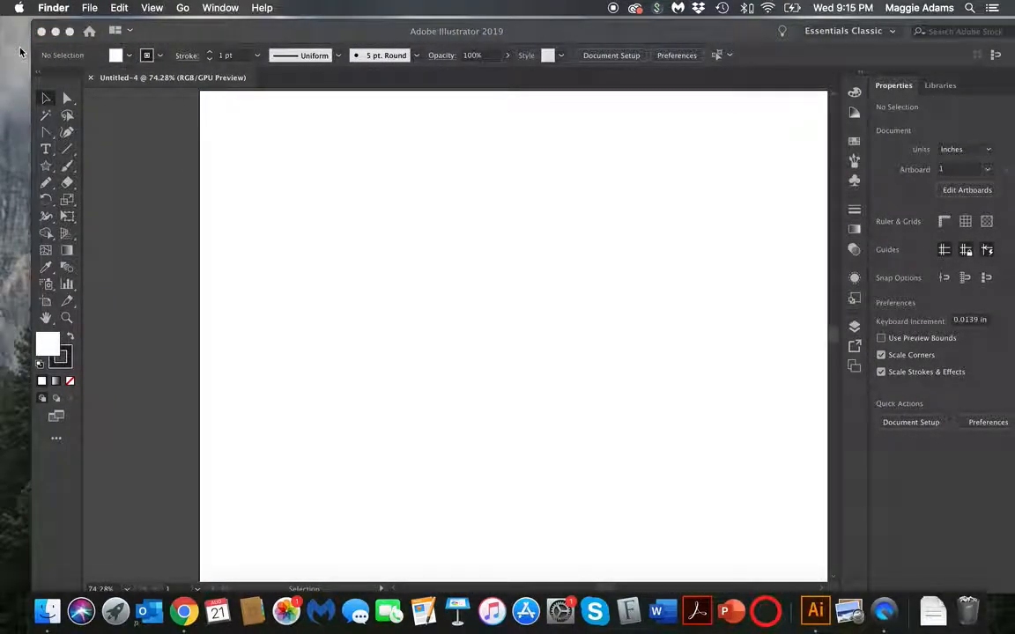
click(247, 40)
drag(247, 40, 212, 33)
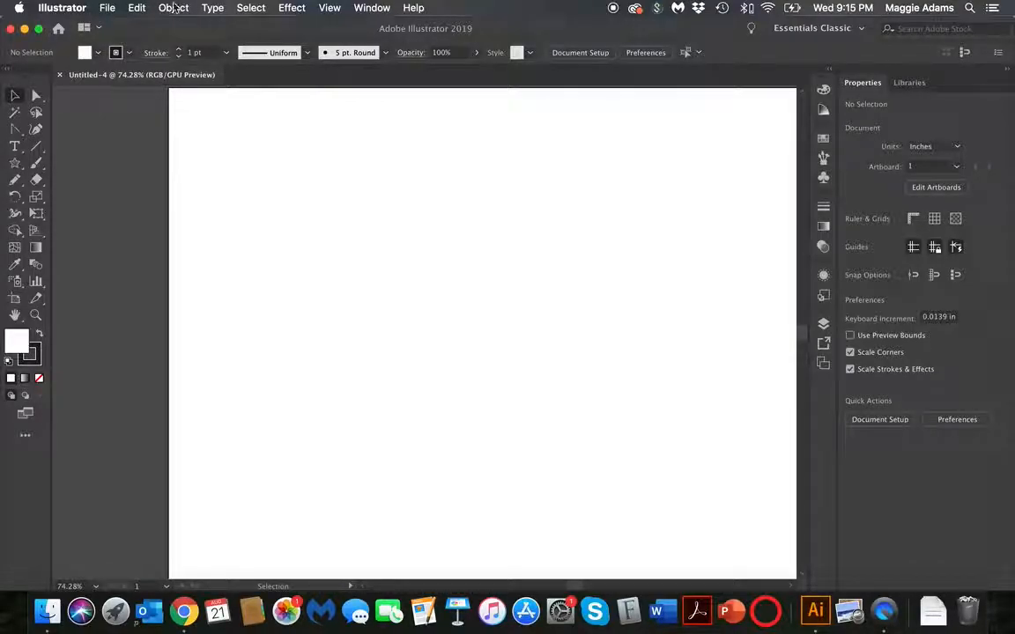
click(25, 30)
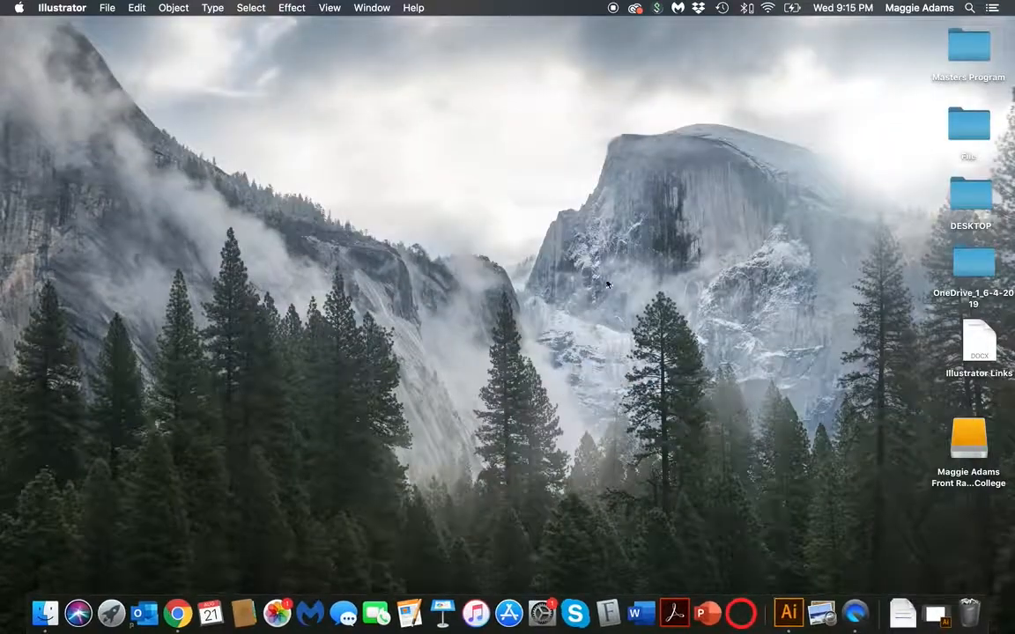
click(939, 620)
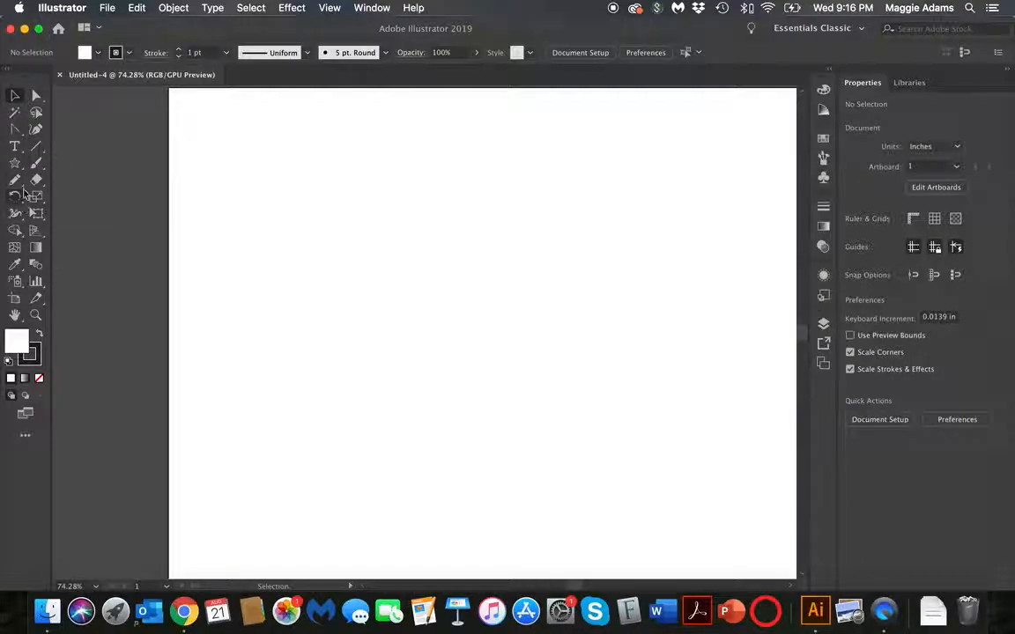
View the Type tool's options and check the document color mode choices, CMYK Color and RGB Color
click(15, 148)
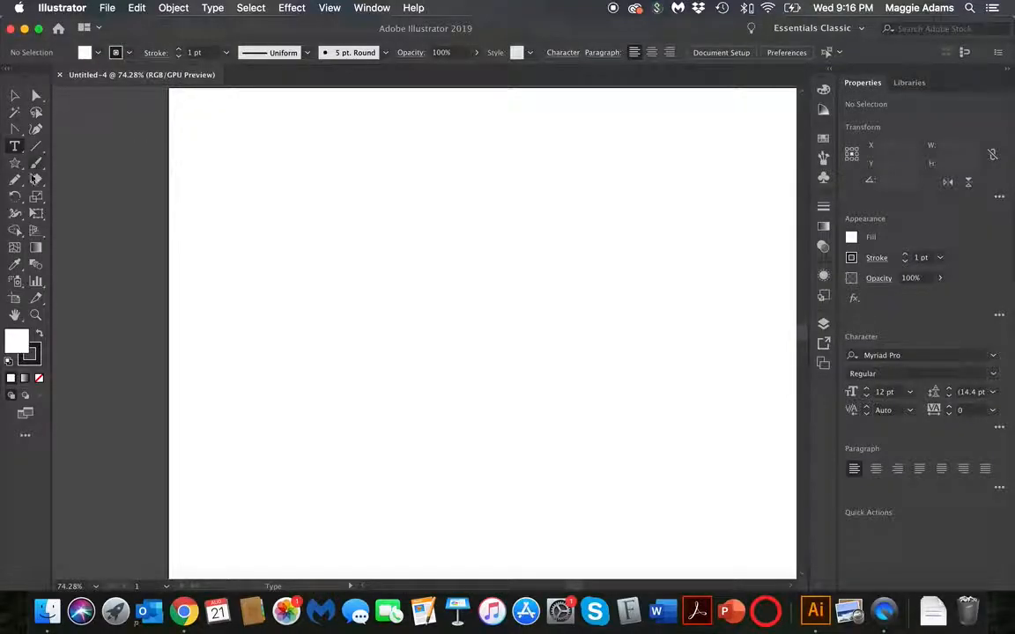
click(15, 95)
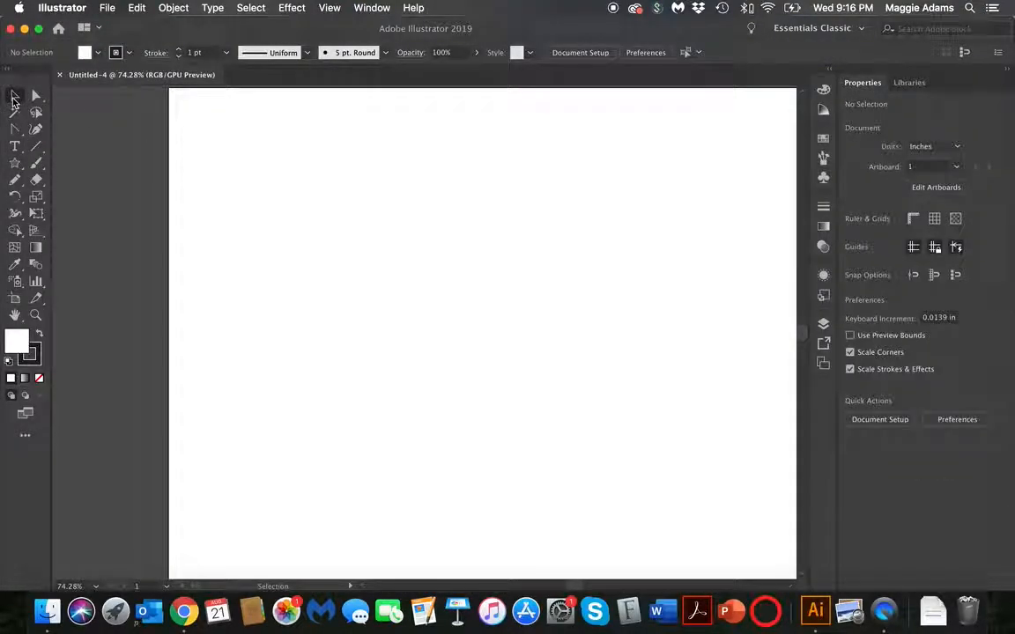
click(107, 8)
mouse_move(212, 321)
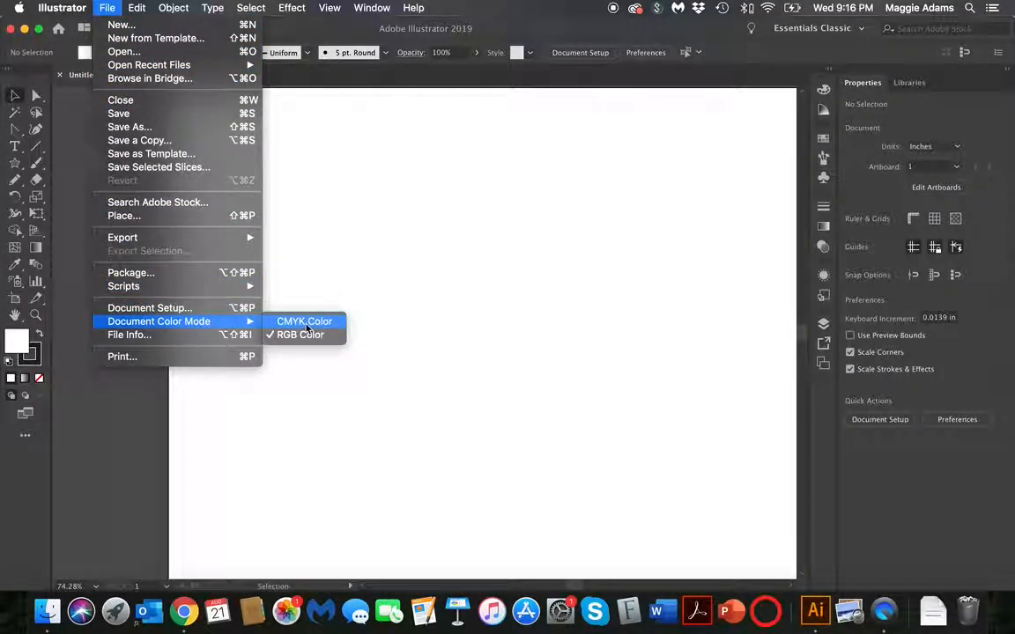
click(14, 96)
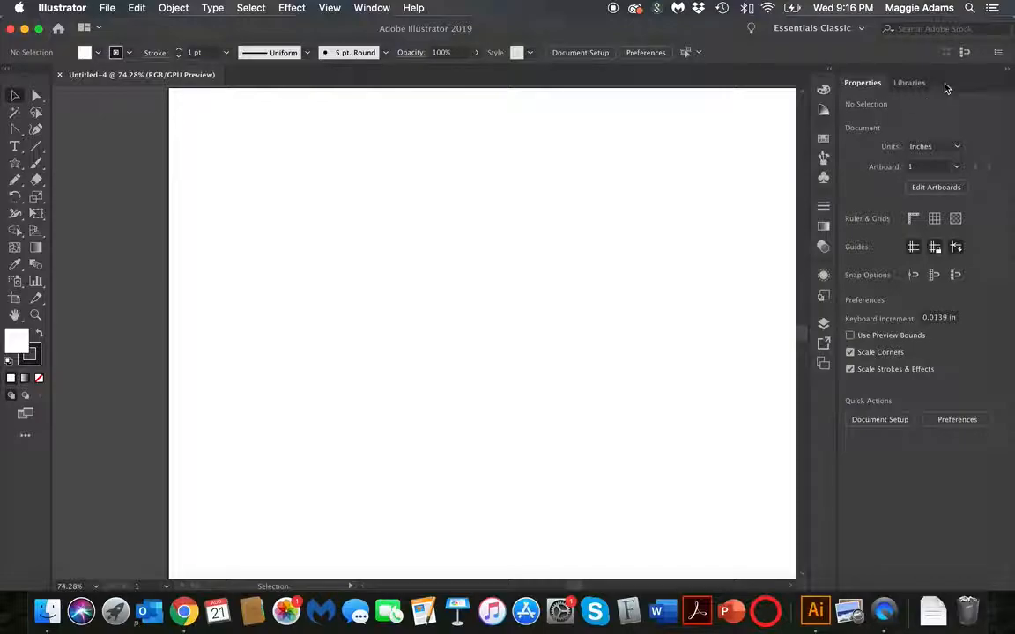
Collapse the Properties panel dock, and zoom in on the artboard to 150% and back out to 50%
click(1009, 73)
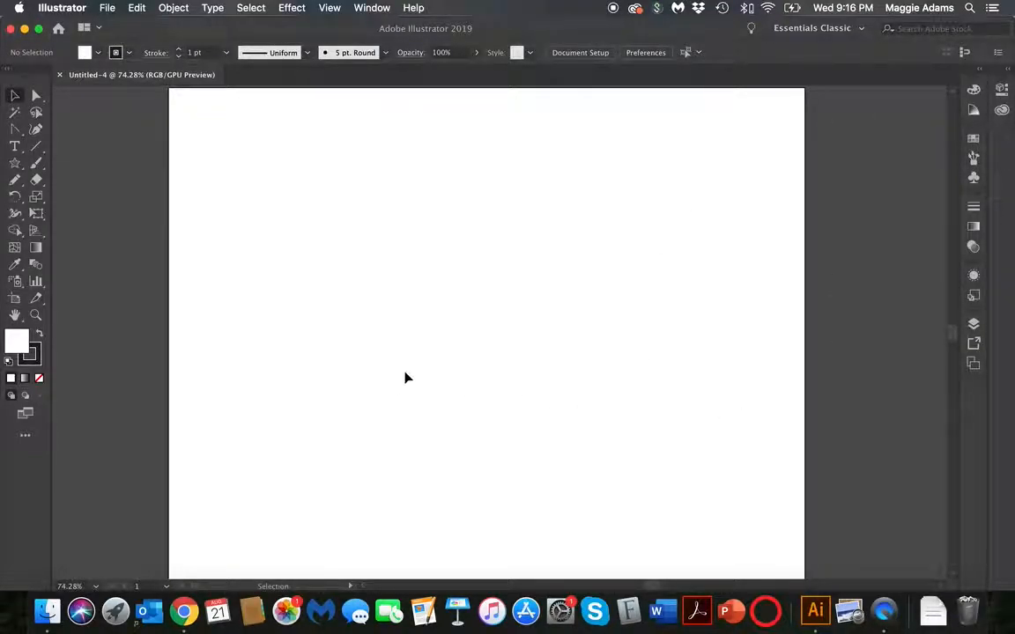
click(35, 316)
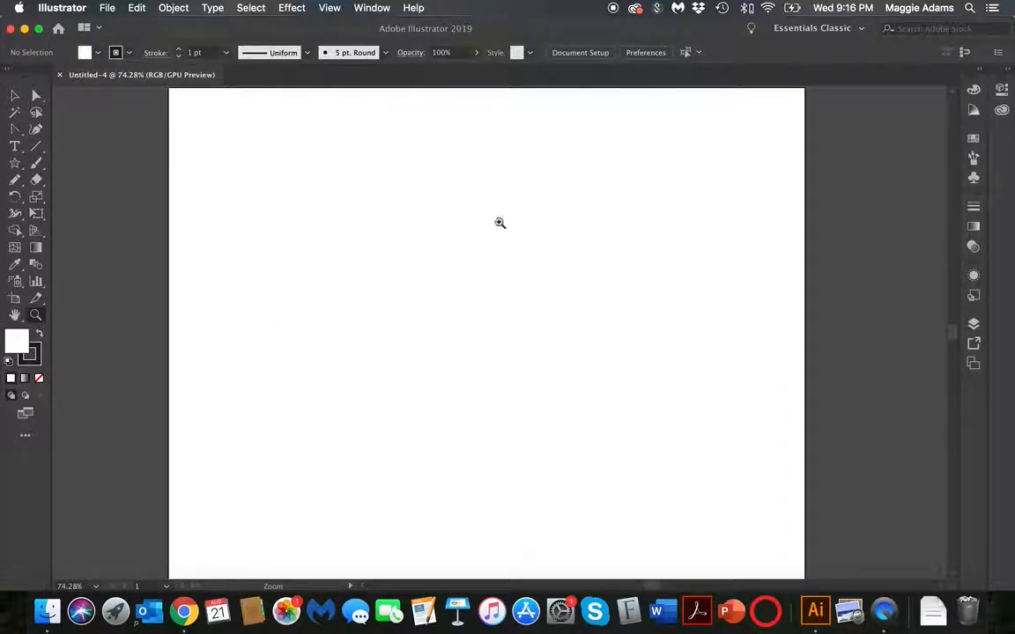
click(459, 227)
click(507, 295)
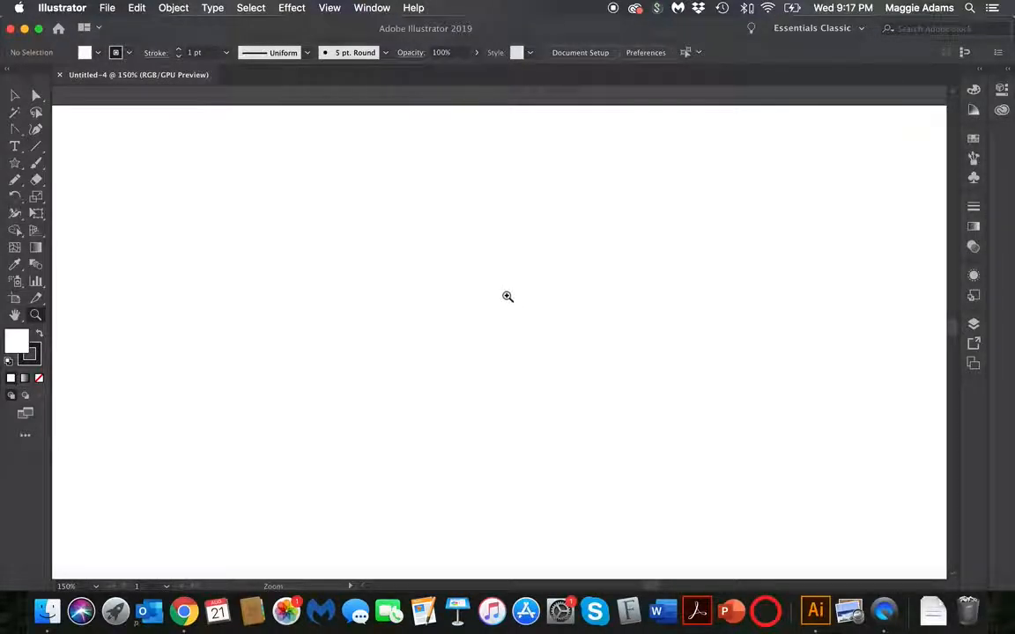
alt+click(507, 296)
alt+click(508, 296)
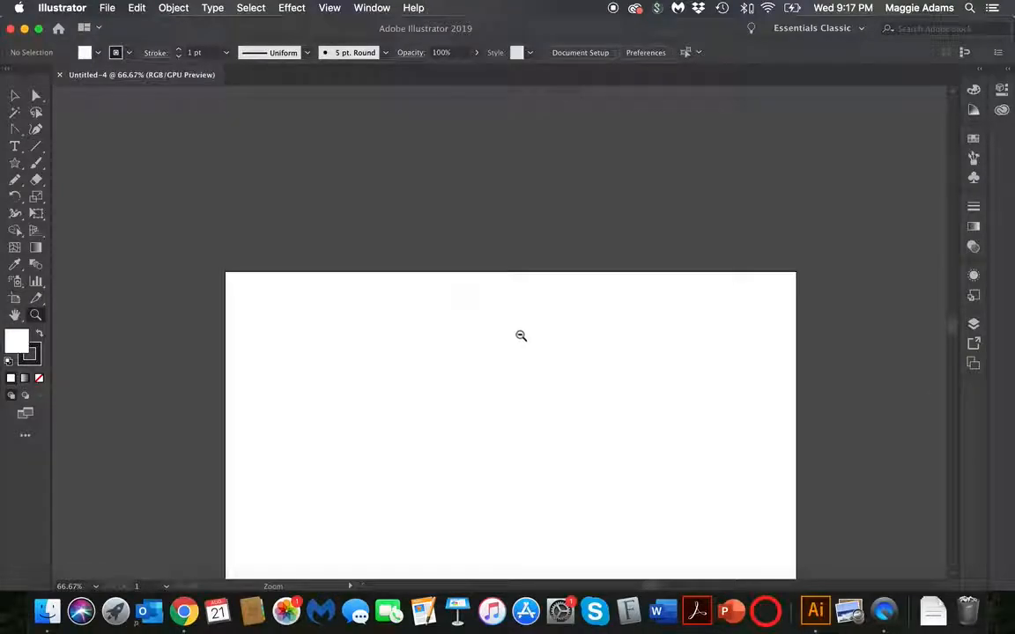
alt+click(520, 341)
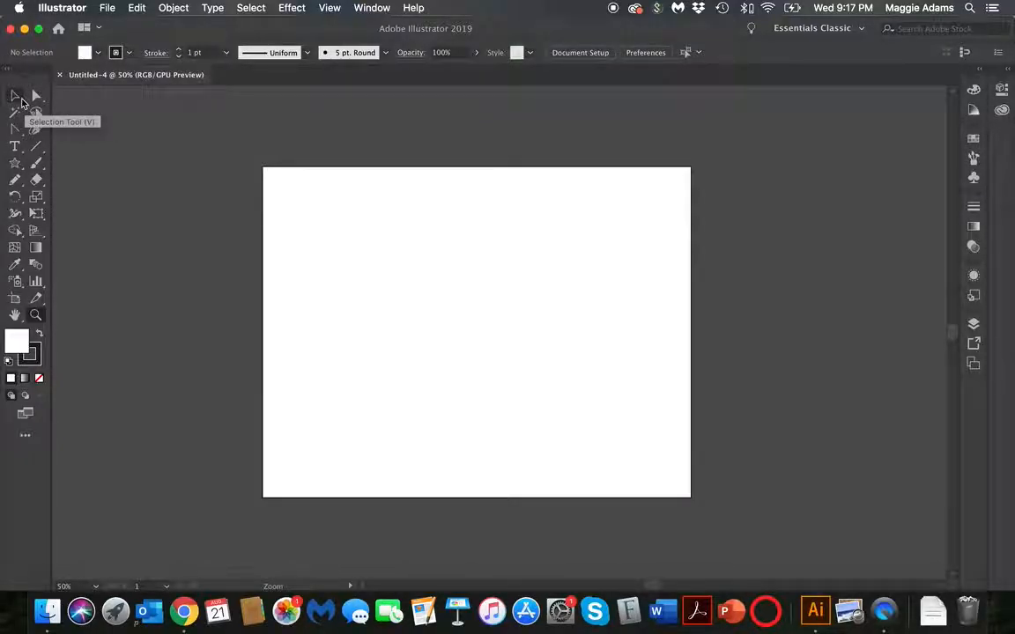
Draw an open zigzag path of straight Pen tool segments across the upper artboard, ending with a horizontal segment at the right
drag(15, 130, 62, 134)
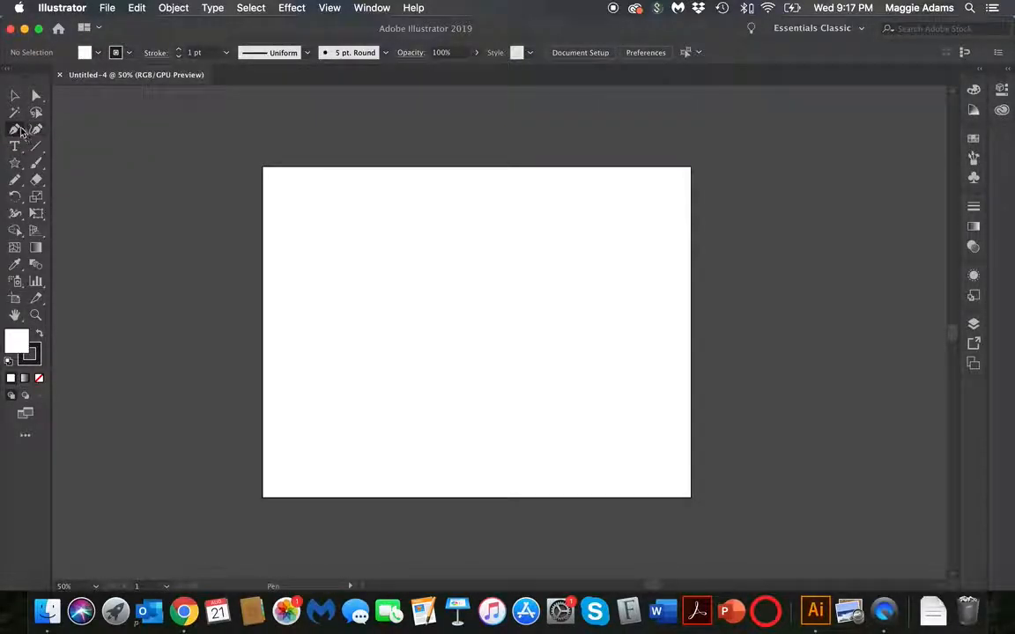
click(363, 282)
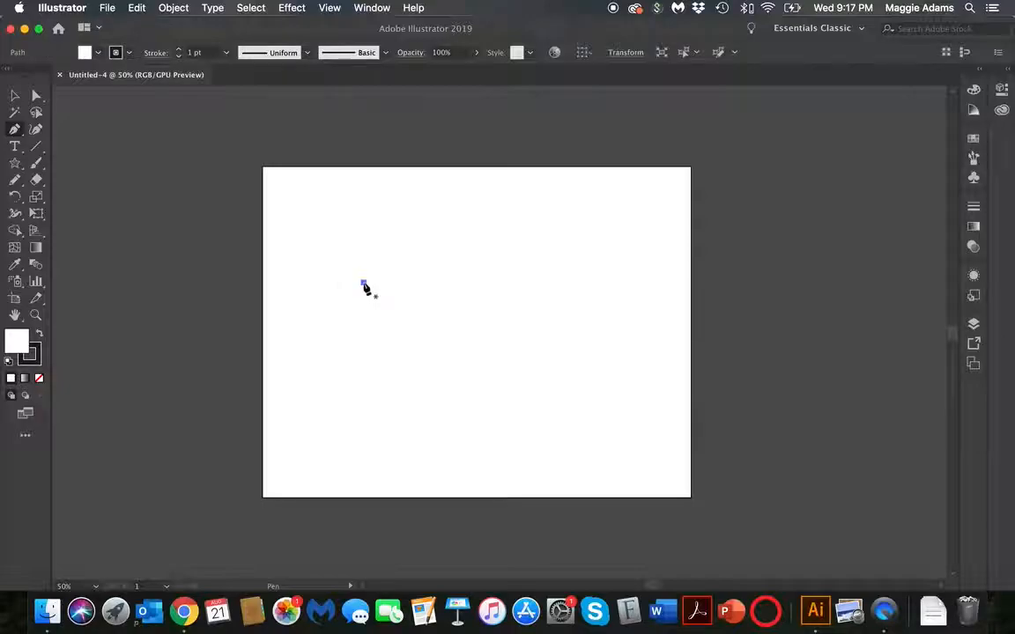
click(410, 212)
click(487, 248)
click(516, 201)
click(517, 275)
click(555, 181)
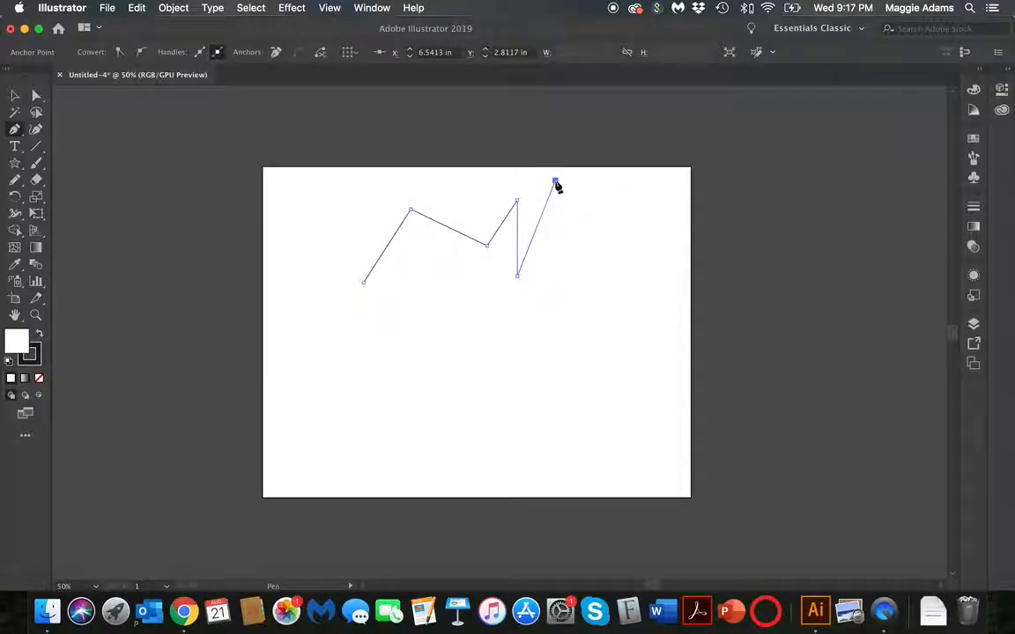
click(560, 253)
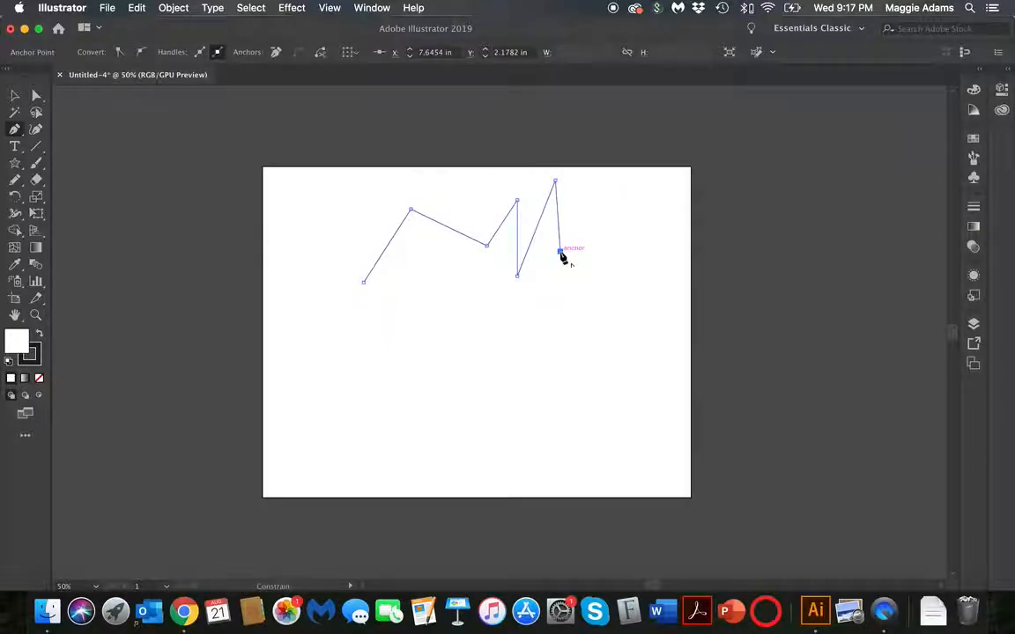
click(652, 252)
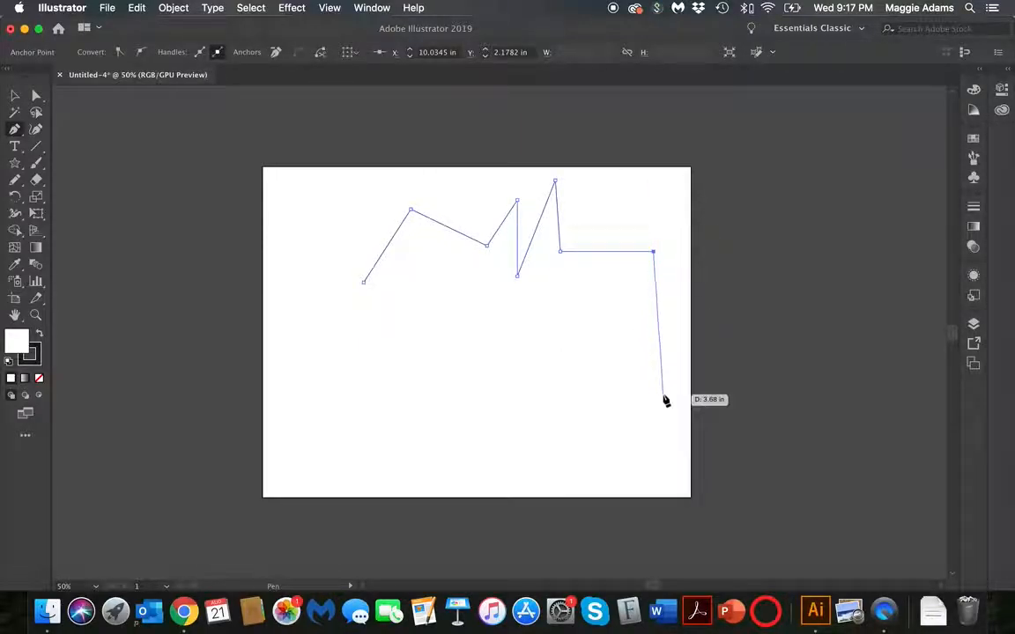
Continue the path with curved segments looping below the zigzag, and remove the outgoing handle at the last smooth anchor
drag(658, 393, 491, 444)
click(432, 366)
click(625, 347)
drag(625, 347, 698, 437)
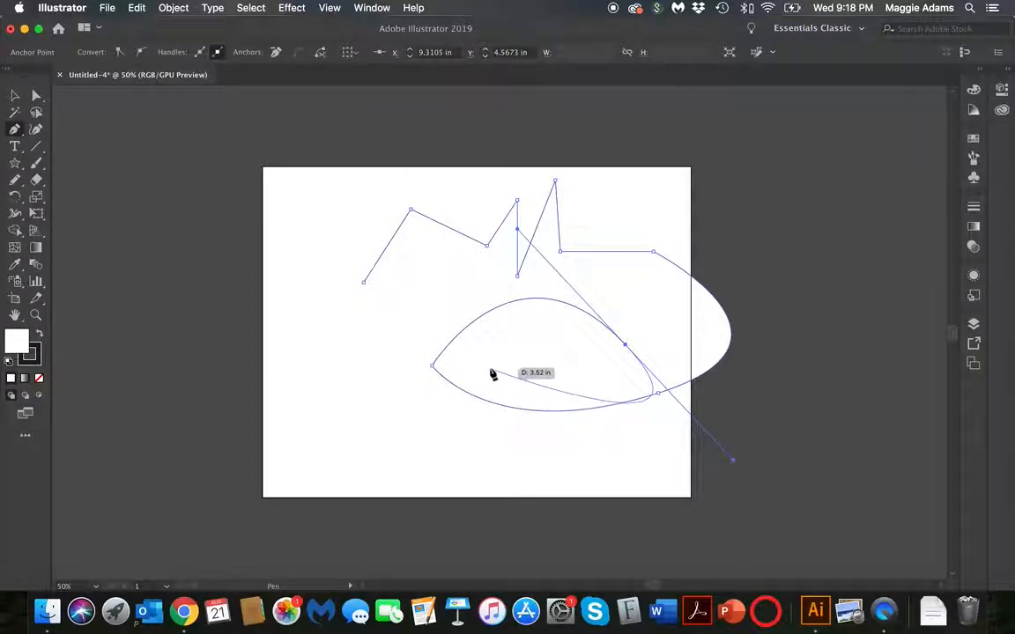
click(625, 344)
click(625, 346)
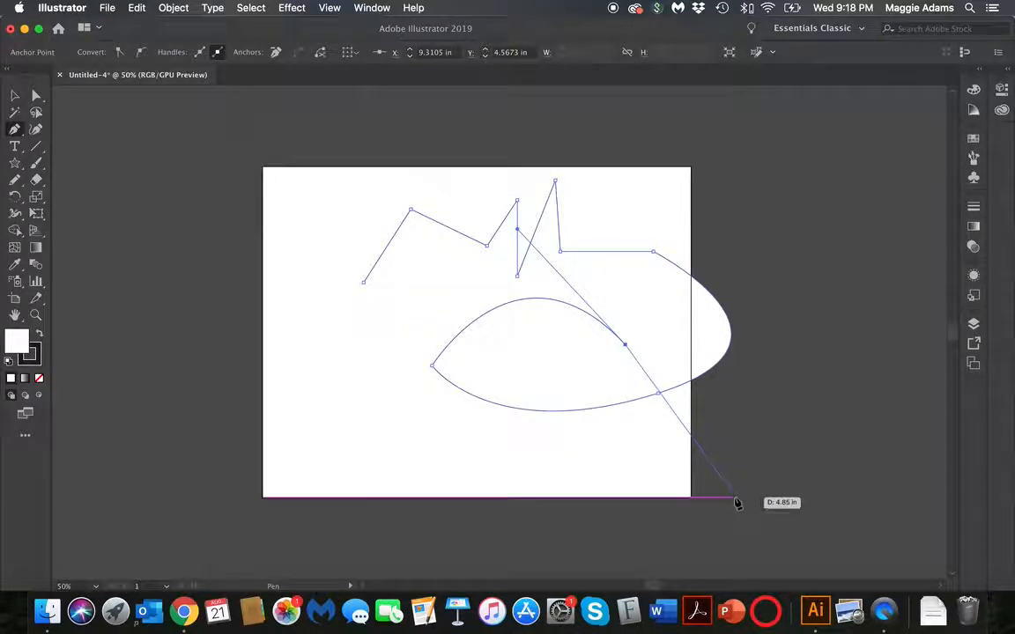
Add a small straight-sided spike and a short curved hook to the end of the path, and remove the last anchor's outgoing handle
click(643, 307)
click(644, 358)
drag(607, 379, 543, 344)
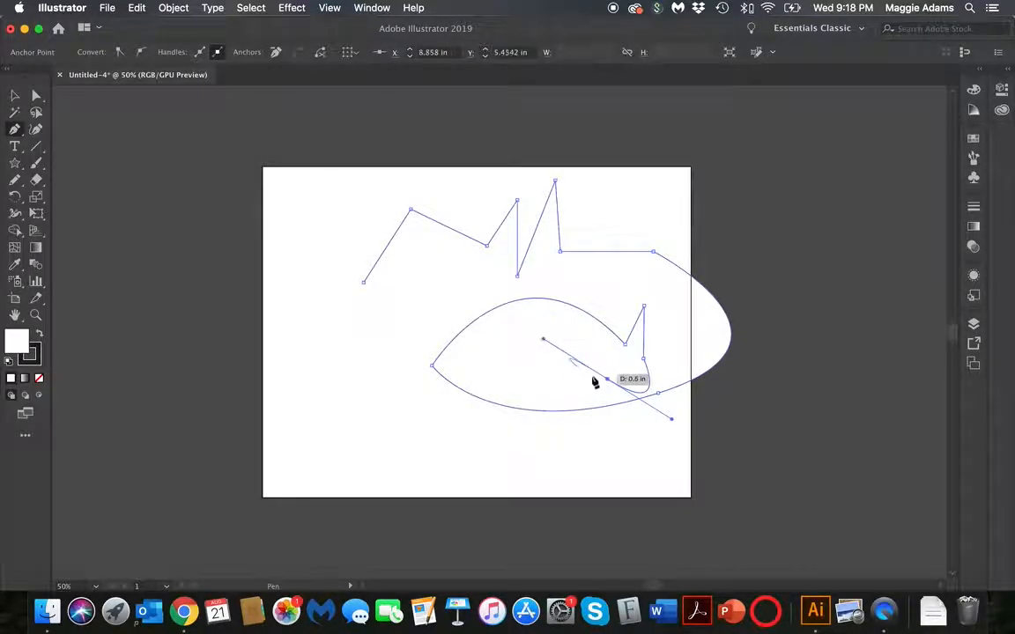
drag(607, 380, 35, 146)
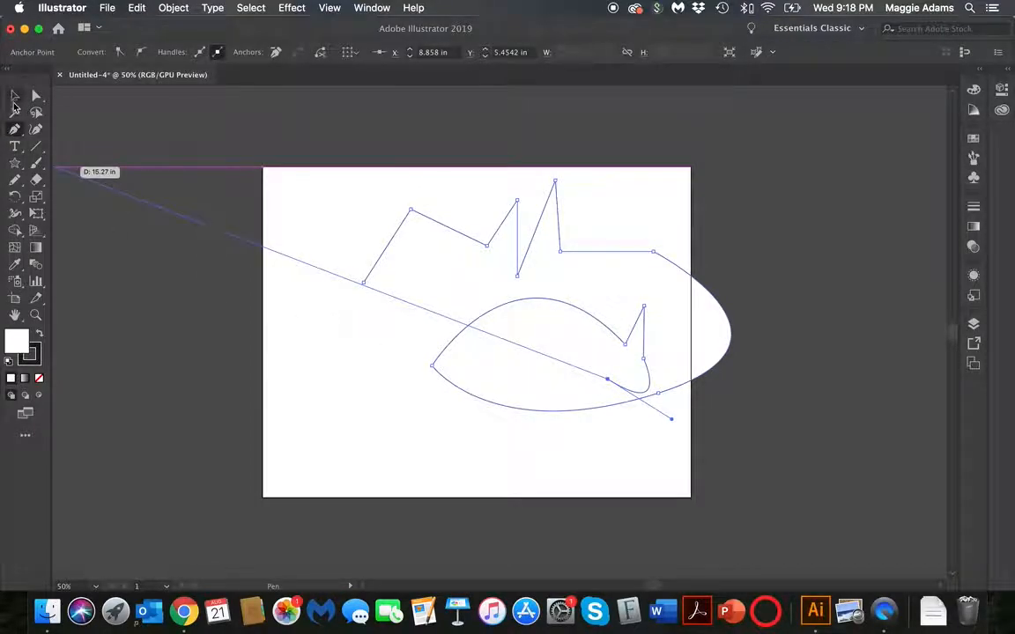
Move the whole path left and slightly down so that it lies inside the artboard, and deselect it
click(14, 95)
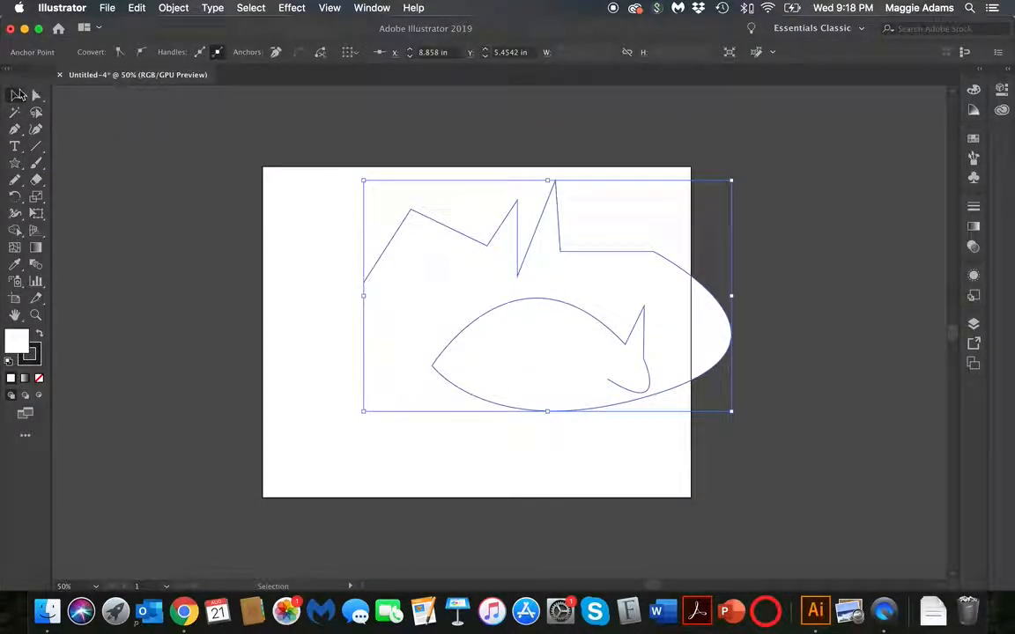
drag(559, 239, 505, 258)
click(419, 194)
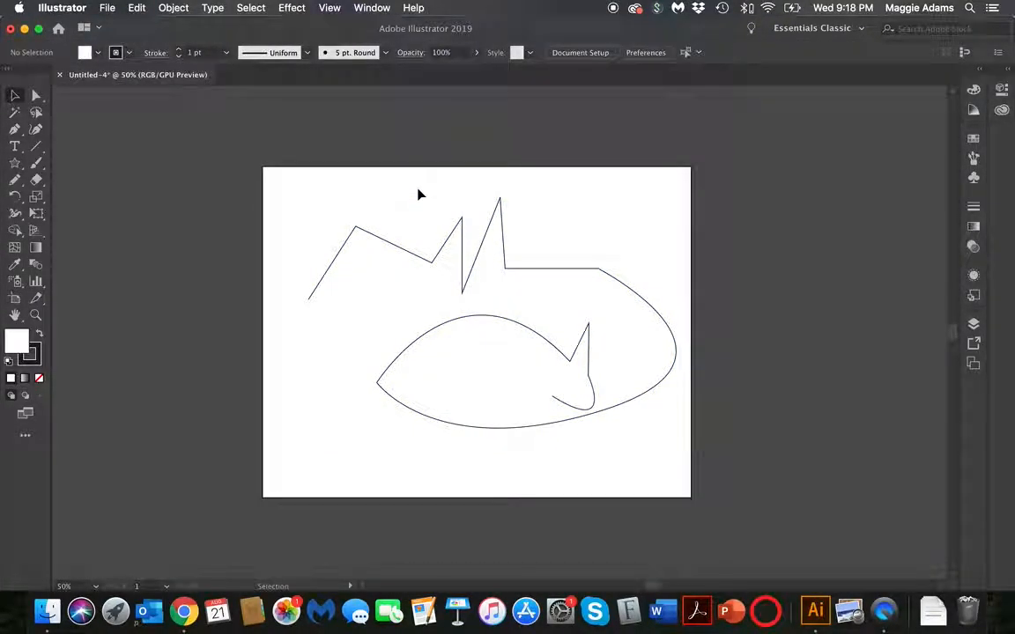
Move the zigzag's first valley anchor left and slightly up with the Direct Selection tool, and deselect the path
click(39, 99)
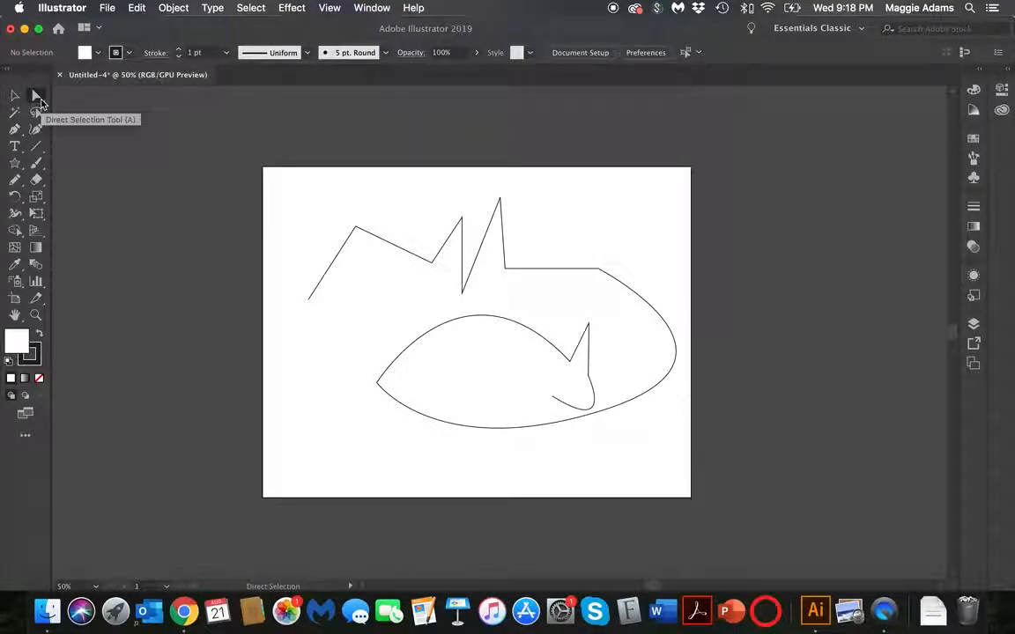
click(431, 262)
drag(430, 263, 397, 254)
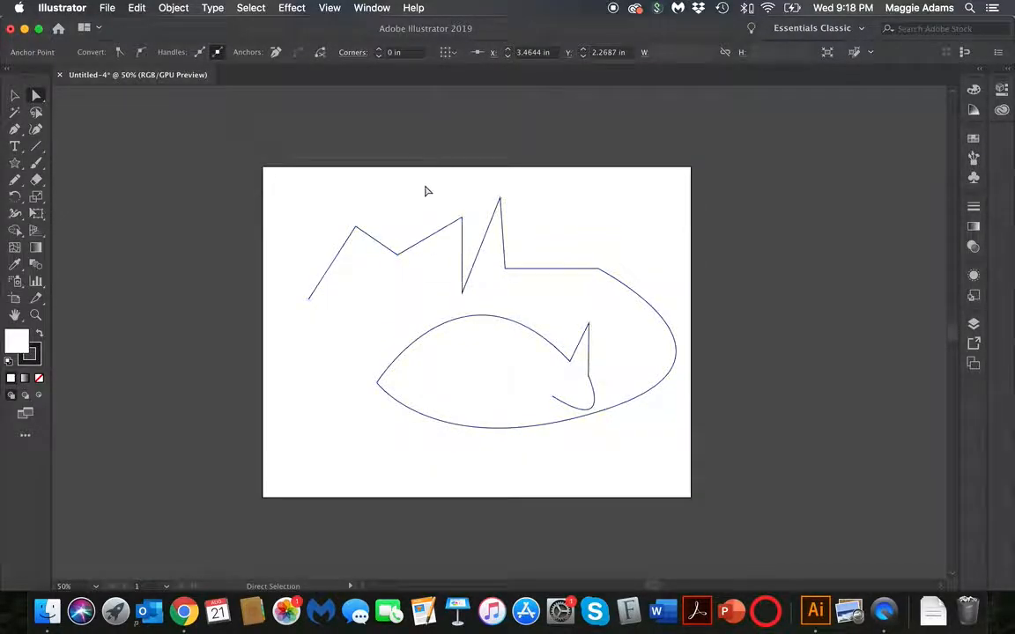
click(432, 198)
Shift the whole path slightly left with all its anchors selected using the Direct Selection tool, and deselect it
click(459, 233)
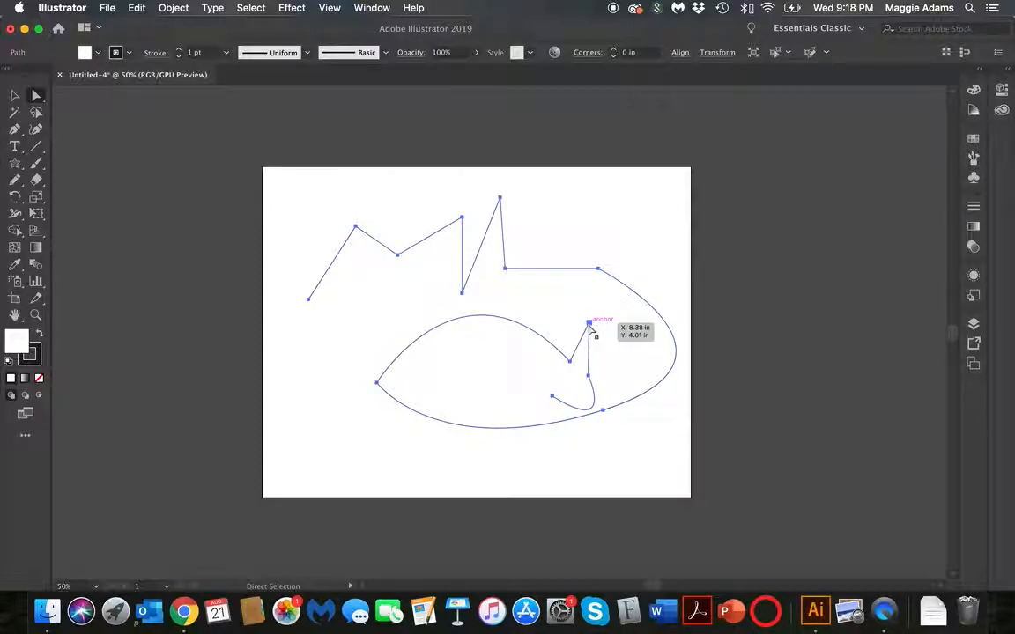
drag(590, 371, 579, 368)
click(579, 367)
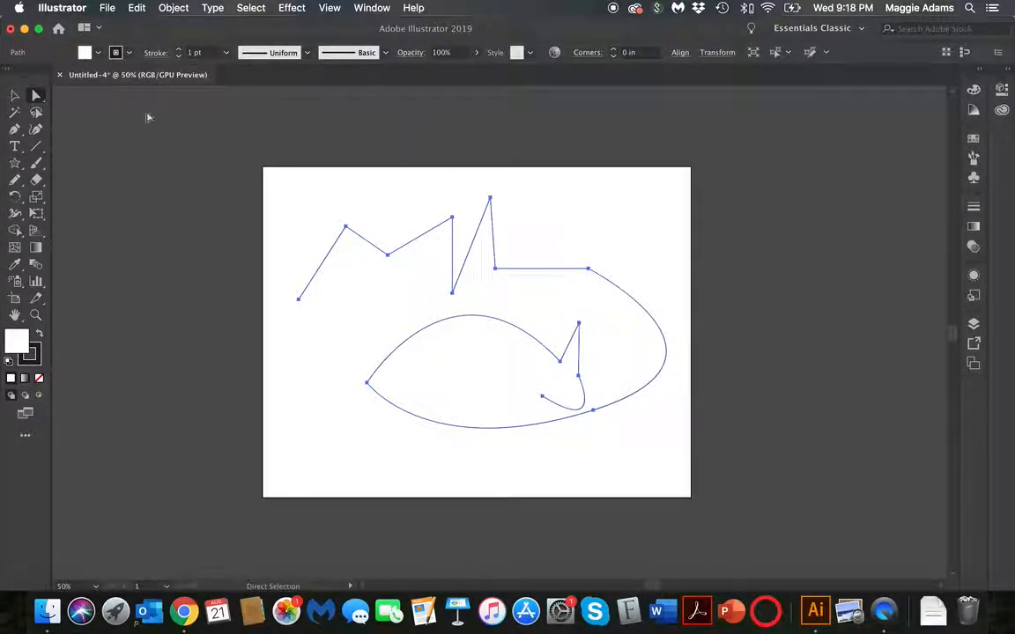
click(290, 191)
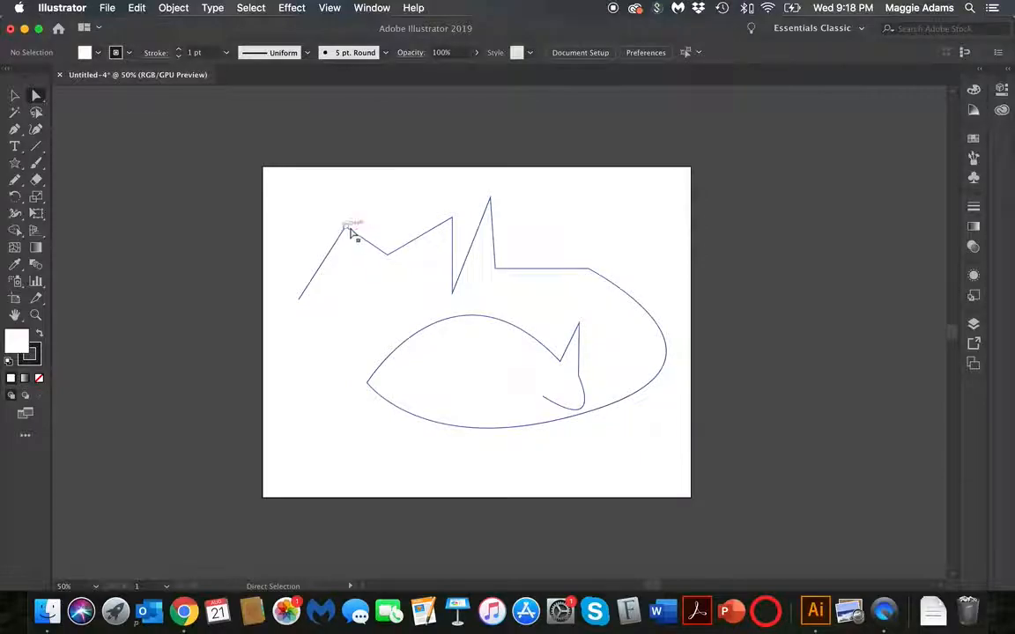
Reposition the second and third anchors individually to reshape the left end of the zigzag
click(352, 232)
click(345, 227)
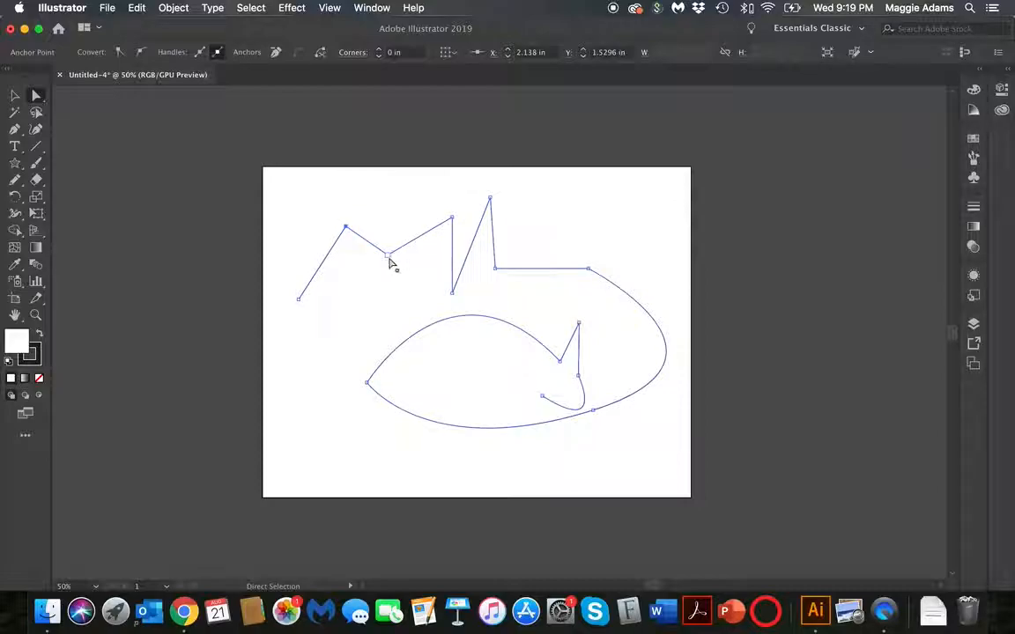
drag(344, 227, 361, 304)
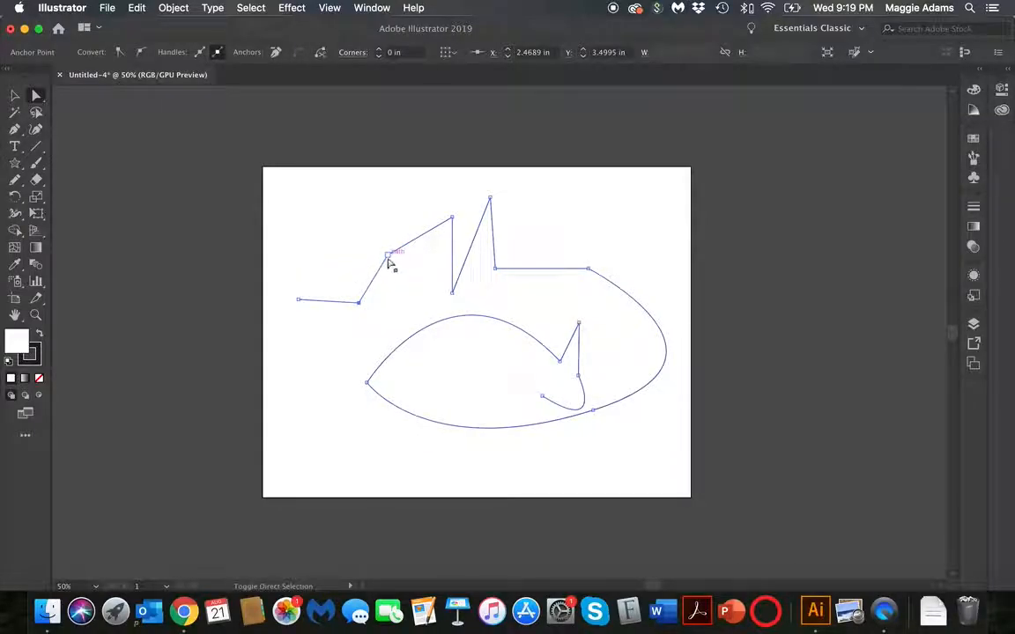
click(388, 256)
drag(388, 257, 509, 307)
Select the five upper zigzag anchors together, move them slightly up, and deselect the path
click(336, 202)
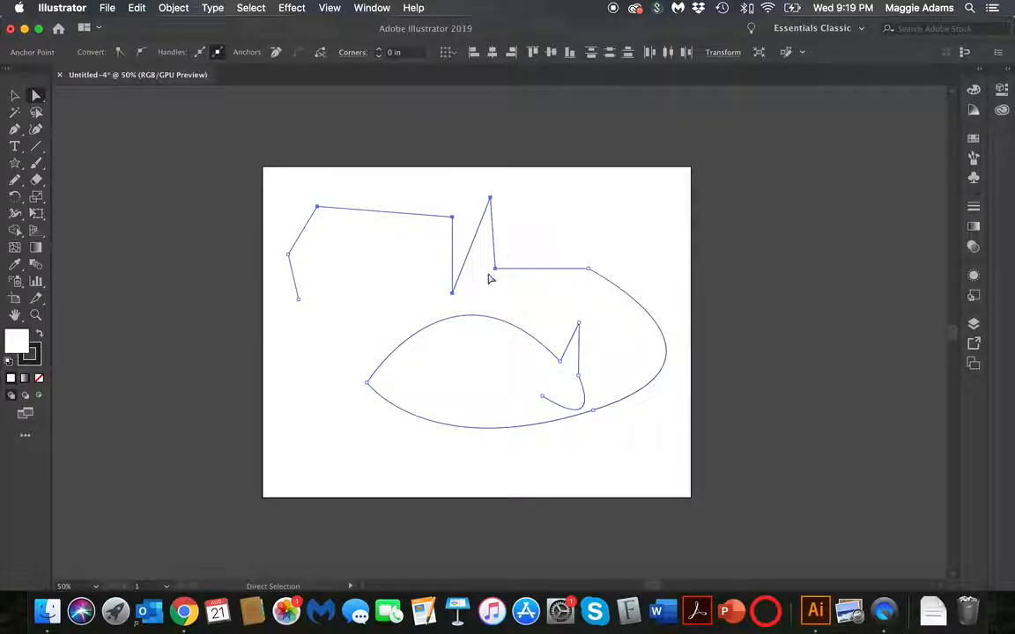
drag(499, 277, 496, 265)
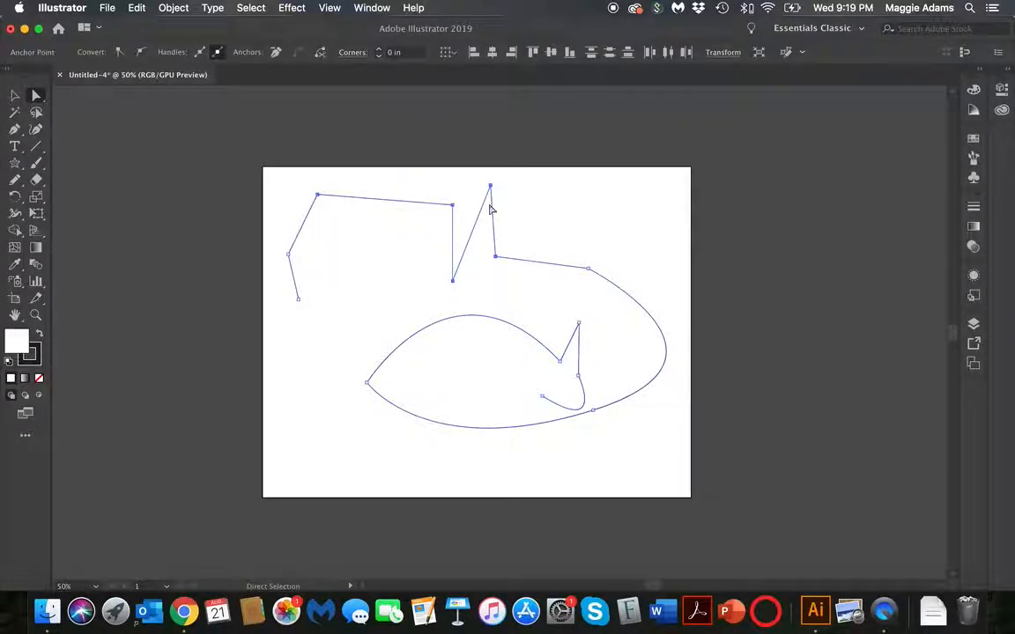
click(589, 256)
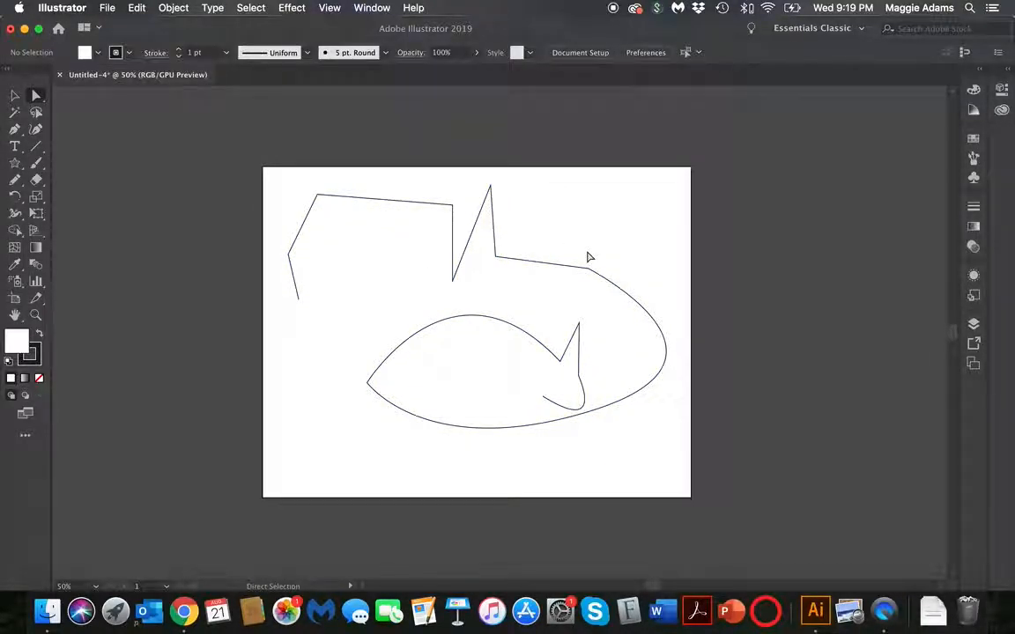
Add anchor points midway along the long top segment, the vertical segment and the rising diagonal with the Add Anchor Point tool
click(18, 130)
mouse_move(20, 132)
mouse_down()
mouse_move(61, 152)
mouse_move(31, 132)
mouse_move(22, 138)
mouse_up()
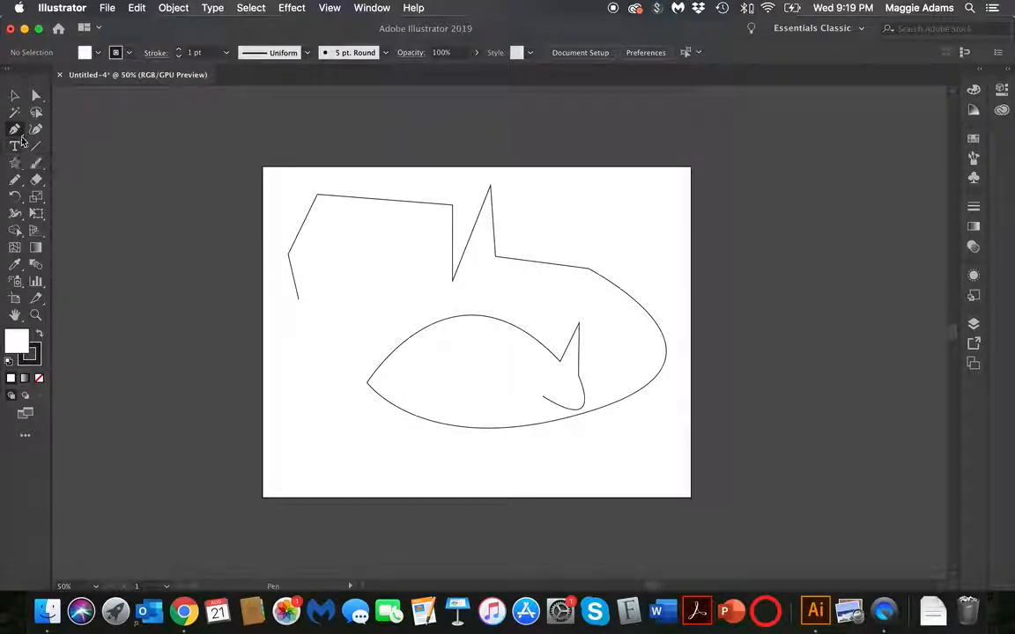
drag(15, 130, 66, 146)
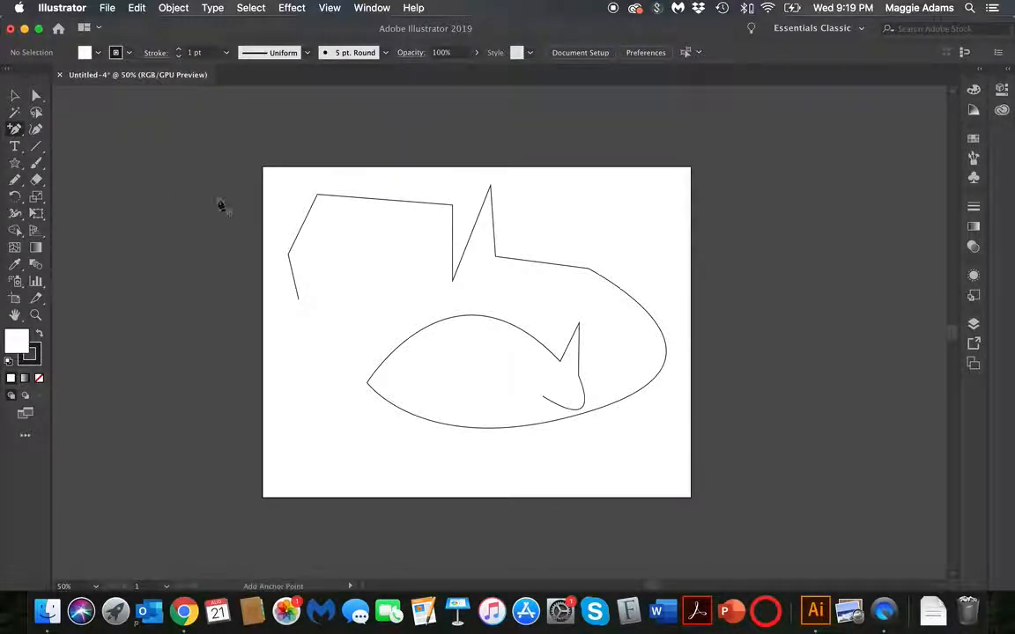
click(388, 201)
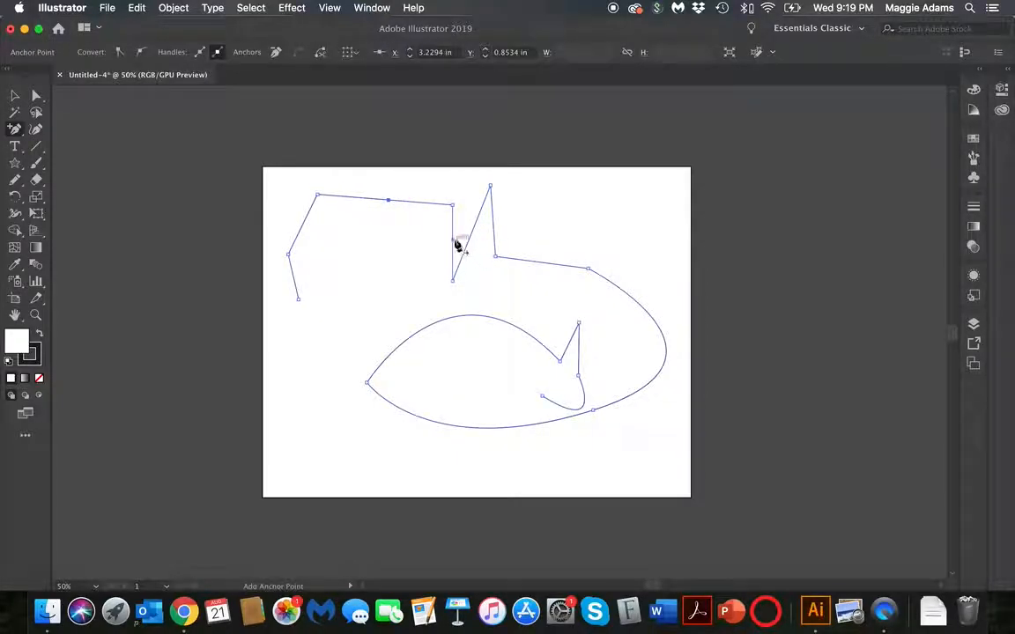
click(475, 227)
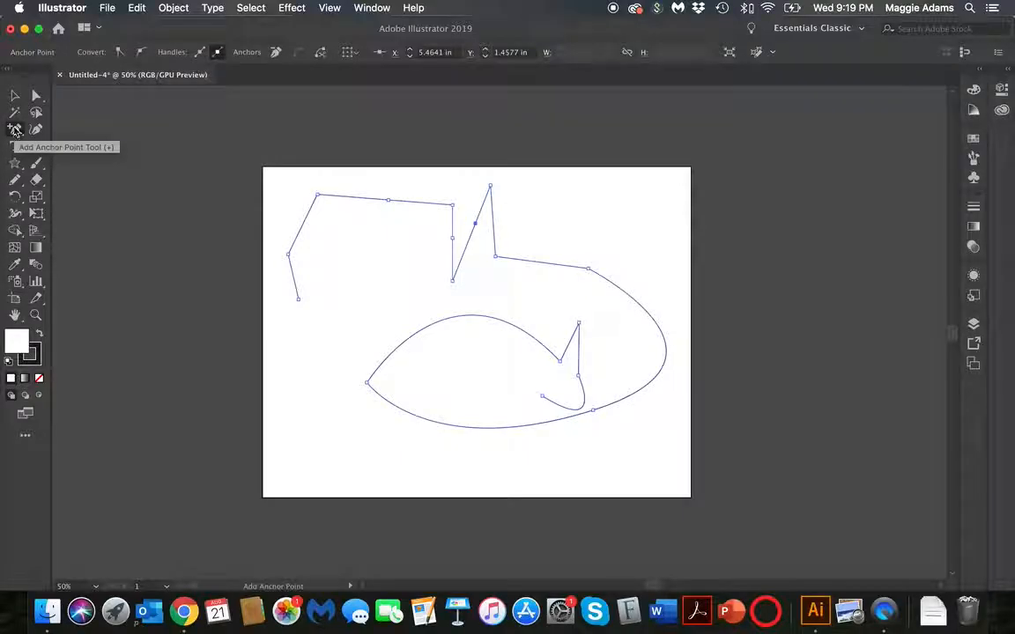
Move the vertical segment's new anchor left to form a notch, and delete the anchor added on the rising diagonal
click(36, 95)
drag(452, 239, 411, 237)
drag(14, 130, 126, 167)
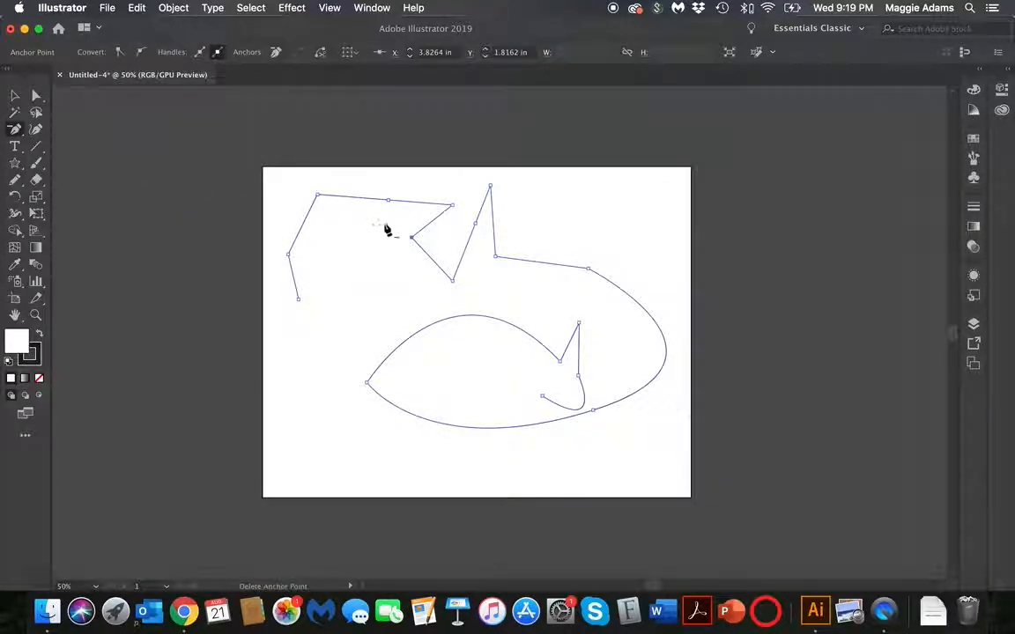
click(476, 224)
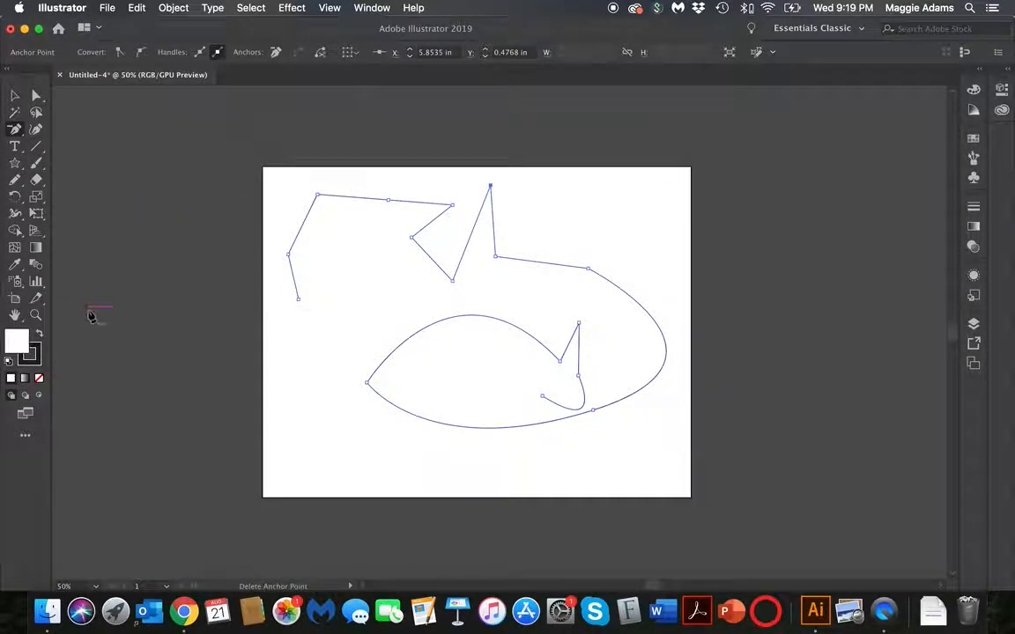
Convert the anchor at the base of the small inner spike to a corner with the Anchor Point tool, and pull out new curve handles
drag(9, 130, 104, 179)
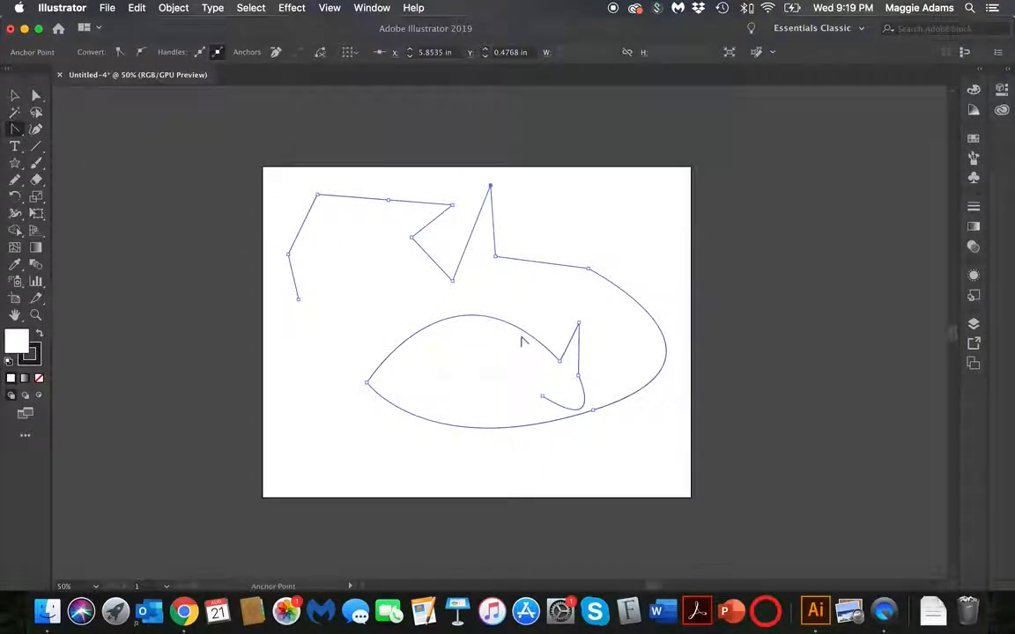
click(560, 361)
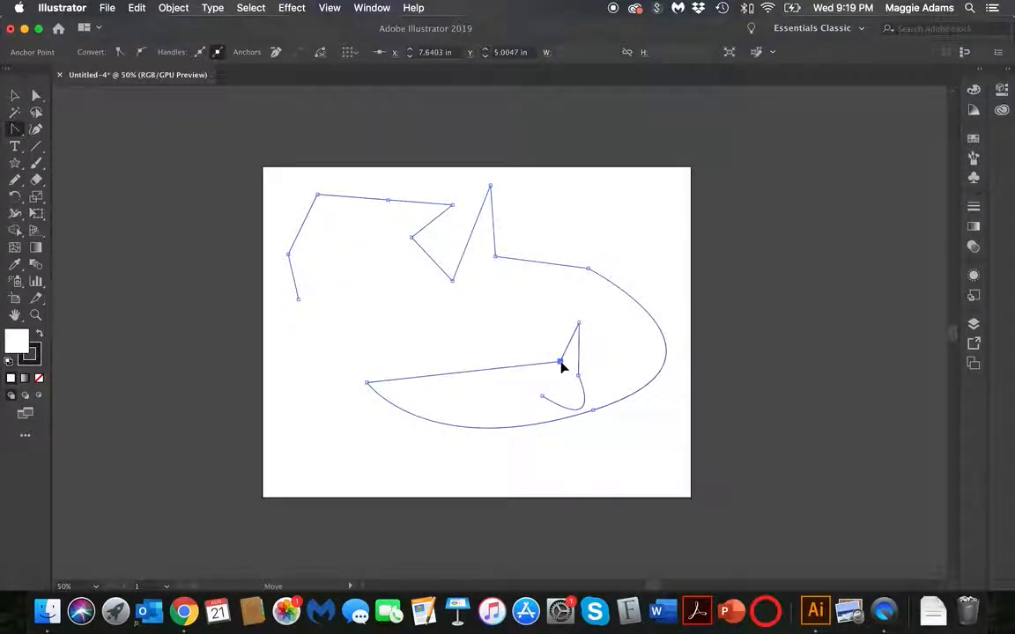
drag(559, 361, 569, 396)
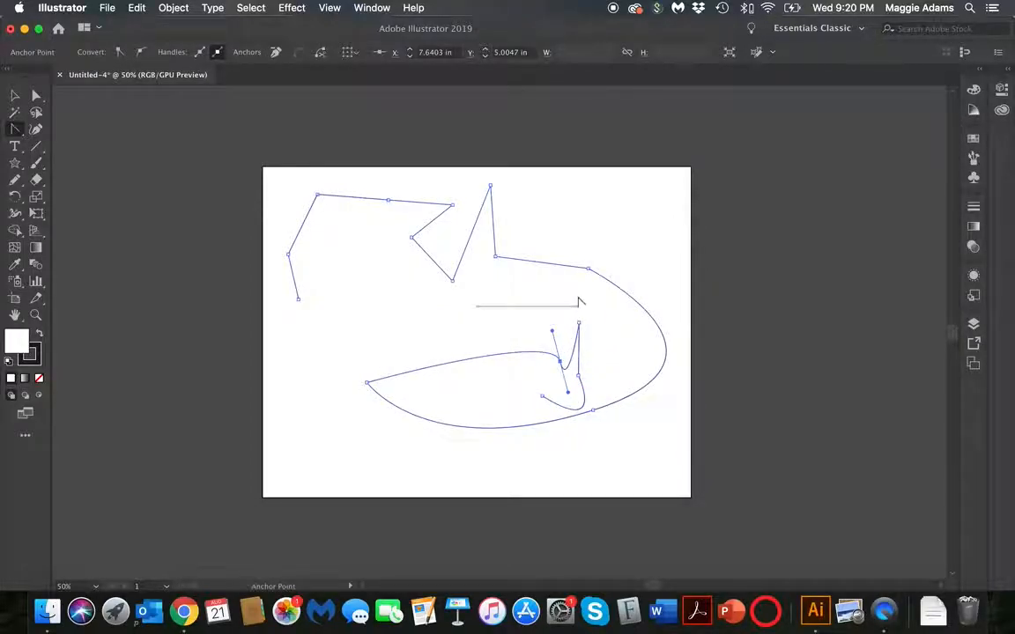
Convert the anchor where the near-horizontal segment meets the large right-hand curve to a smooth point by pulling out handles
click(36, 95)
click(596, 273)
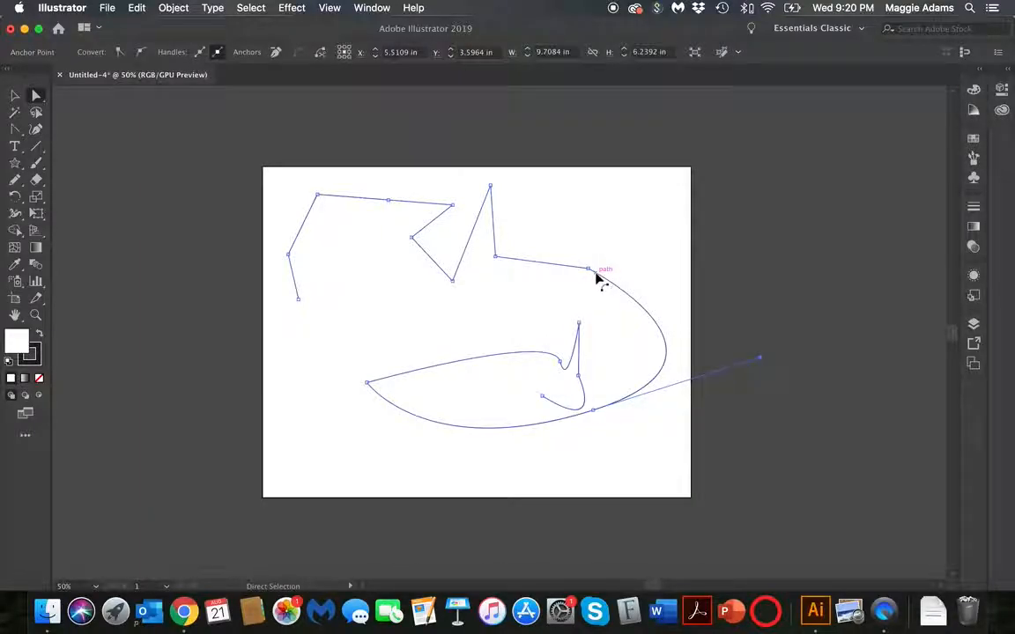
click(15, 128)
drag(590, 270, 640, 276)
Adjust the direction handles at both ends of the large right-hand curve to tighten it, and select the whole path
click(41, 93)
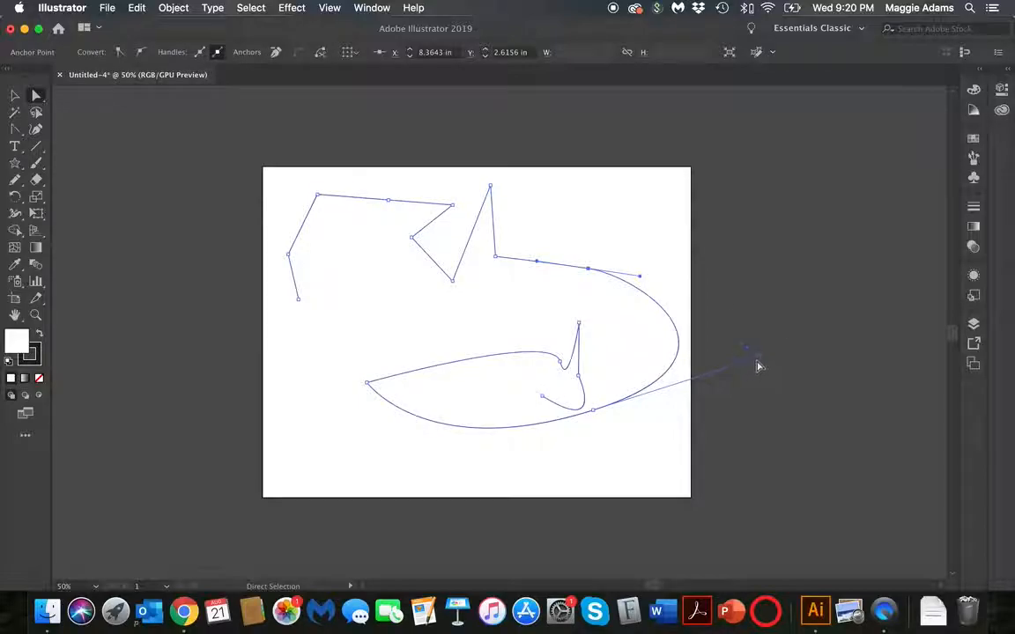
drag(756, 363, 679, 409)
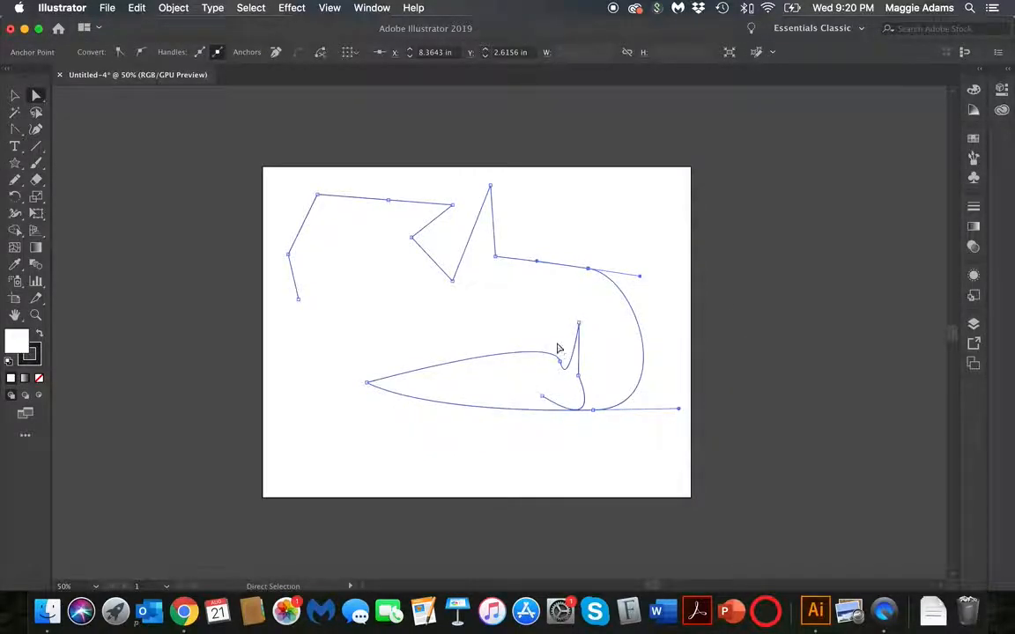
mouse_move(639, 276)
mouse_down()
mouse_move(595, 274)
mouse_move(631, 274)
mouse_up()
key(super+a)
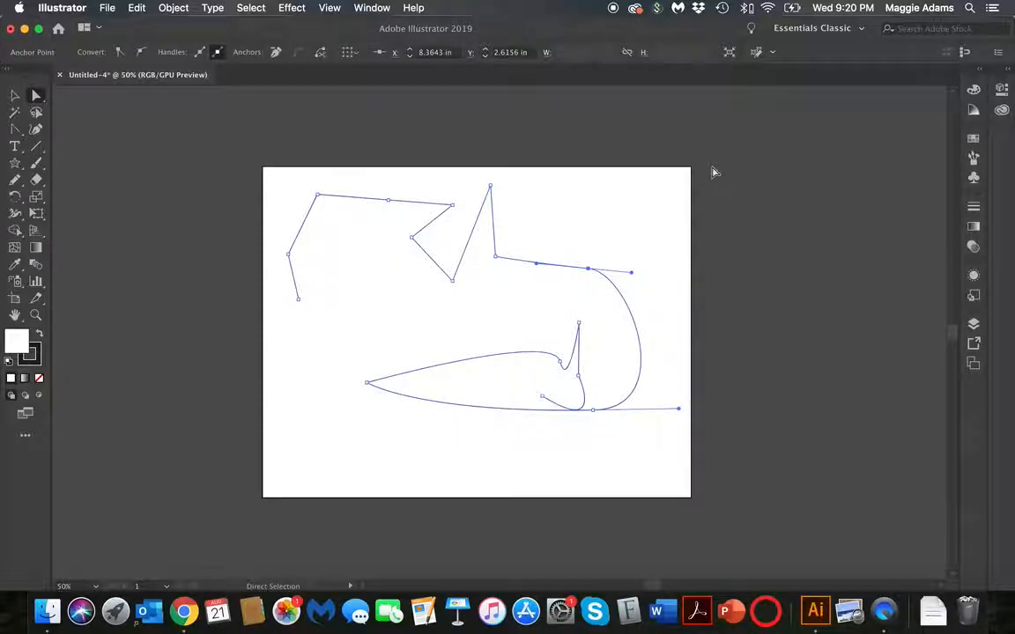
click(17, 96)
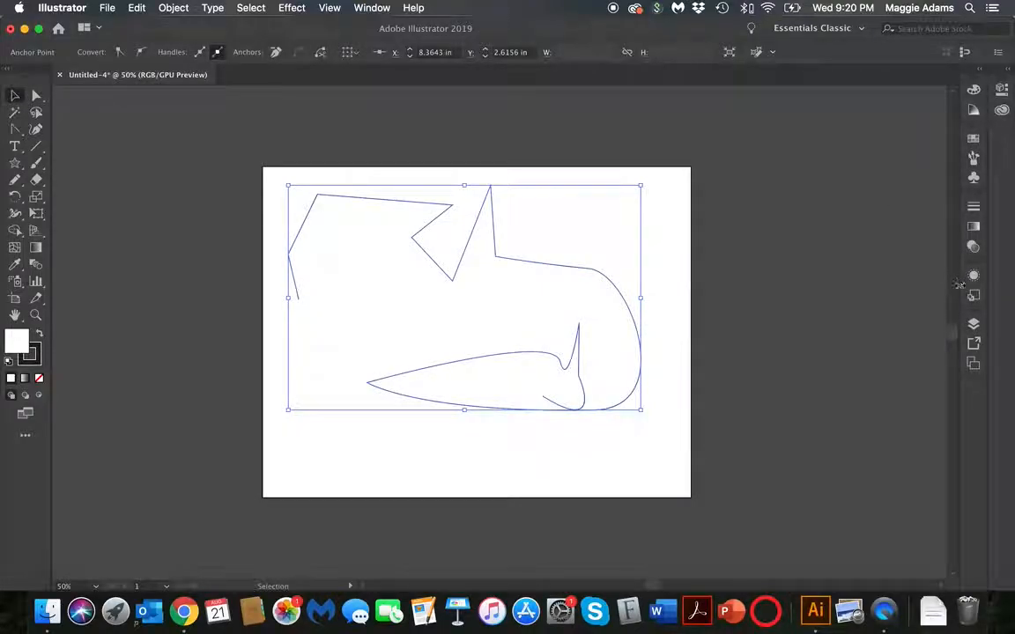
Detach the Layers panel from its group and float it over the workspace beside the artboard
click(974, 327)
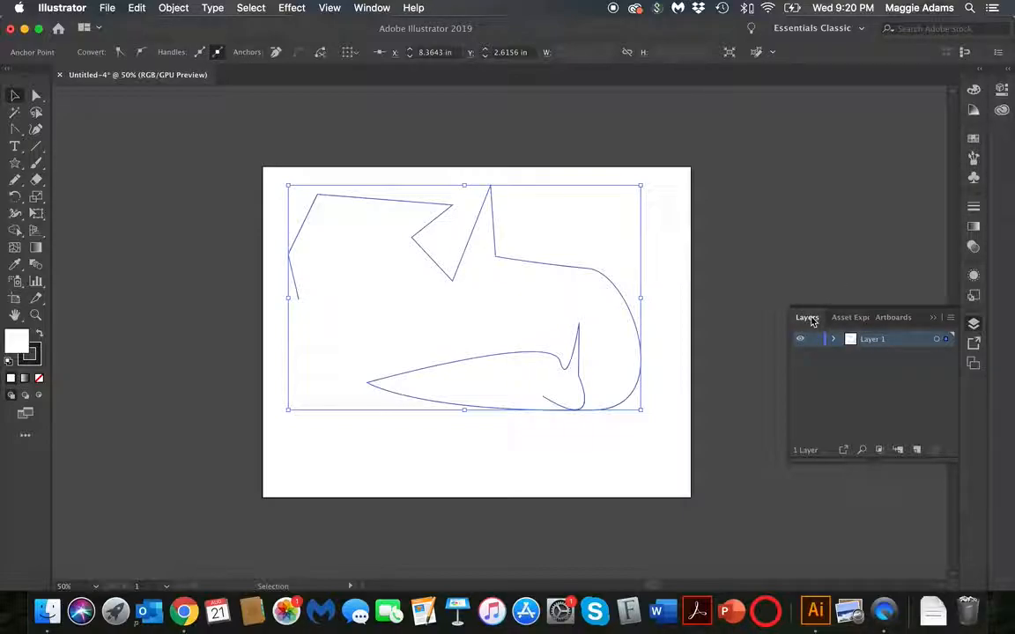
drag(811, 321, 745, 137)
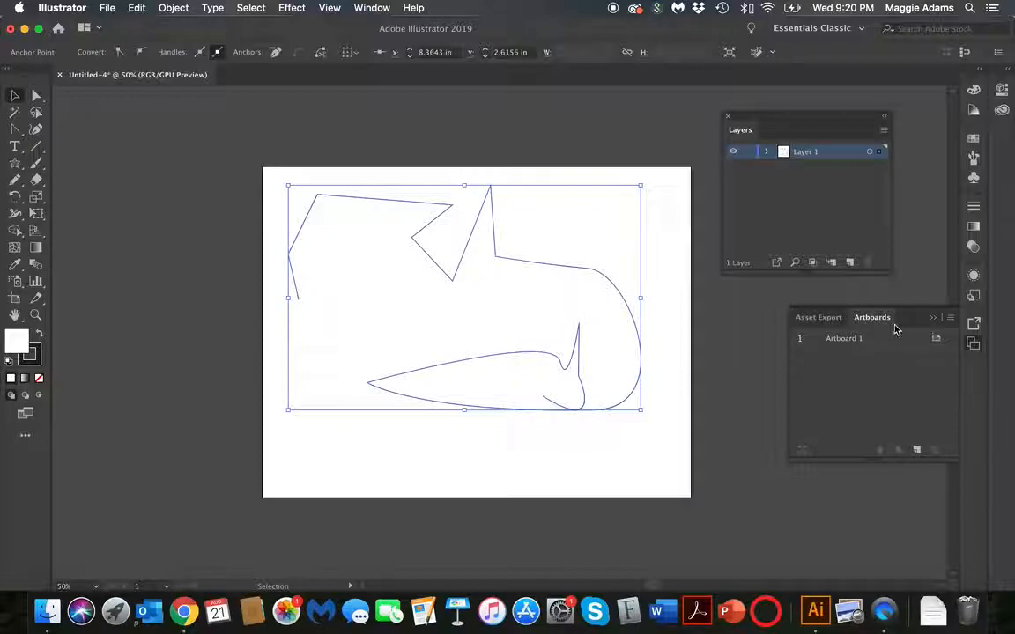
drag(744, 134, 904, 329)
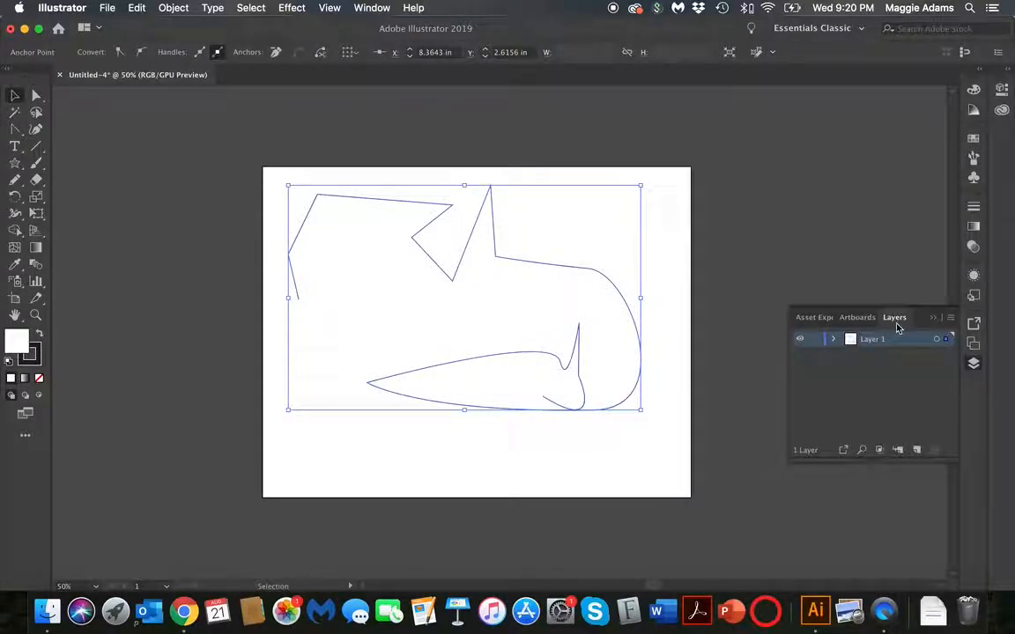
drag(897, 327, 837, 79)
click(974, 350)
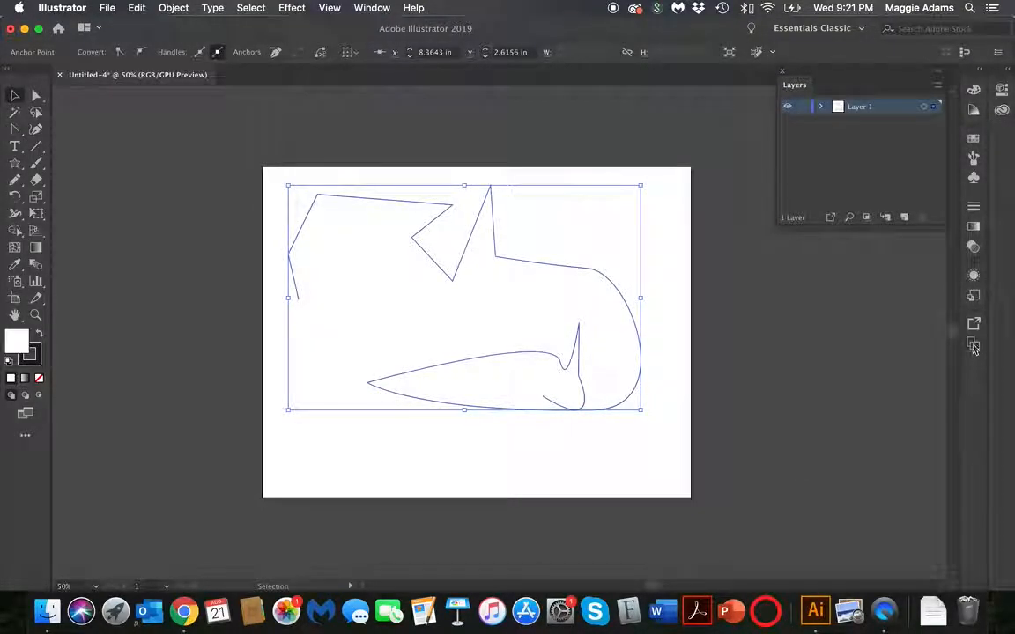
Float the Swatches panel on its own directly below Layers, and lengthen it to show more swatches
click(974, 139)
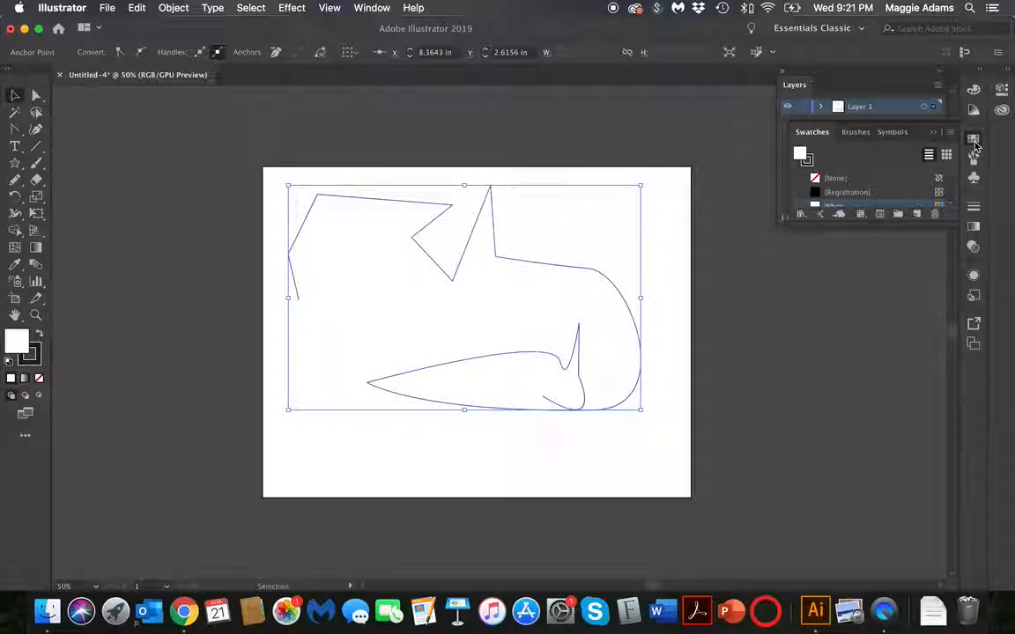
mouse_move(808, 137)
mouse_down()
mouse_move(797, 278)
mouse_move(801, 244)
mouse_up()
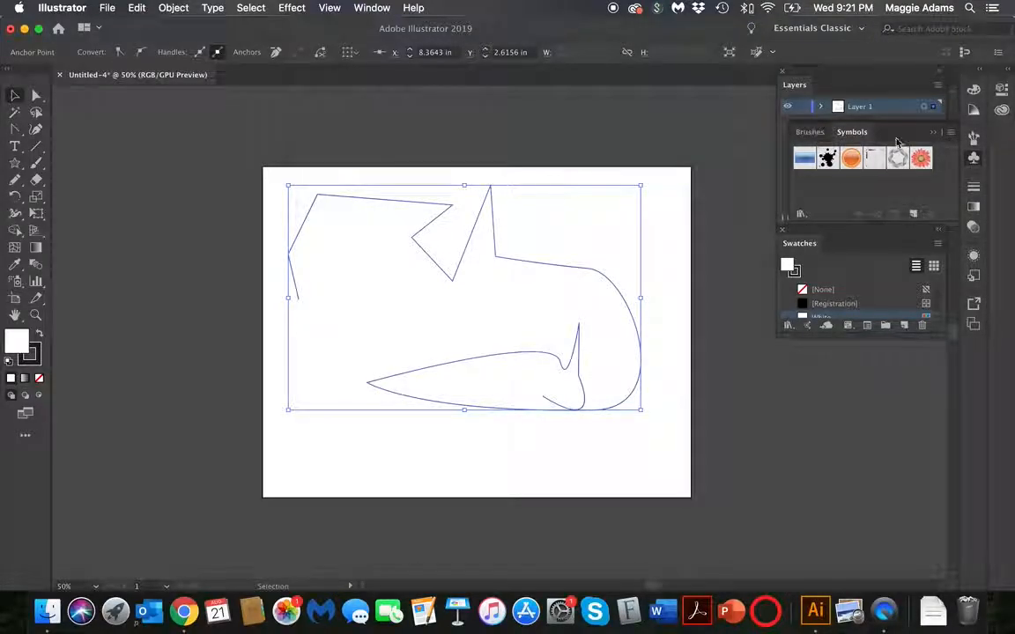
click(973, 160)
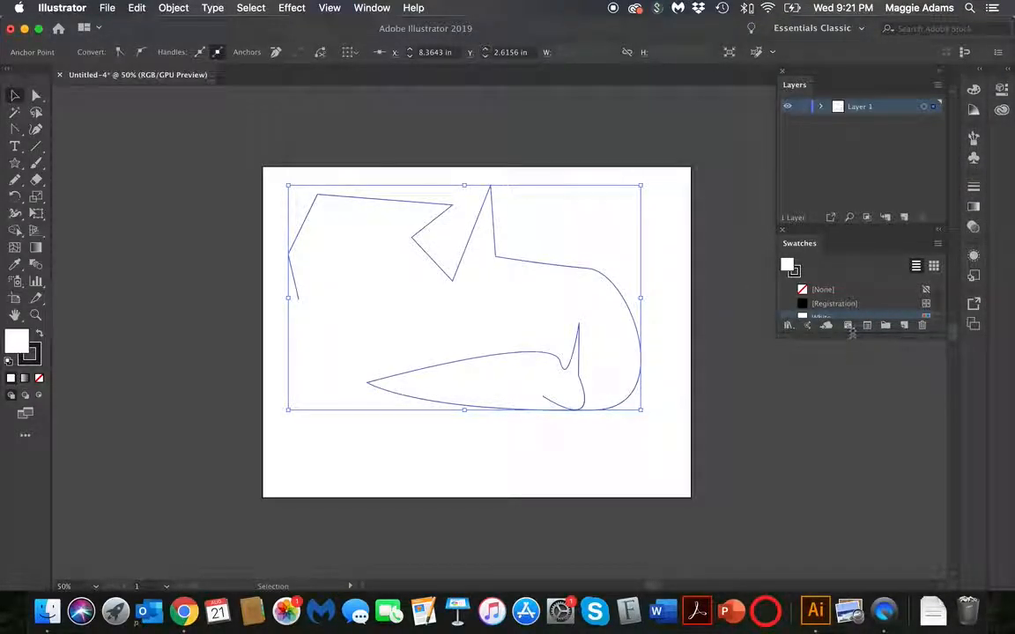
drag(848, 335, 849, 412)
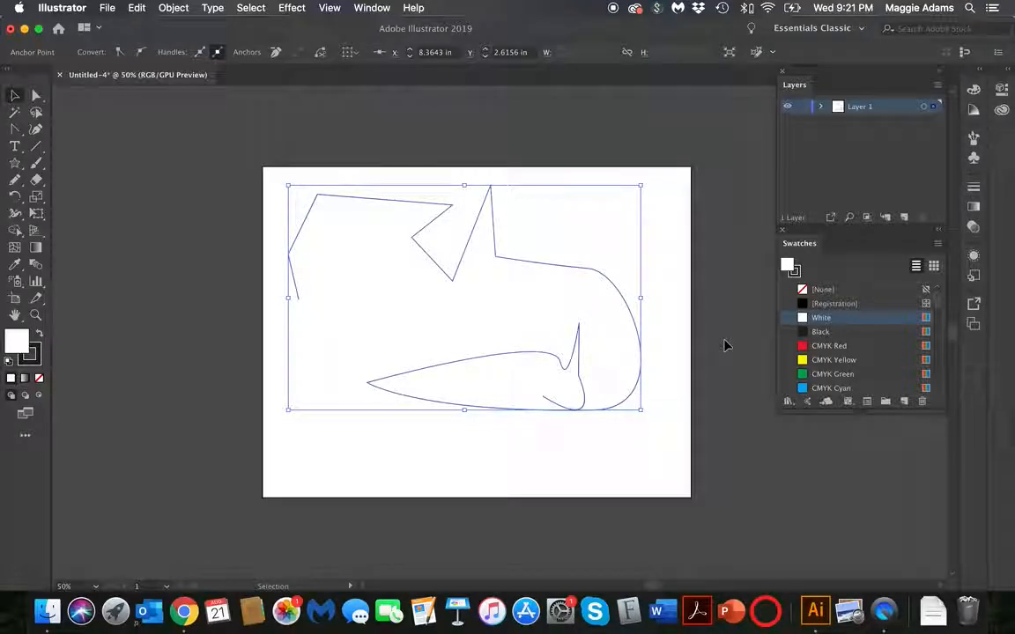
Deselect the path and rename Layer 1 as "Pen tool"
click(670, 230)
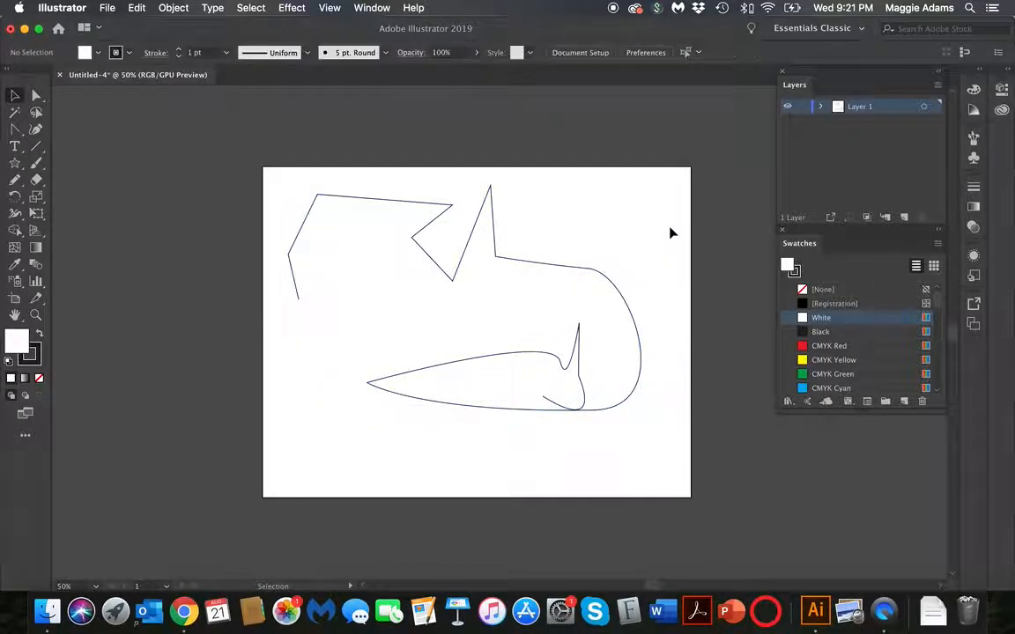
double_click(860, 107)
text(F)
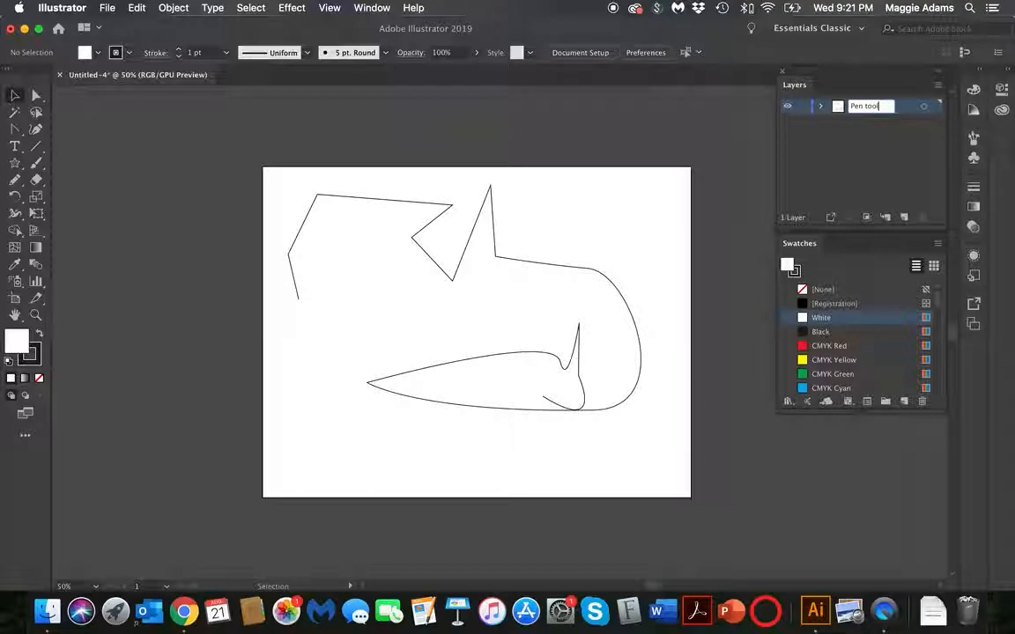
click(580, 270)
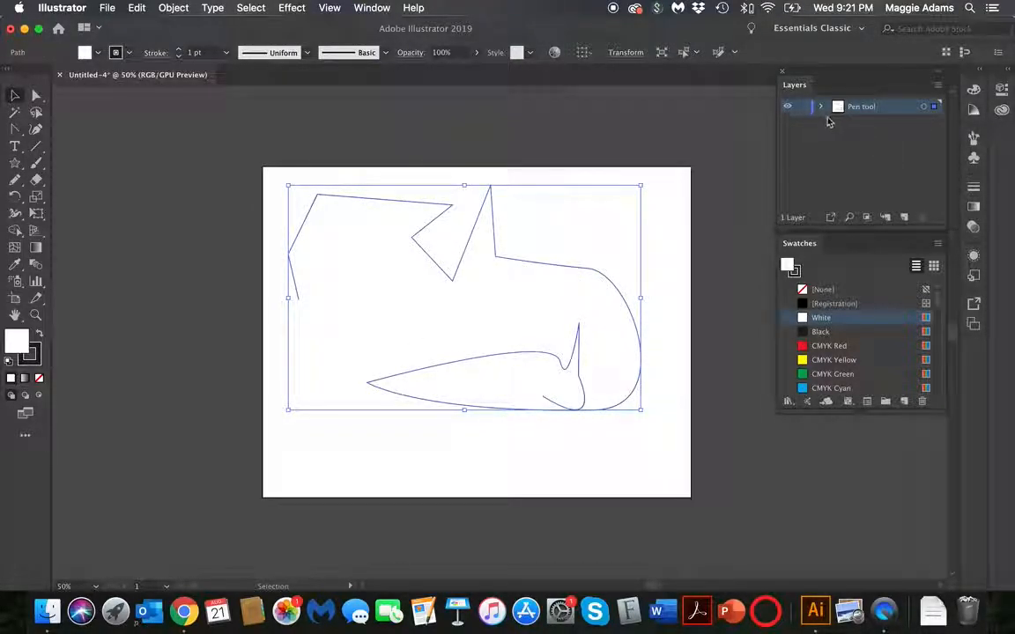
Add a new layer above the Pen tool layer and deselect the path
click(902, 162)
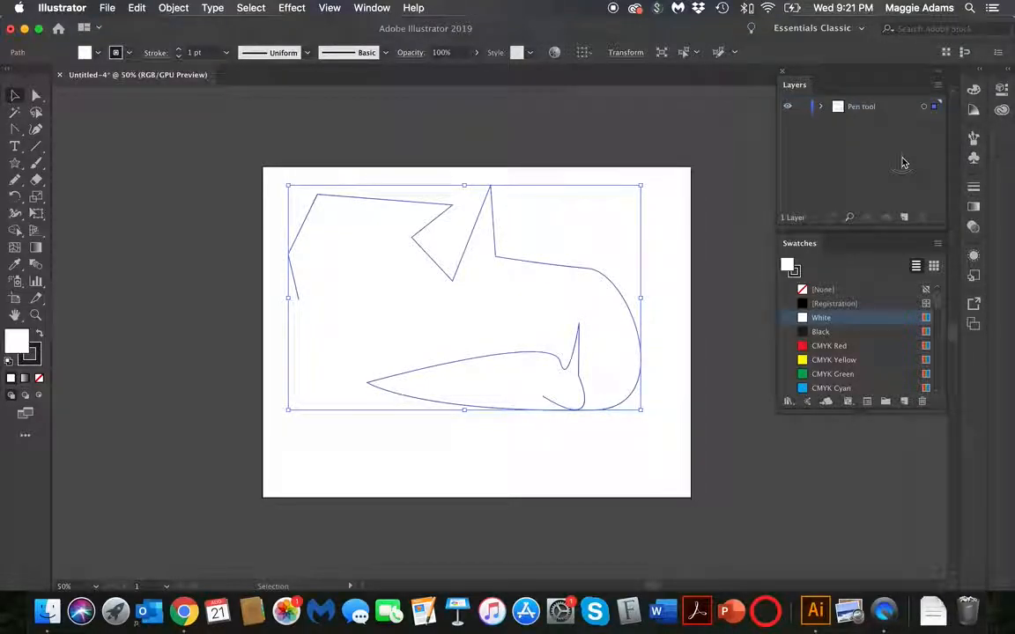
click(904, 219)
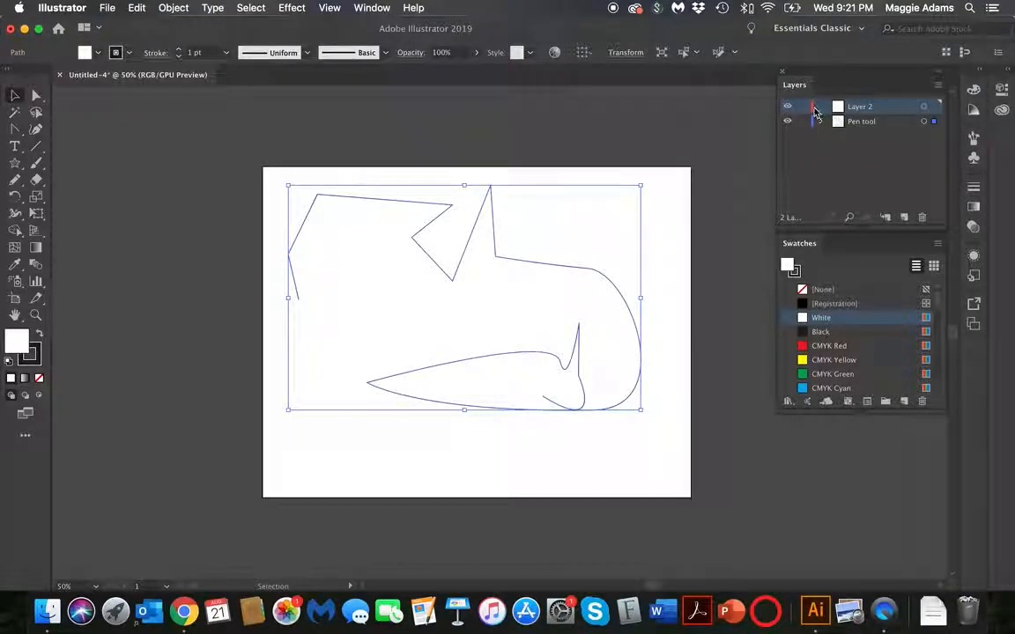
click(691, 229)
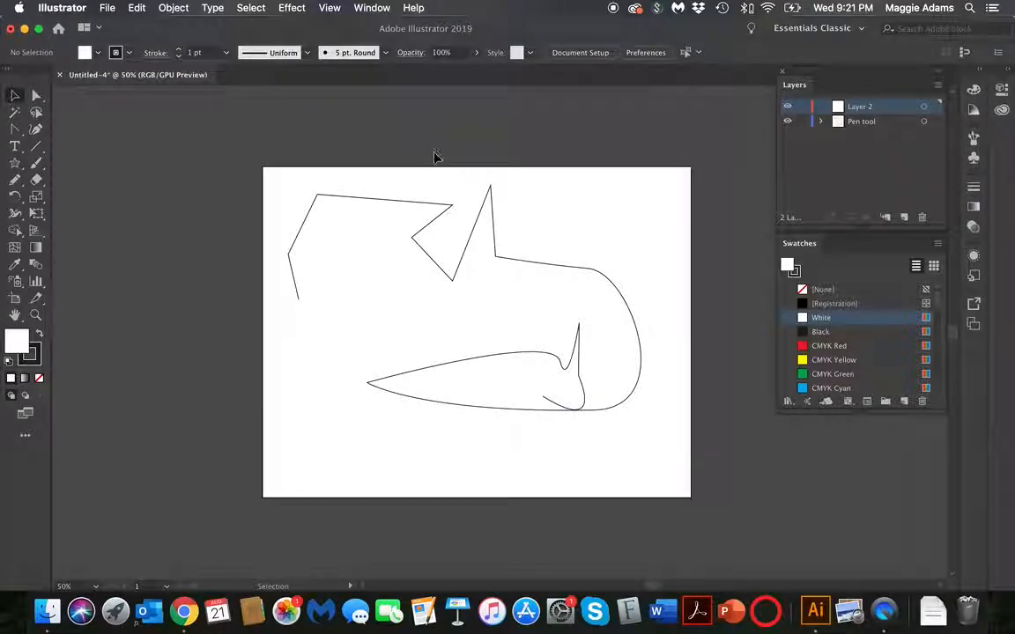
Draw a second artboard about 4.31 by 3.73 in beside the first one through the document's artboard editing
scroll(420, 249, right, 5)
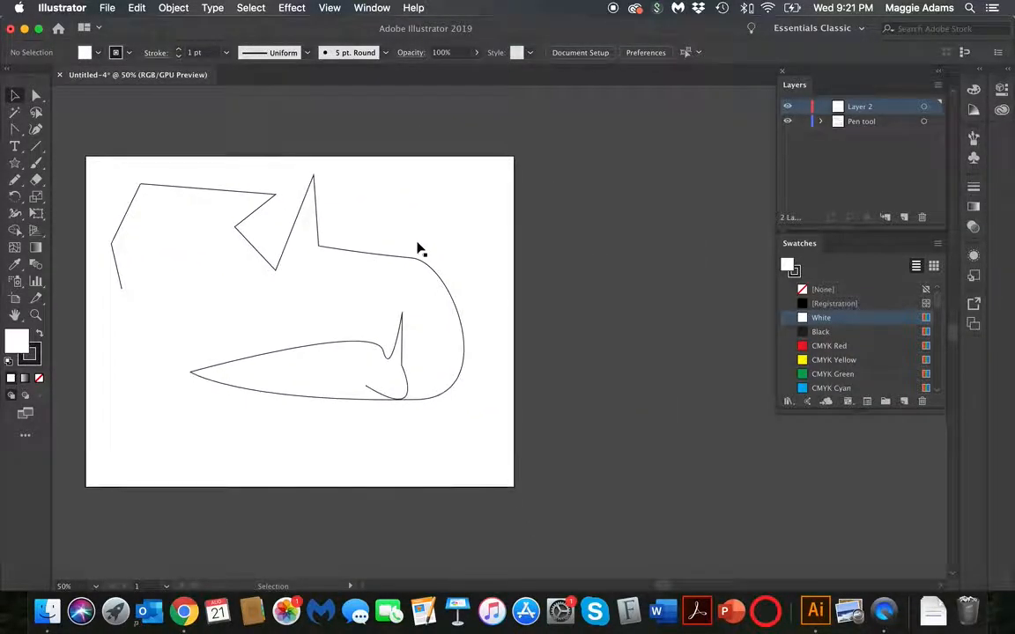
scroll(419, 249, right, 3)
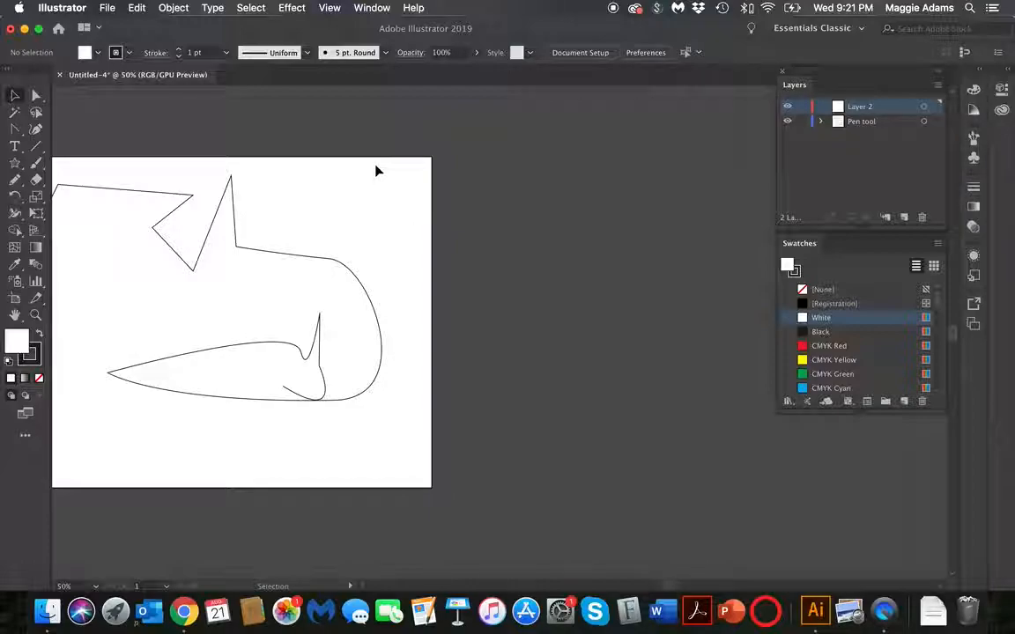
scroll(382, 176, left, 2)
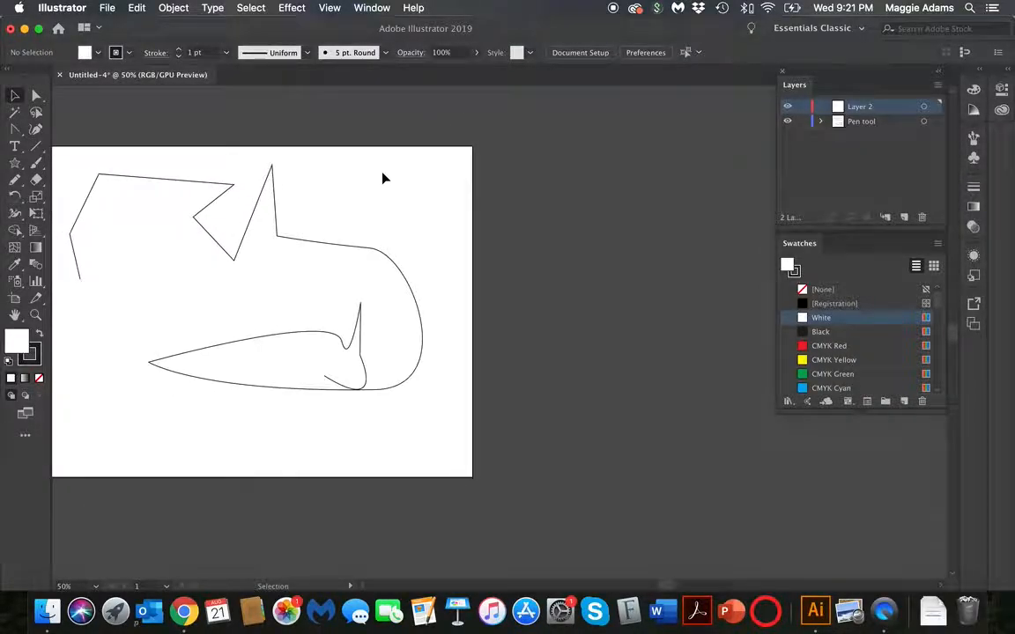
click(581, 54)
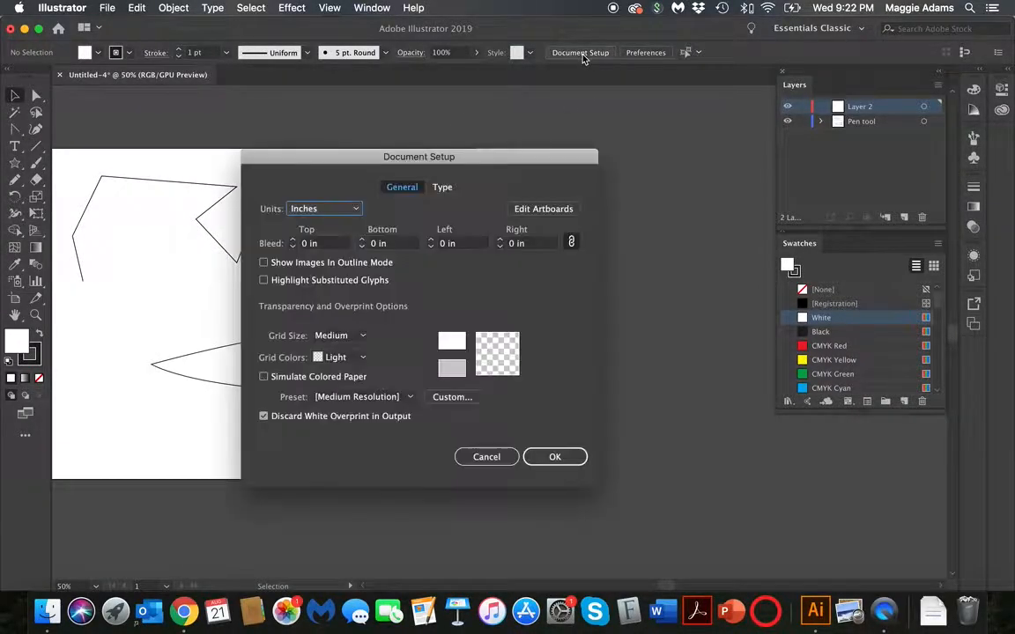
click(564, 209)
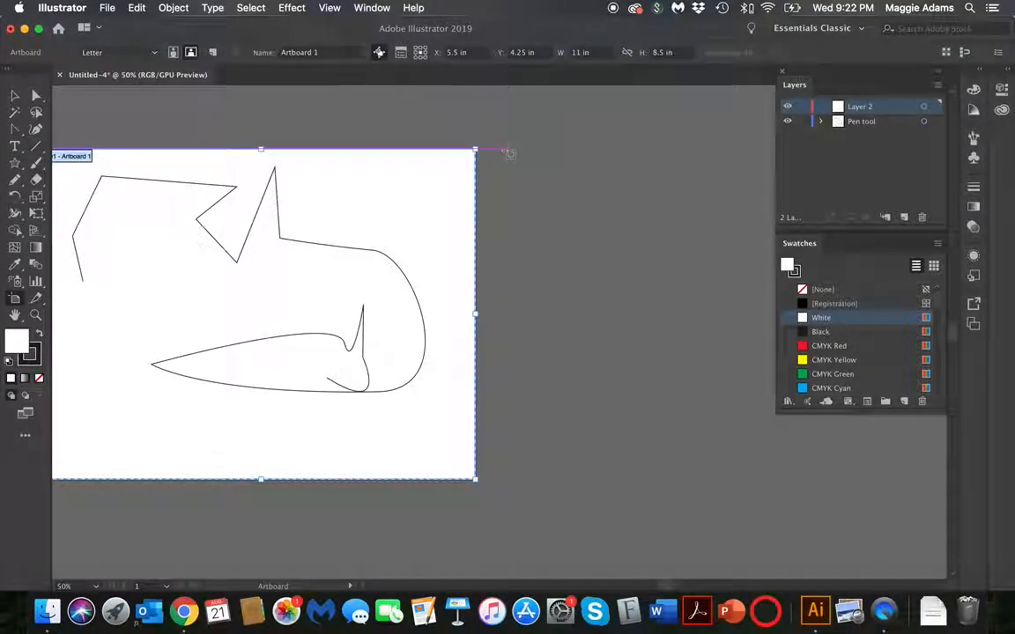
drag(507, 149, 674, 293)
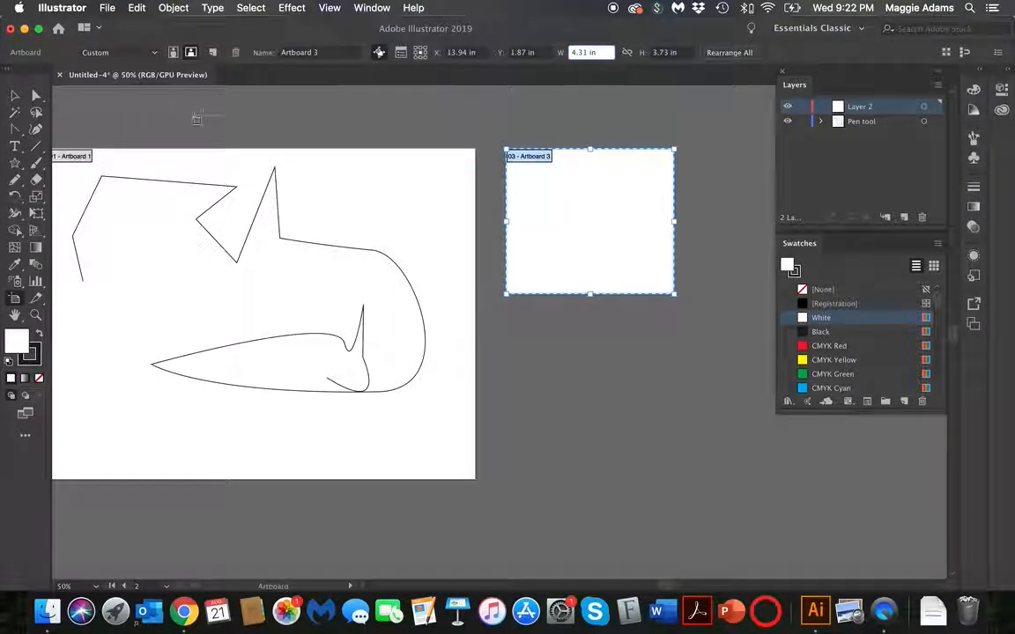
click(14, 97)
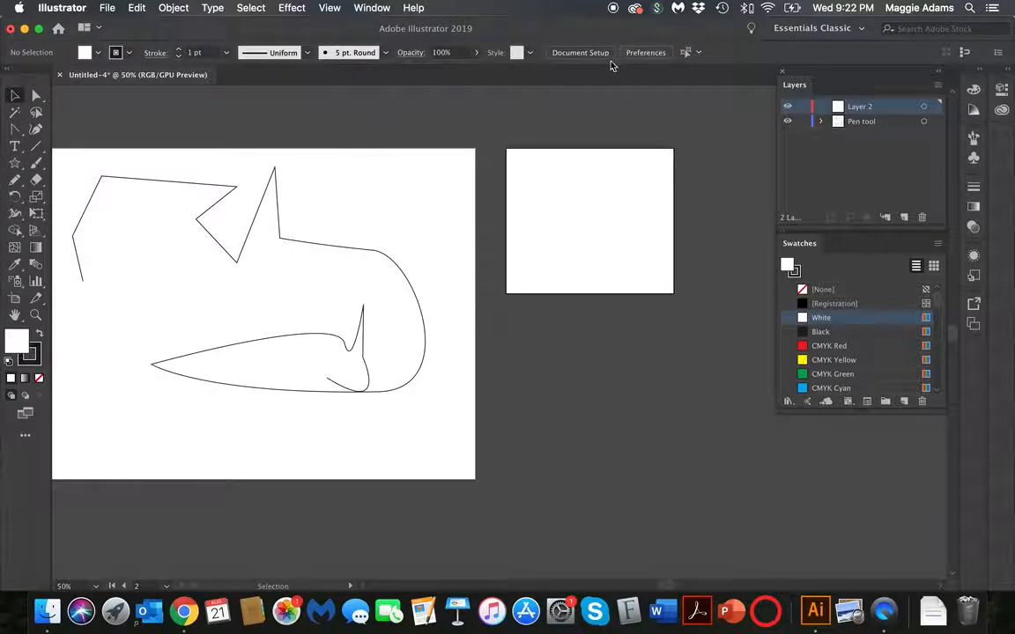
Delete the small second artboard in artboard editing mode
click(563, 55)
click(544, 209)
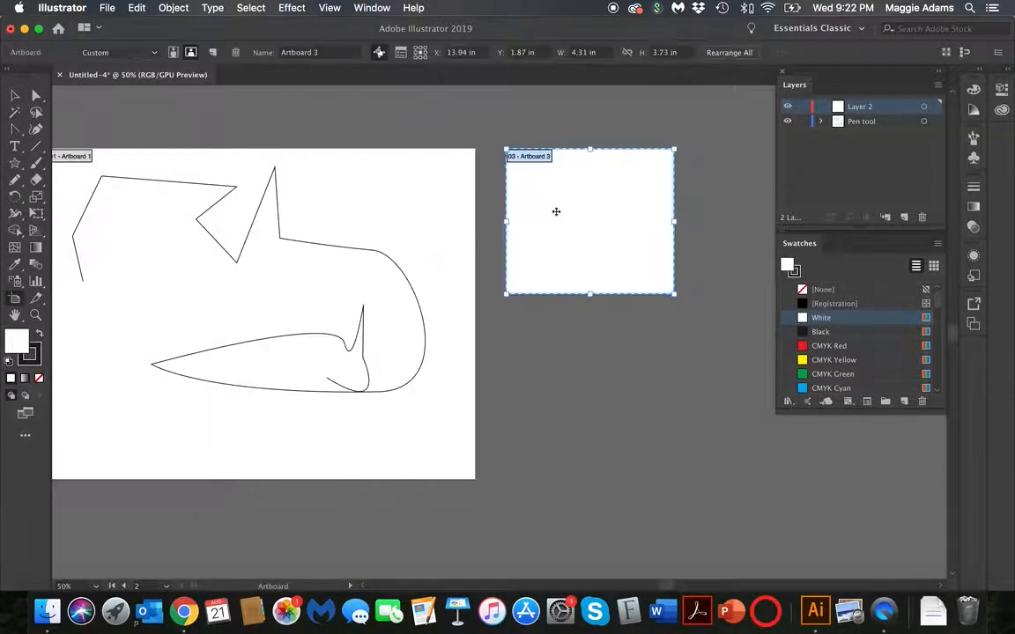
key(Delete)
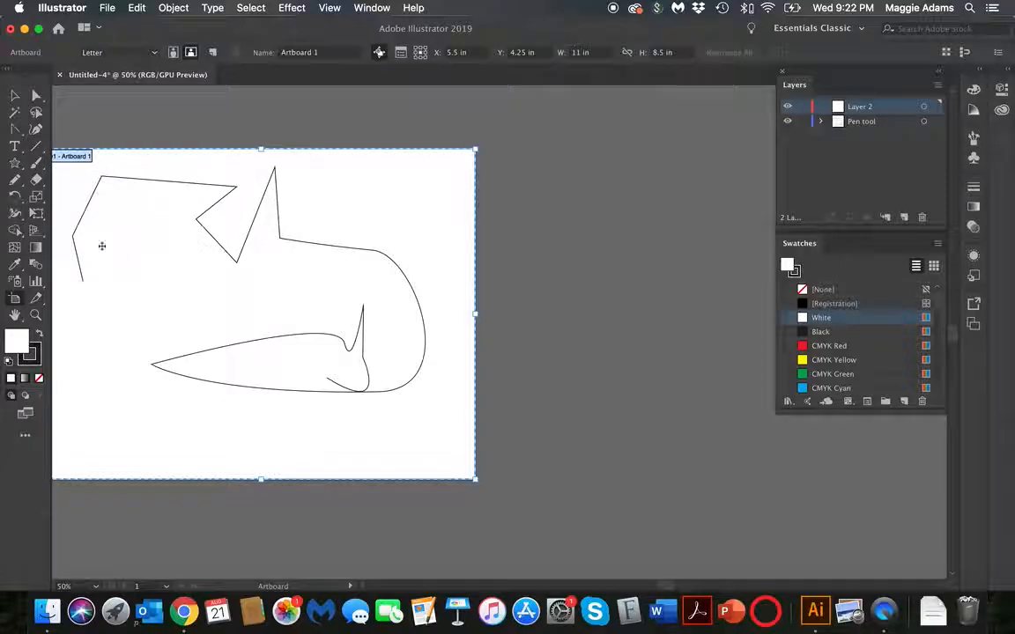
Draw a square artboard about 5 in wide beside the first one, and set its width and height to 6 in
drag(504, 149, 701, 345)
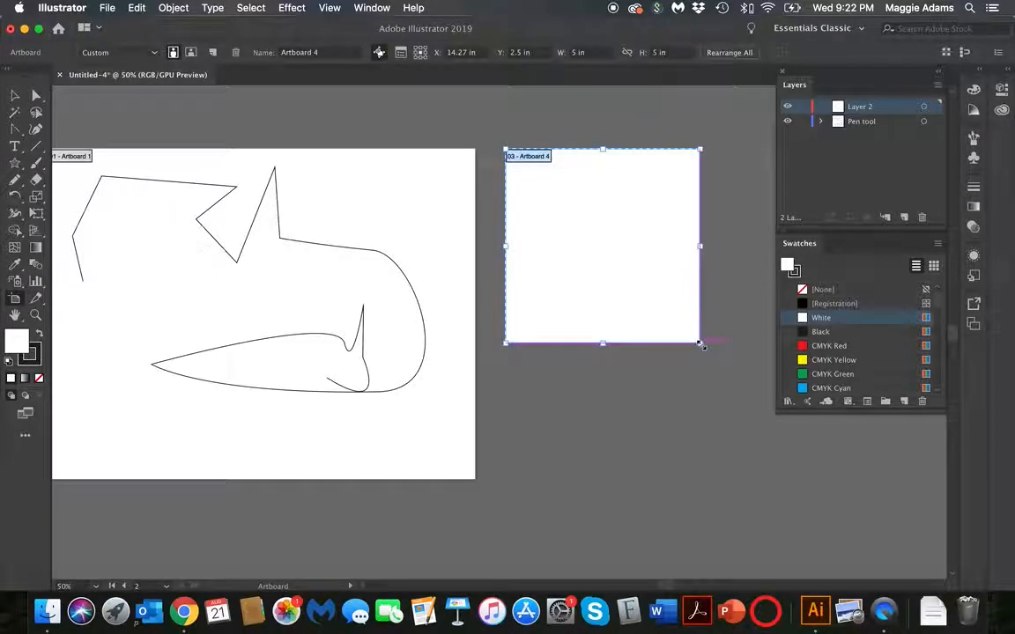
click(577, 54)
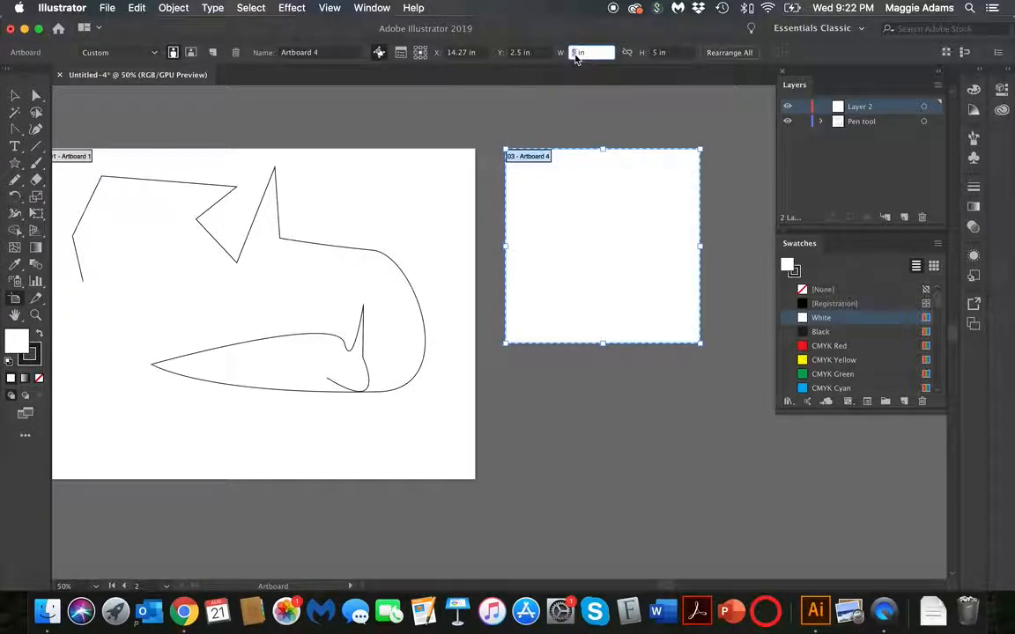
text(6)
click(656, 53)
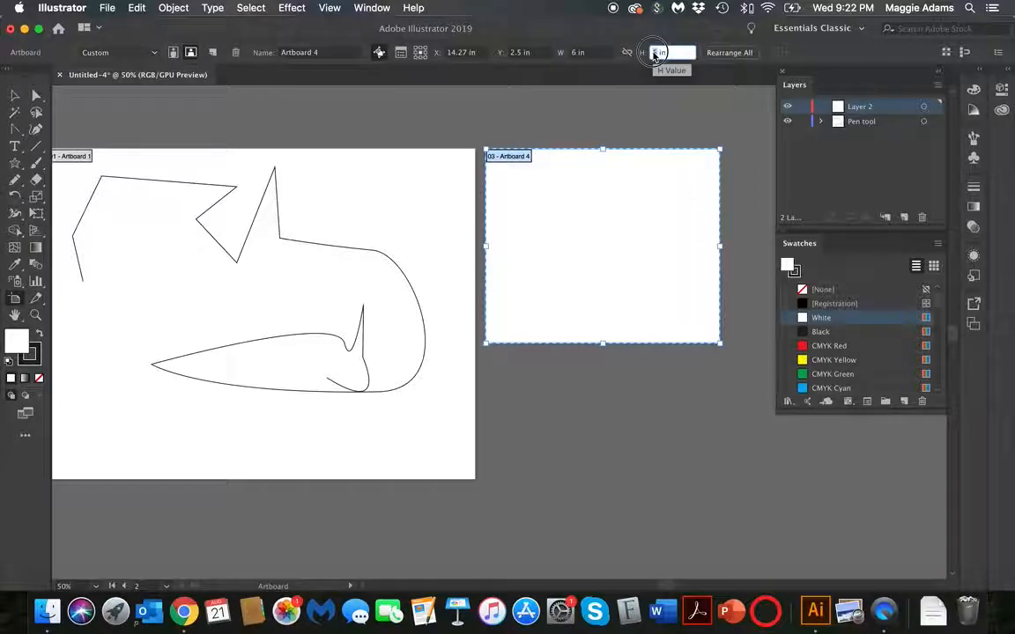
text(6)
key(Return)
Move the 6 in artboard away from the first one, and shift the pen path so it straddles both artboards
drag(630, 196, 687, 217)
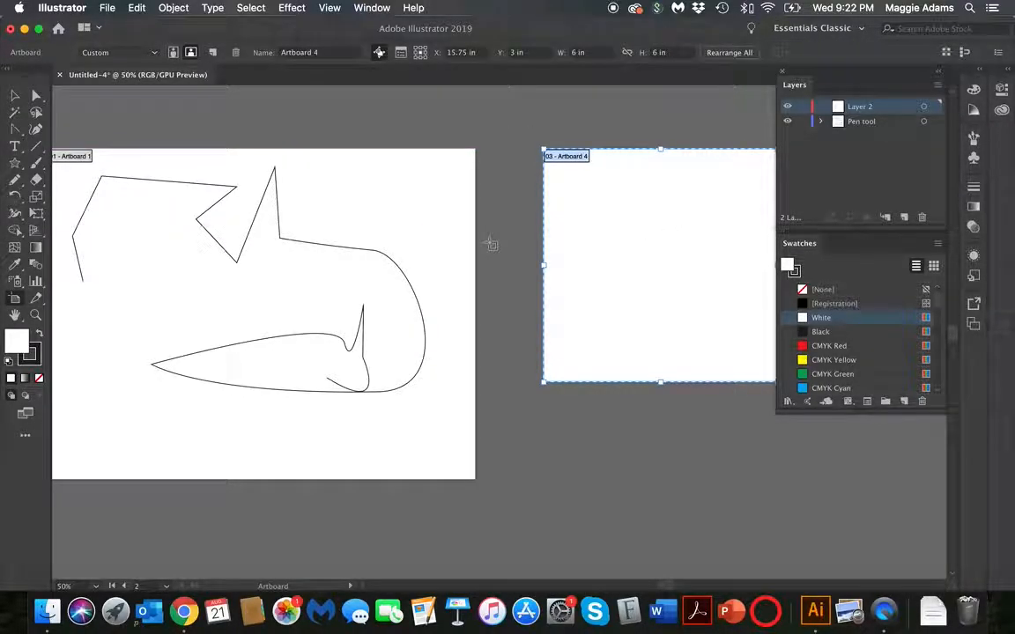
key(Escape)
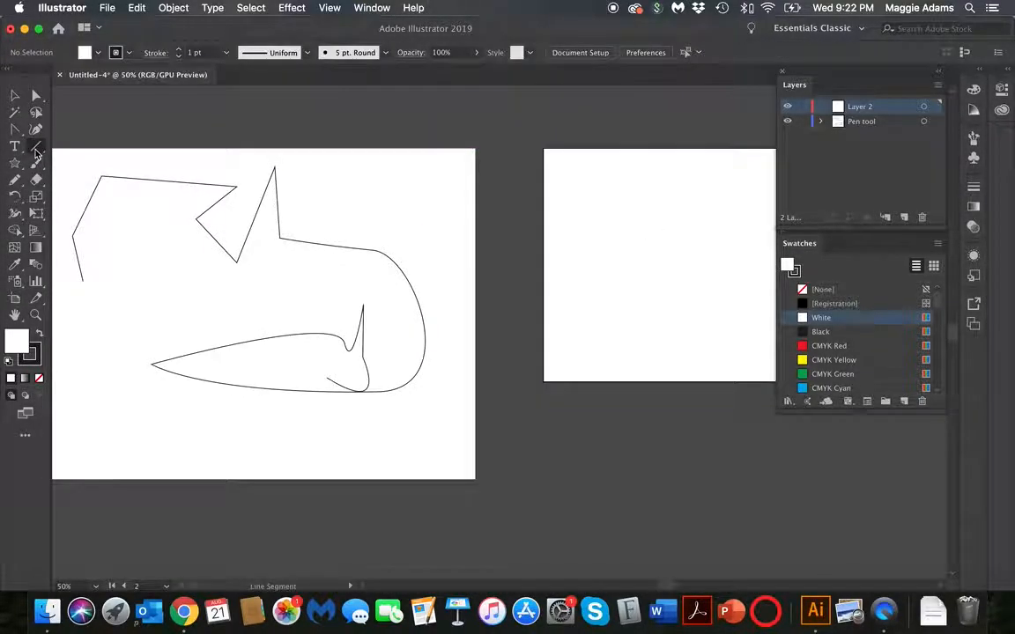
mouse_move(367, 253)
mouse_down()
mouse_move(430, 193)
mouse_move(480, 186)
mouse_move(514, 209)
mouse_up()
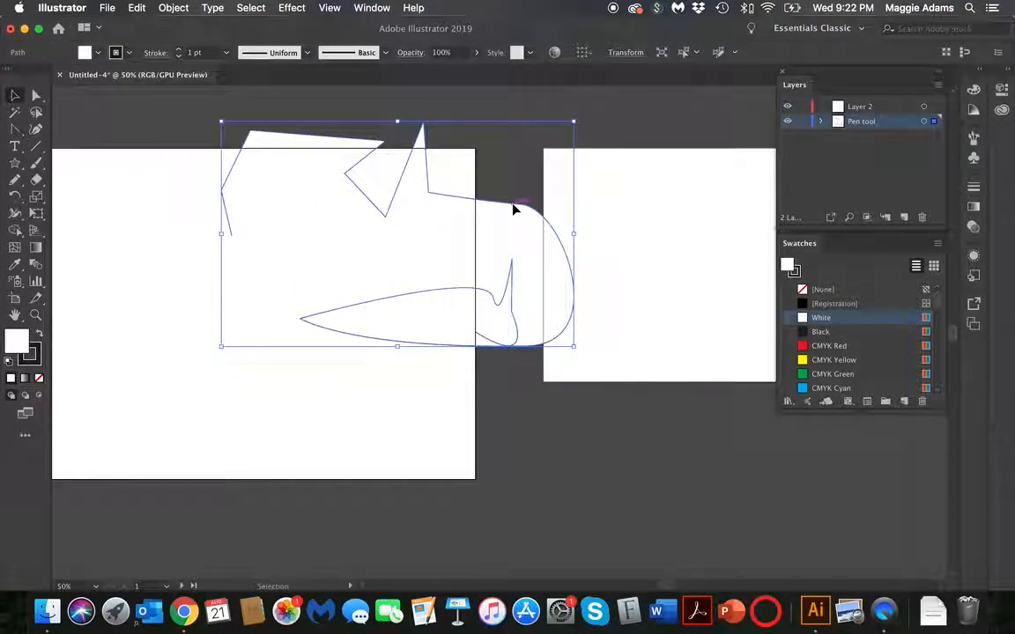
click(630, 119)
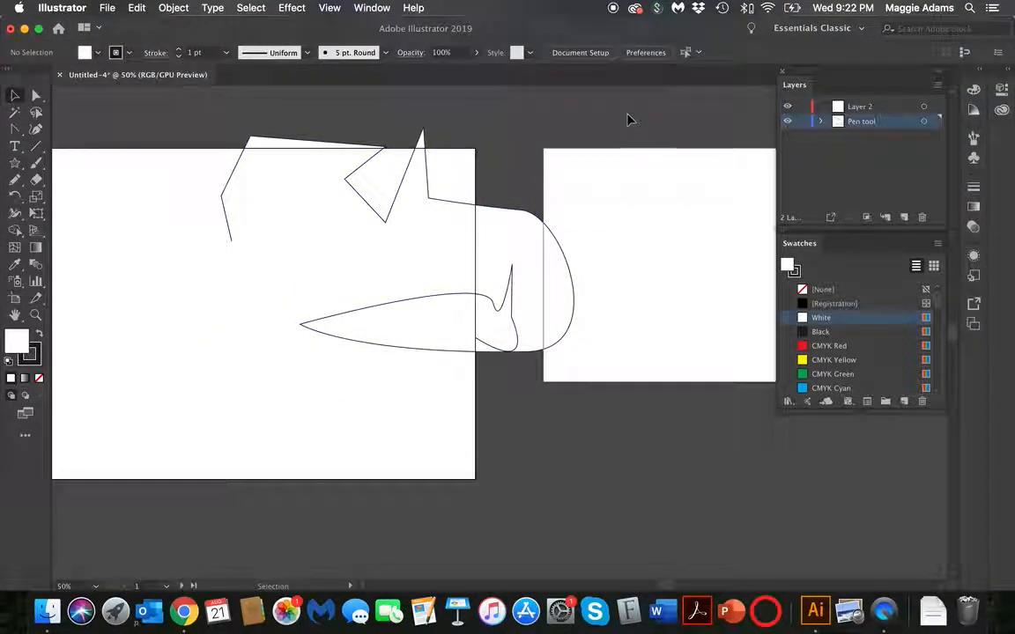
Move the 6 in artboard slightly down and right, and the letter artboard to about X 2.91 in, Y 4.65 in
click(15, 301)
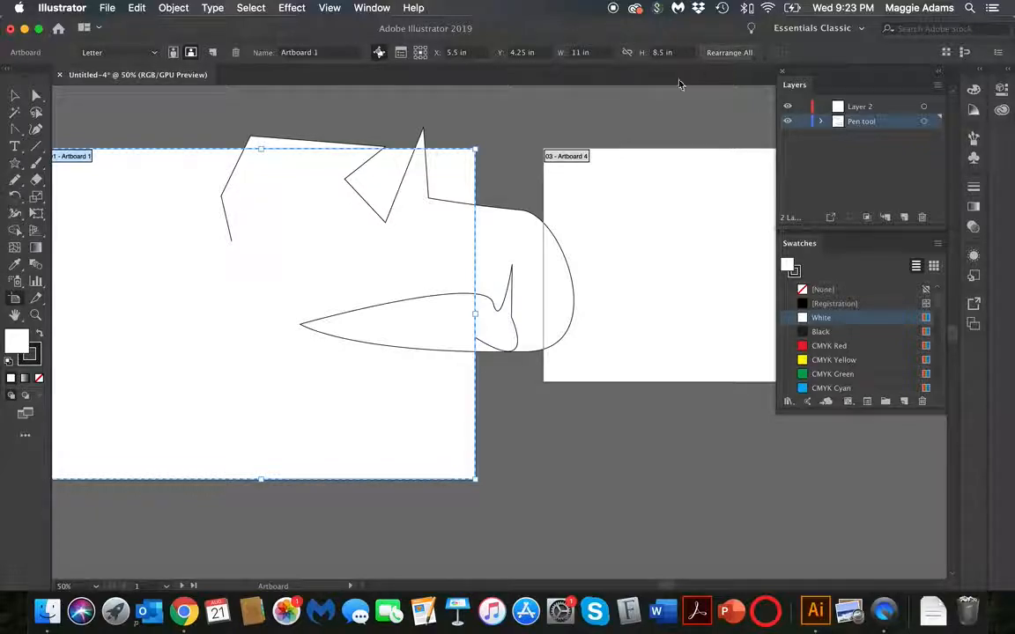
mouse_move(605, 171)
mouse_down()
mouse_move(675, 186)
mouse_move(611, 188)
mouse_up()
click(421, 274)
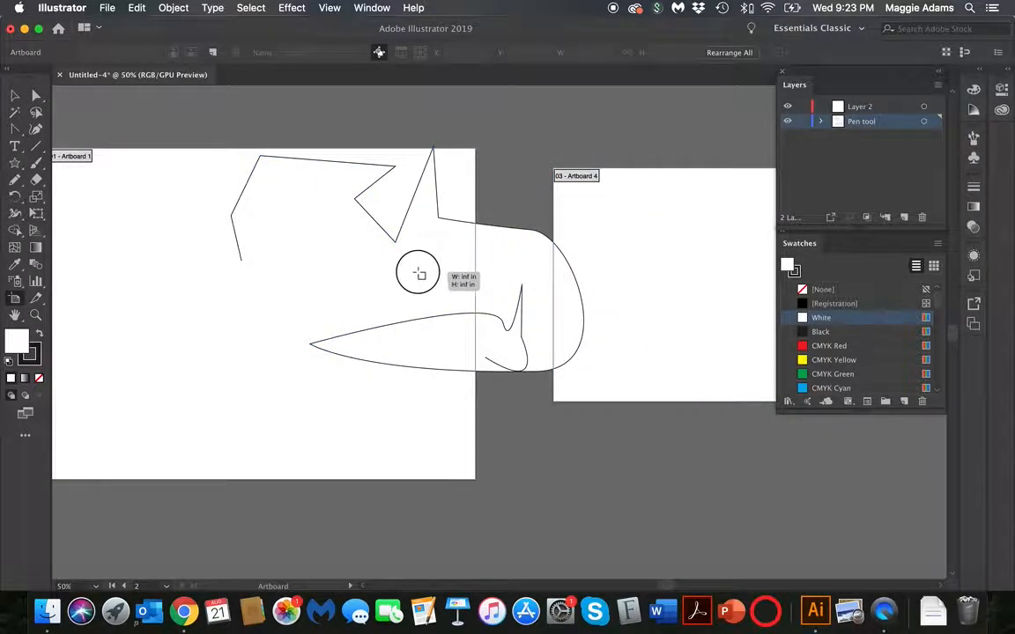
drag(441, 215, 392, 235)
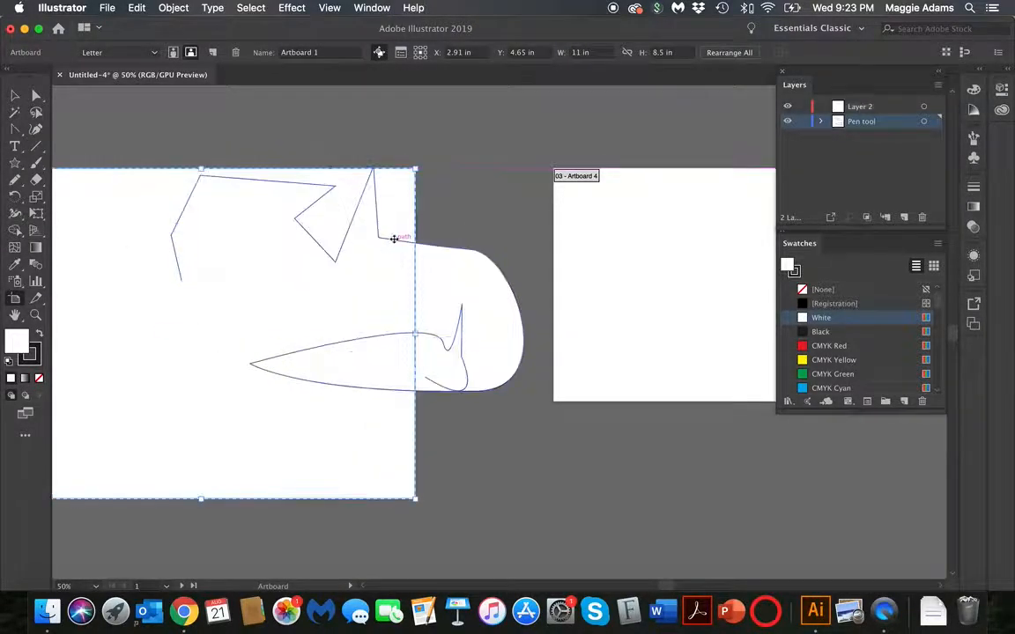
Move the pen path back fully inside the letter artboard and deselect it
click(14, 97)
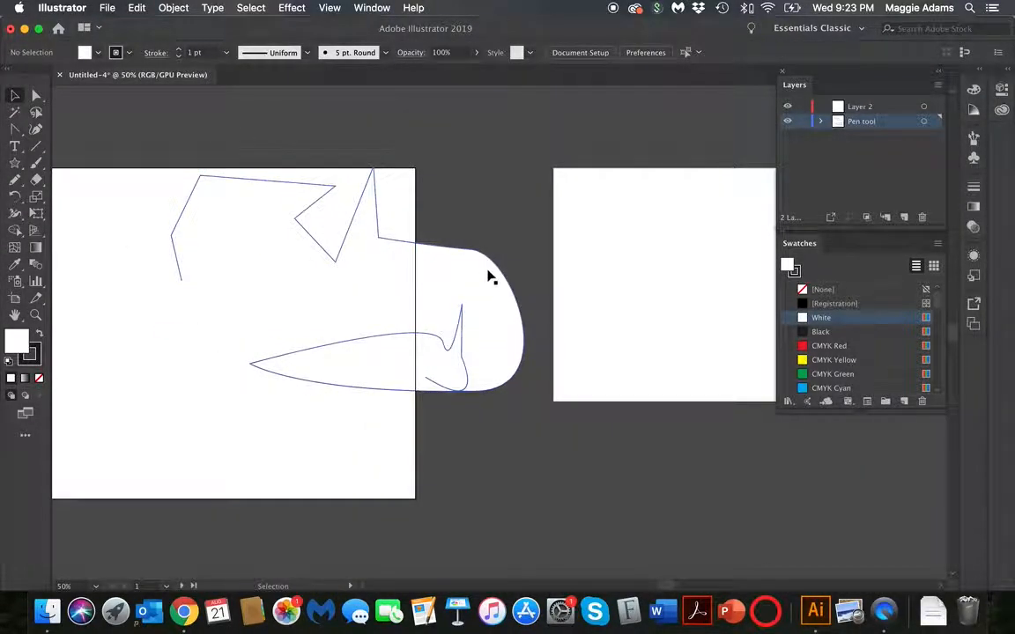
drag(494, 268, 337, 310)
click(496, 240)
scroll(496, 240, right, 5)
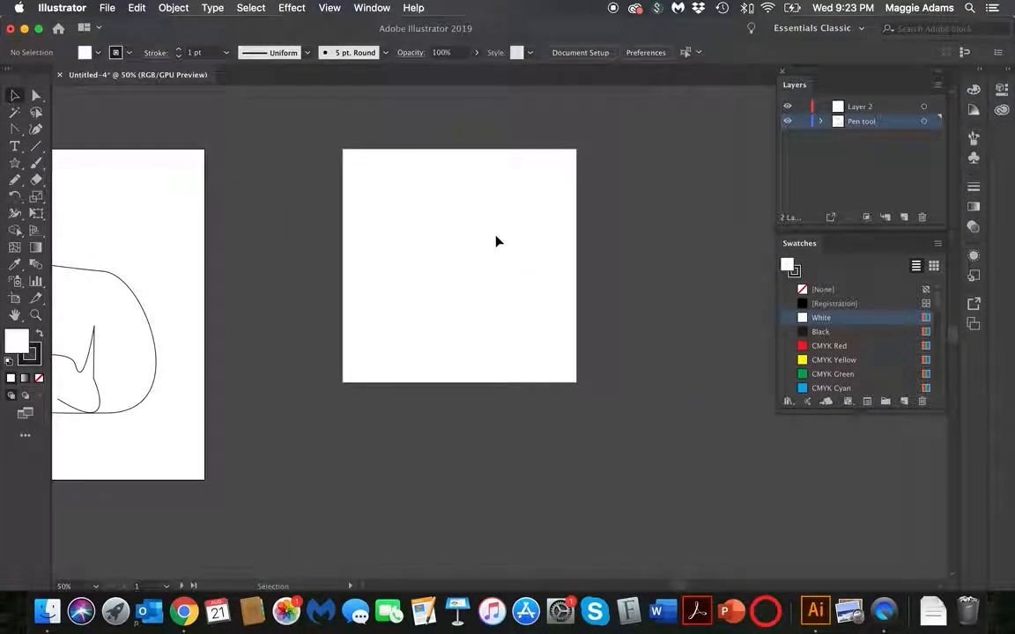
Draw an open path of four straight segments on the 6 in artboard with the Pen tool
click(500, 233)
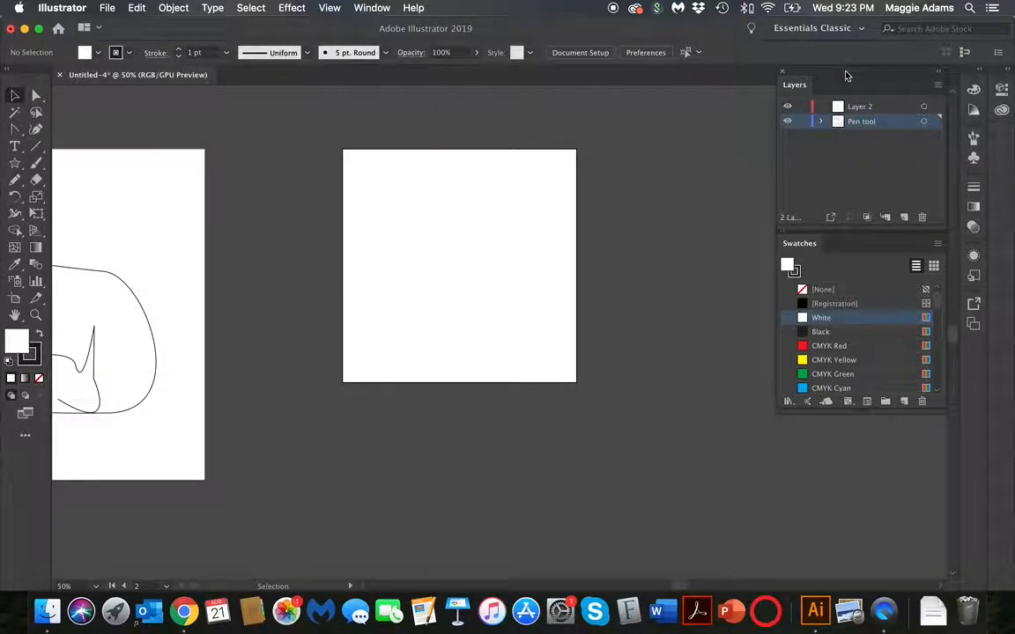
click(15, 128)
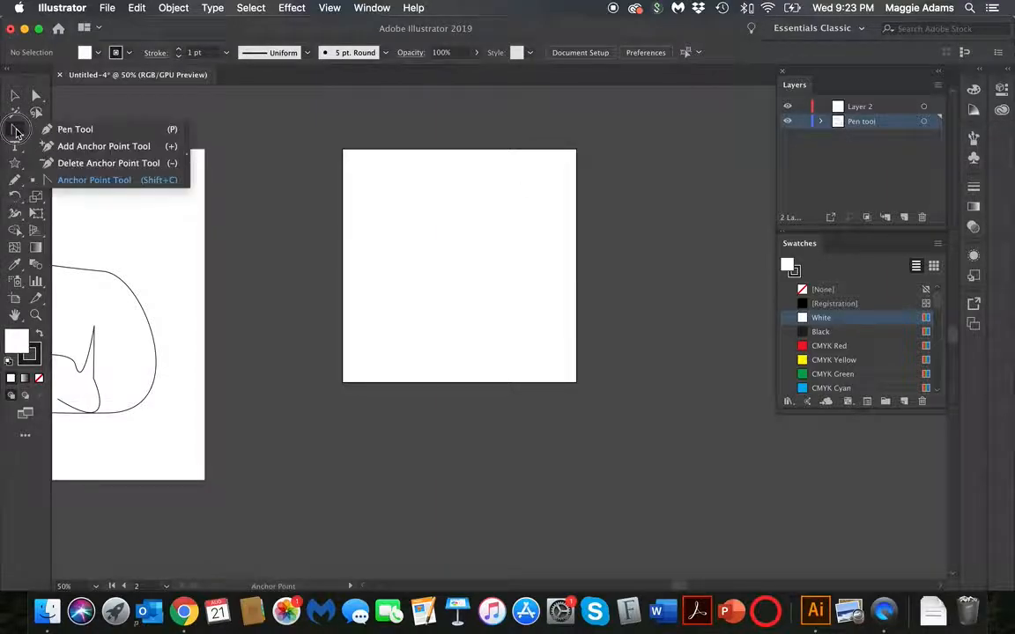
click(66, 130)
click(398, 294)
click(431, 198)
click(490, 294)
click(416, 325)
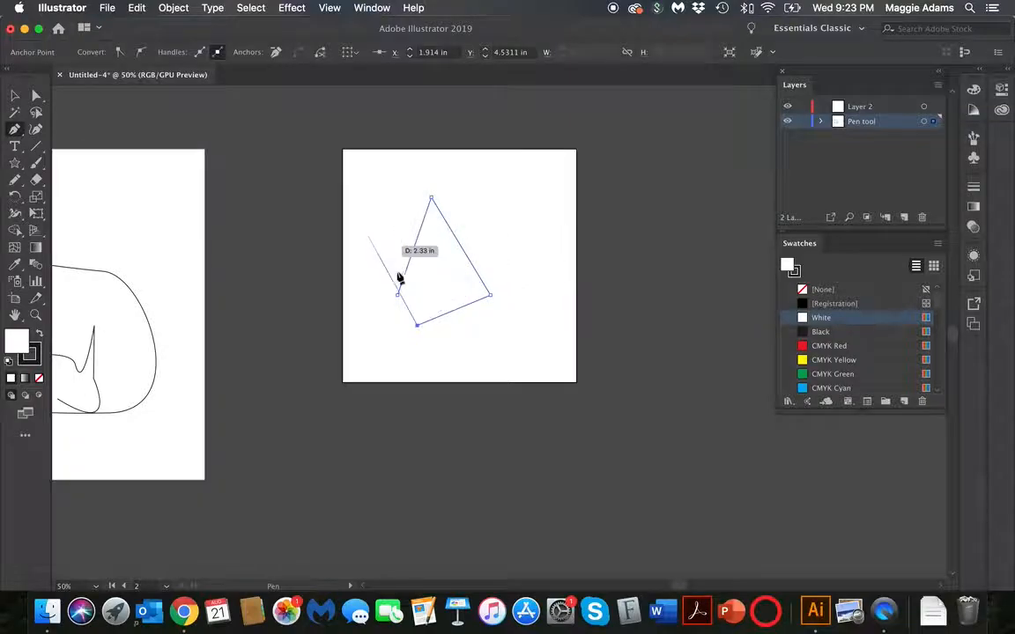
click(427, 241)
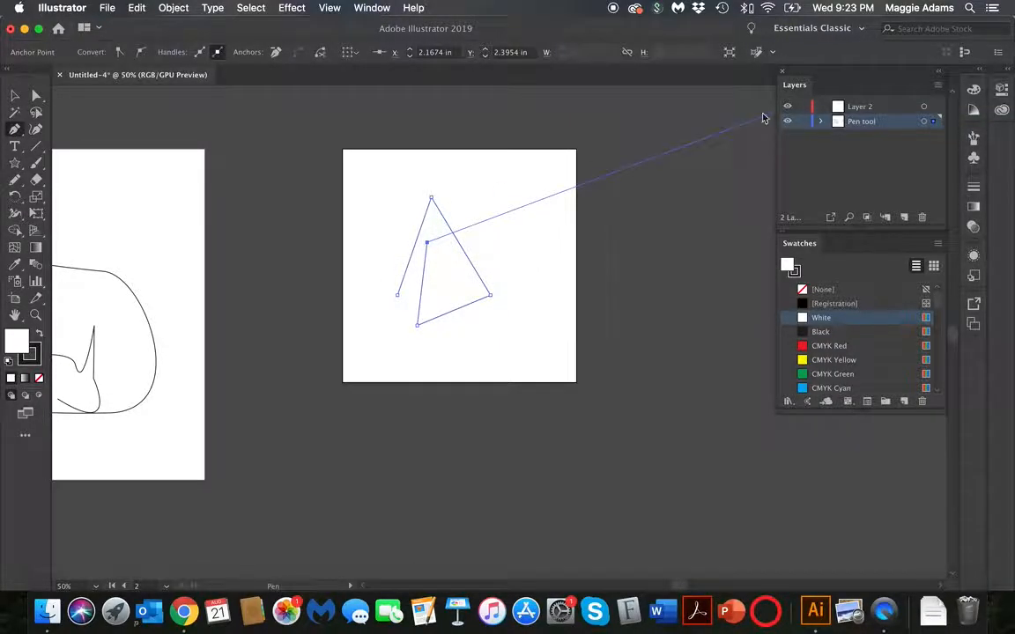
Delete the straight-segment path from the 6 in artboard
click(15, 95)
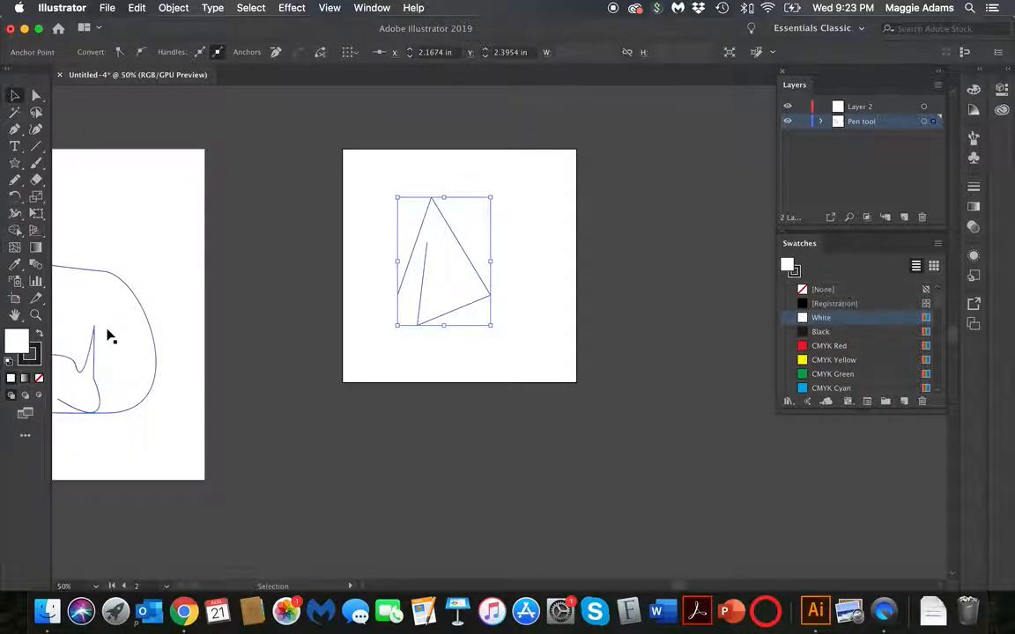
scroll(106, 333, left, 2)
scroll(107, 335, left, 5)
scroll(108, 335, down, 2)
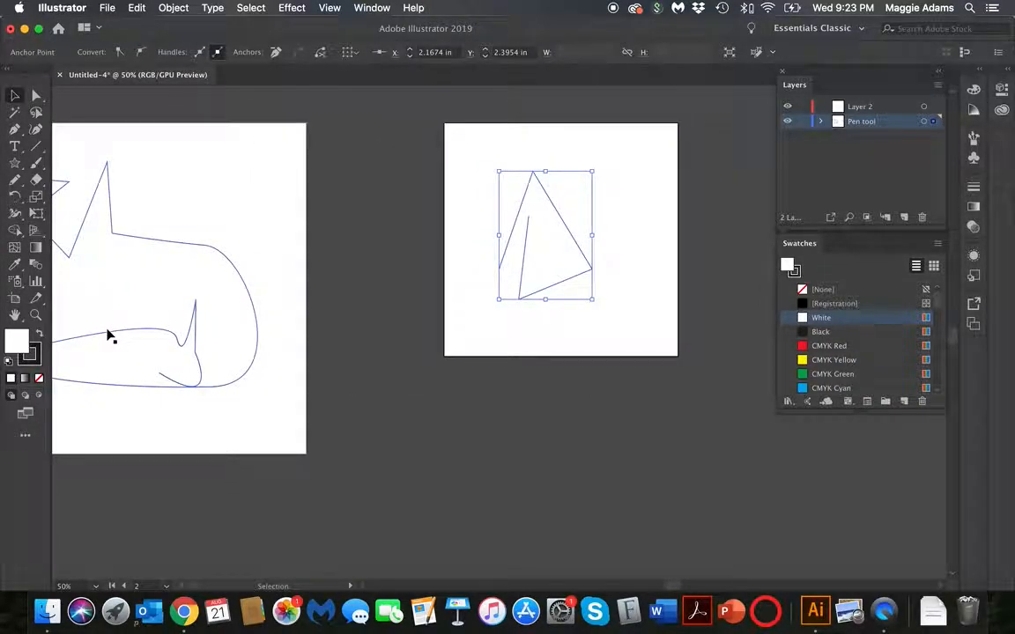
scroll(107, 335, left, 4)
scroll(108, 335, down, 1)
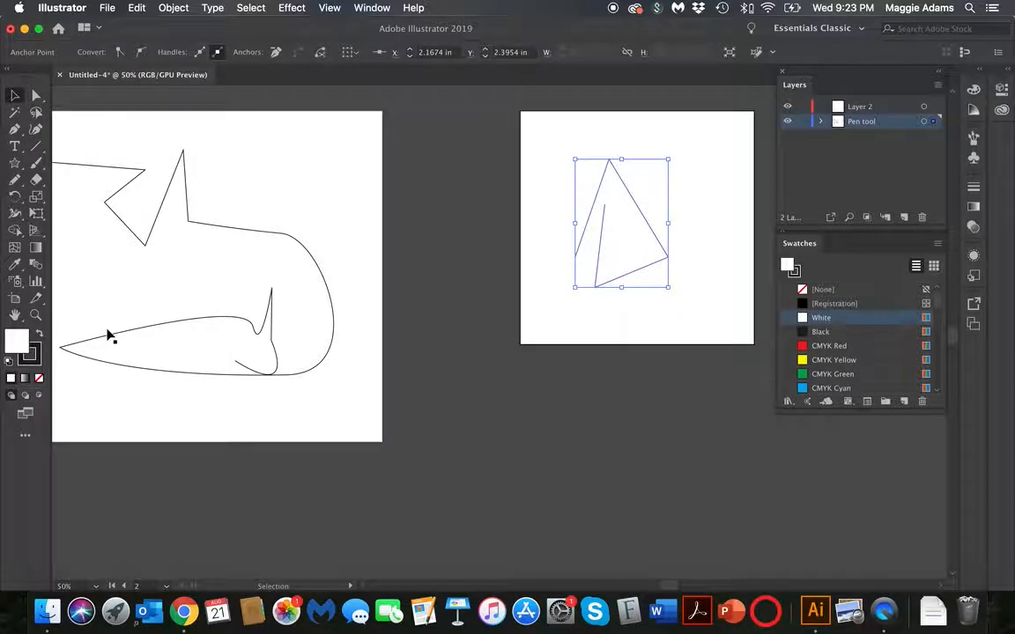
key(Delete)
key(Delete)
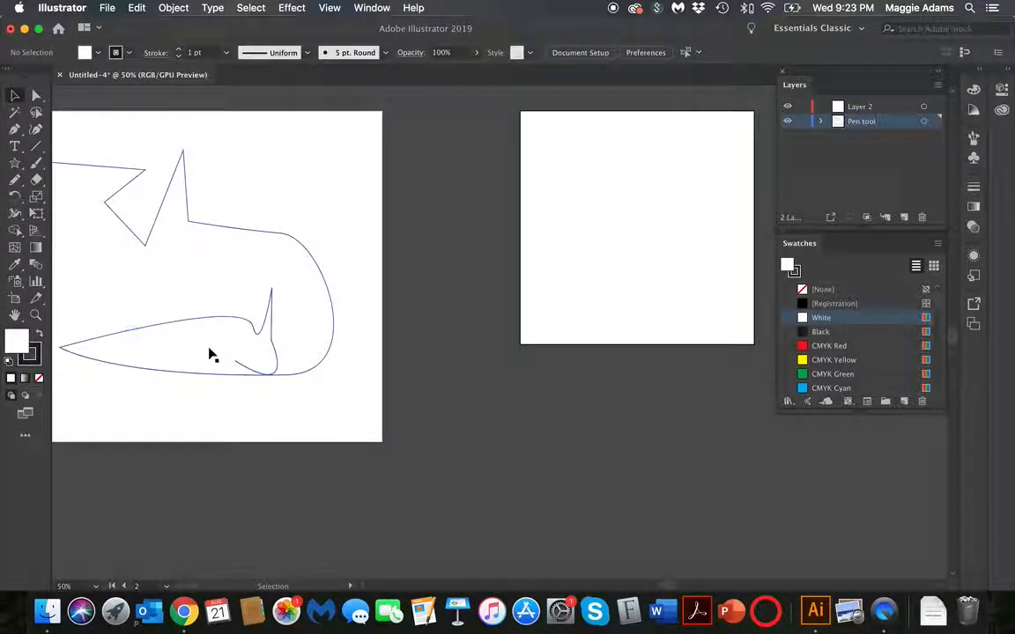
Swap the fill and stroke colors of the pen path on the letter artboard, and deselect it
click(170, 325)
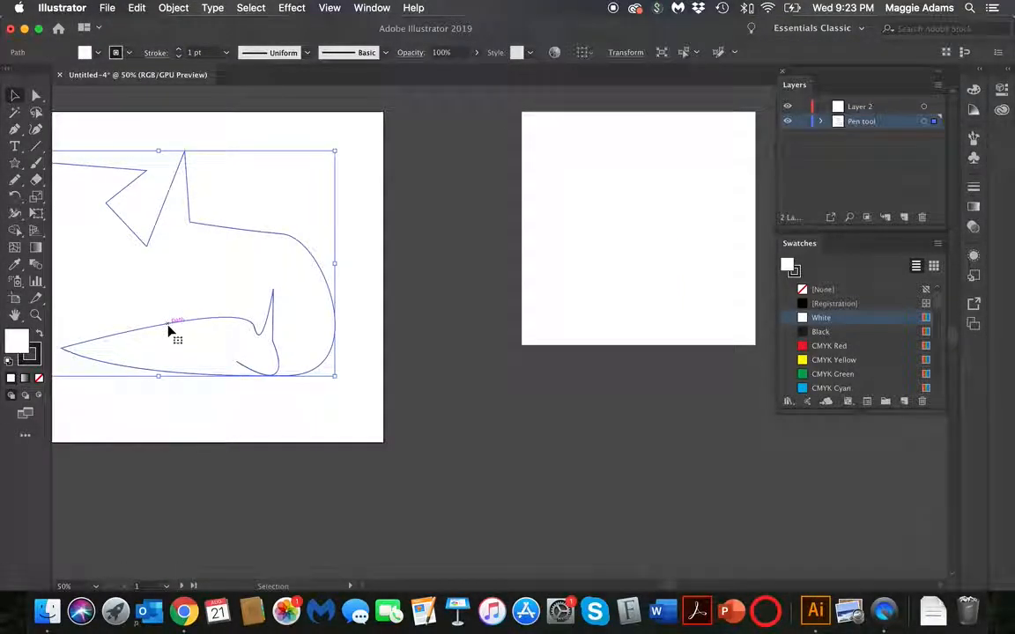
scroll(169, 330, left, 5)
scroll(169, 330, down, 1)
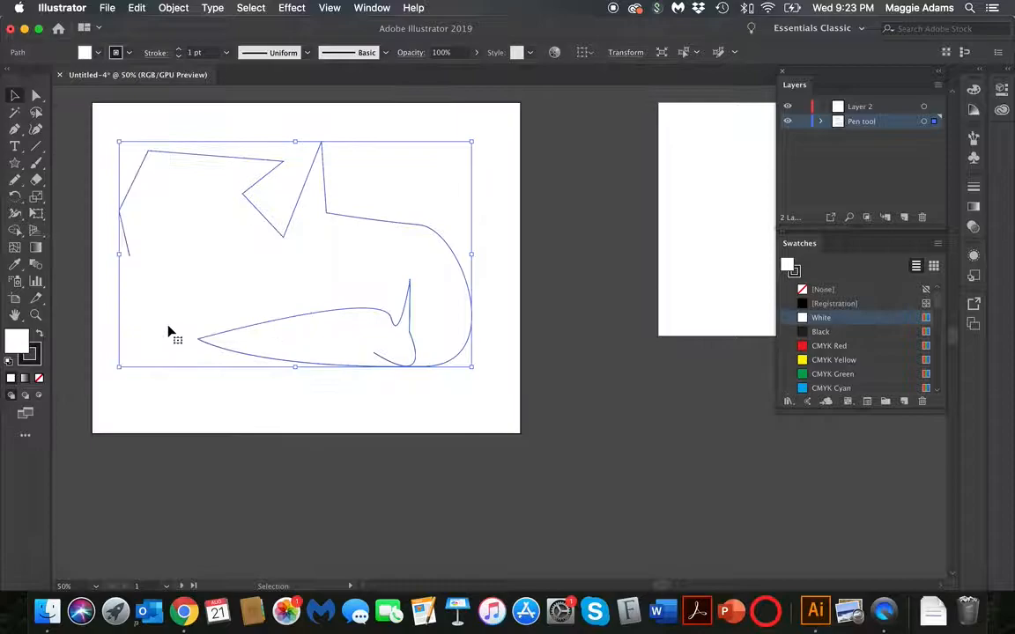
click(39, 335)
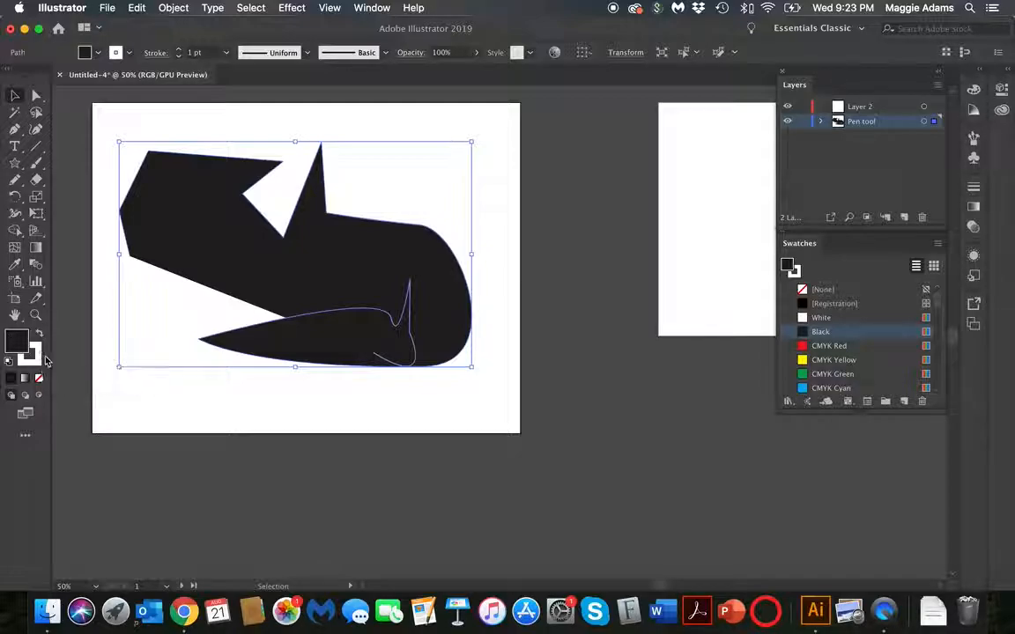
click(202, 408)
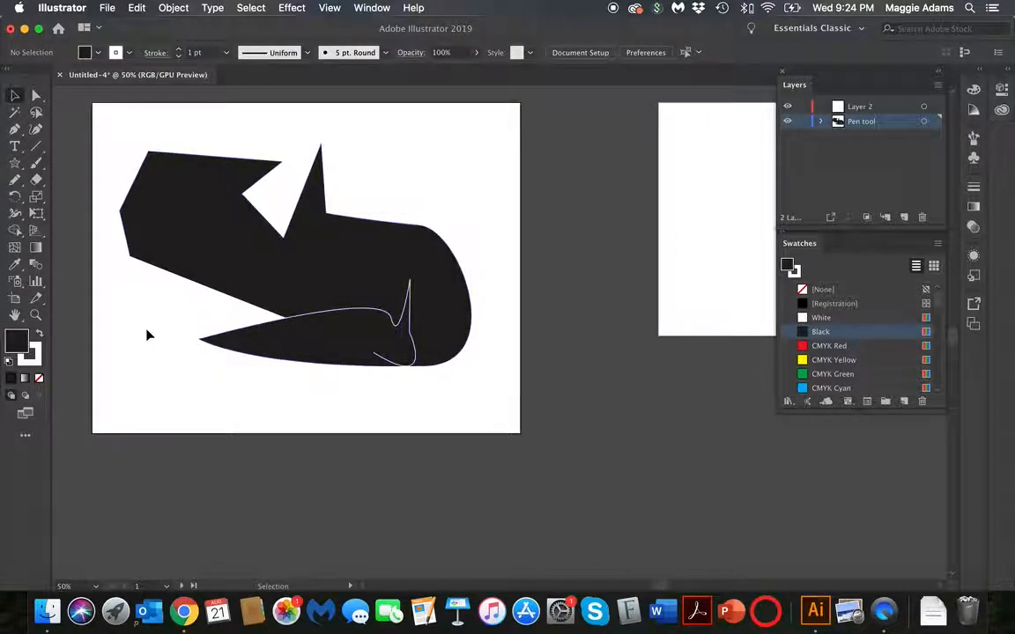
Set the fill color to CMYK Blue with nothing selected
click(32, 348)
click(14, 337)
scroll(871, 343, down, 3)
click(871, 333)
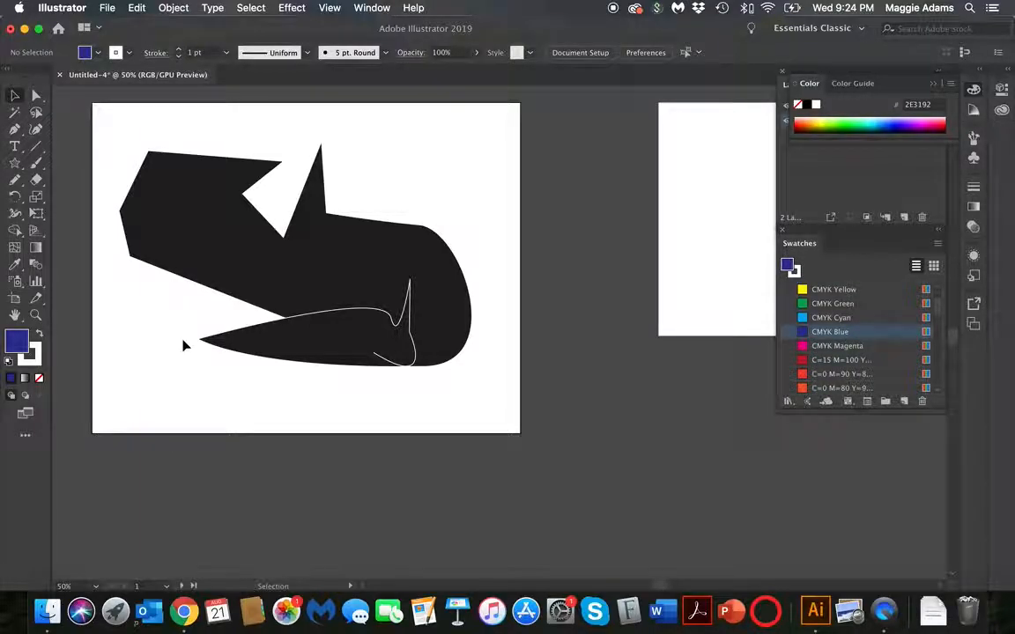
Fill the pen path on the letter artboard with the CMYK Cyan swatch, and deselect it
click(325, 345)
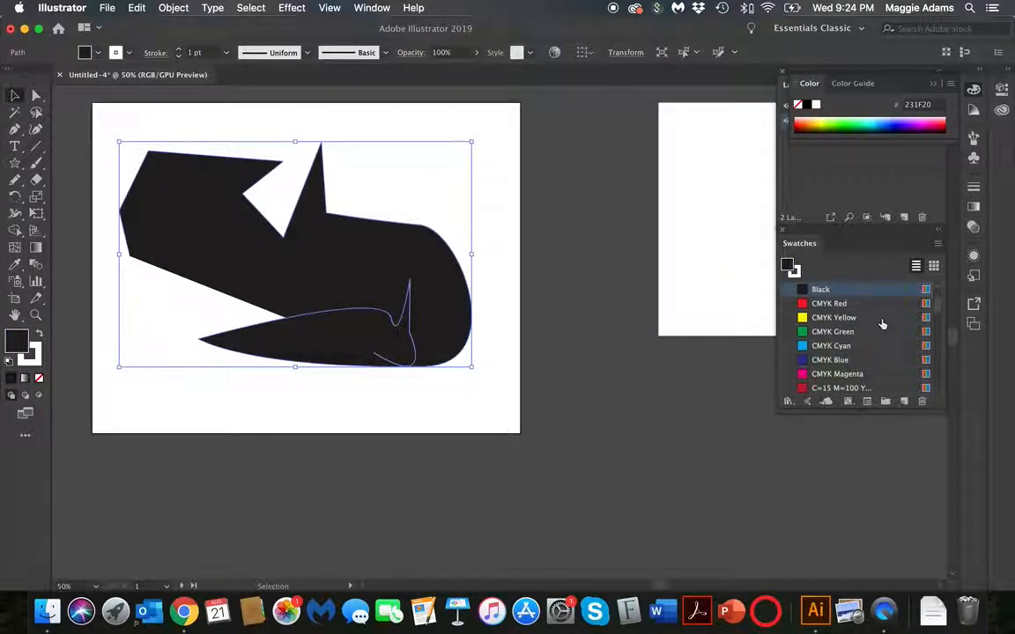
click(861, 345)
click(490, 393)
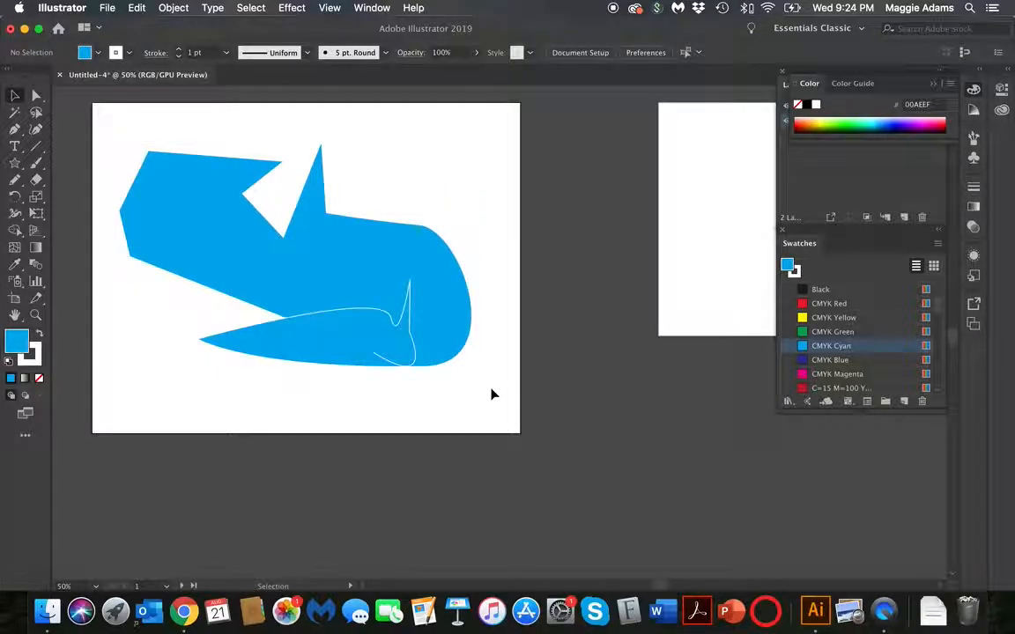
Swap the pen path's cyan fill with its stroke color, and set its fill to None
click(38, 334)
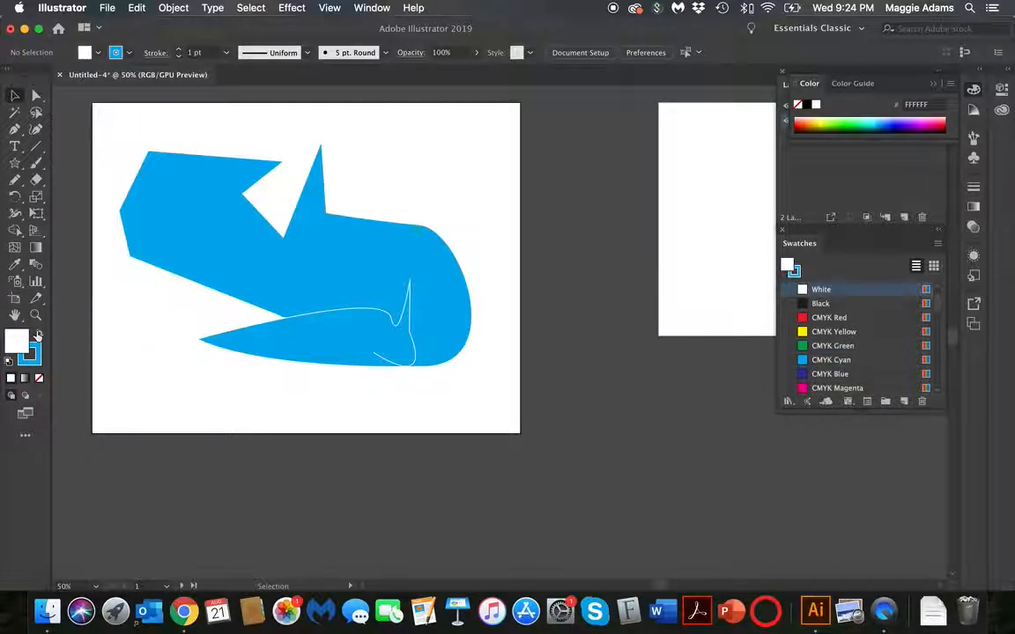
click(231, 245)
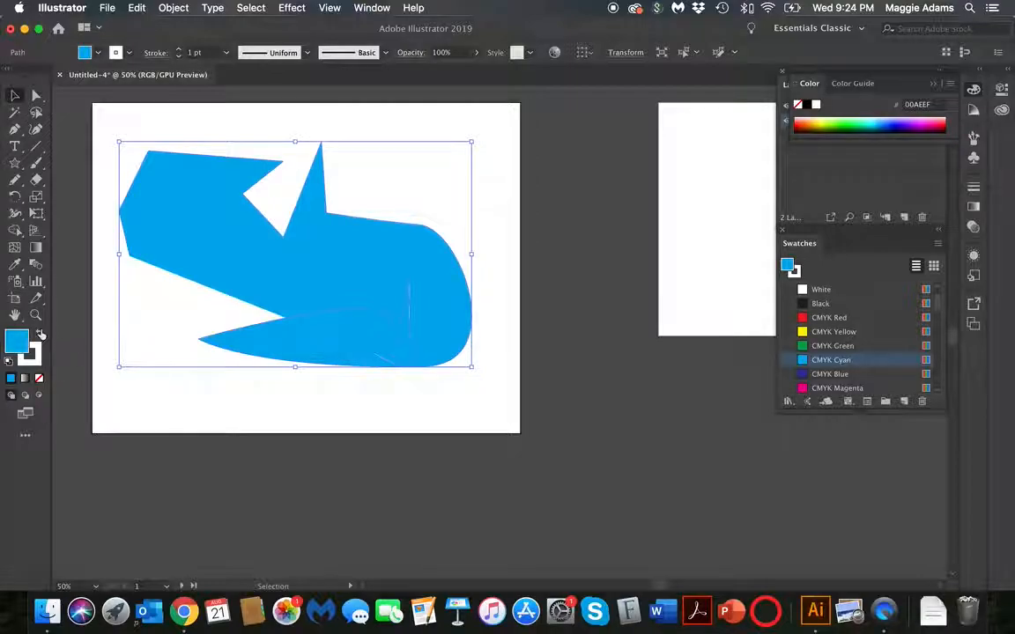
click(40, 334)
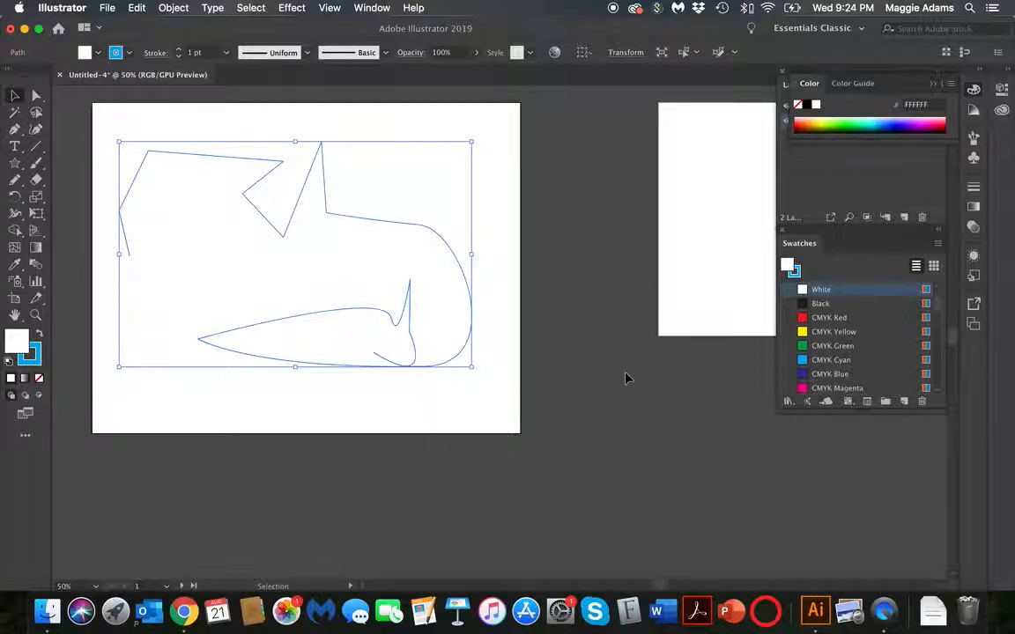
scroll(820, 301, up, 2)
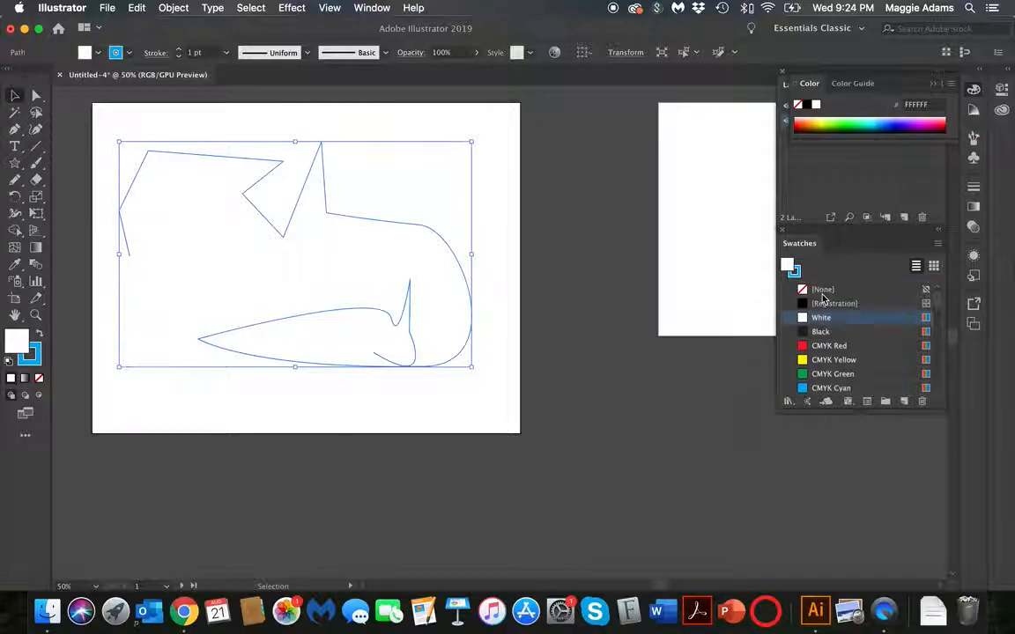
click(821, 289)
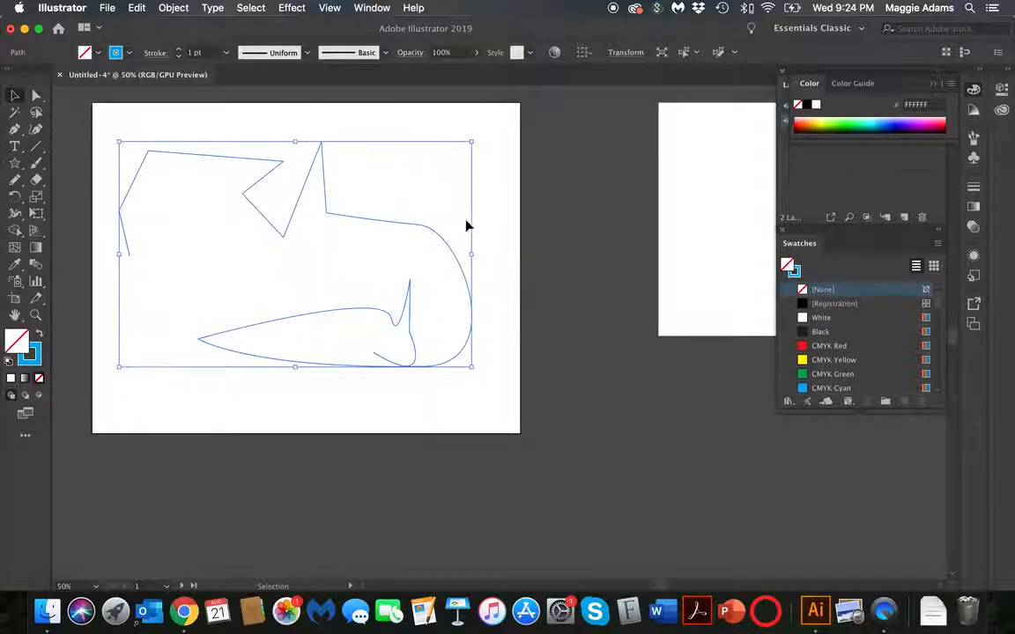
click(359, 279)
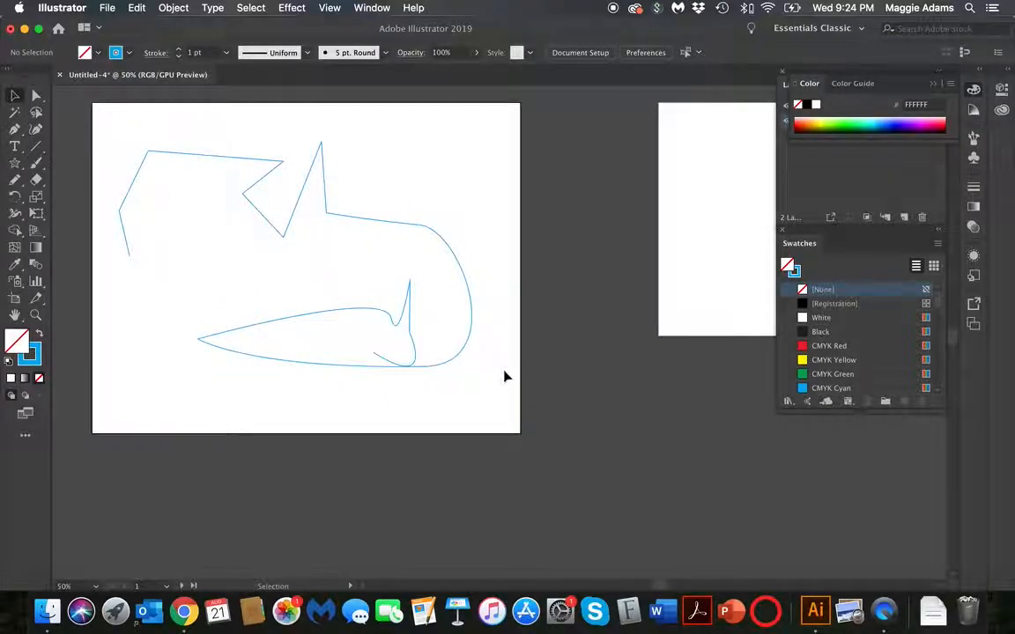
Draw a horizontal line near the top of the 6 in artboard with the Line Segment tool, and deselect it
scroll(503, 375, right, 5)
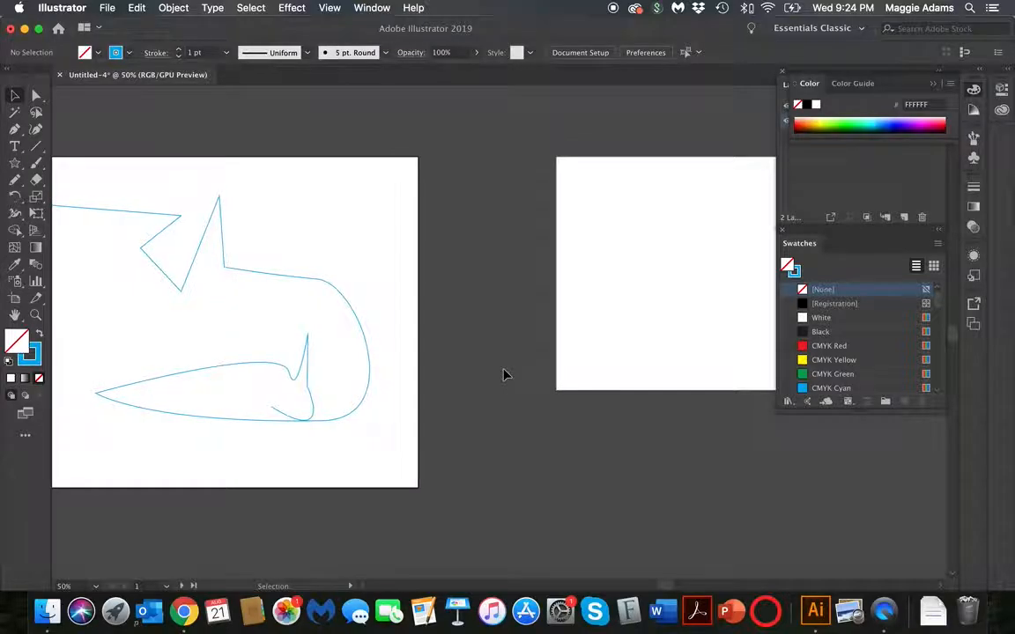
scroll(504, 375, right, 3)
scroll(504, 375, up, 3)
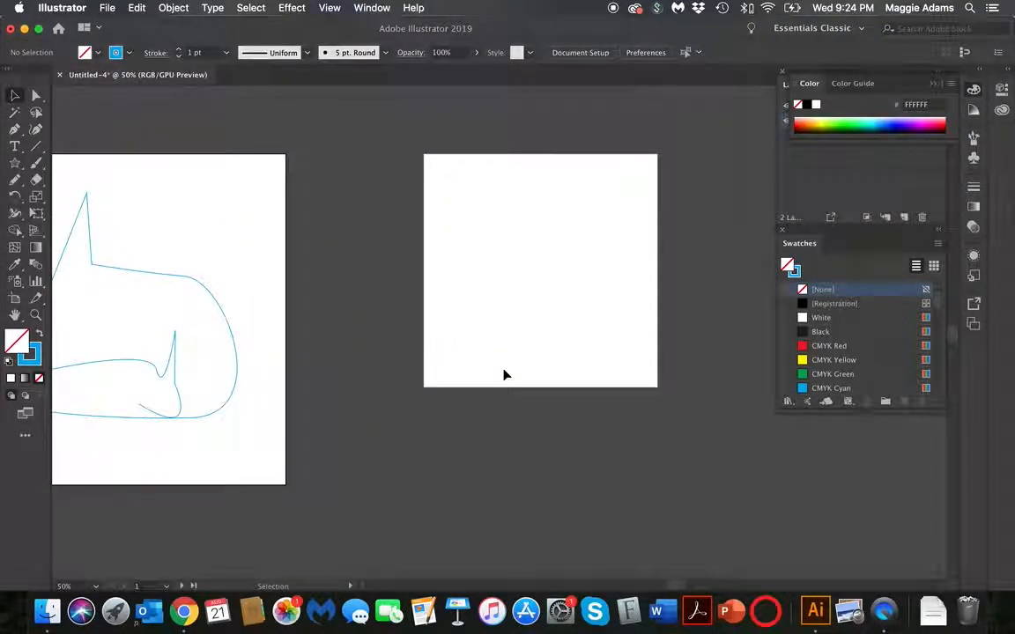
click(973, 95)
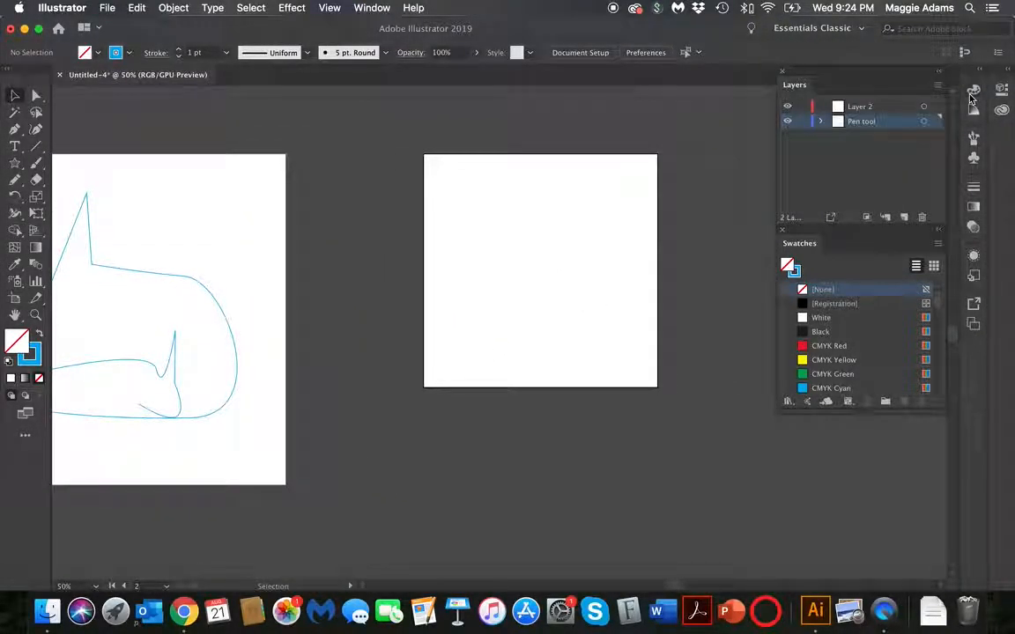
scroll(477, 281, right, 2)
scroll(477, 281, down, 1)
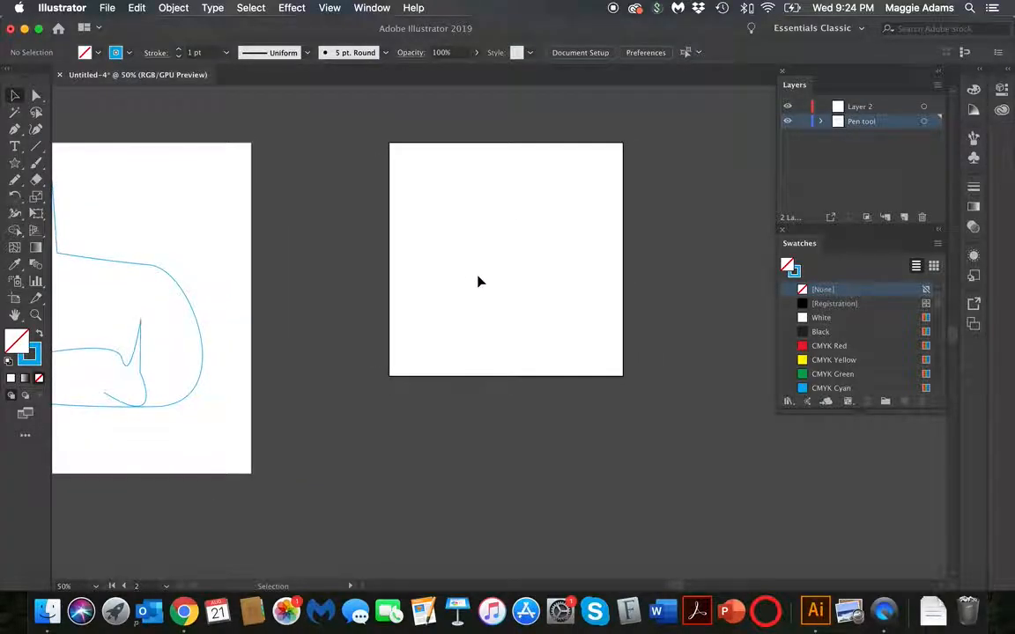
click(33, 147)
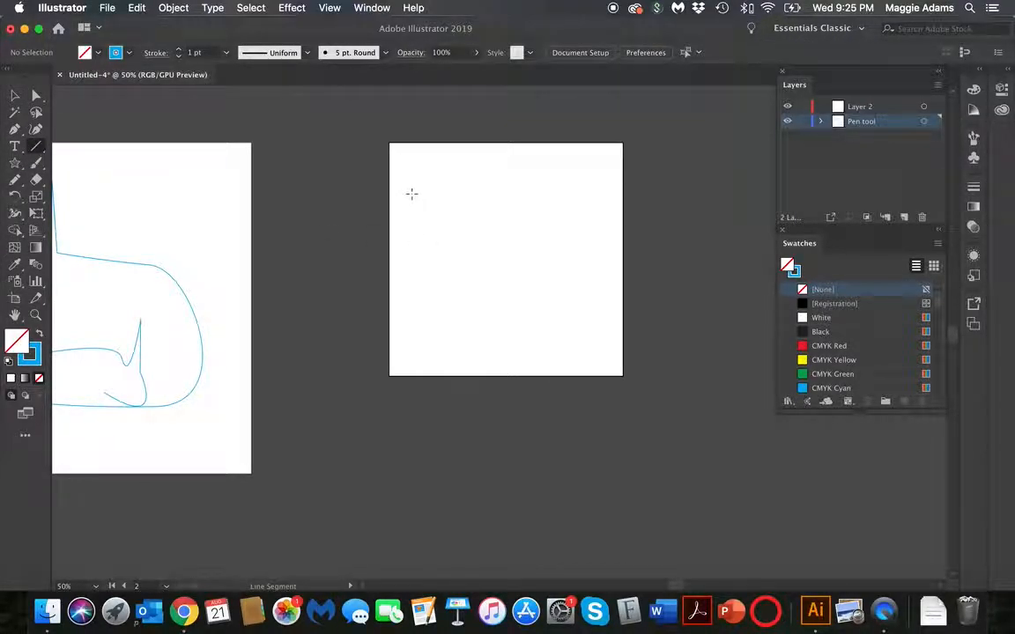
drag(440, 181, 575, 182)
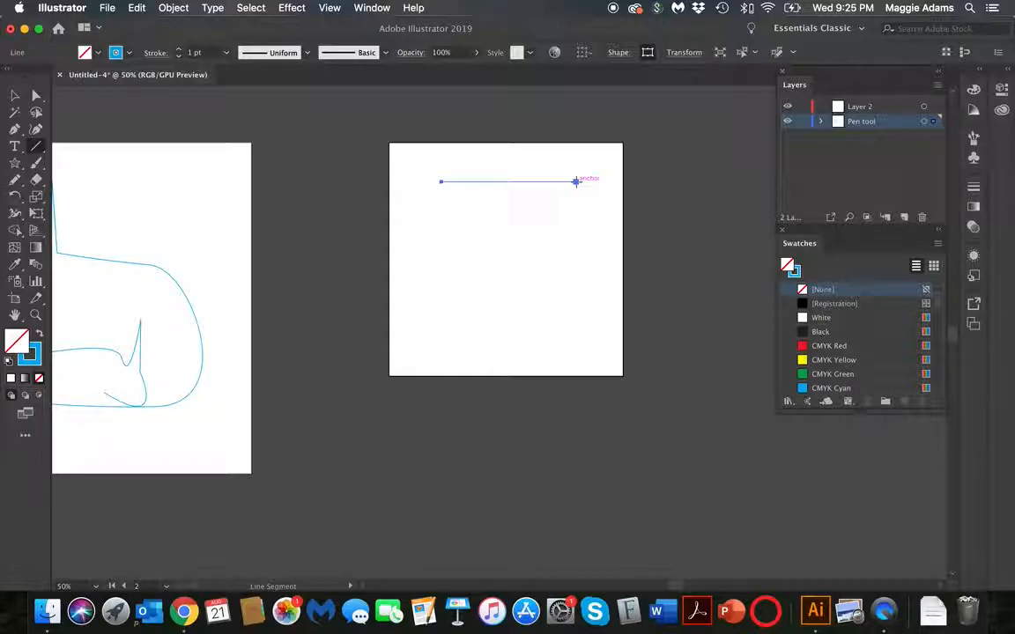
click(15, 96)
click(478, 258)
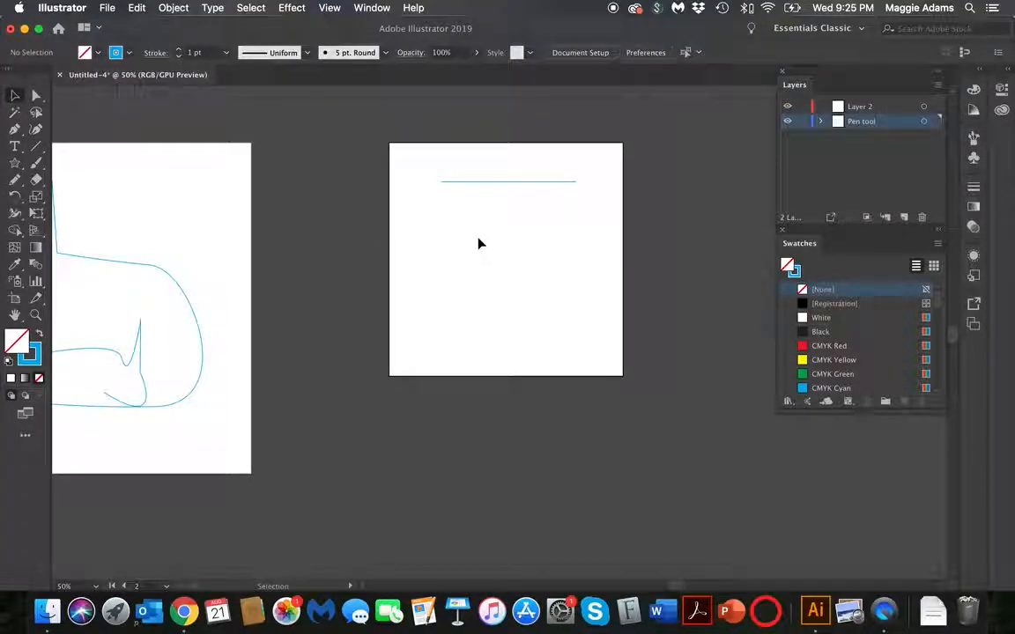
Set the stroke color to CMYK Green with nothing selected, and select and deselect the horizontal line
click(28, 354)
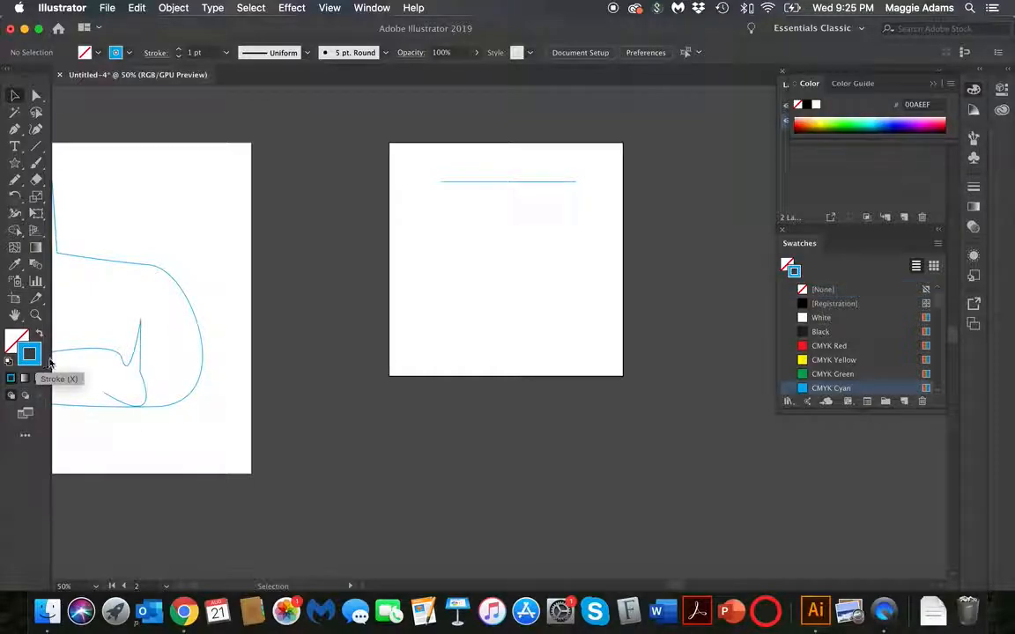
click(821, 375)
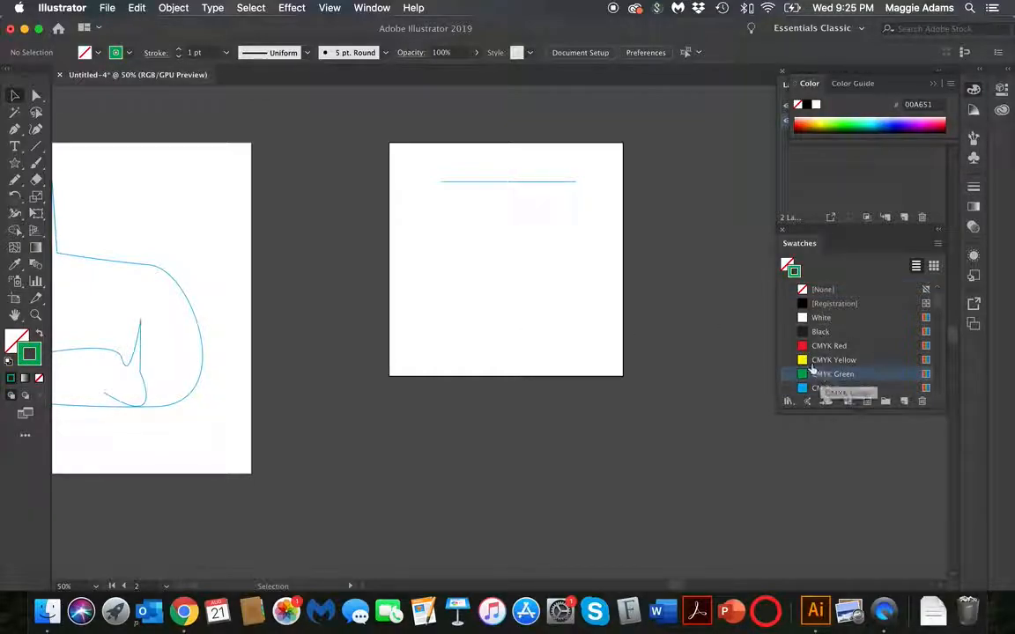
drag(552, 166, 578, 245)
click(720, 296)
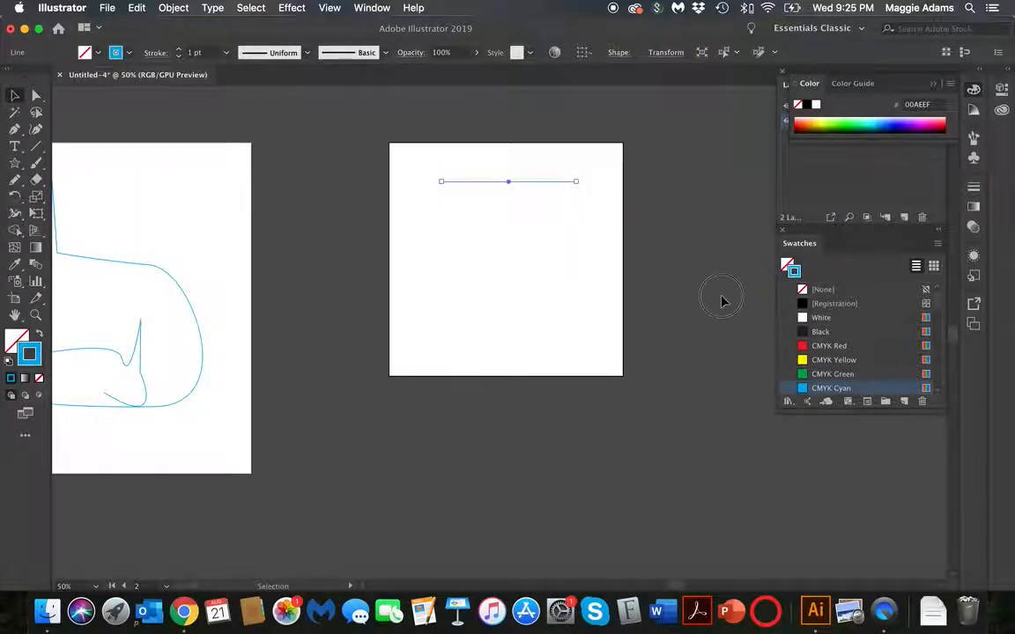
Create a global RGB process swatch with R 35, G 28 and B 239, and add it to My Library
click(939, 246)
click(879, 243)
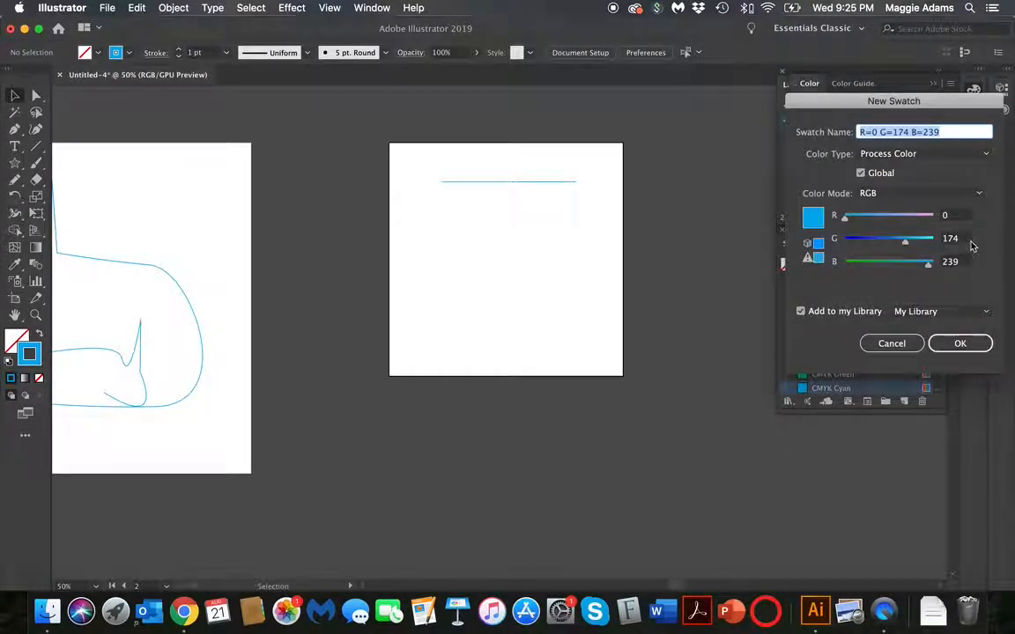
double_click(949, 217)
text(35)
double_click(952, 244)
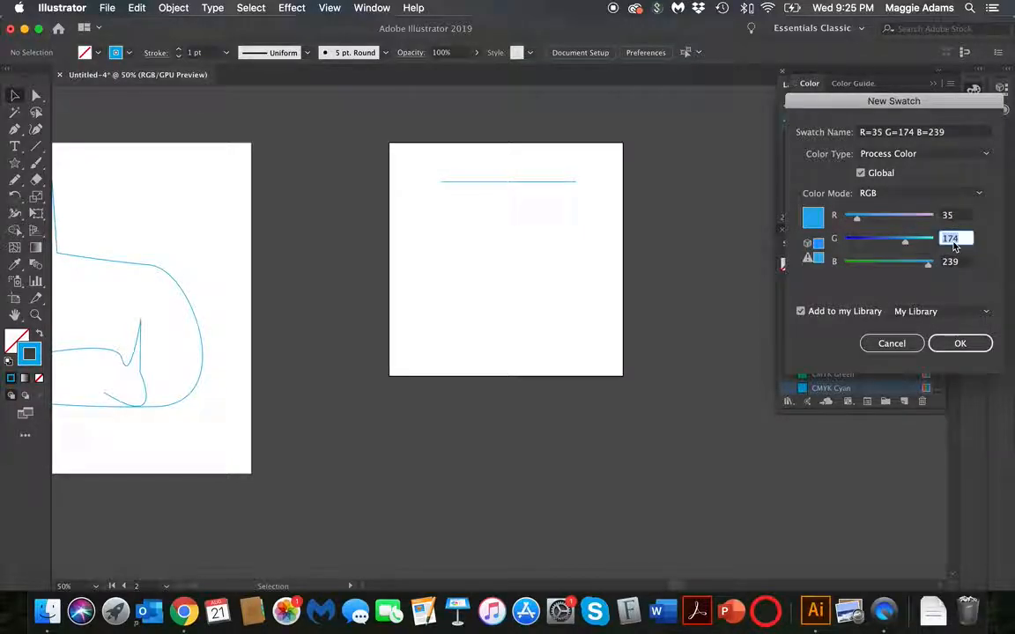
text(28)
key(Tab)
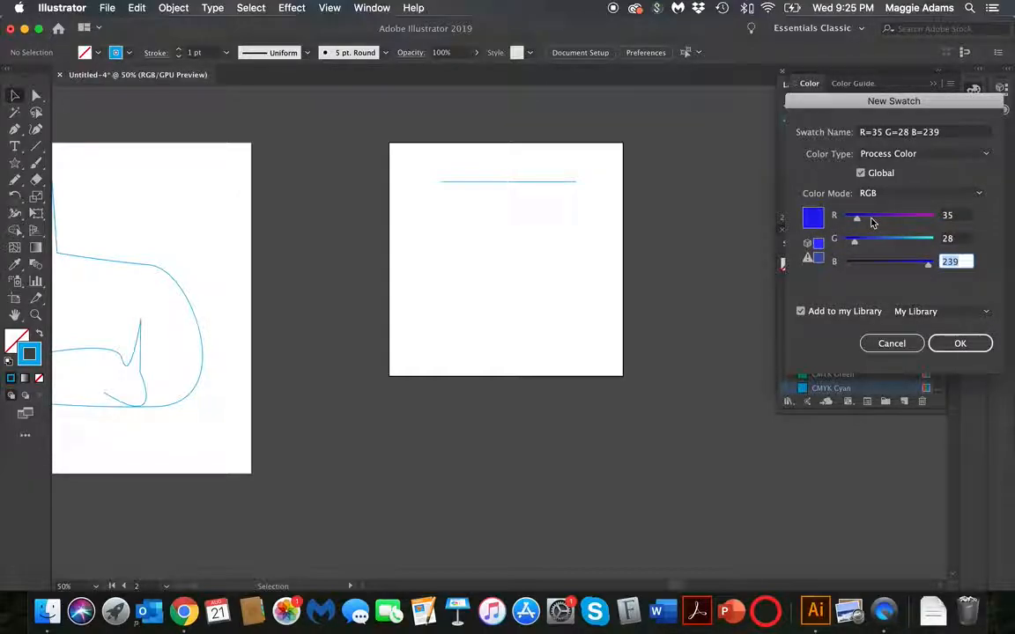
click(960, 345)
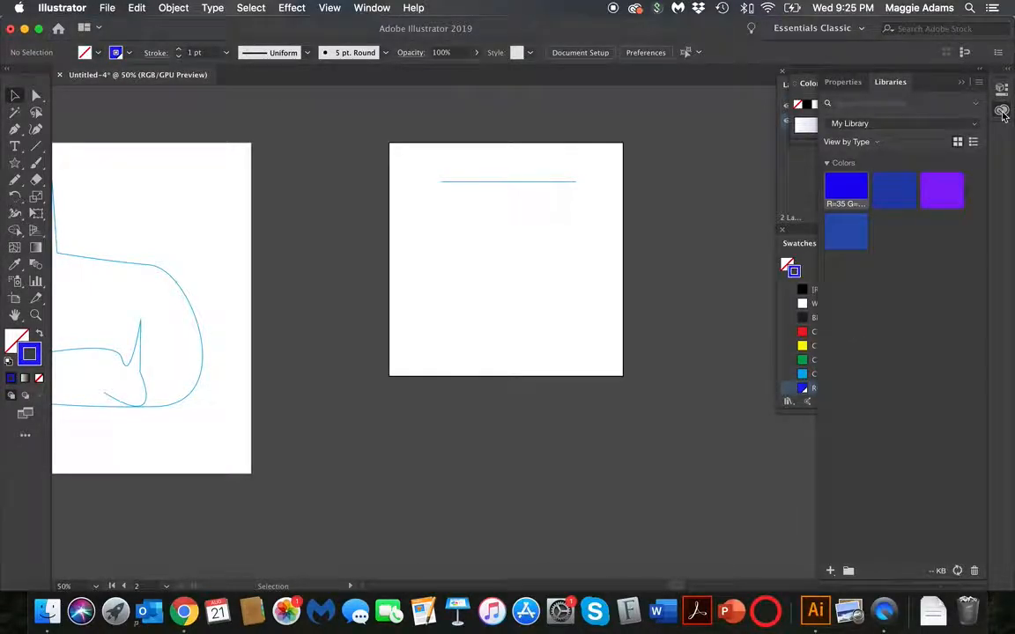
Hide the library and color displays, and move the R=35 G=28 B=239 swatch directly below Black in the swatch list
click(1001, 110)
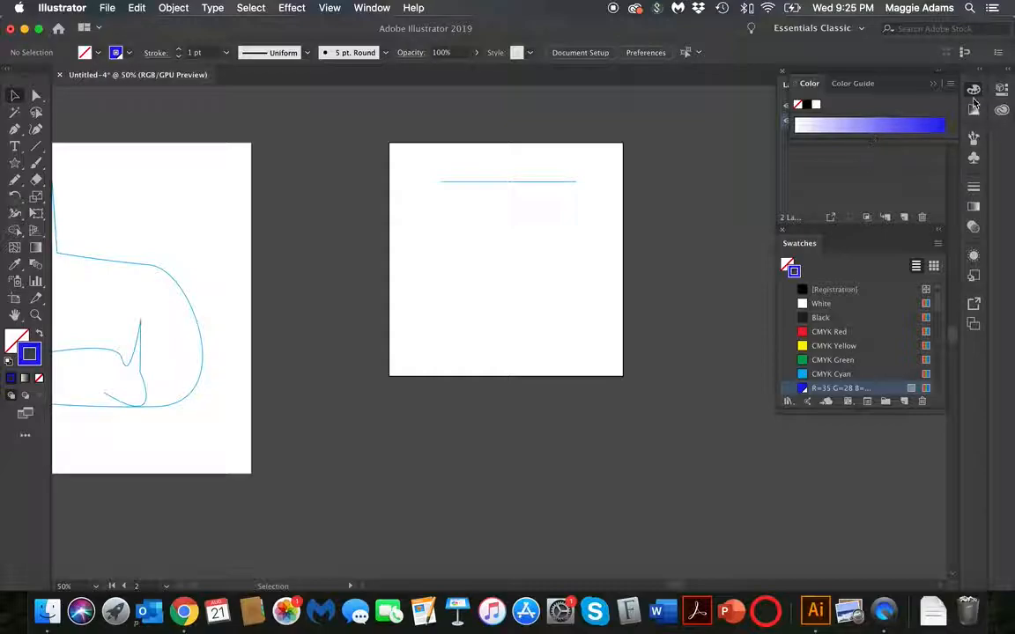
click(973, 93)
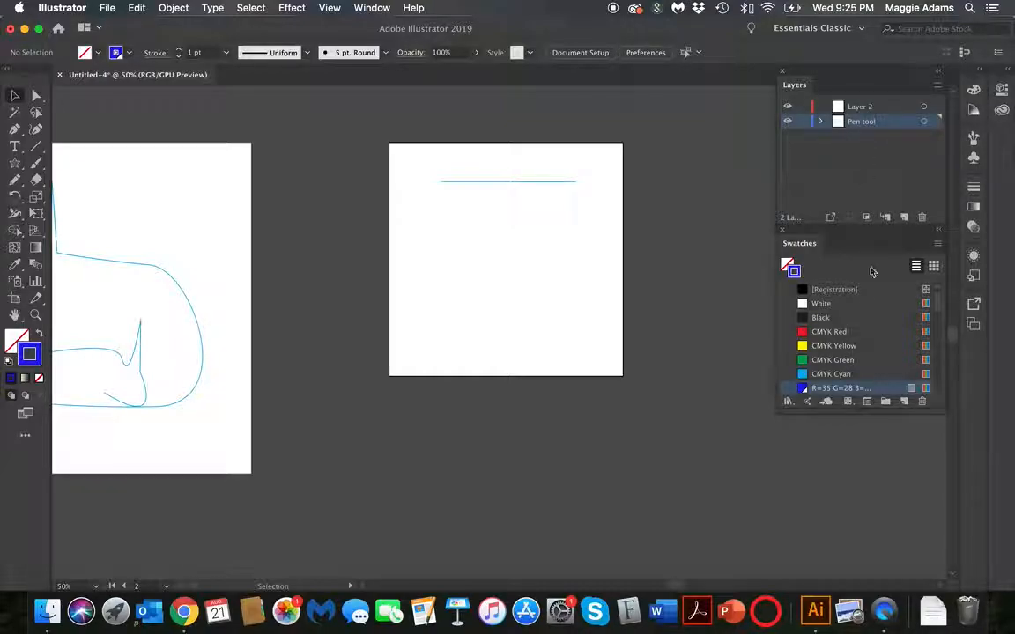
scroll(825, 387, down, 3)
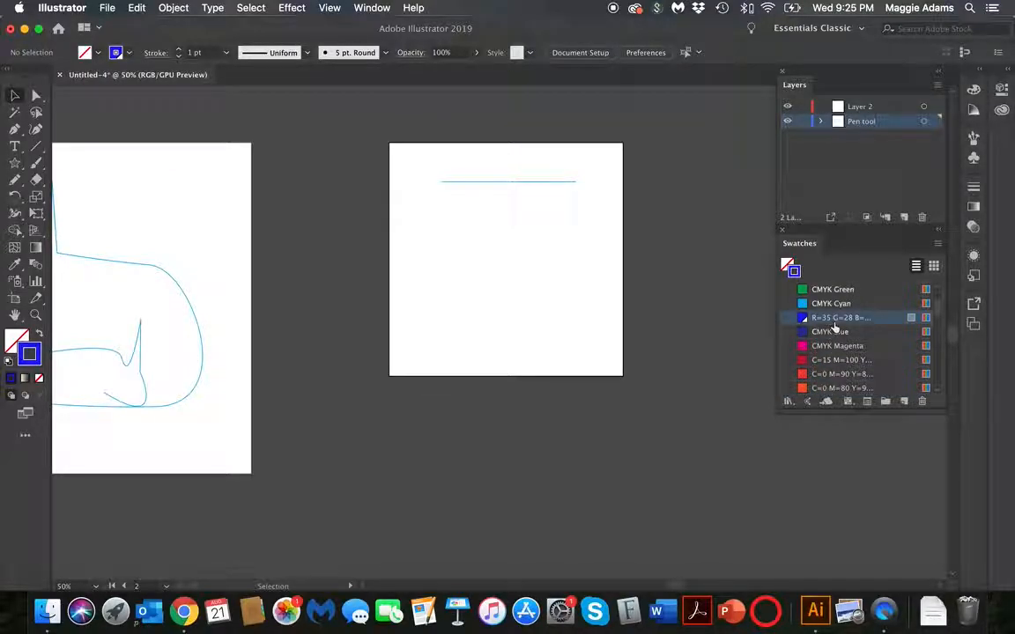
scroll(834, 327, up, 2)
drag(804, 360, 805, 295)
scroll(813, 332, up, 2)
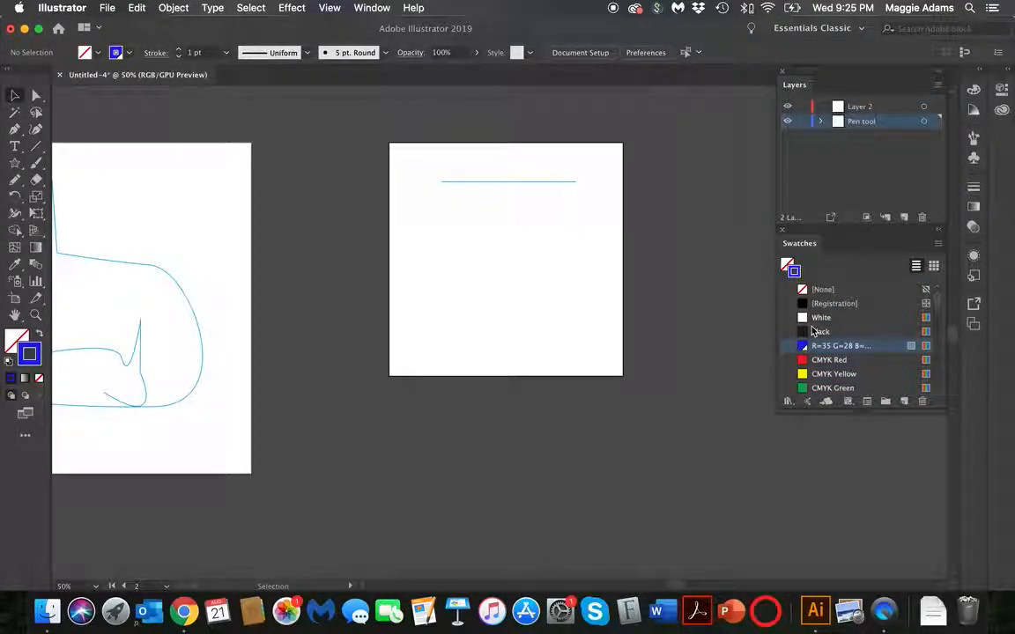
Apply the R=35 G=28 B=239 swatch to the stroke of the horizontal line on the square artboard
click(528, 181)
scroll(810, 328, down, 1)
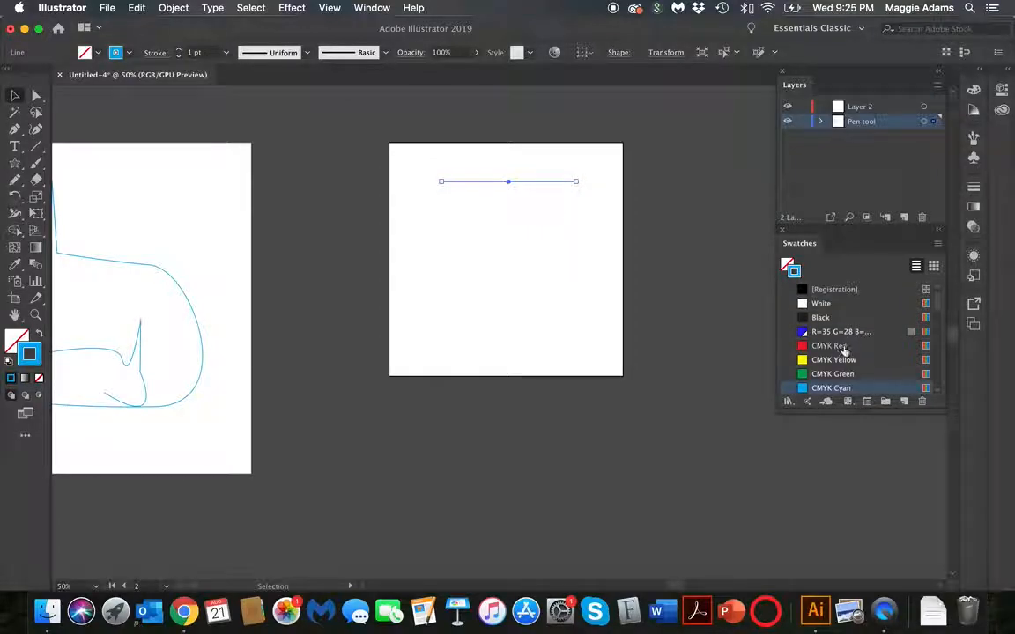
click(804, 329)
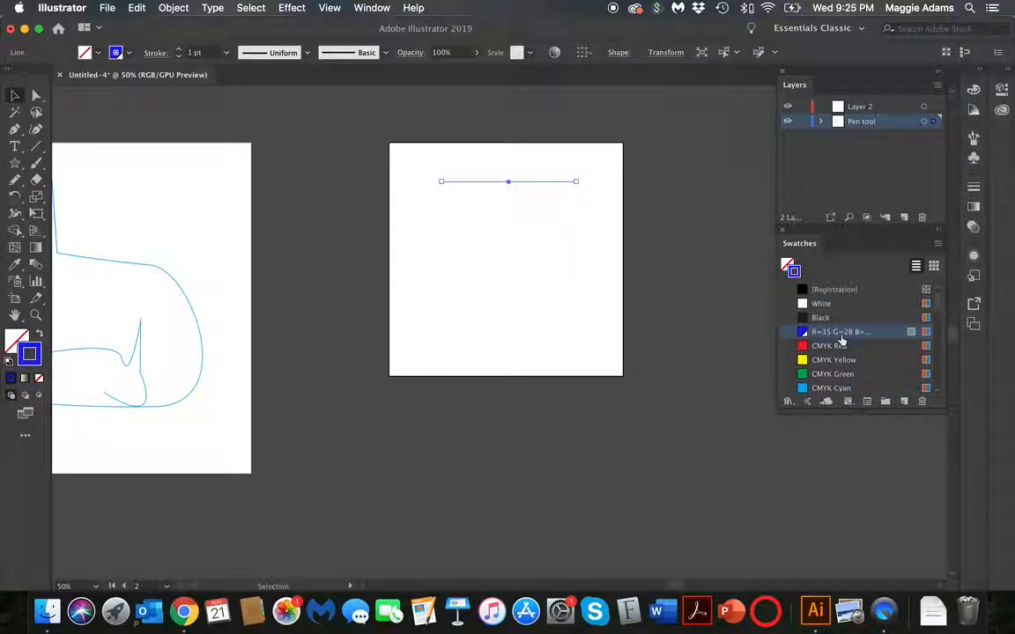
Delete all unused swatches from the document, and enlarge the swatch list
scroll(832, 347, down, 10)
scroll(817, 361, up, 10)
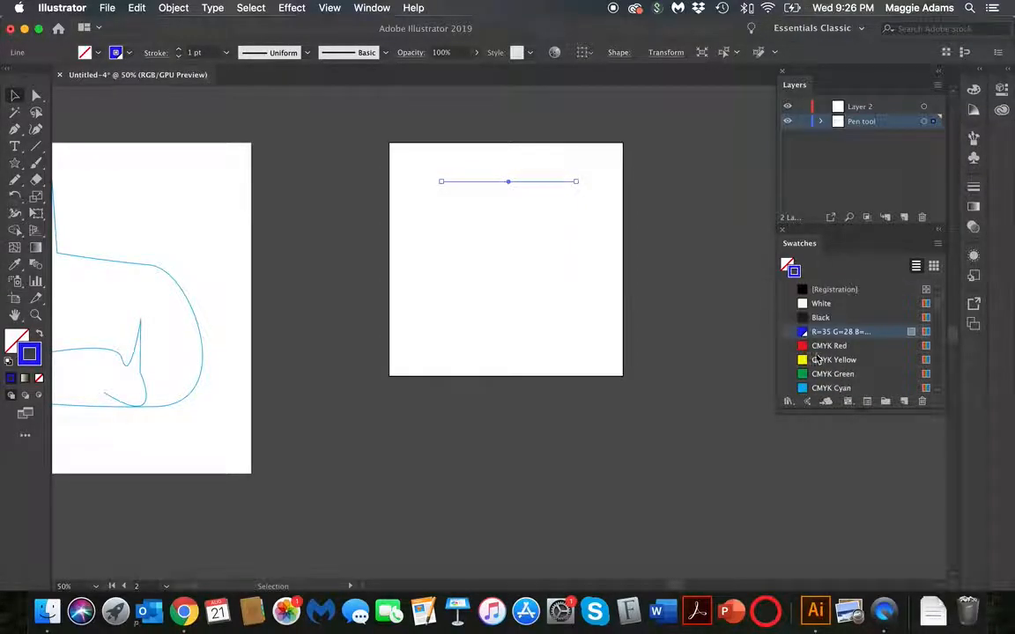
click(937, 246)
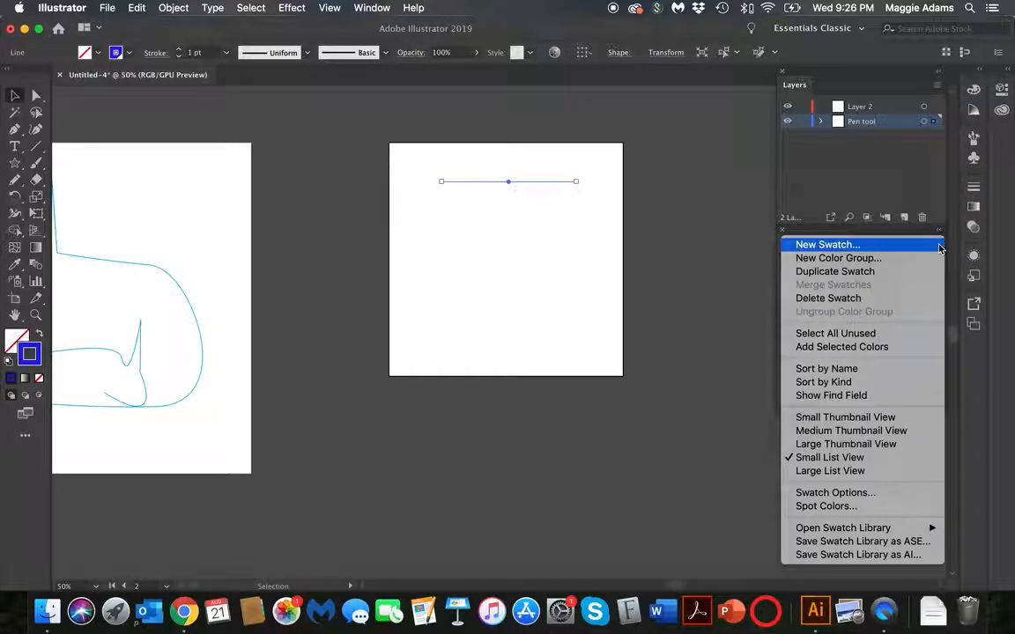
click(874, 334)
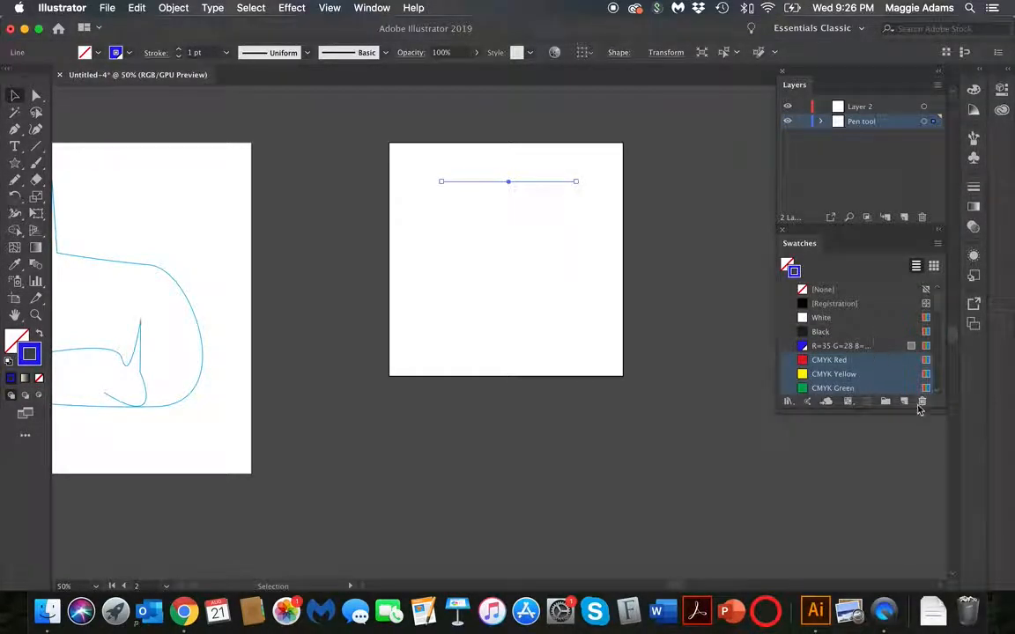
click(921, 407)
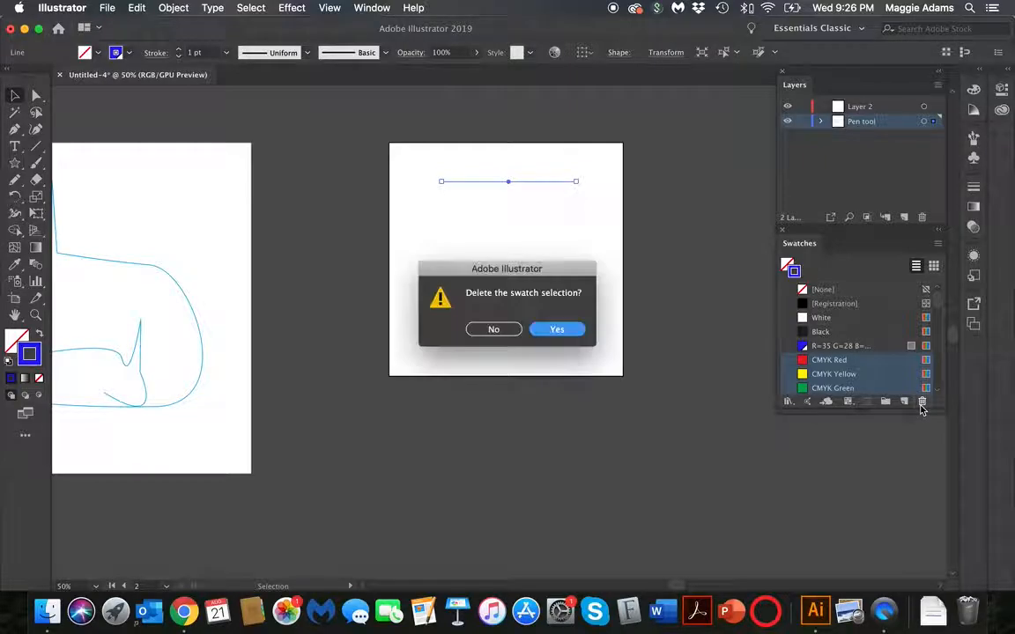
click(568, 329)
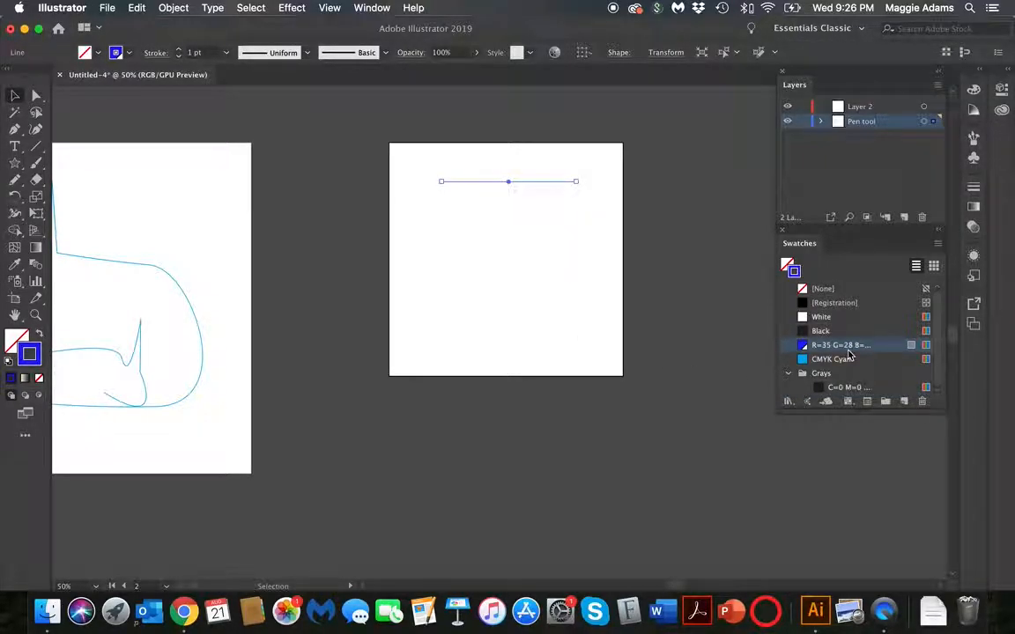
drag(868, 412, 868, 456)
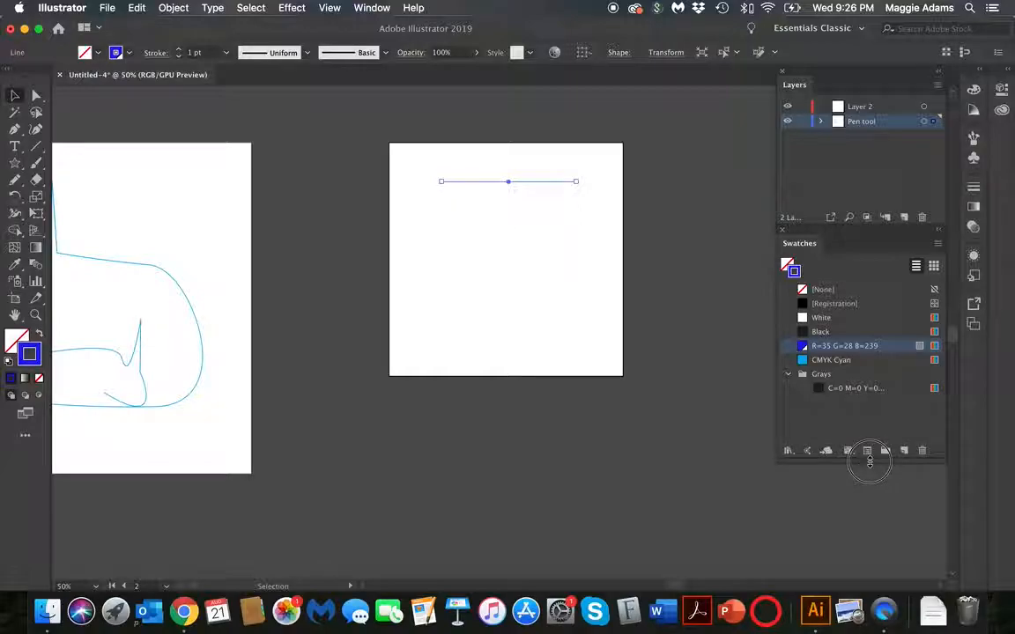
Select and deselect the horizontal line directly, and reselect it with a selection marquee
click(541, 341)
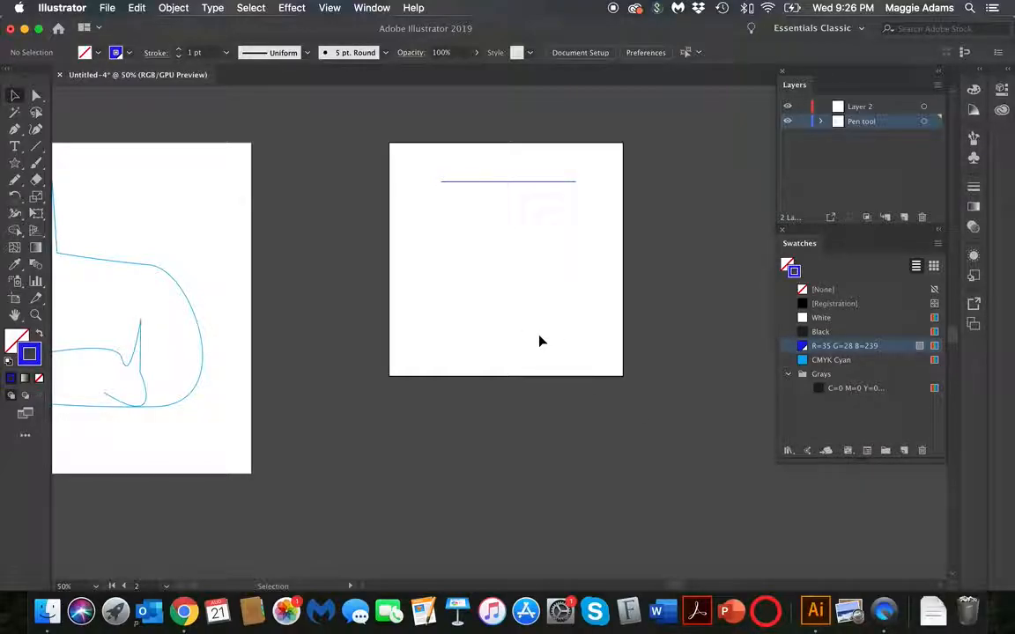
click(542, 181)
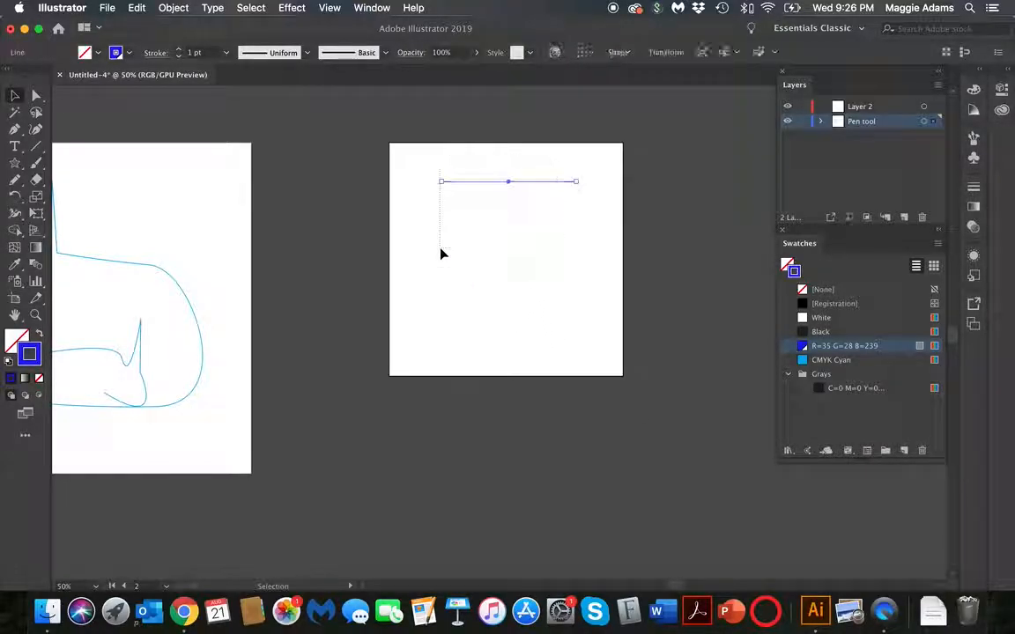
click(464, 176)
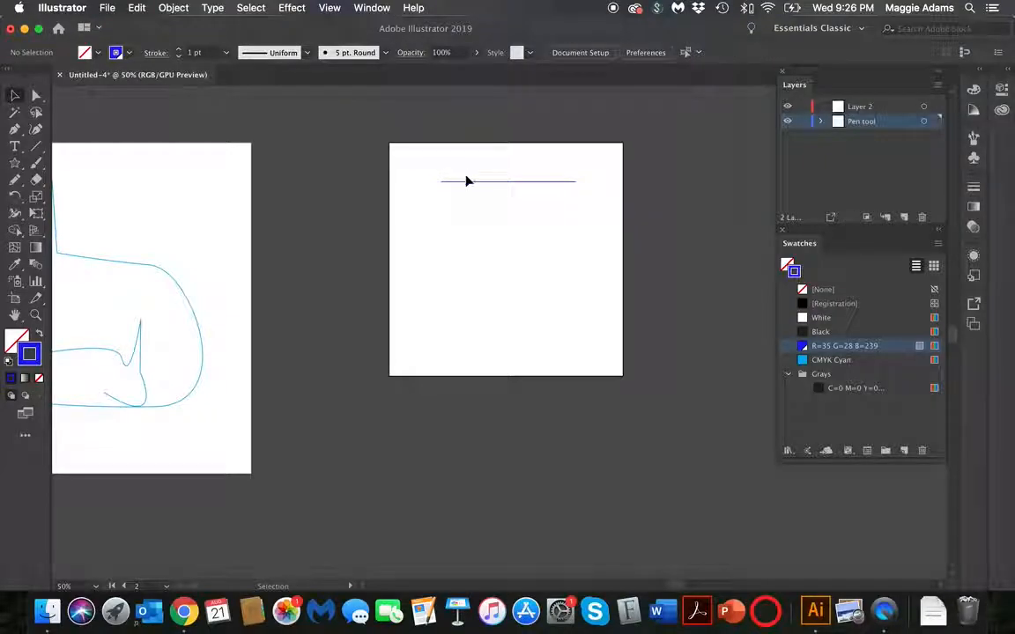
click(471, 182)
click(466, 167)
drag(466, 167, 478, 196)
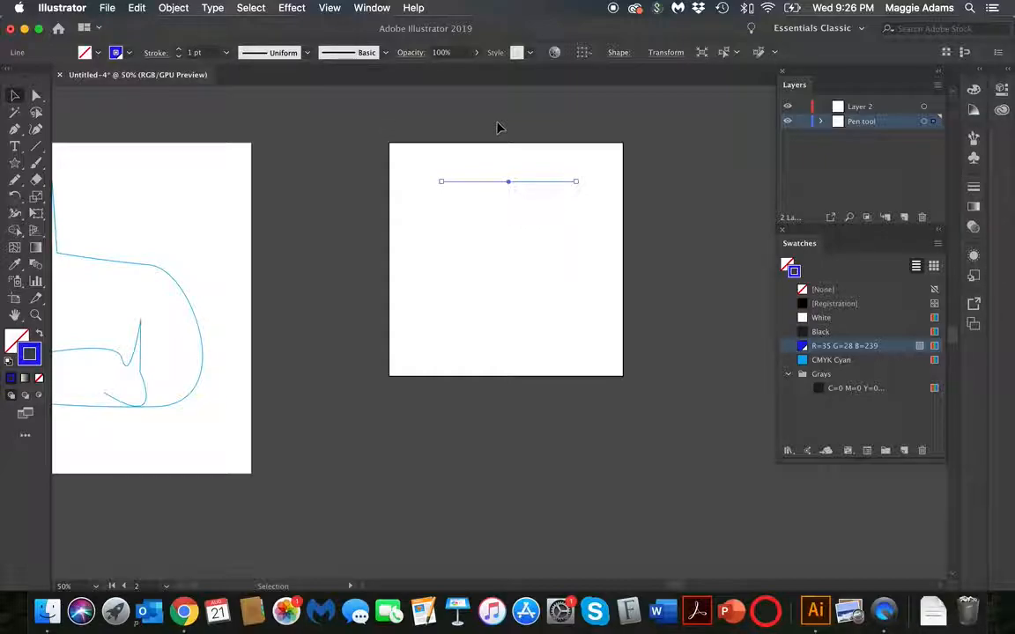
Show the full set of stroke options for the selected line
click(973, 188)
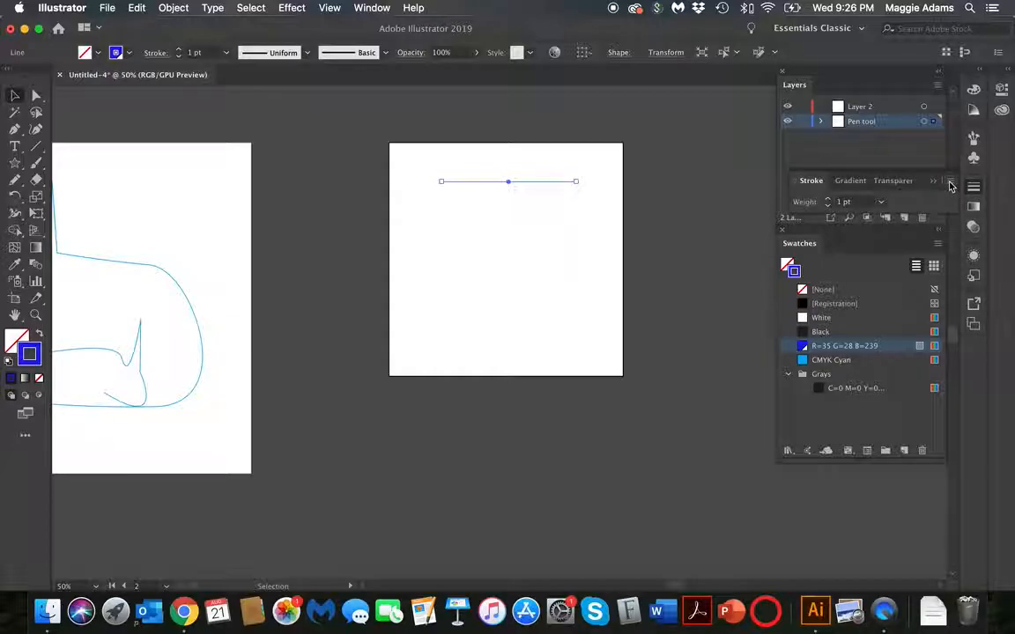
click(950, 186)
click(912, 179)
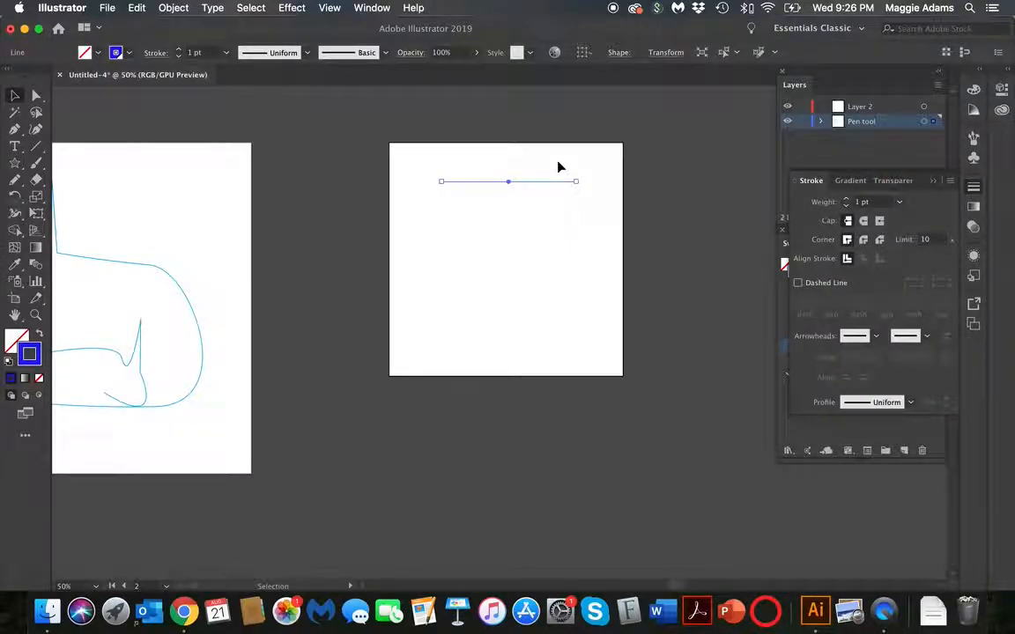
Copy and paste the horizontal line, and place the copy just below the original
click(553, 187)
key(a)
key(super+v)
drag(546, 333, 555, 207)
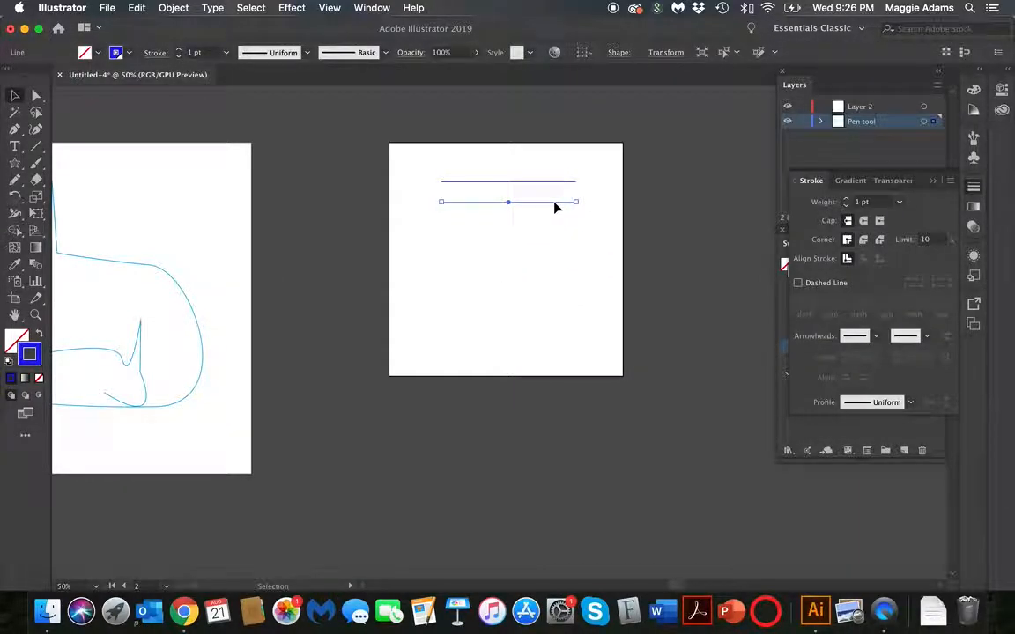
Look up the Copy and Paste commands, and delete the pasted line below the original
click(137, 7)
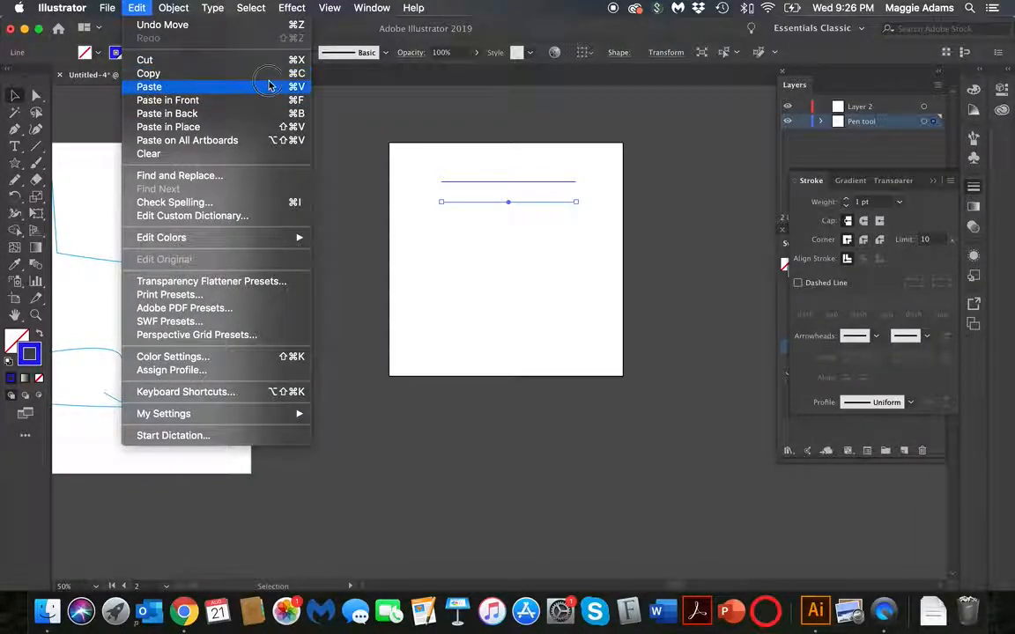
click(398, 216)
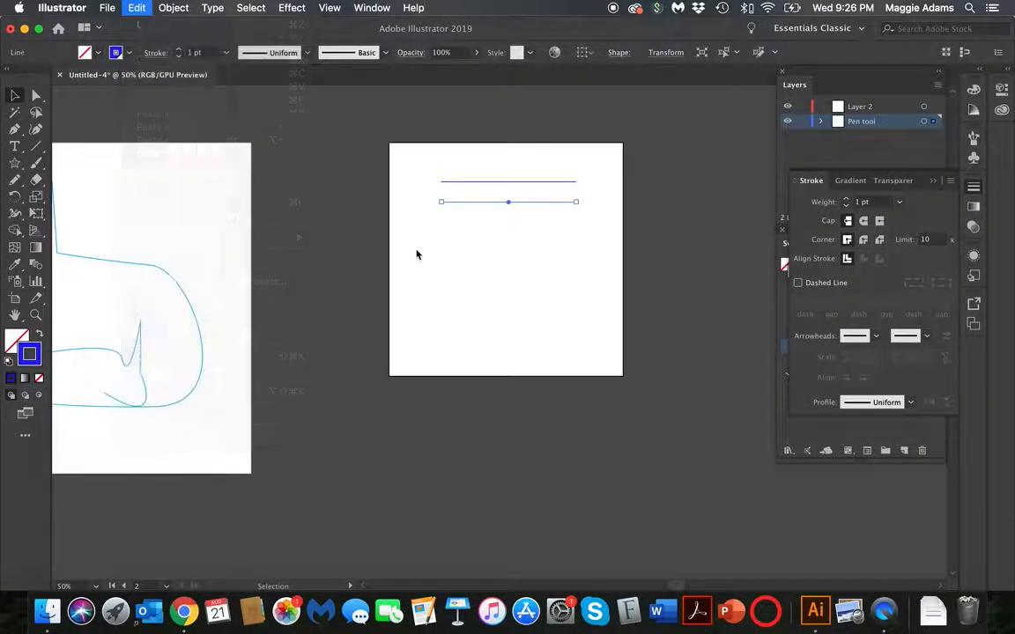
click(480, 227)
click(476, 203)
key(Delete)
Duplicate the horizontal line twice straight downward to make three evenly spaced parallel lines, and deselect them
click(484, 186)
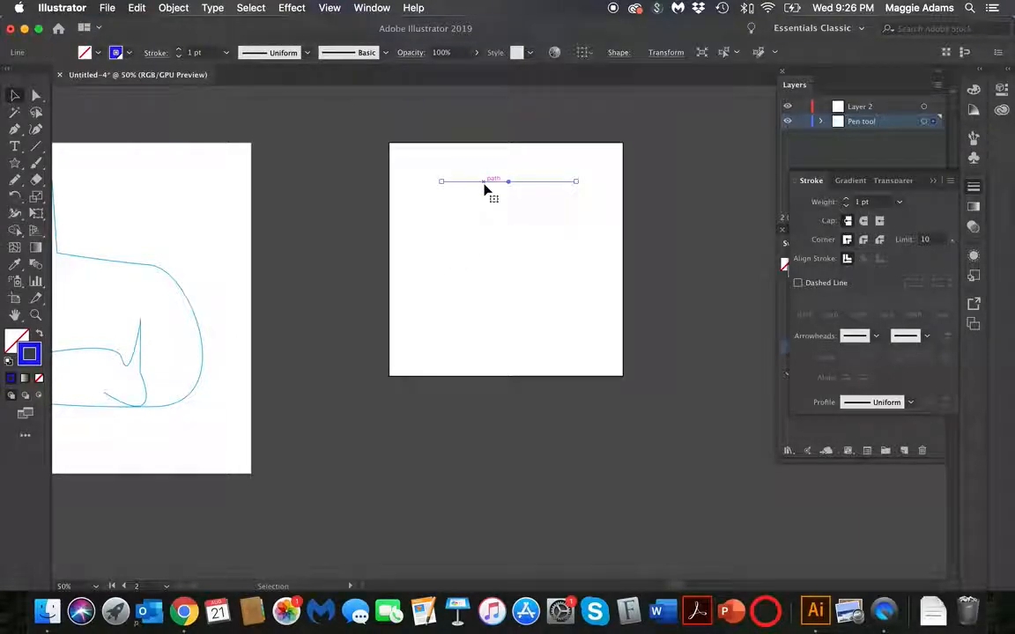
click(484, 186)
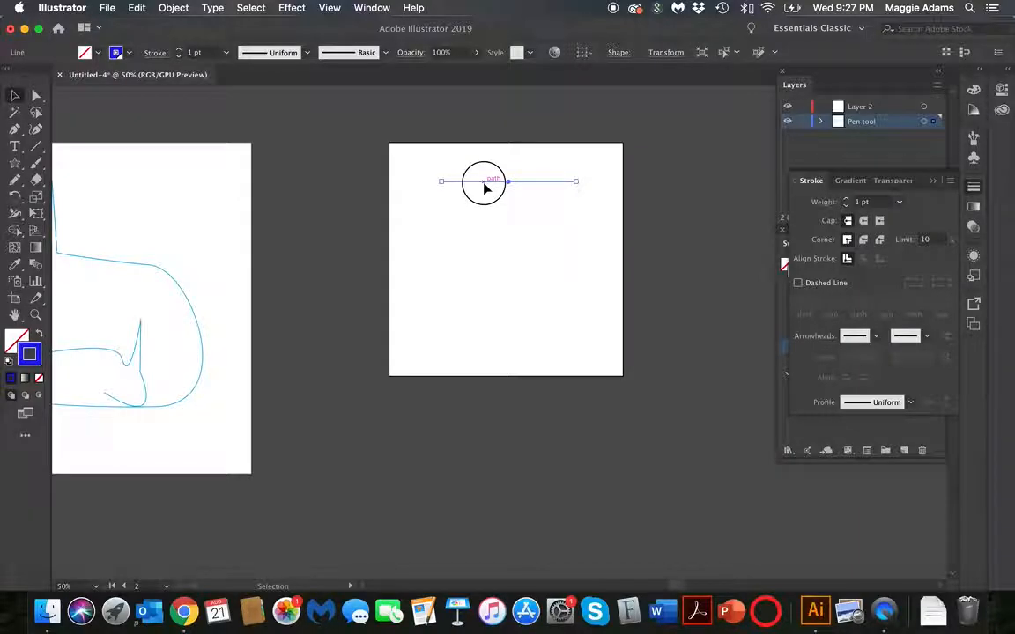
drag(483, 186, 488, 236)
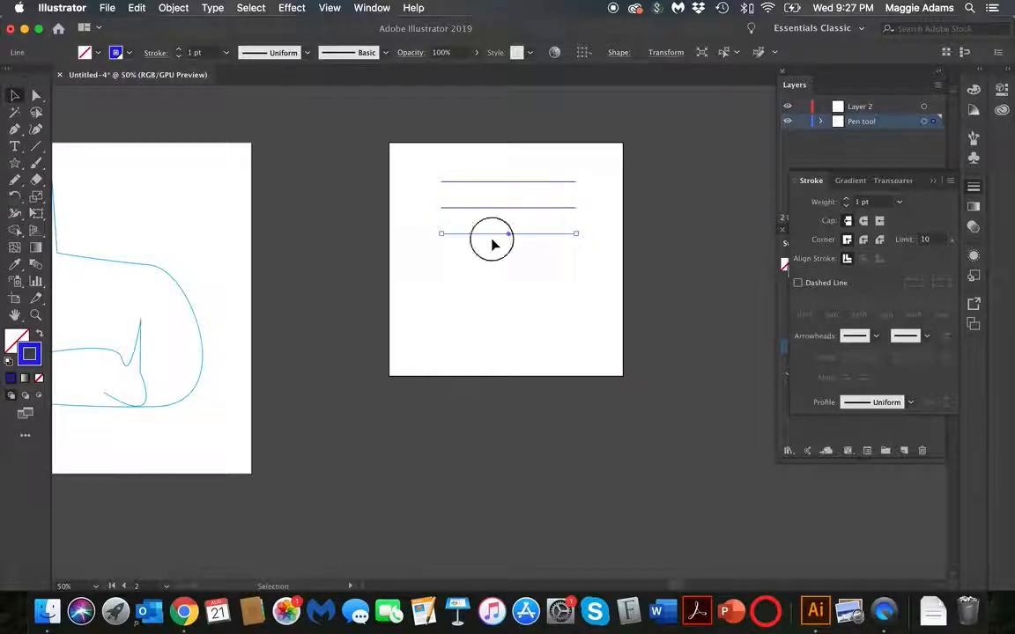
click(492, 239)
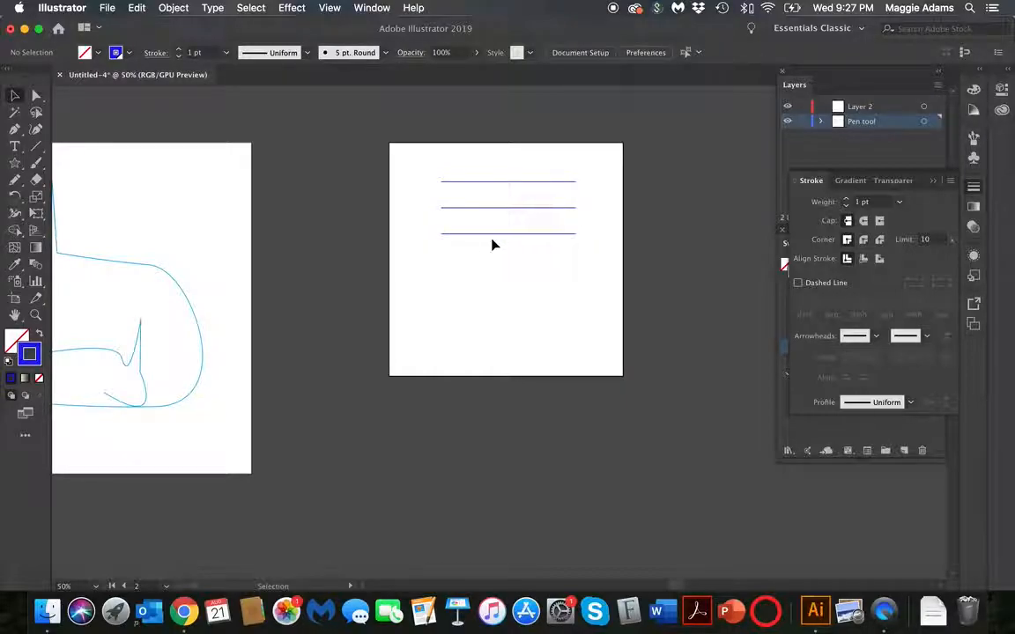
Set the middle line's stroke weight to 6 pt
click(567, 208)
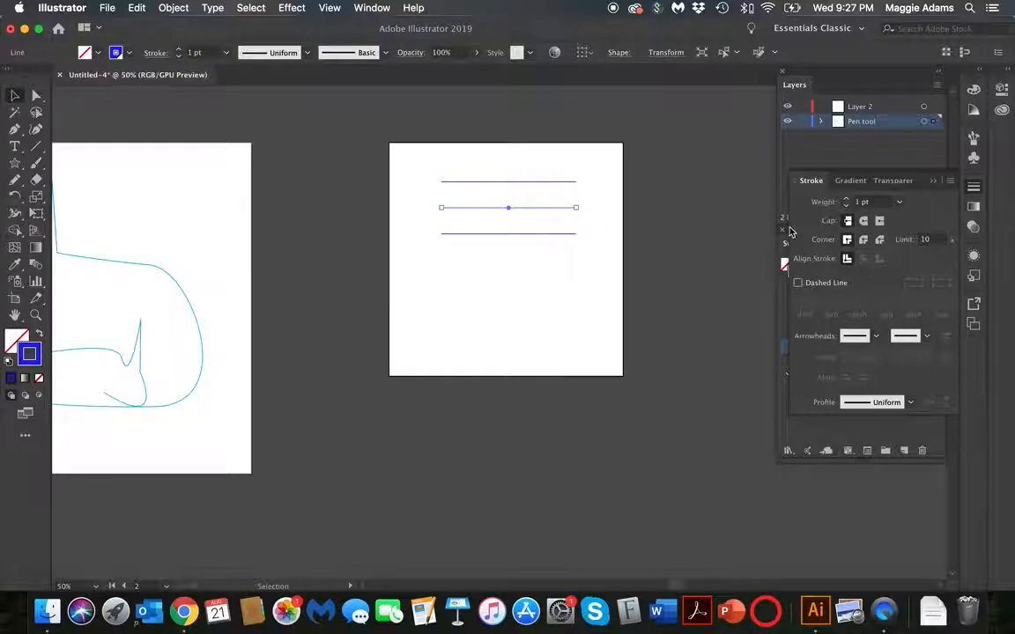
click(848, 200)
click(848, 200)
click(848, 200)
click(848, 200)
click(848, 200)
Set the lowest line's stroke weight to 10 pt, and deselect it
click(476, 234)
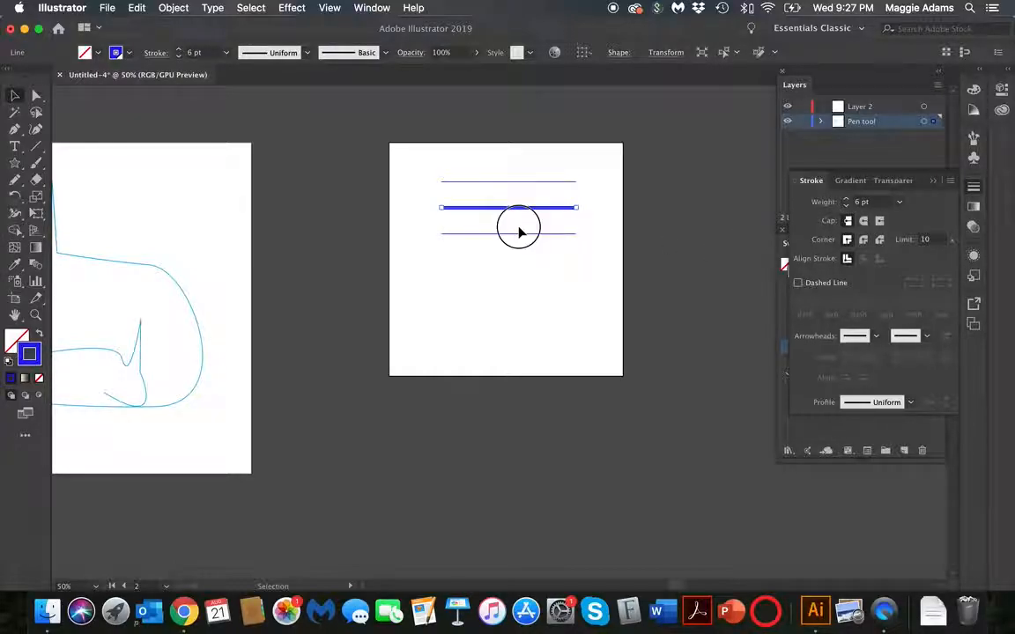
click(859, 203)
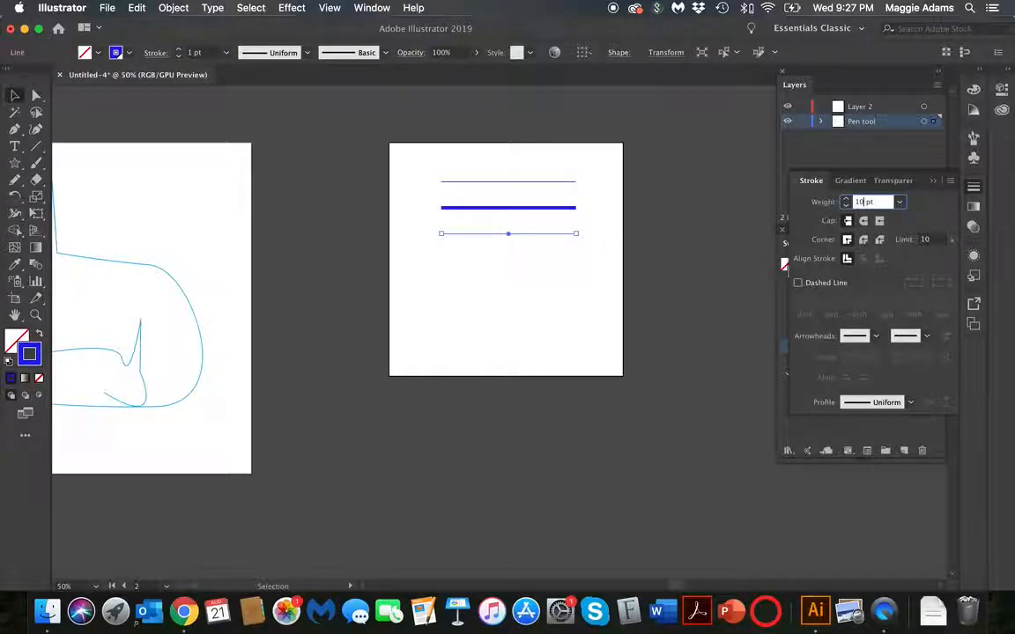
text(10)
key(Return)
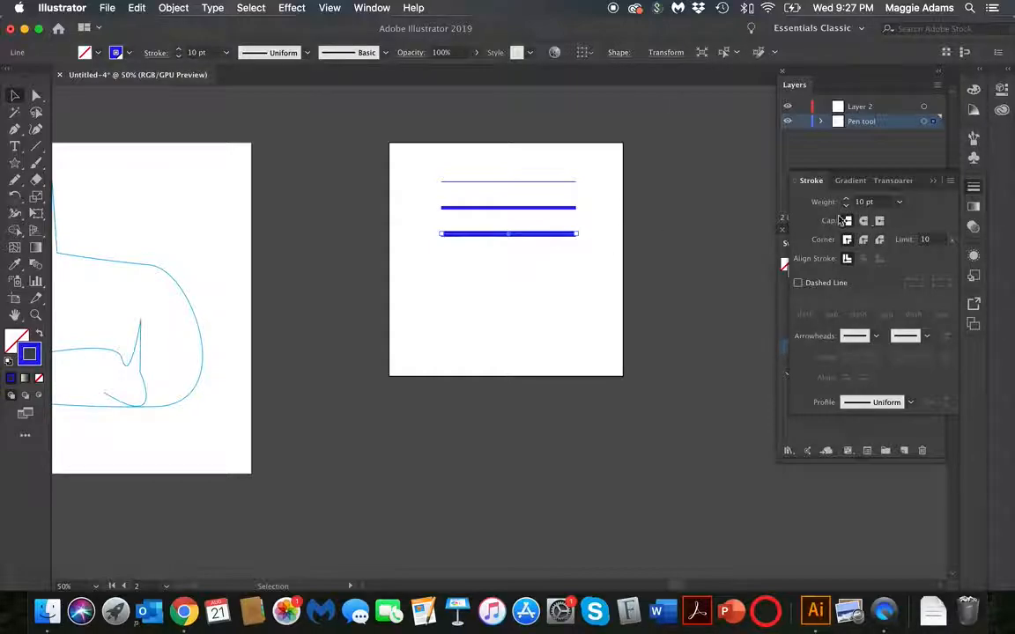
click(650, 227)
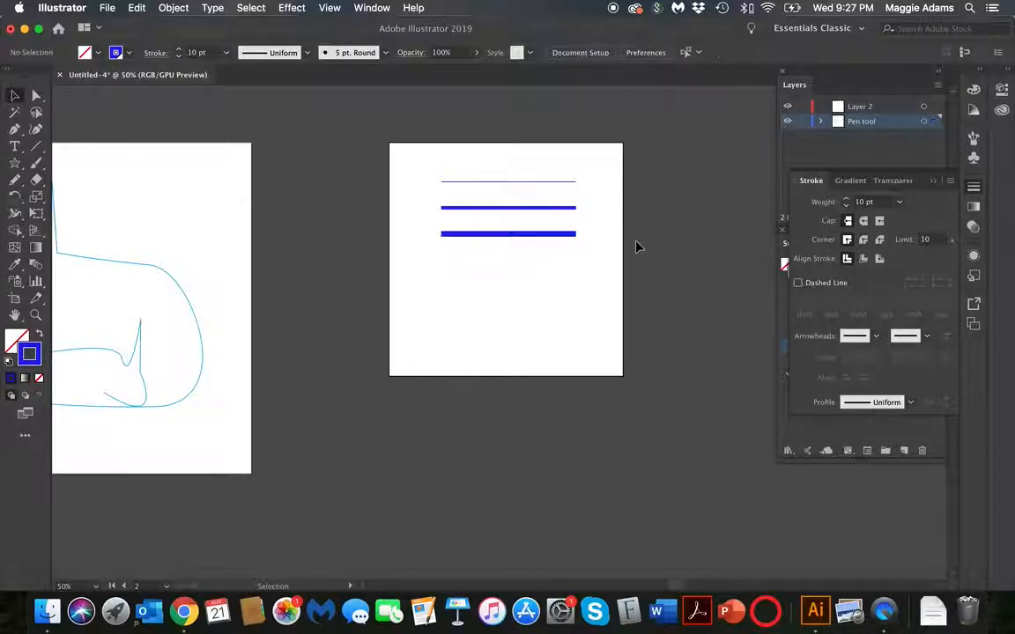
Examine the three lines' stroke weights and ends up close with the Zoom tool
click(36, 317)
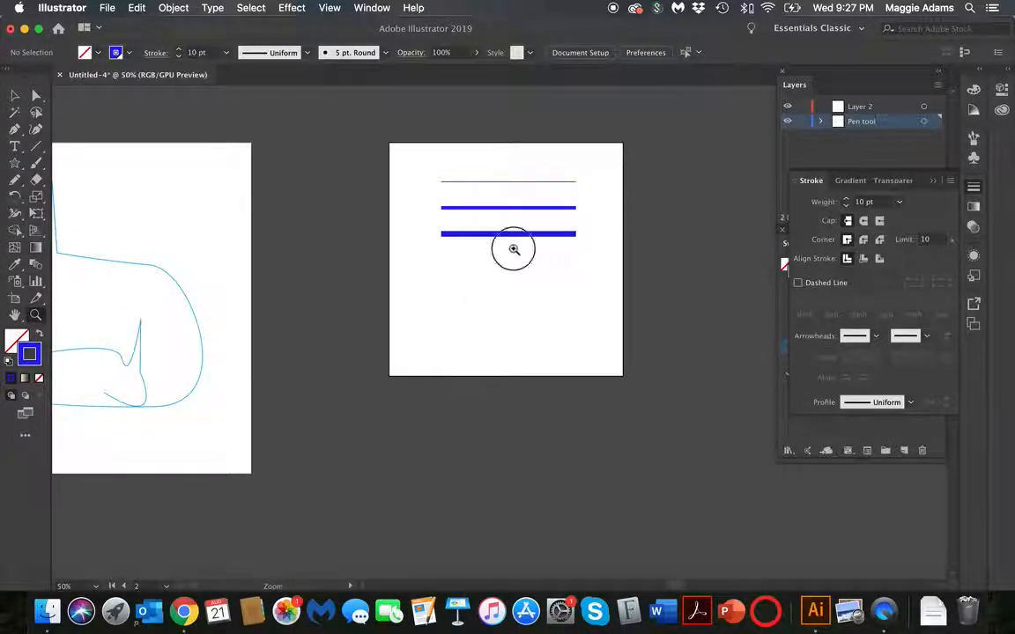
click(513, 249)
click(528, 333)
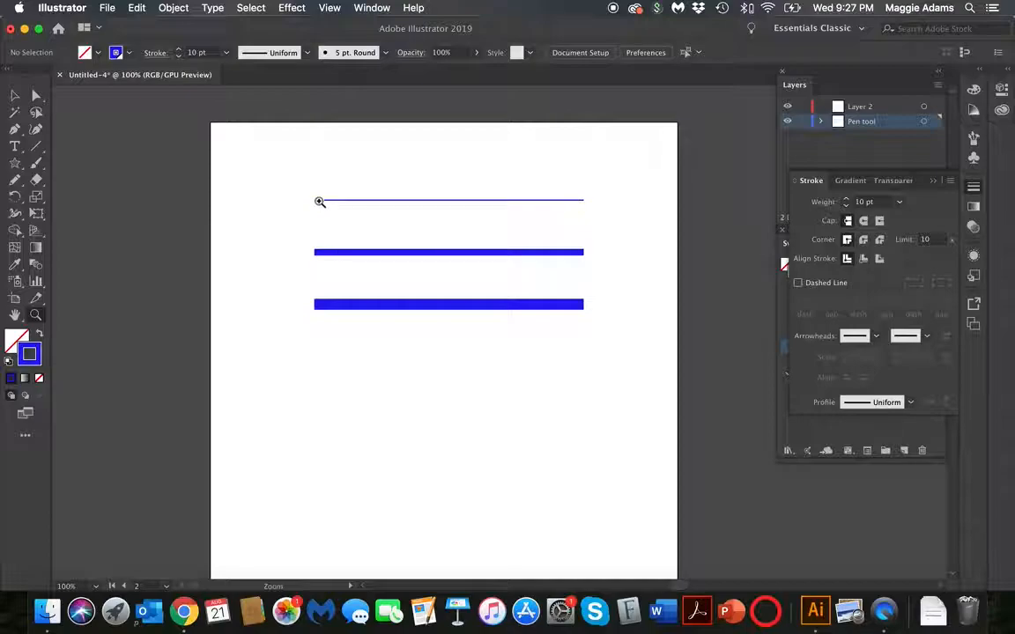
drag(310, 191, 385, 281)
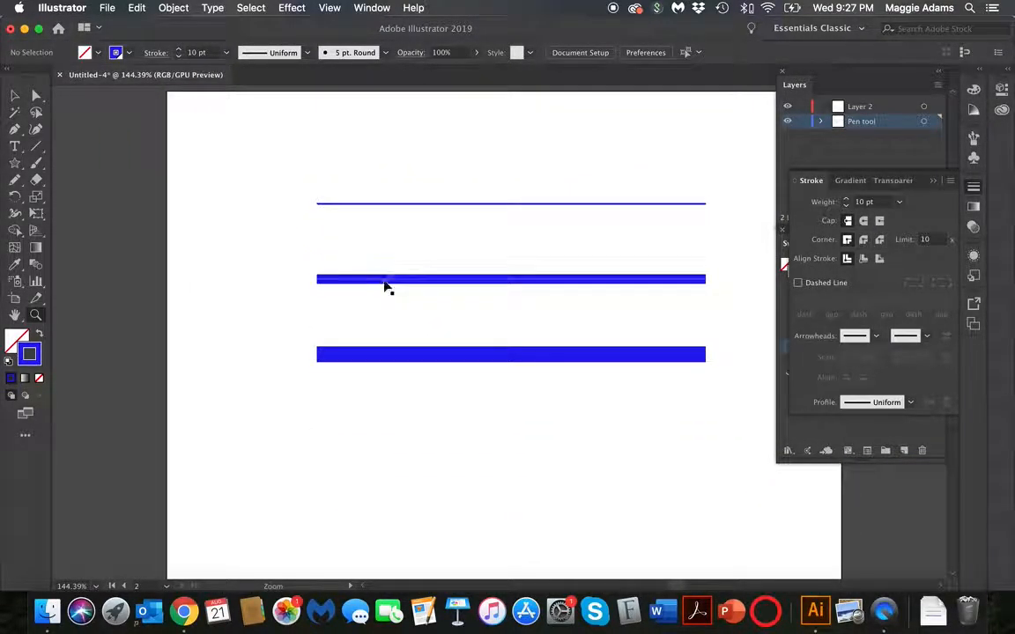
key(super+plus)
key(super+plus)
key(super+minus)
key(super+minus)
key(super+plus)
key(super+minus)
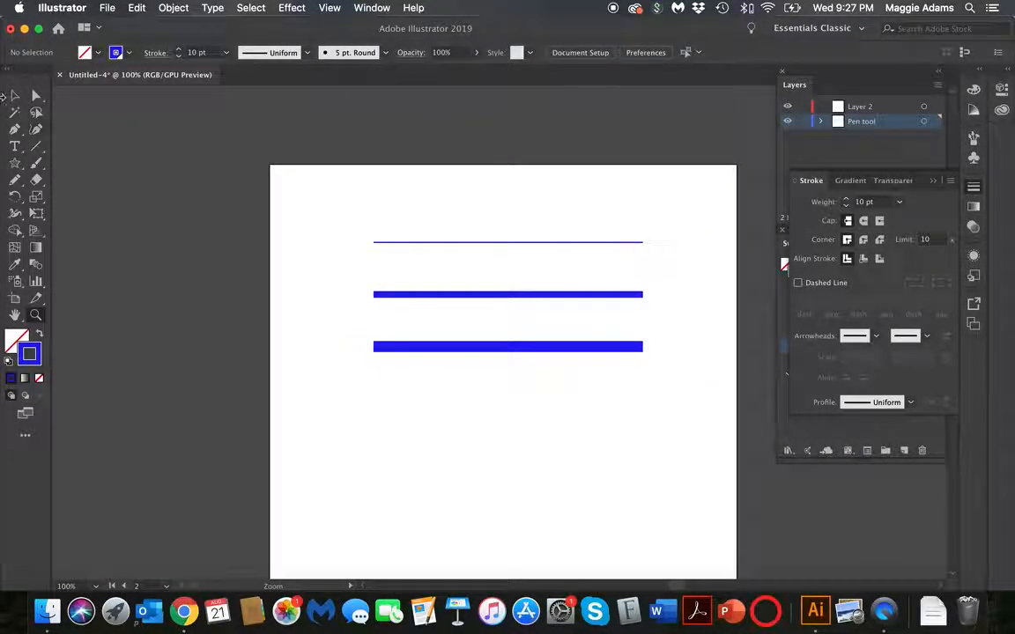
click(421, 312)
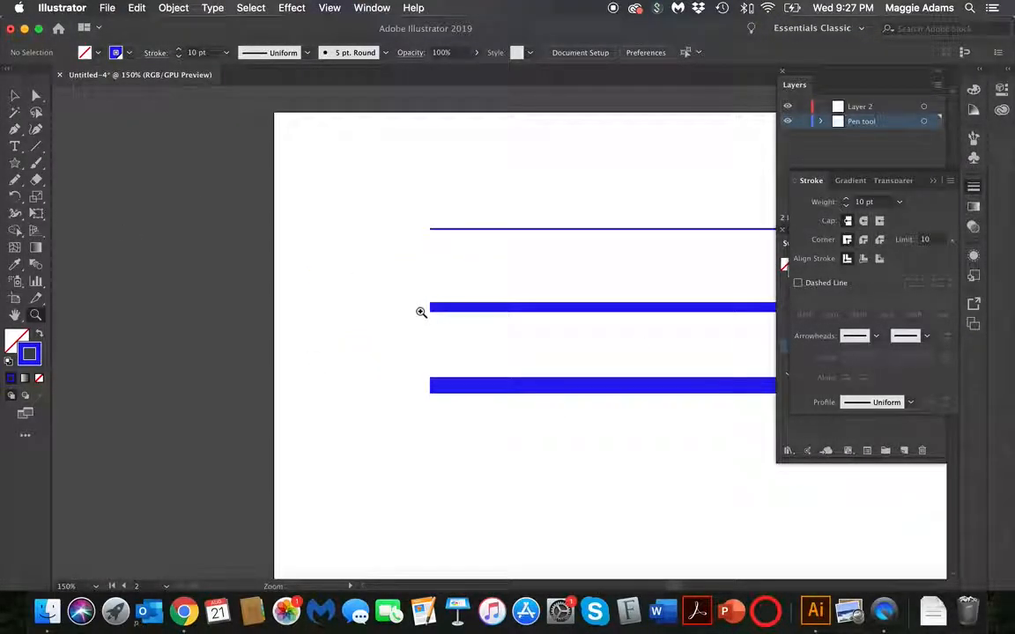
Try projecting caps on the lowest line's stroke, change them to round caps, and deselect the line
click(14, 95)
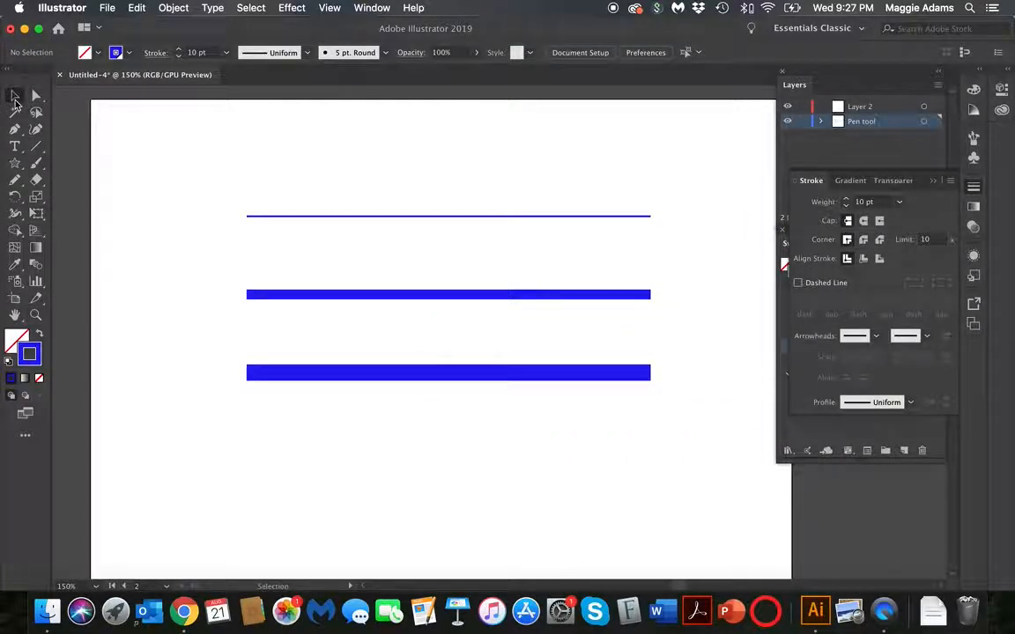
click(484, 373)
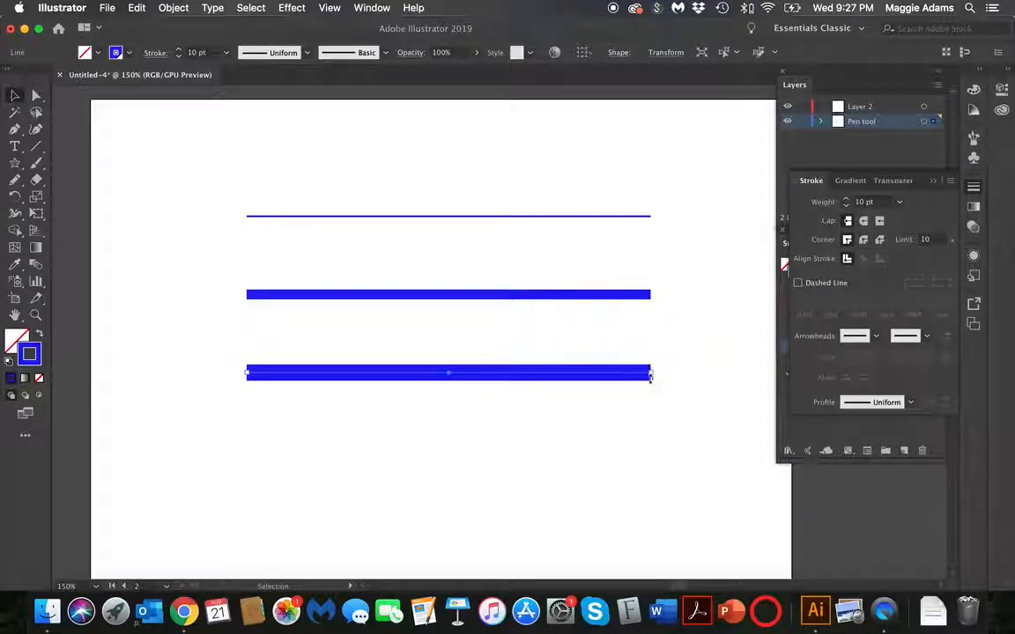
click(879, 221)
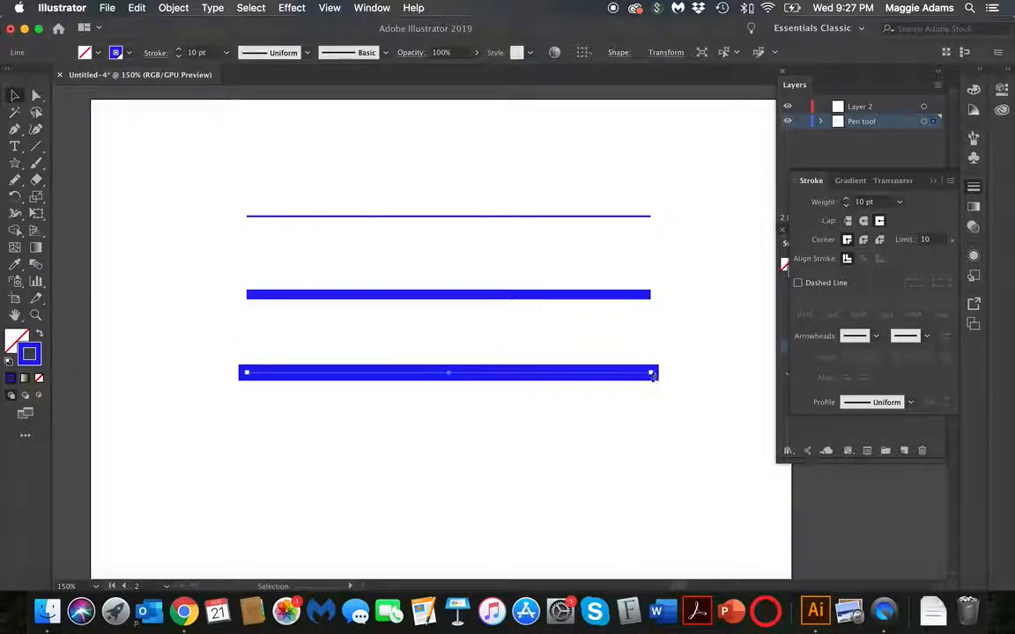
click(863, 221)
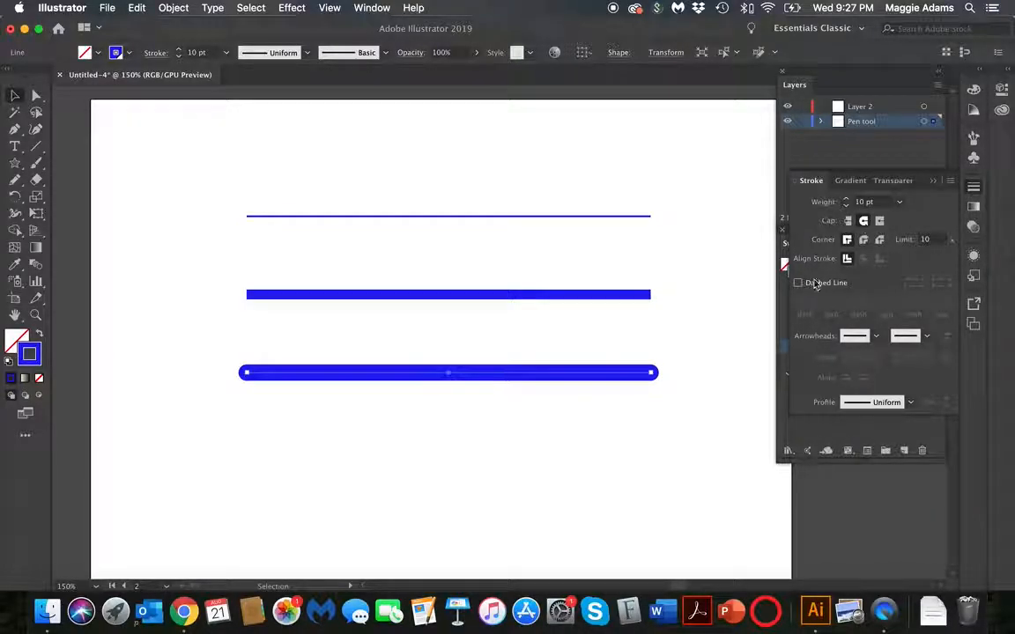
click(675, 338)
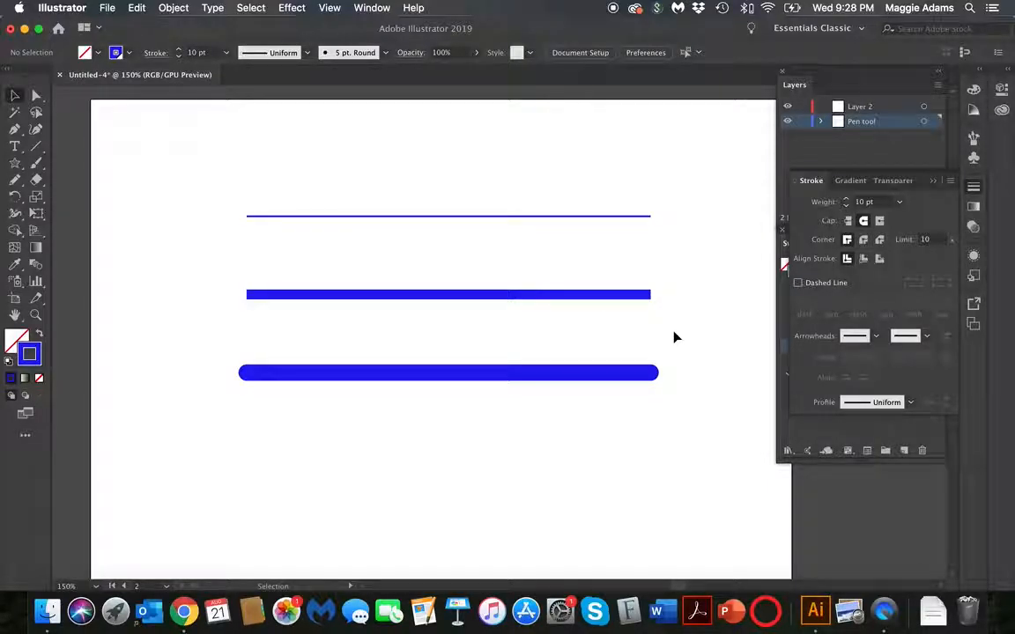
Select the three horizontal lines on the square artboard and rename Layer 2 as Lines
key(super+0)
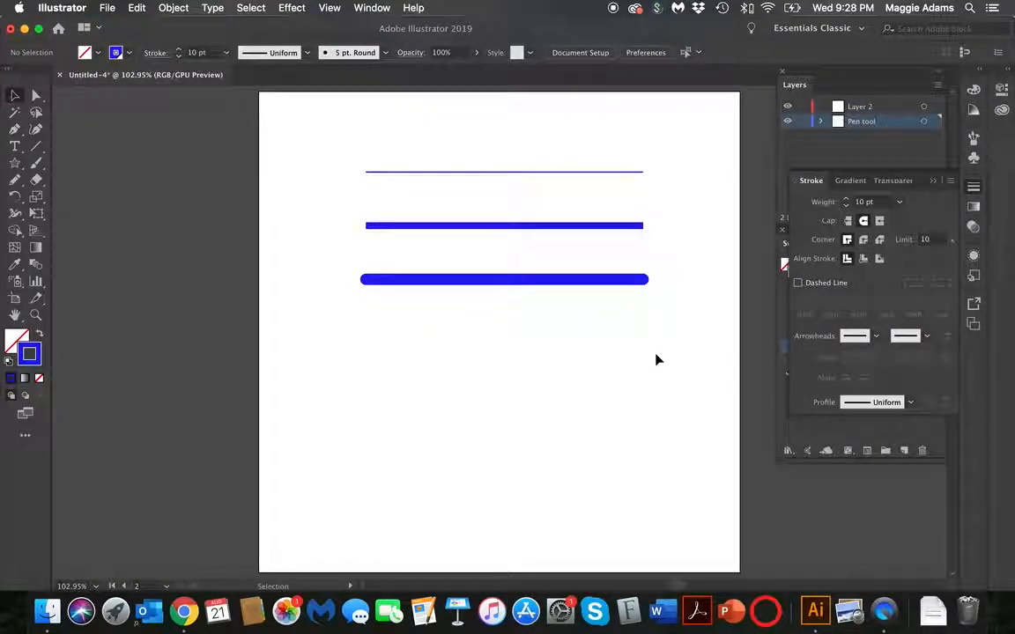
key(super+minus)
key(super+minus)
key(super+minus)
key(super+minus)
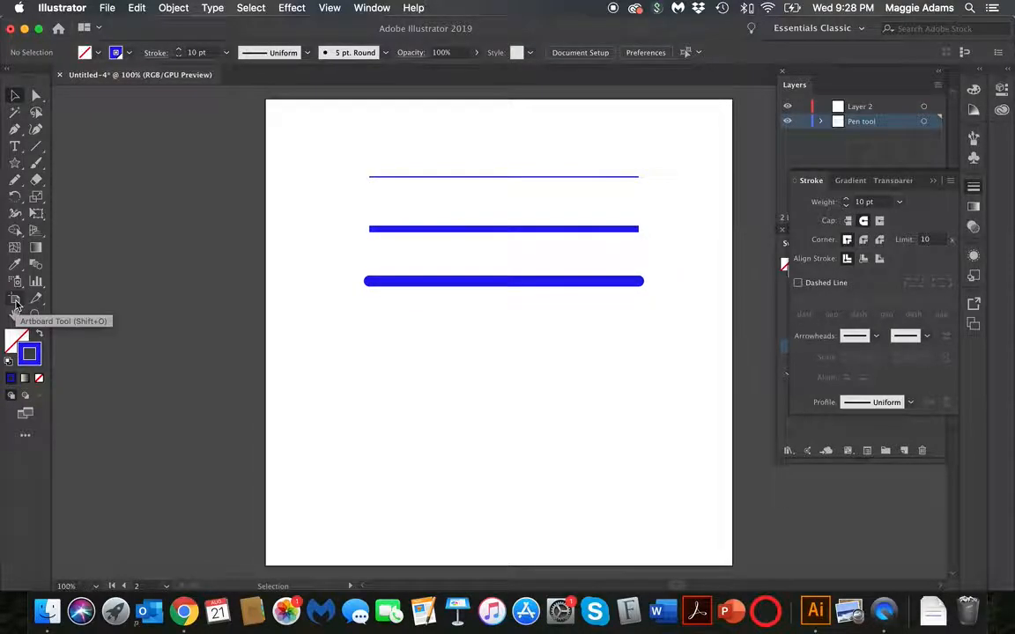
key(super+minus)
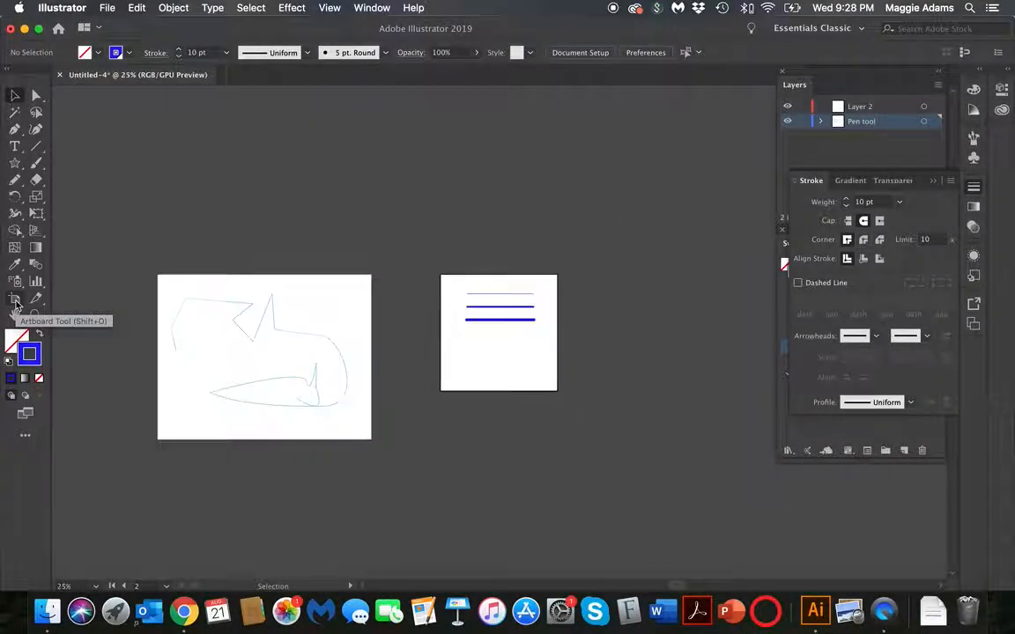
drag(500, 248, 566, 315)
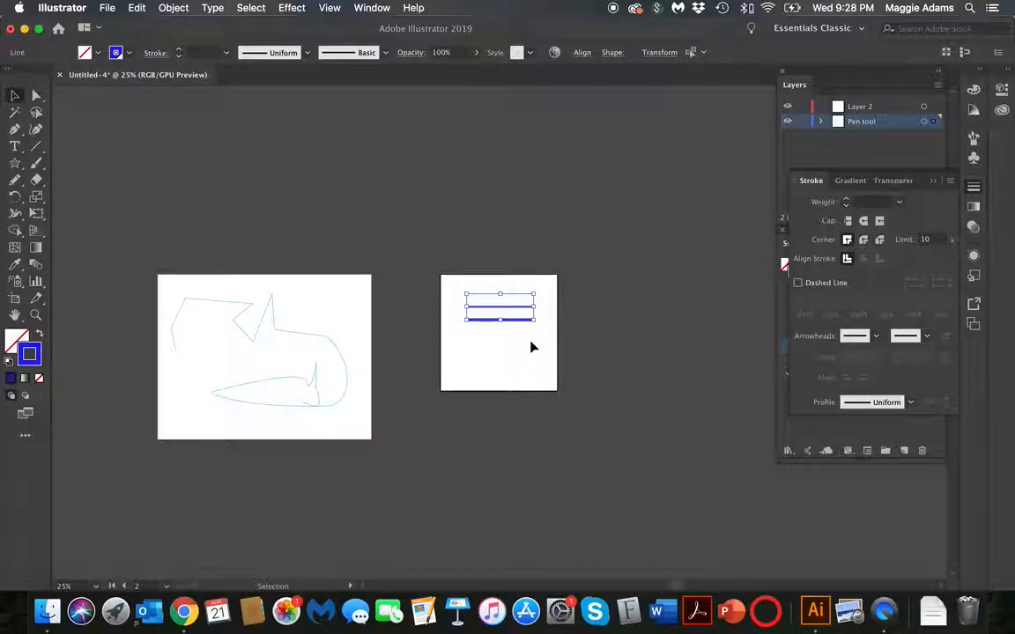
click(850, 109)
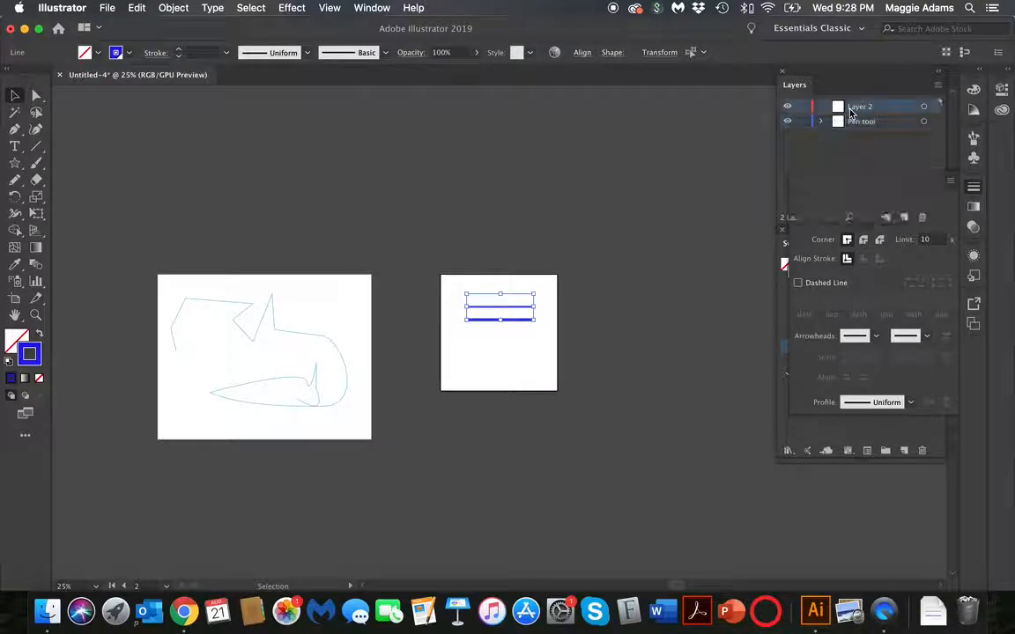
double_click(857, 107)
text(Line)
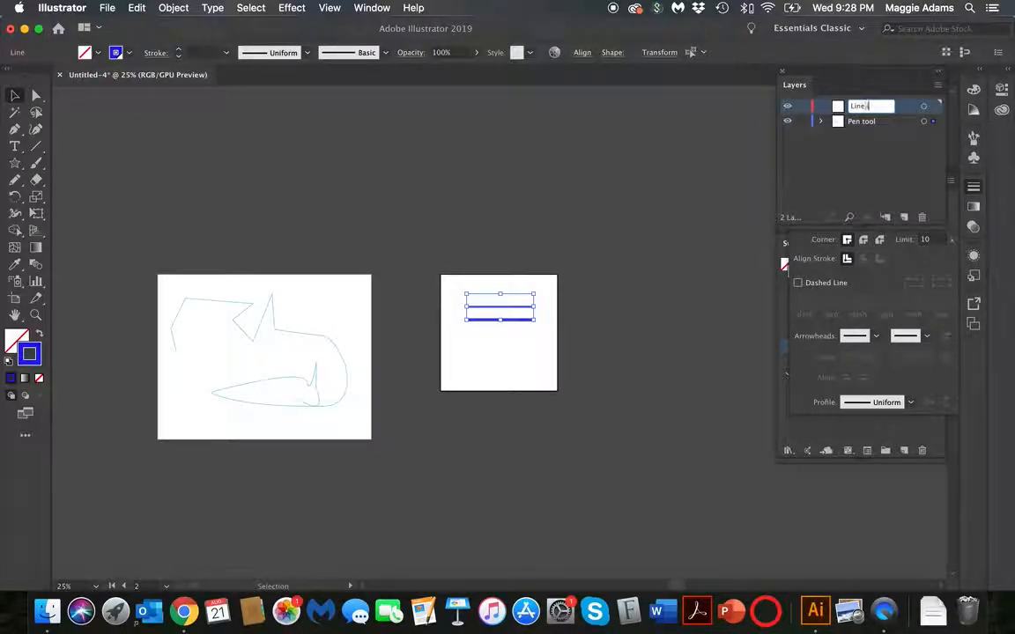
text(s)
key(Return)
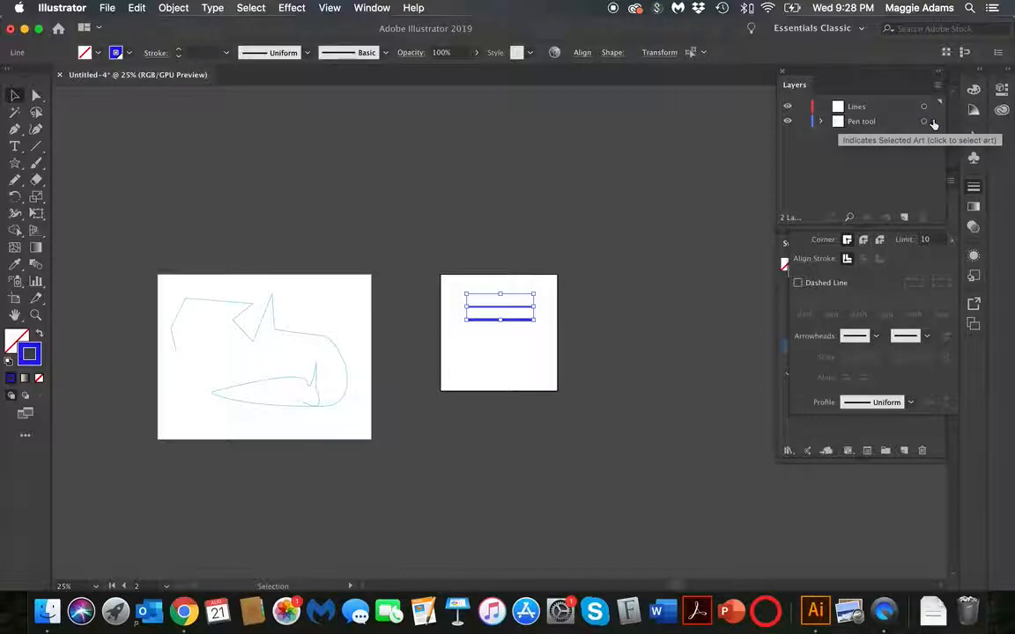
Move the selected lines from the Pen tool layer to the Lines layer and deselect them
drag(932, 122, 933, 108)
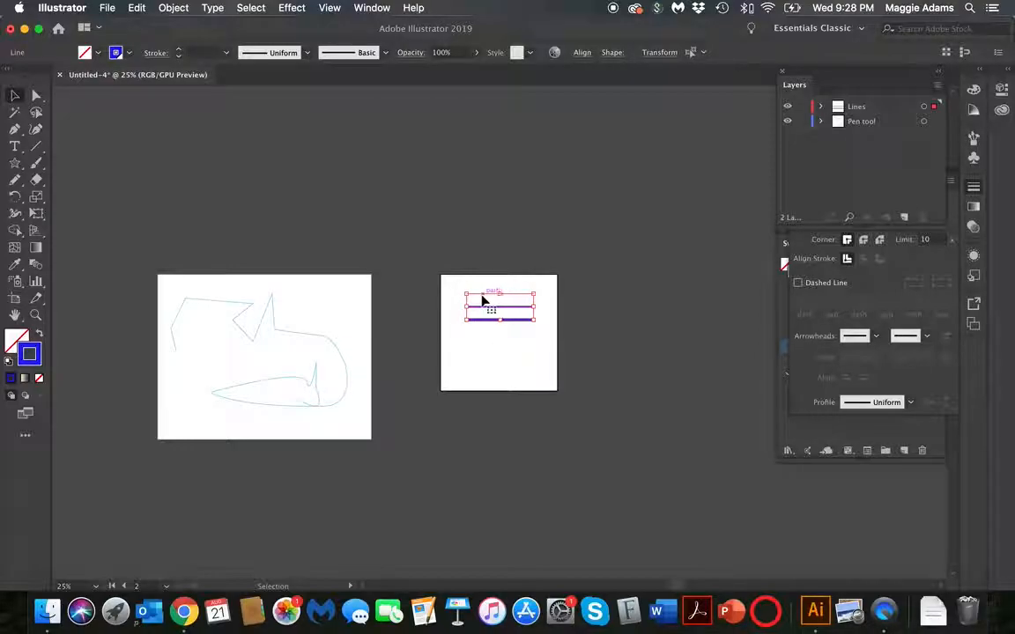
drag(933, 108, 932, 121)
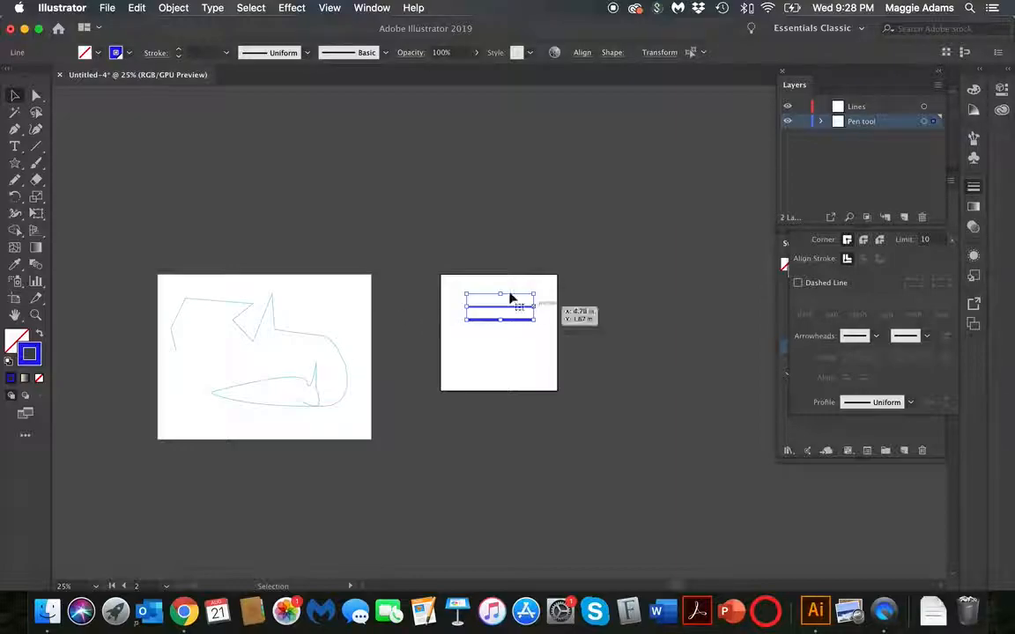
drag(933, 125, 934, 109)
click(520, 348)
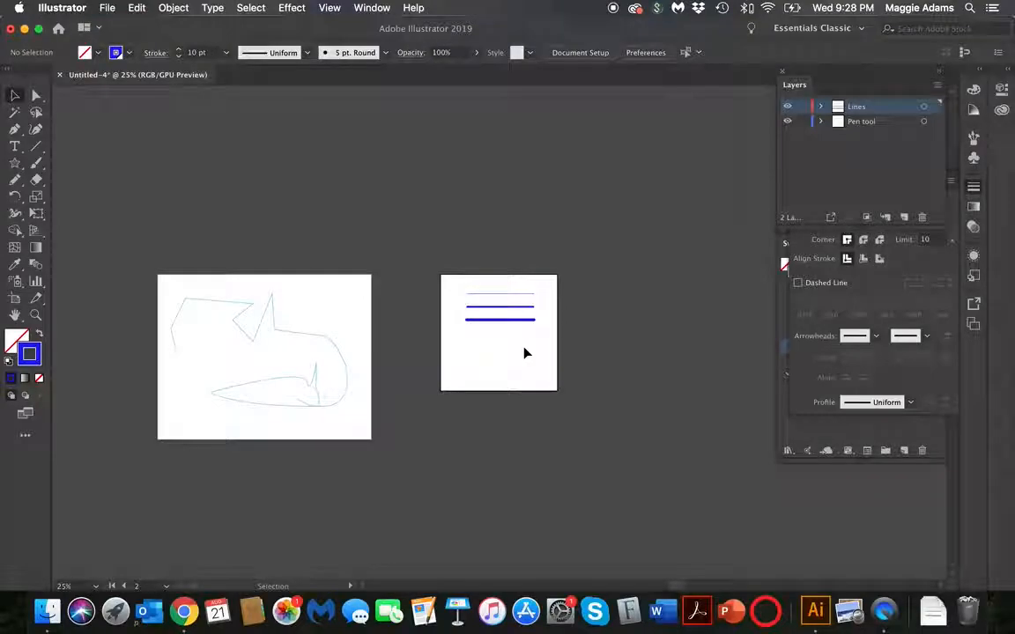
Draw a wide new artboard about 9.33 by 2.35 in below the square artboard
scroll(541, 357, down, 3)
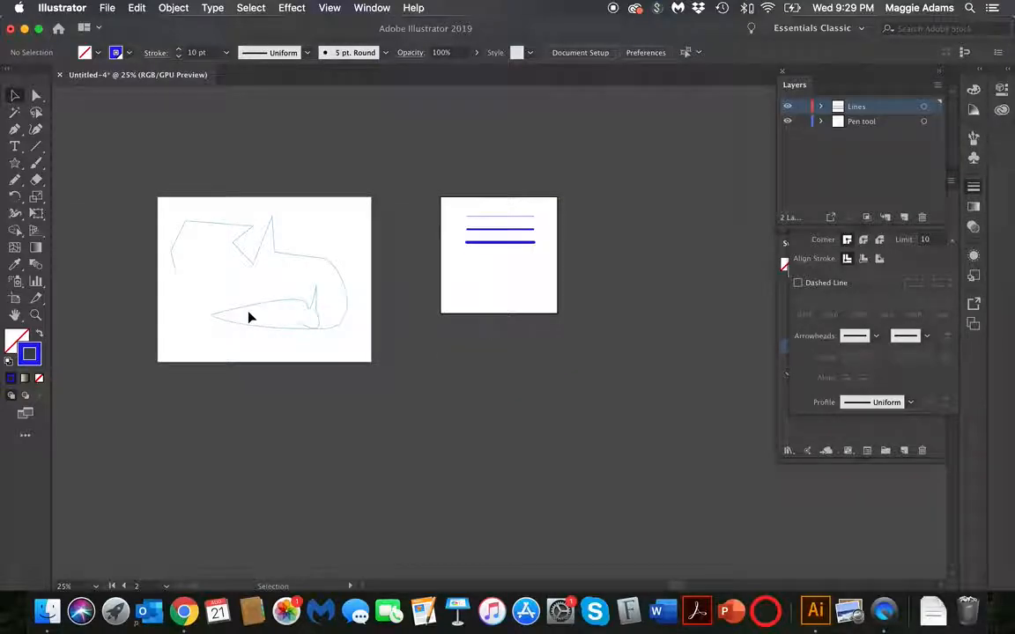
key(shift+o)
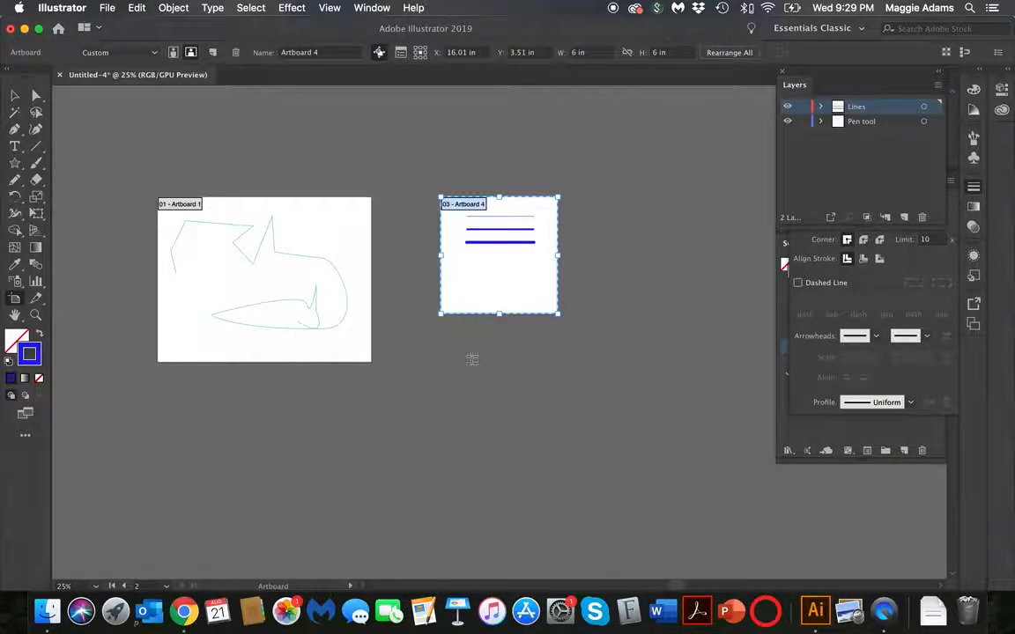
drag(440, 332, 623, 379)
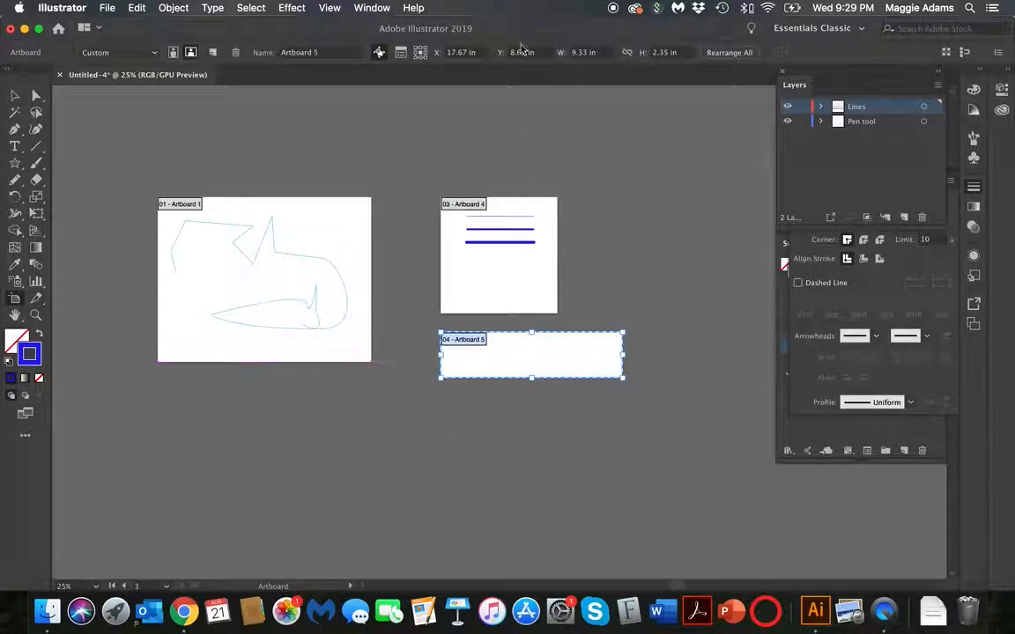
Set the new artboard's width to 10 in and height to 3 in, and leave artboard editing
click(578, 52)
text(10)
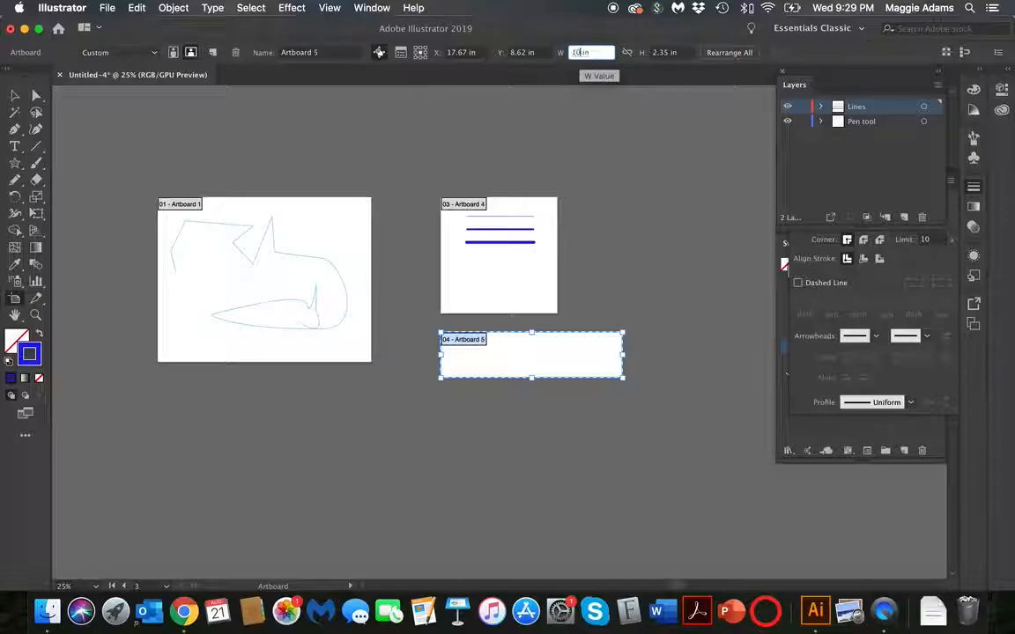
click(662, 54)
text(3)
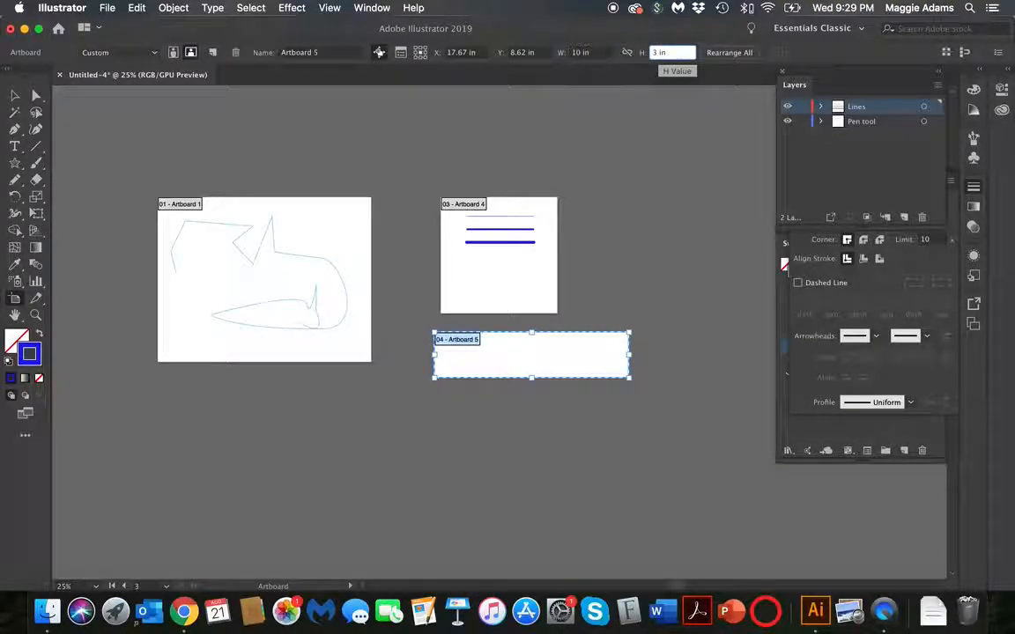
key(Return)
click(15, 95)
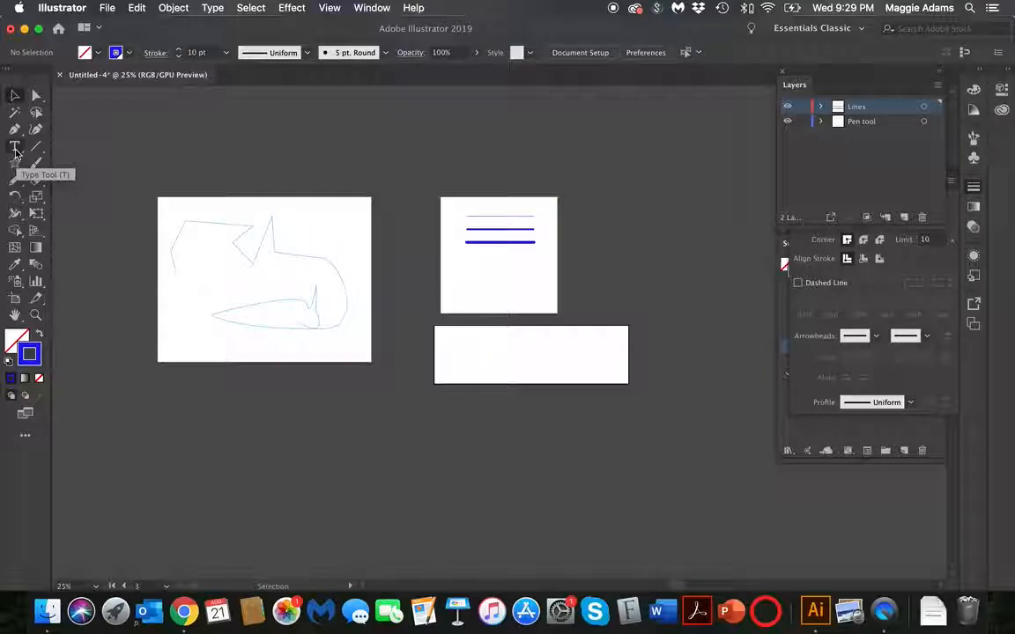
Add the point text "Hello" inside the 10 by 3 in artboard, replacing the placeholder text
click(36, 315)
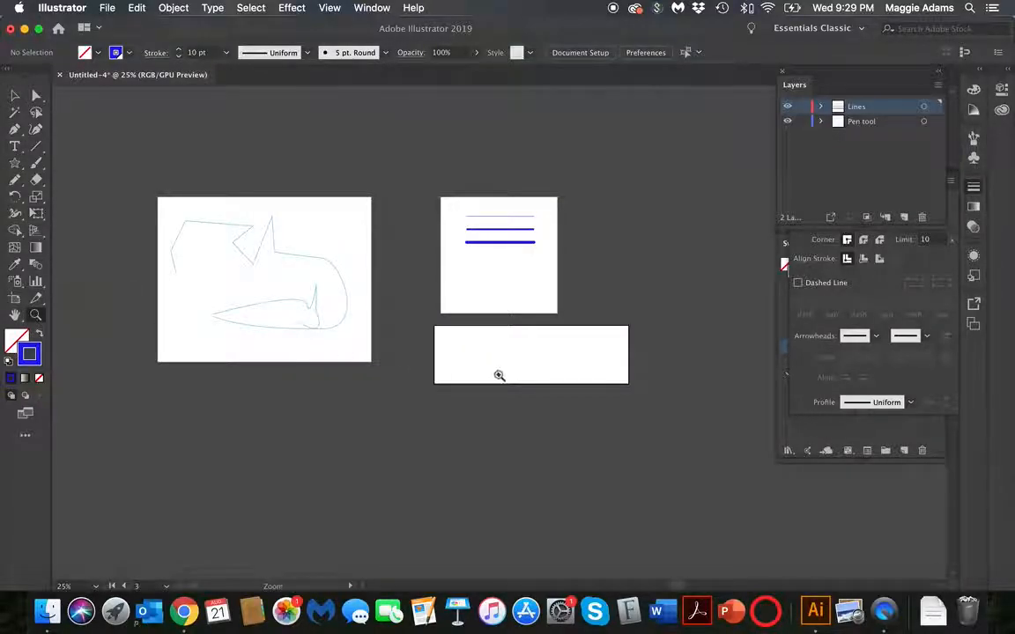
click(499, 376)
click(566, 301)
click(554, 331)
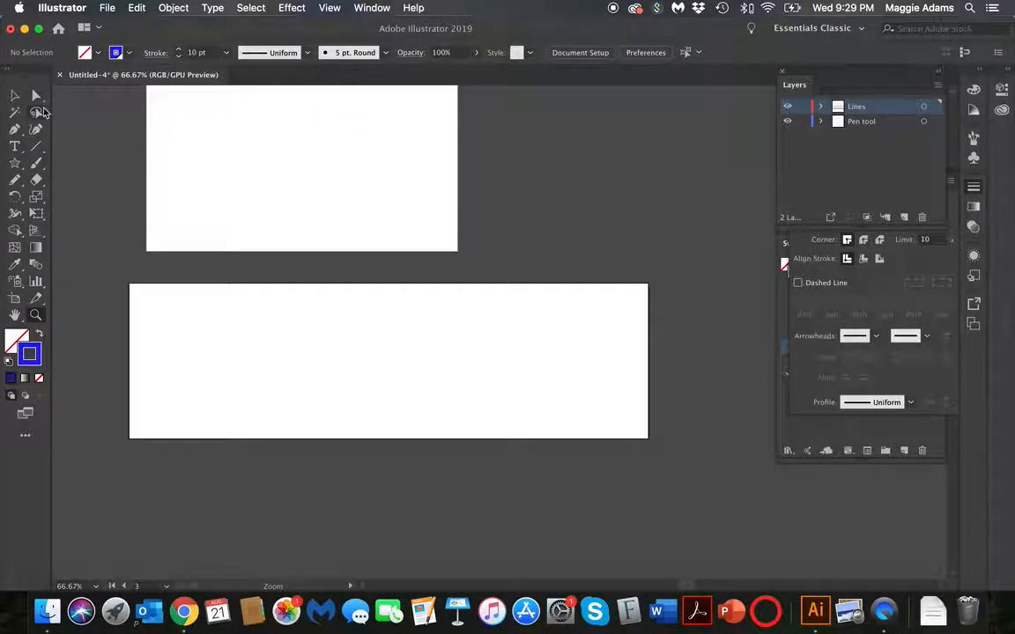
click(14, 145)
click(221, 347)
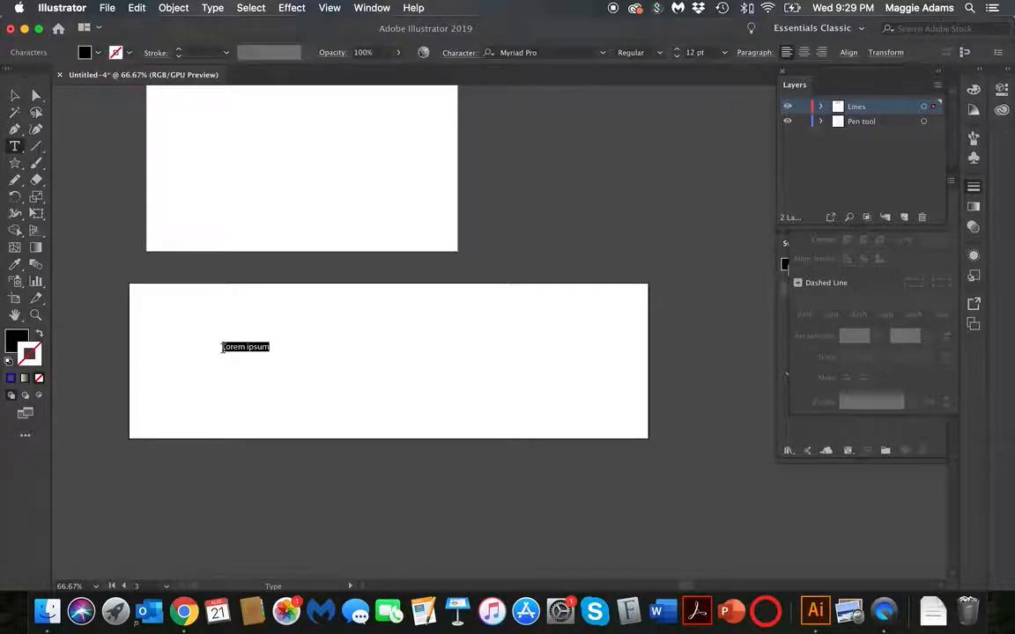
key(BackSpace)
text(Hello)
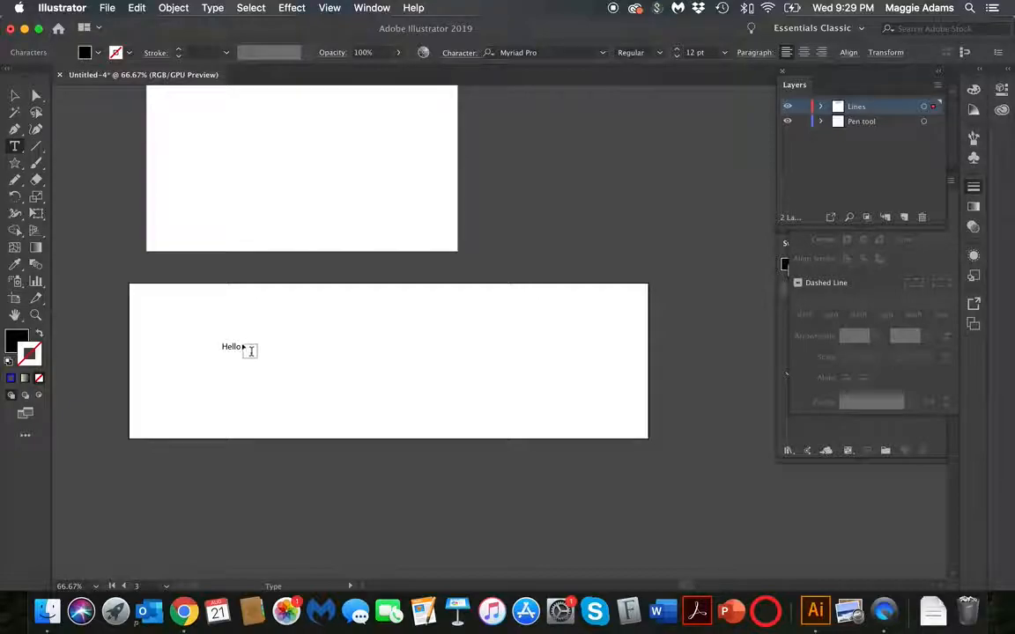
Select the word "Hello" and enlarge its font size in small increments to about 40 pt
drag(243, 347, 219, 347)
click(231, 347)
click(234, 347)
double_click(239, 346)
key(super)
key(super+shift+period)
key(super+shift+period)
key(super+shift+period)
key(super+shift+period)
key(super+shift+period)
key(super+shift+period)
key(super+shift+period)
key(super+shift+period)
key(super+shift+period)
key(super+shift+period)
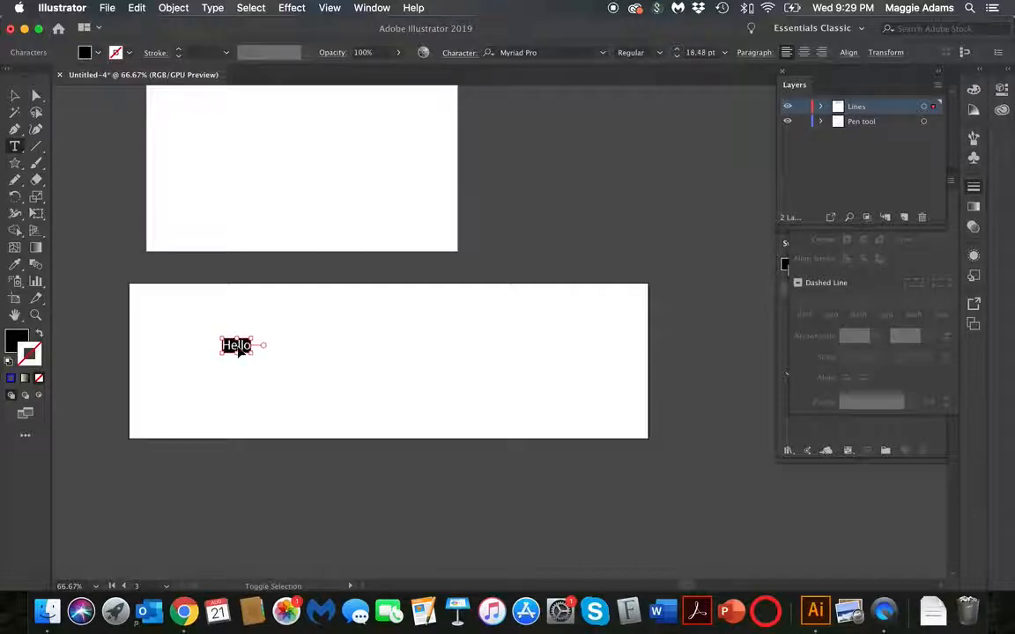
key(super+shift+period)
key(super+shift+period)
key(super+shift+period)
key(super+shift+period)
key(super+shift+period)
key(super+shift+period)
key(super+shift+period)
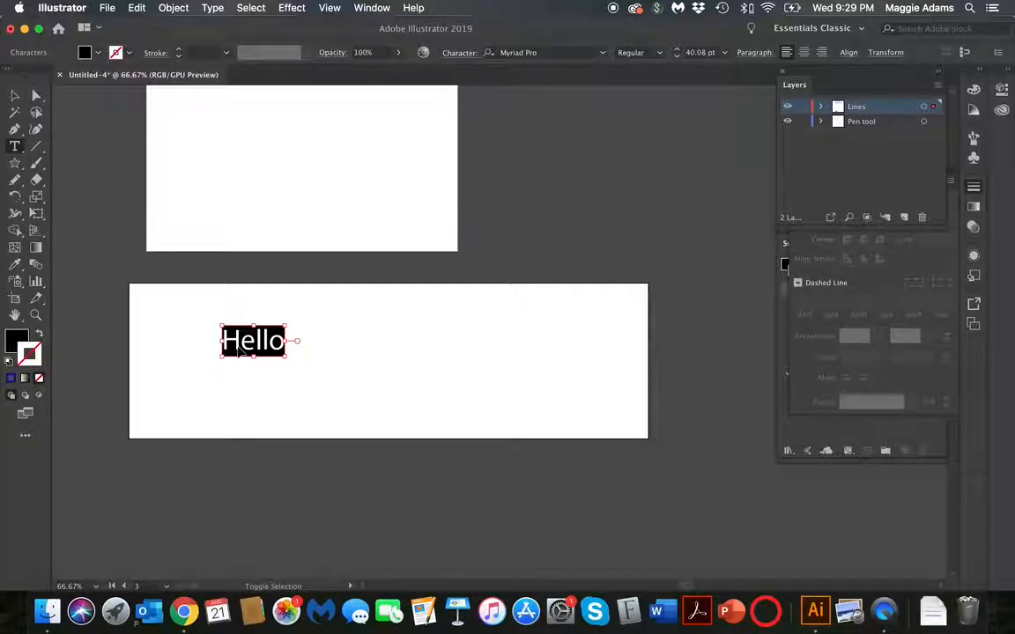
Increase the font size of "Hello" in 1 pt increments up to 85 pt
click(675, 50)
click(675, 51)
click(676, 50)
click(675, 51)
click(675, 51)
click(675, 50)
click(675, 50)
click(675, 50)
click(676, 50)
click(676, 50)
click(676, 50)
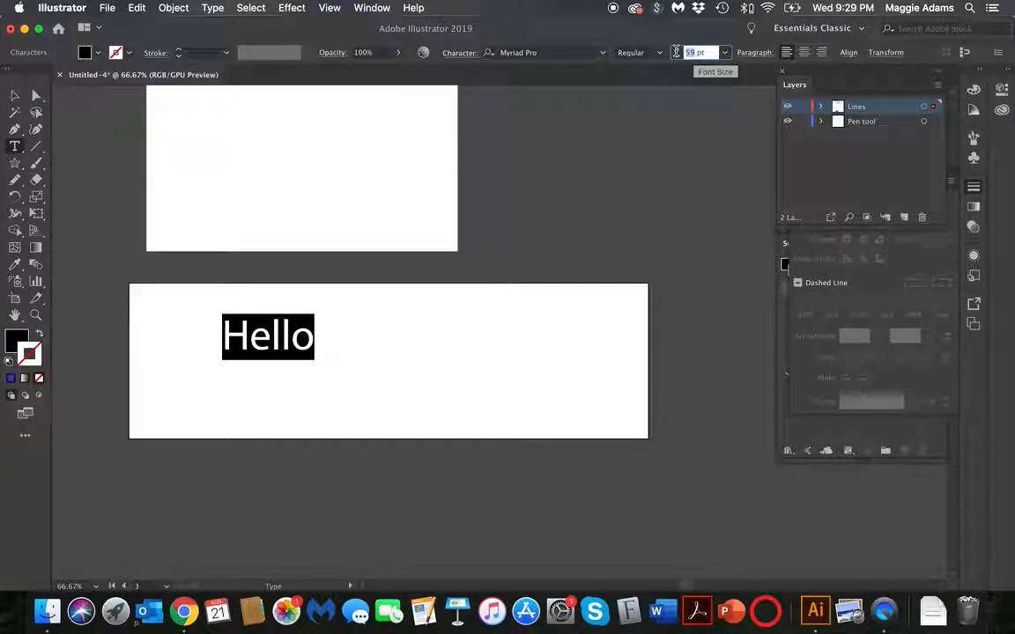
key(Return)
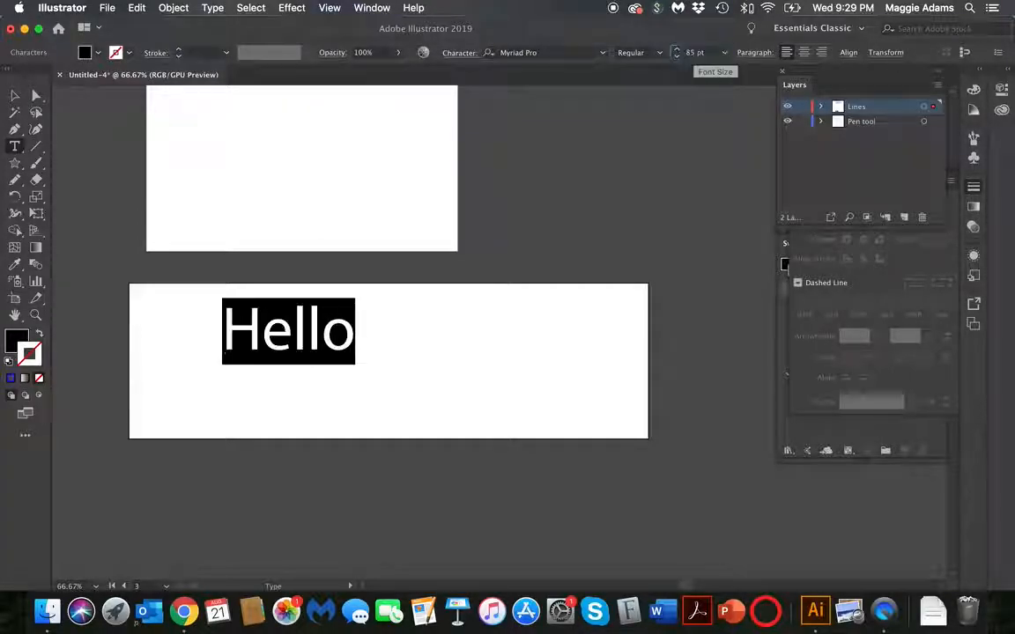
Scale the "Hello" text object proportionally to about 198 pt, shift it slightly upward within the artboard, and keep it selected
click(15, 95)
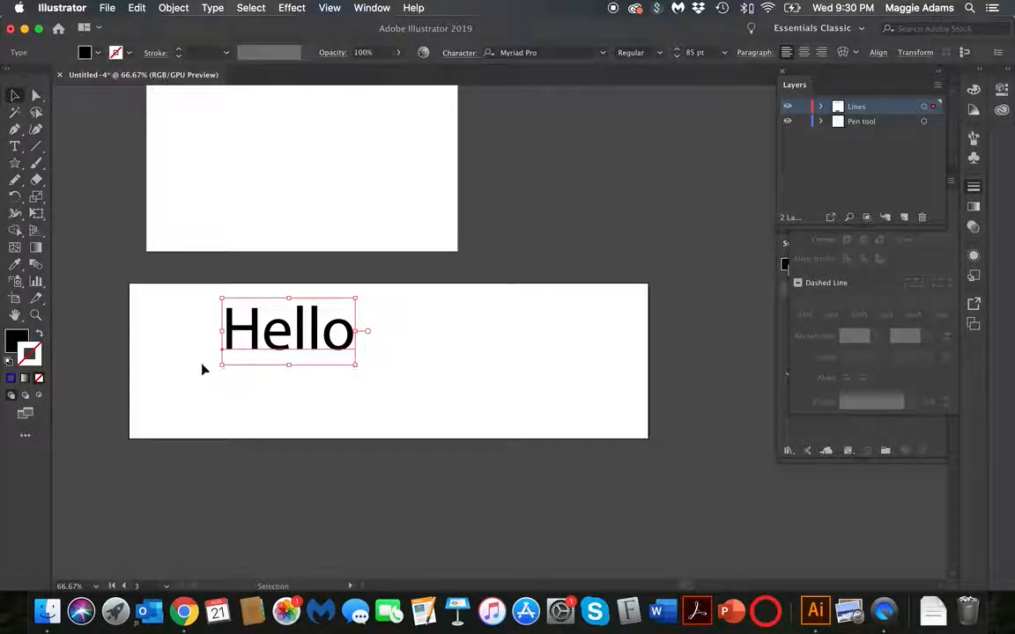
drag(359, 368, 531, 457)
drag(509, 411, 510, 397)
click(593, 381)
click(516, 401)
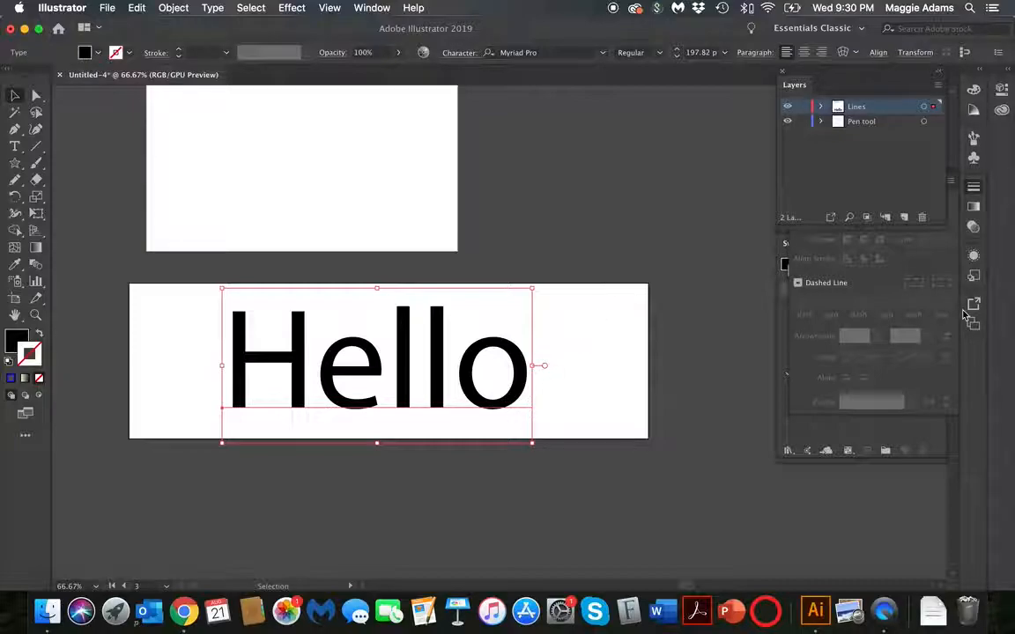
Create a global process colour swatch R=52 G=126 B=52, apply it as the fill of the "Hello" text, and deselect
click(971, 193)
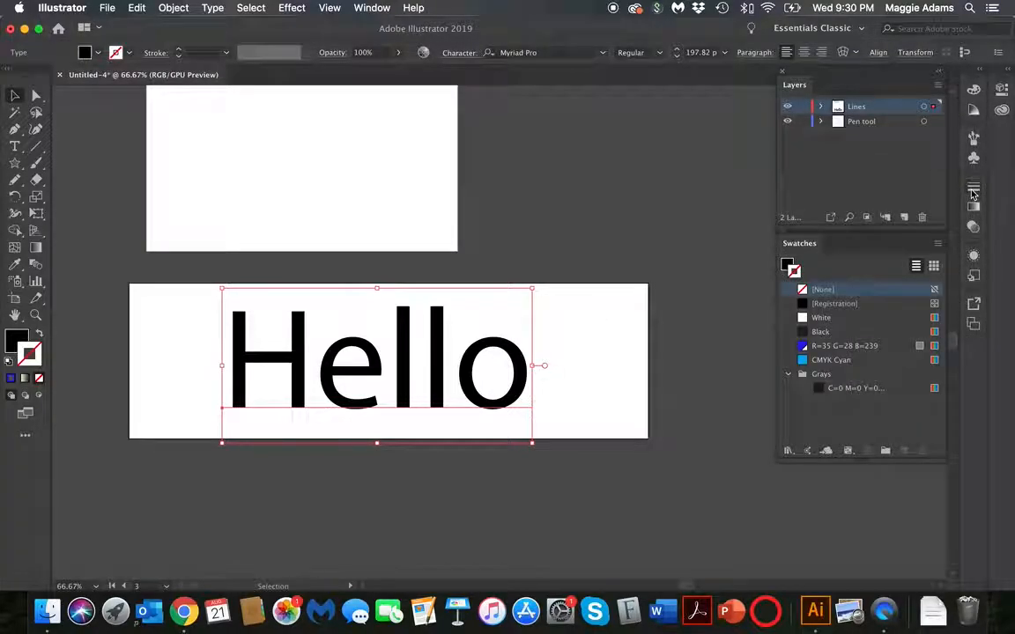
click(786, 266)
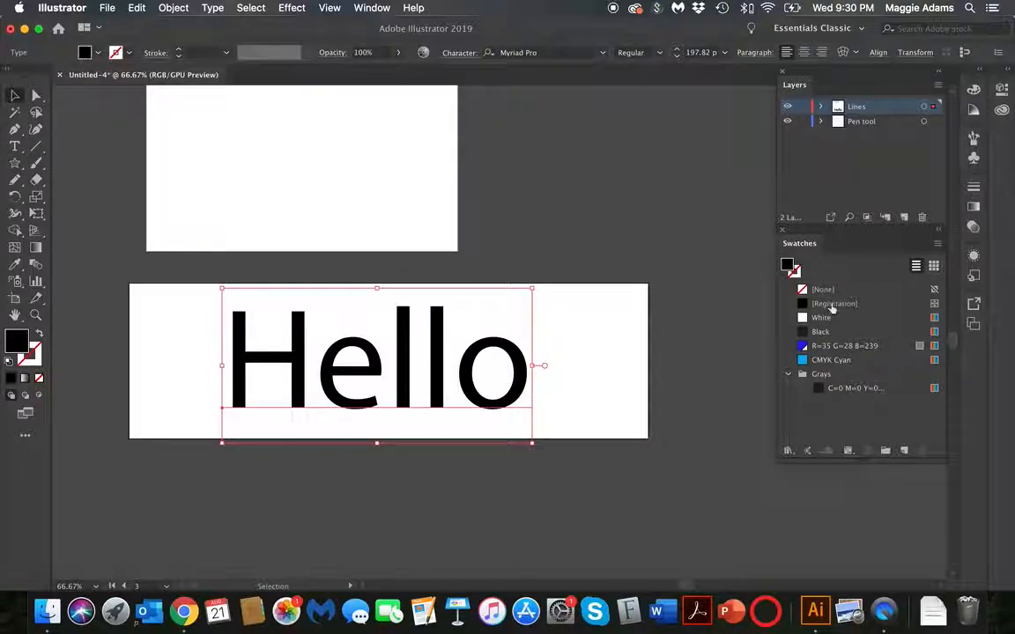
click(939, 242)
click(915, 243)
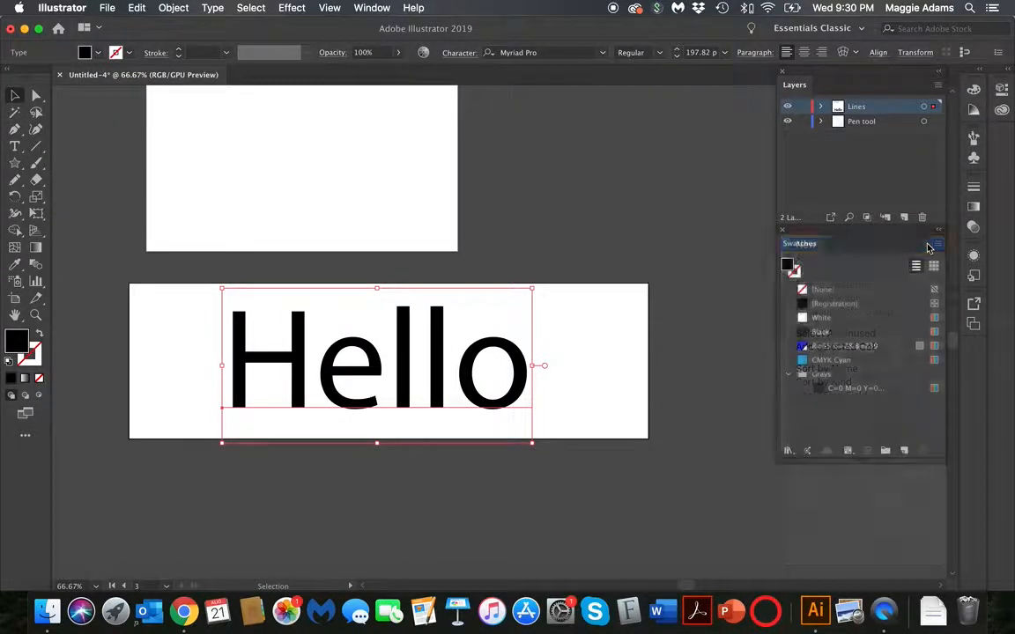
click(914, 240)
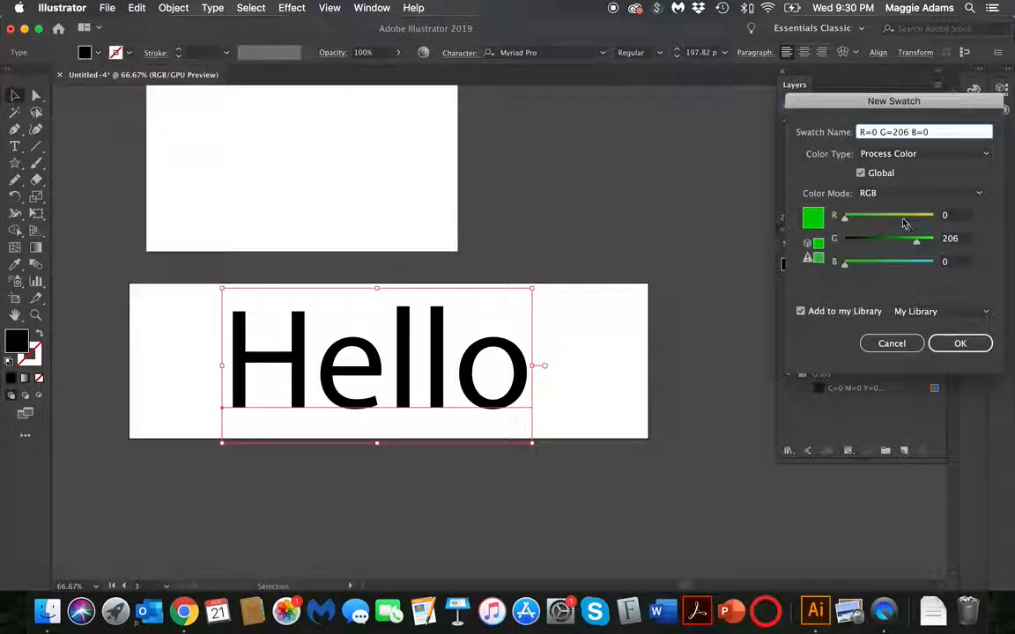
click(862, 217)
drag(850, 272, 868, 269)
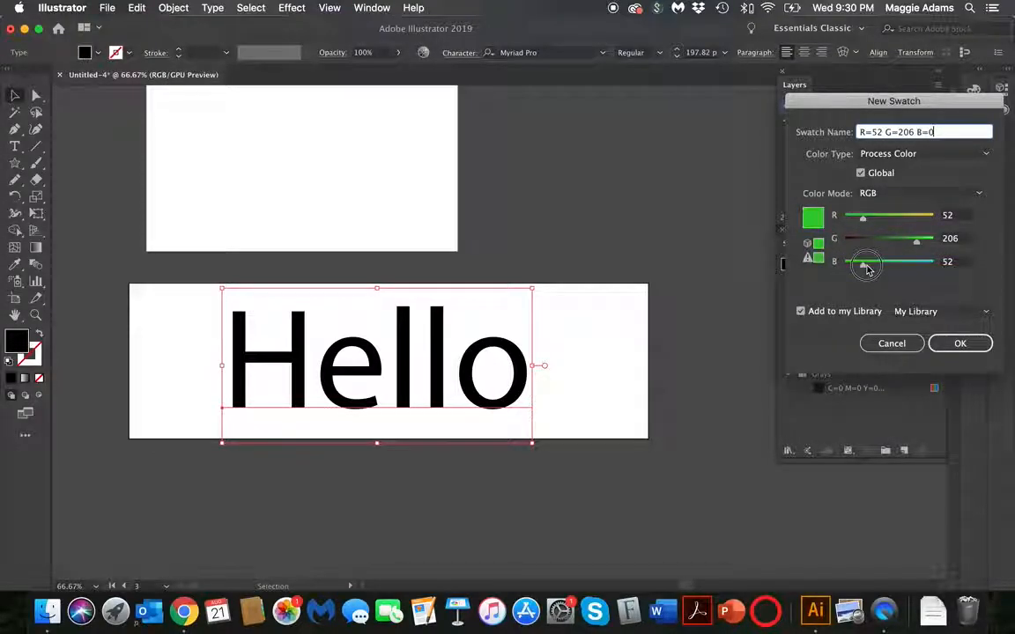
drag(916, 240, 887, 242)
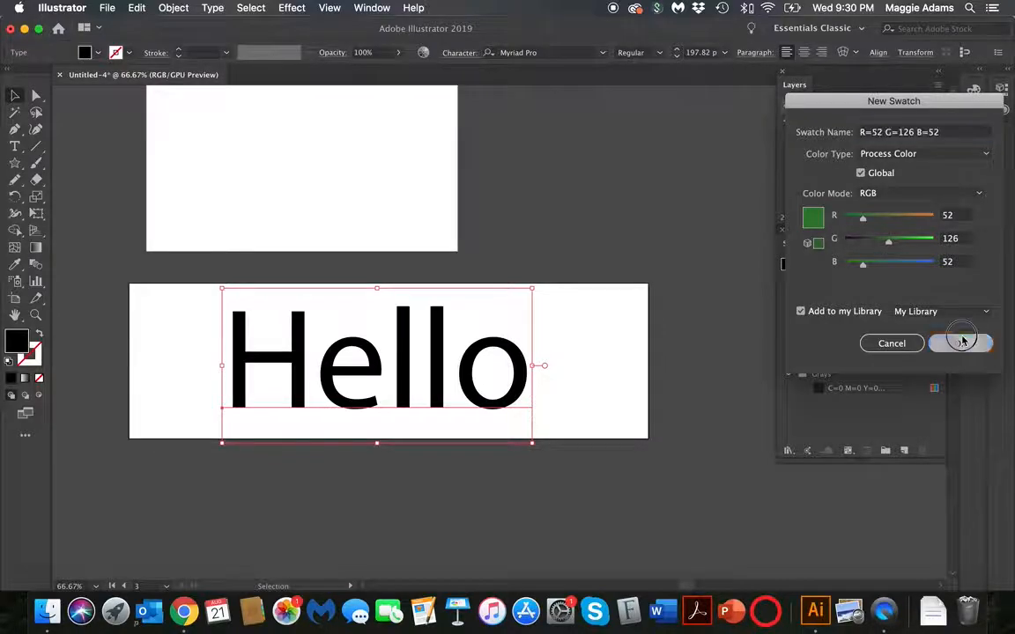
click(959, 342)
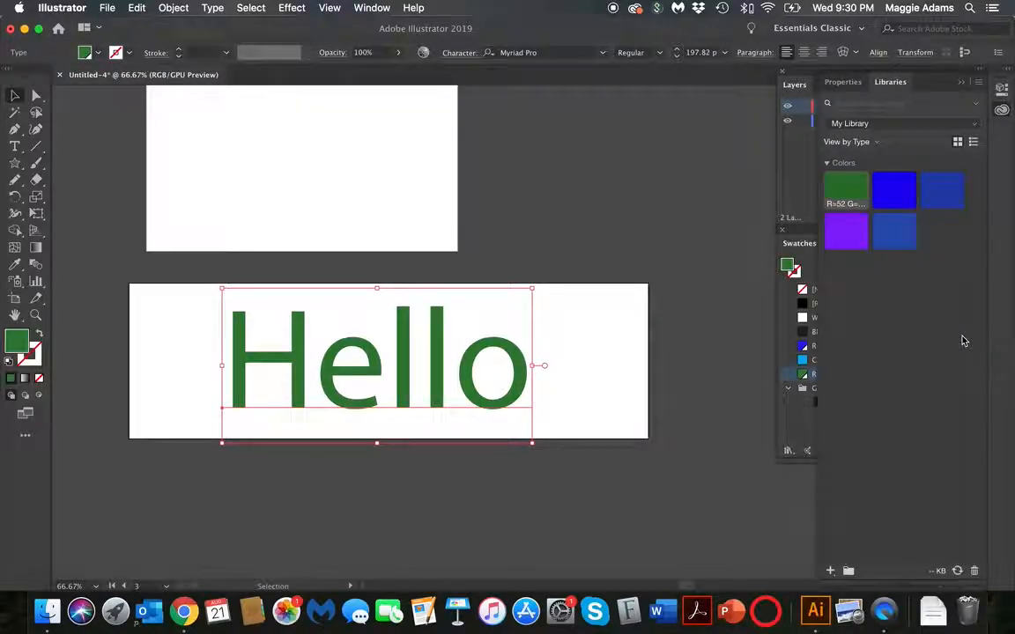
click(1001, 109)
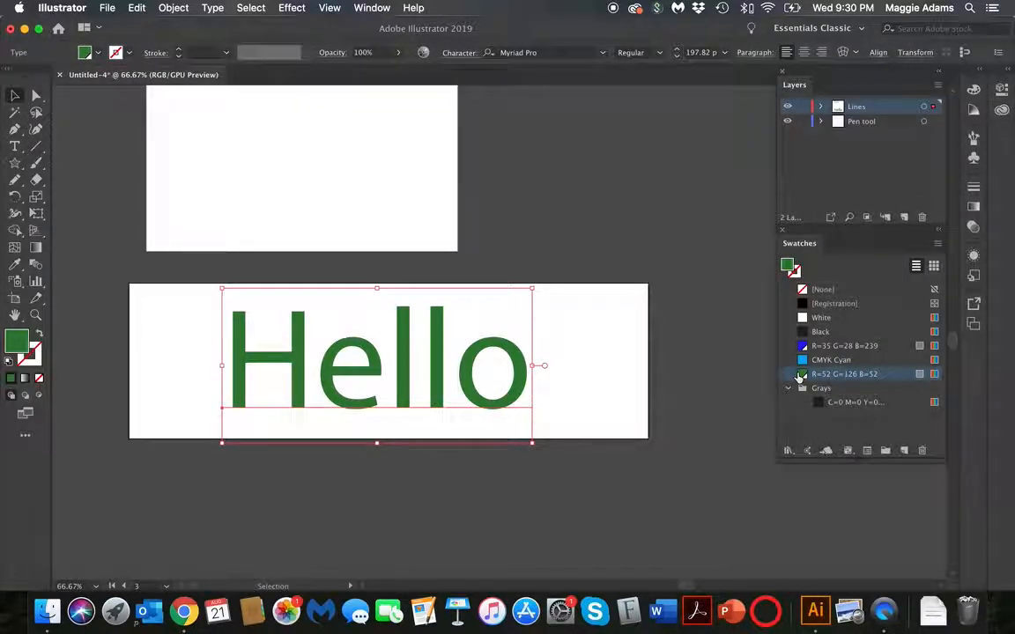
click(565, 396)
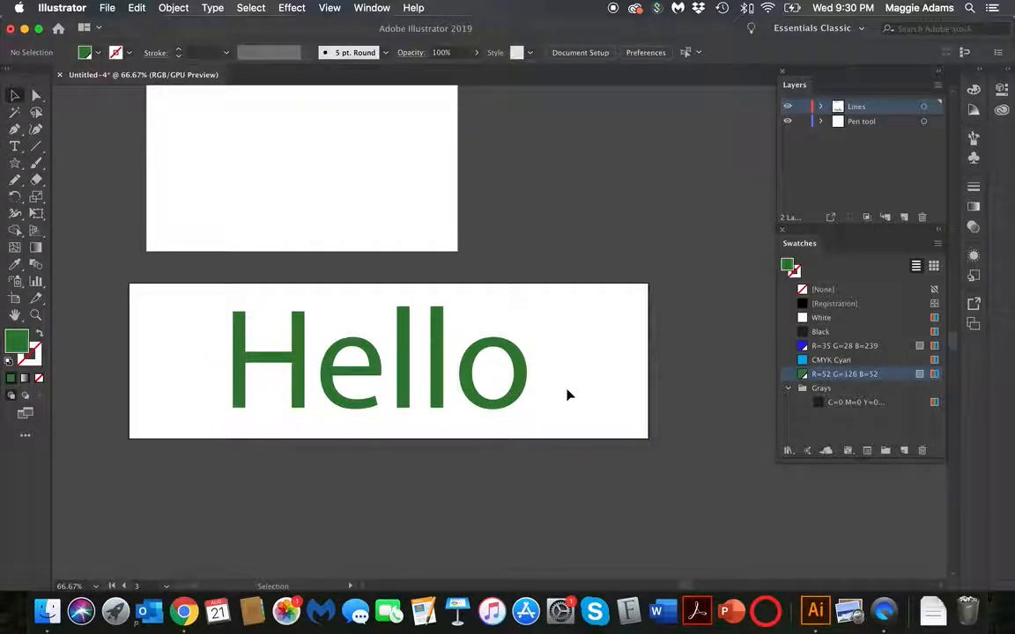
Extend the "Hello" text to read "Hello Guys" and select it as an object
click(516, 405)
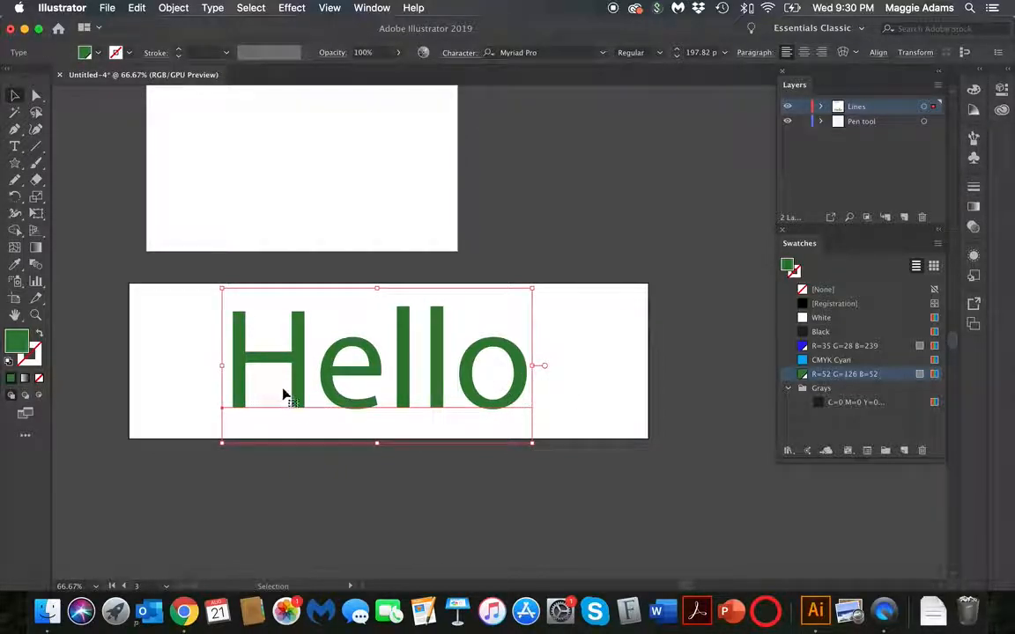
double_click(476, 395)
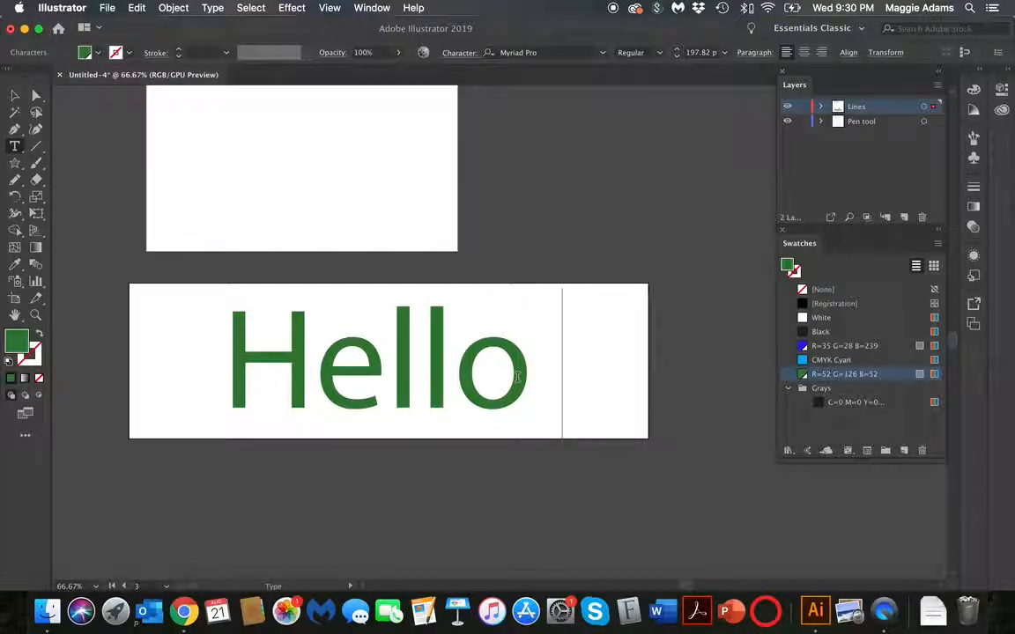
text(Guy)
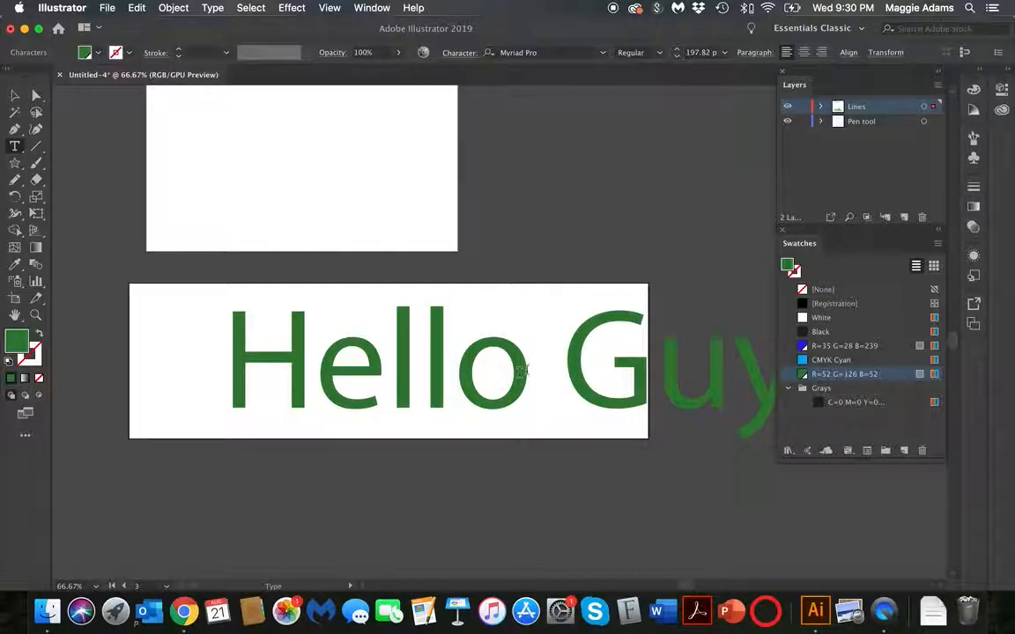
text(s)
click(16, 96)
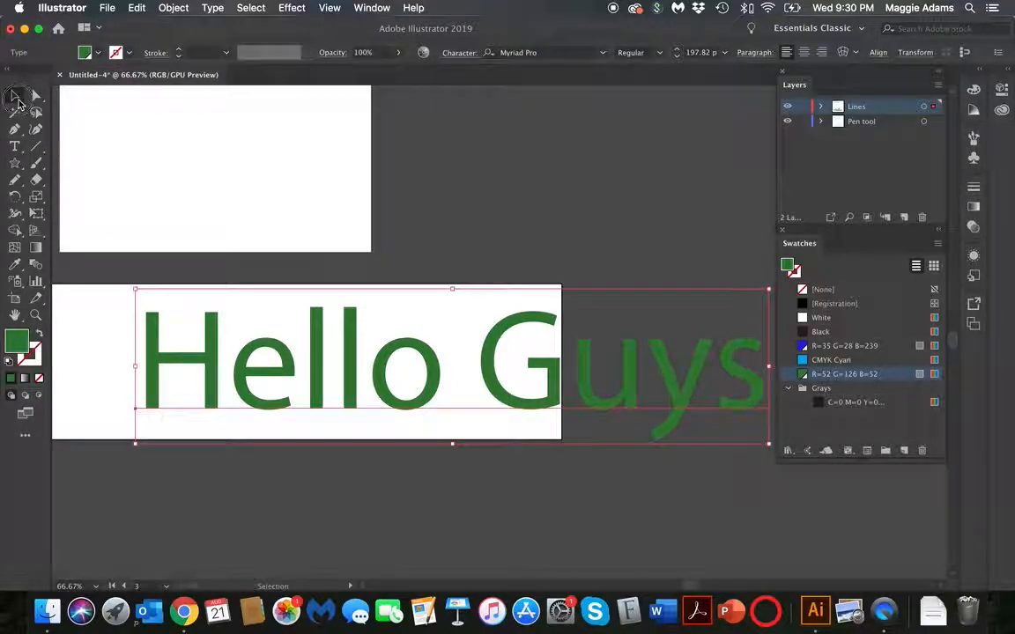
Scale the "Hello Guys" text down proportionally to about 152 pt, centre it roughly within its wide artboard, and deselect it
drag(544, 371, 462, 368)
scroll(455, 370, left, 5)
drag(773, 461, 628, 422)
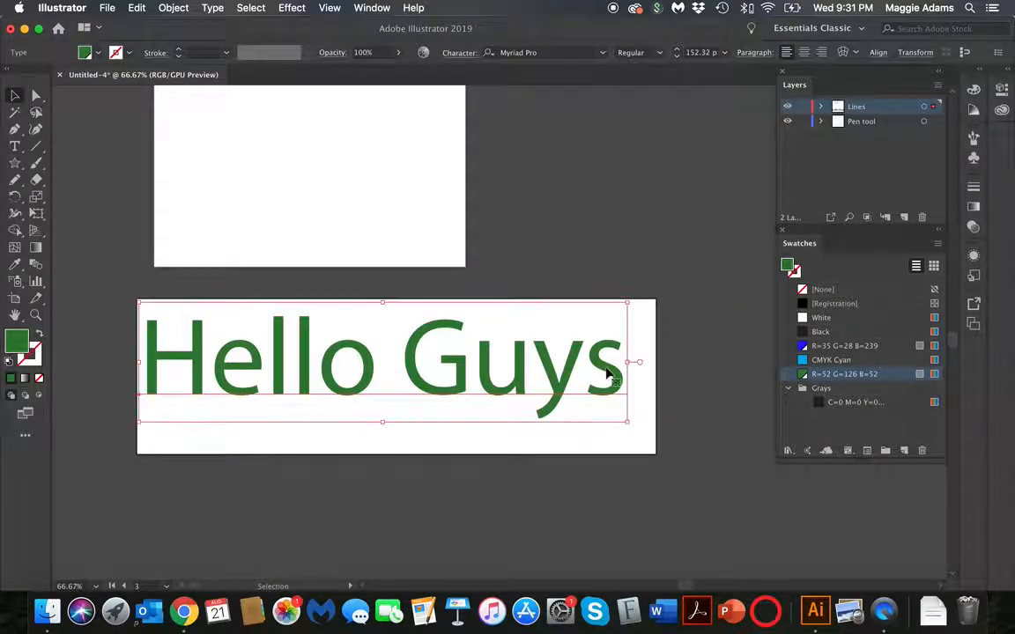
drag(600, 362, 616, 385)
click(603, 274)
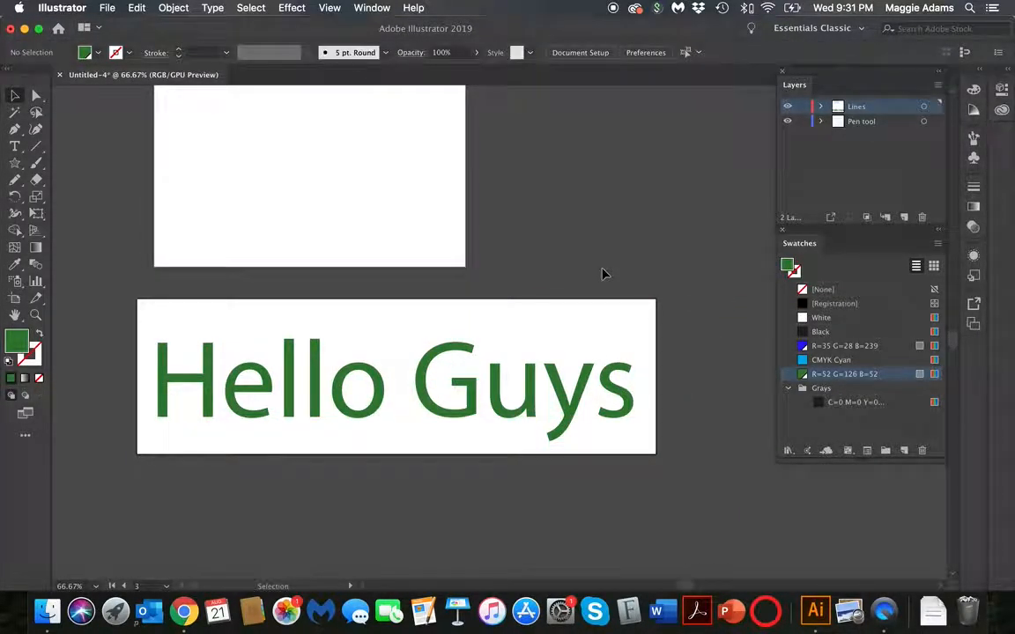
Select all the "Hello Guys" characters and reduce their font size in small increments to about 135 pt
click(543, 414)
triple_click(548, 414)
key(super+shift+comma)
key(super+shift+comma)
key(super+shift+comma)
key(super+shift+comma)
key(super+shift+comma)
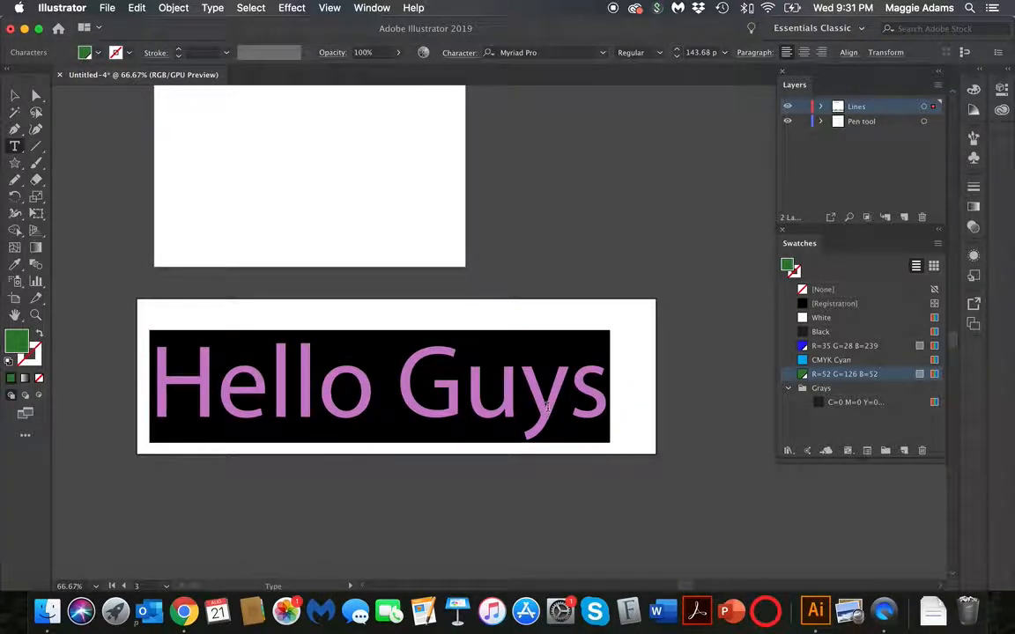
key(super+shift+comma)
key(super+shift+comma)
key(super+shift+comma)
key(super+shift+comma)
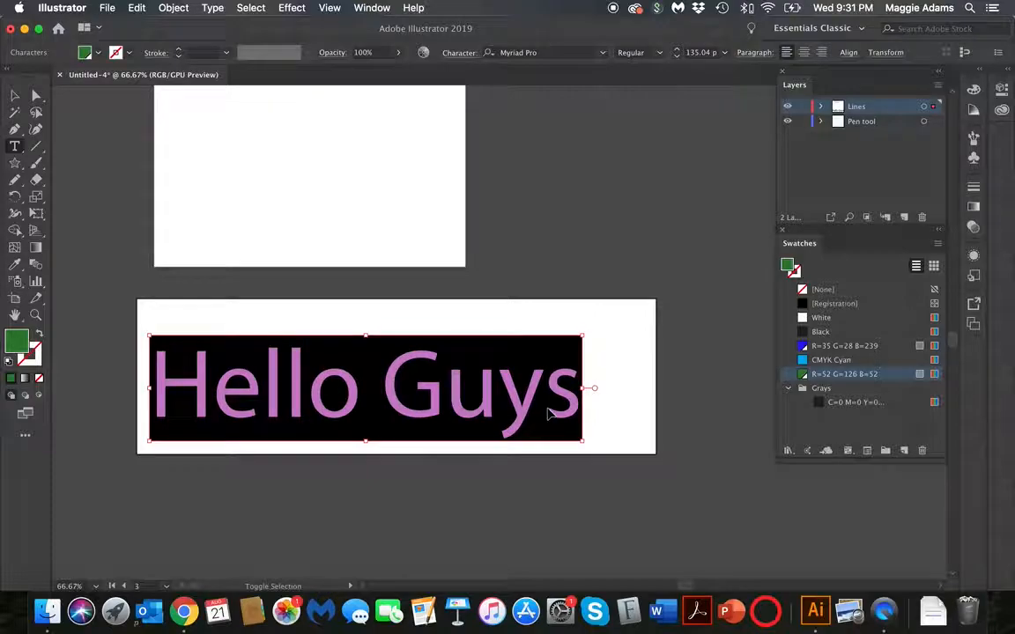
Increase the font size of "Hello Guys" in small increments to 148 pt and finish editing the text
key(super+shift+period)
key(super+shift+period)
key(super+shift+period)
key(super+shift+period)
key(super+shift+period)
key(super+shift+period)
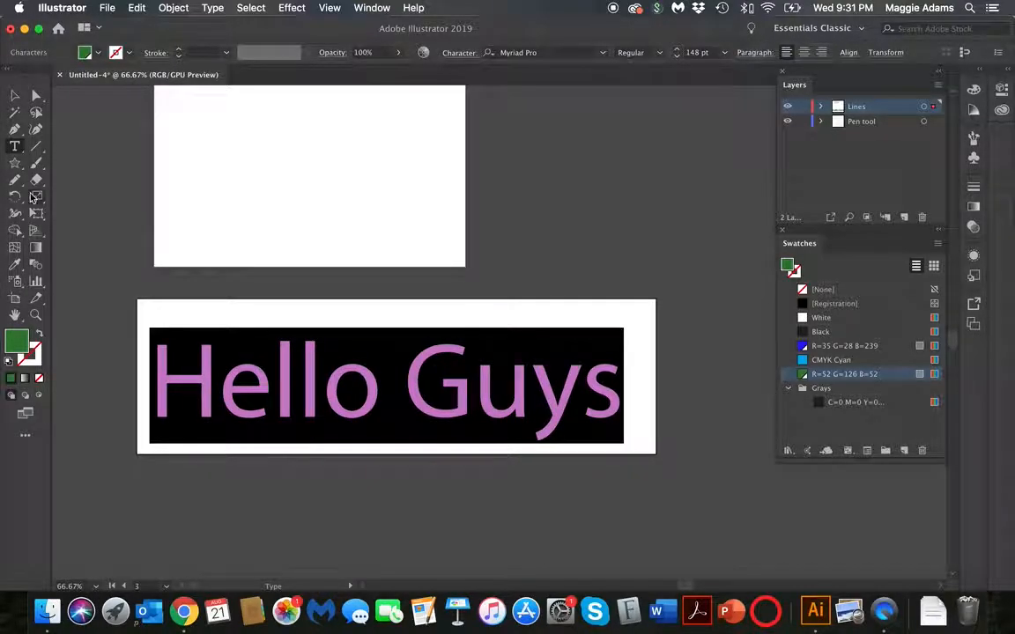
click(15, 93)
click(341, 409)
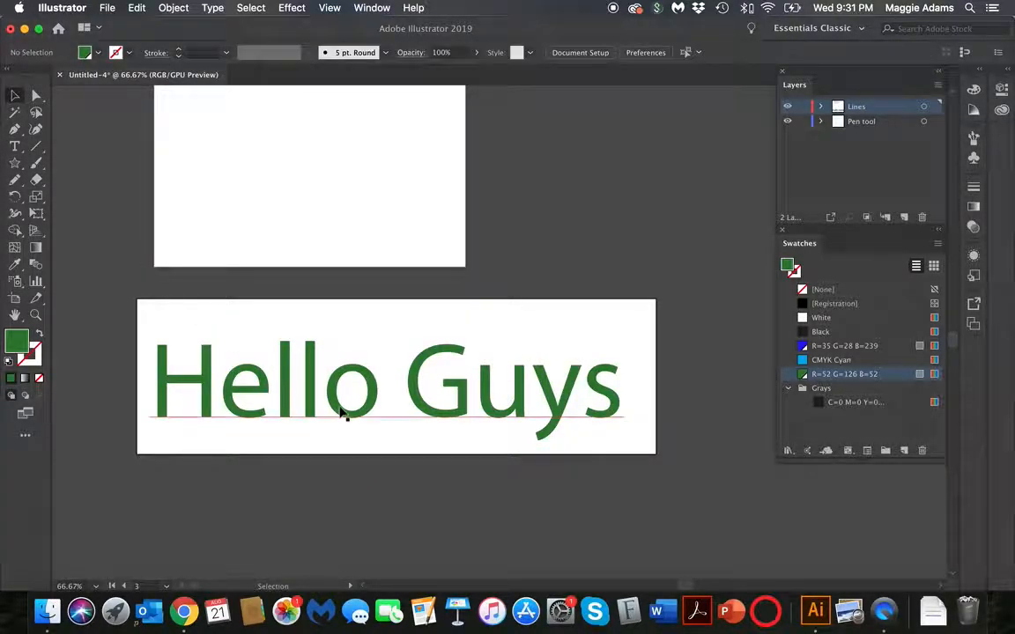
Deselect the artwork and create a new layer named "Text" above the Lines layer
click(557, 234)
scroll(557, 235, up, 3)
scroll(556, 235, right, 3)
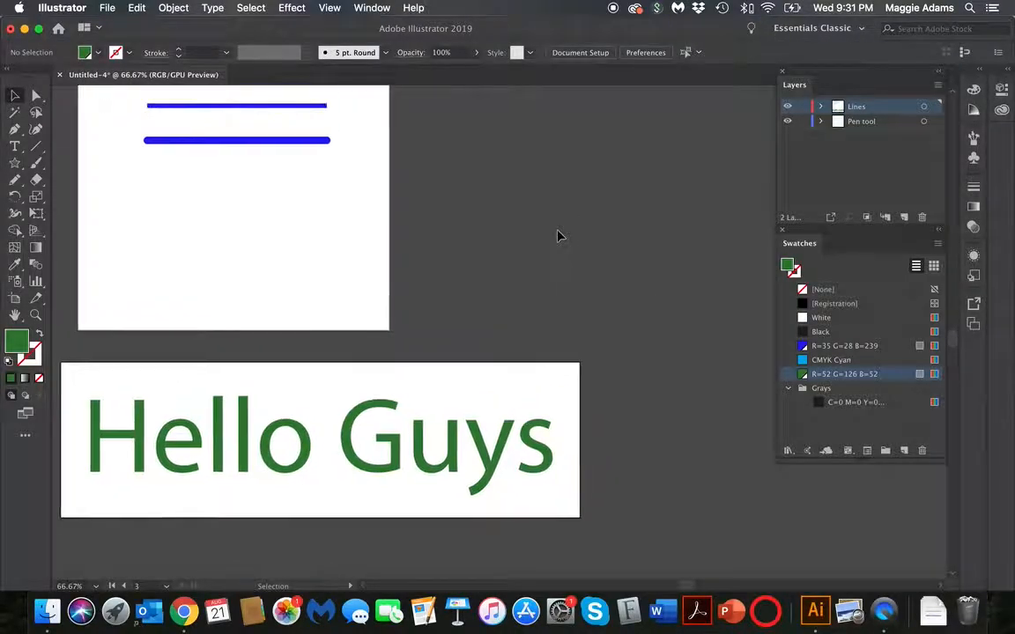
click(495, 483)
click(551, 346)
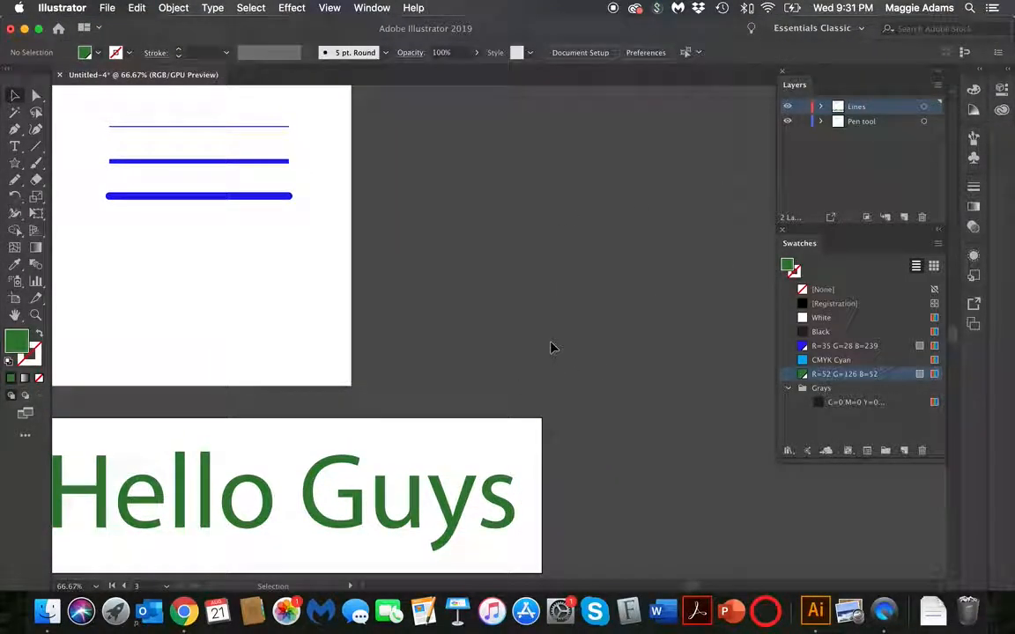
click(903, 218)
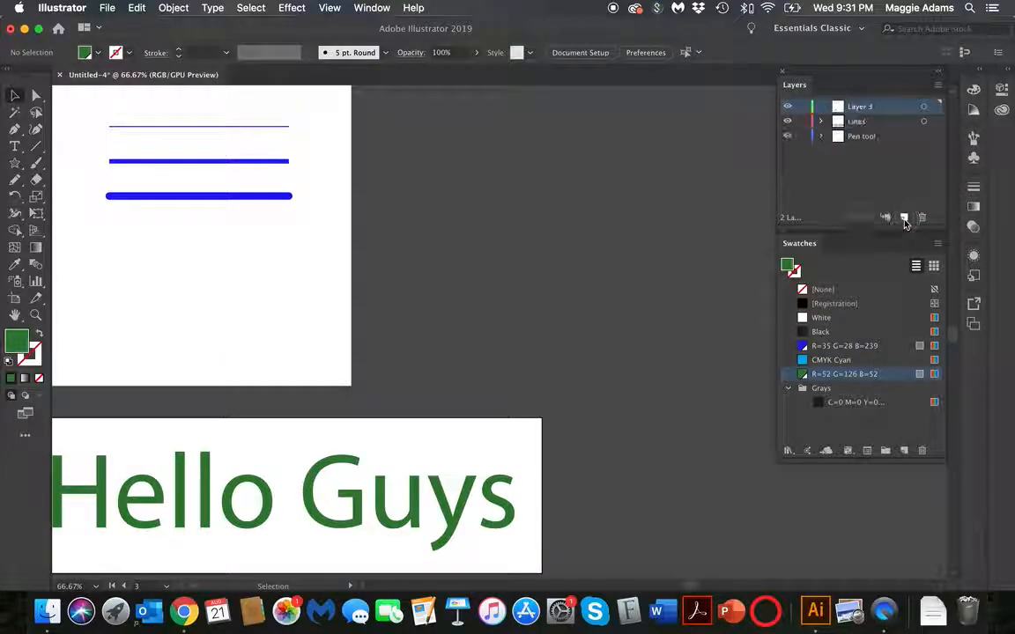
double_click(859, 107)
text(T)
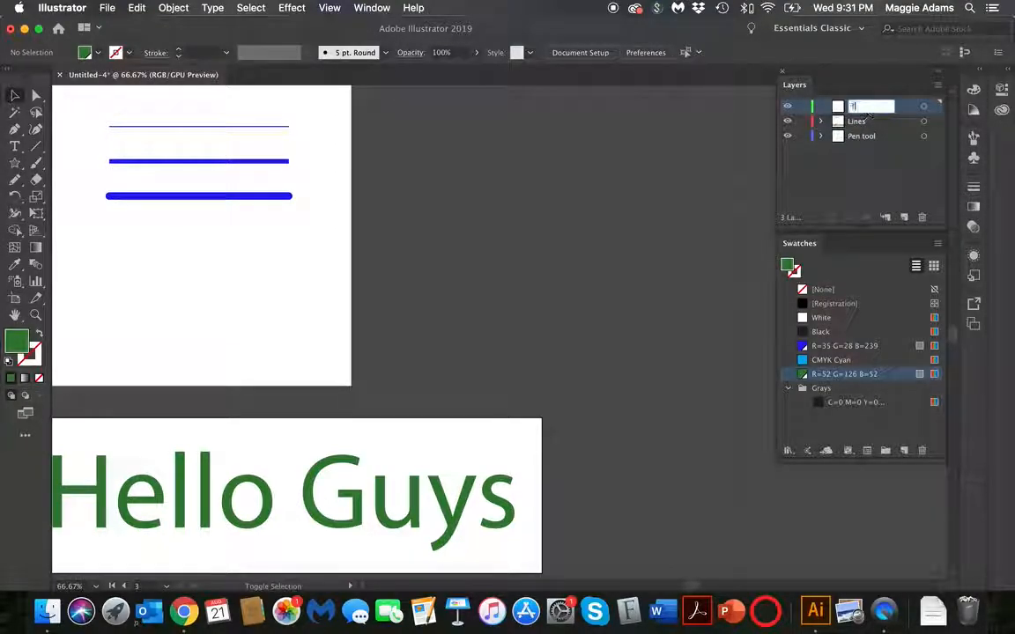
text(ext)
key(Return)
Move the "Hello Guys" text from the Lines layer to the Text layer, and select the text and the blue lines to check their layers
click(448, 509)
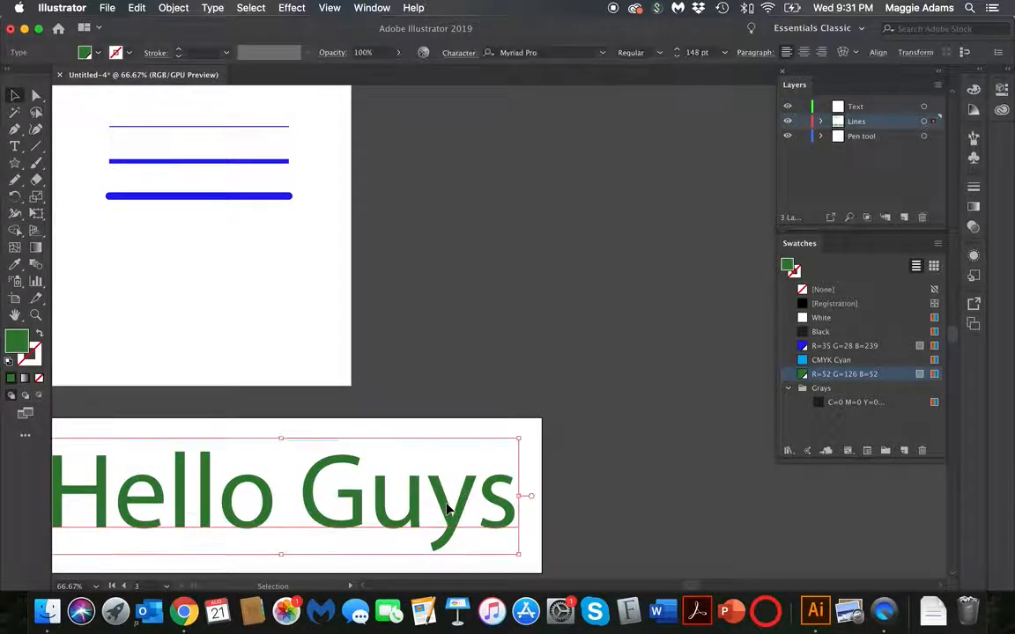
drag(934, 123, 933, 106)
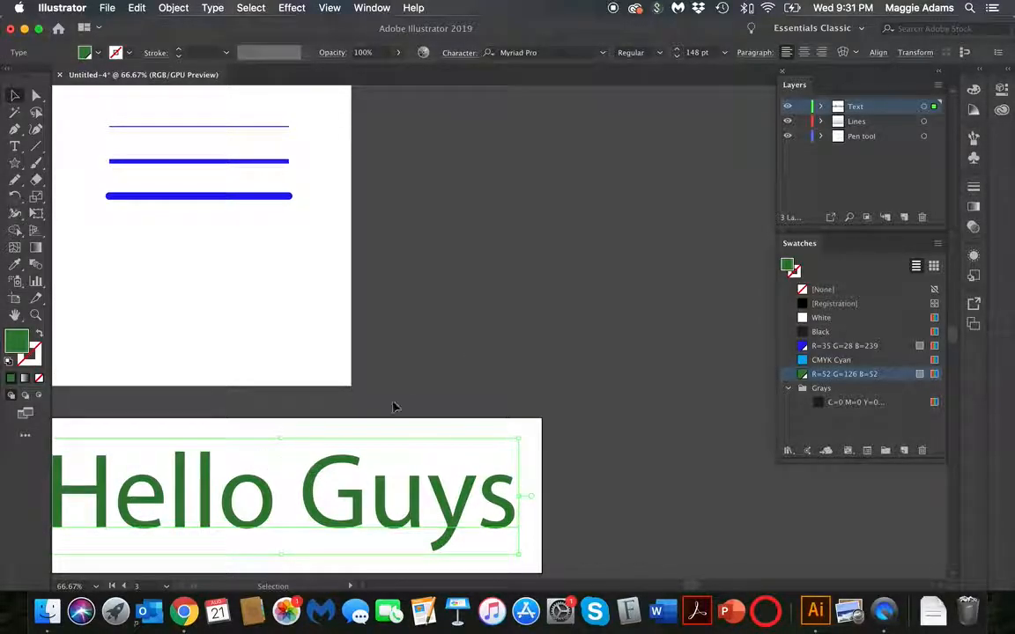
click(429, 380)
click(448, 516)
click(472, 333)
scroll(472, 324, up, 5)
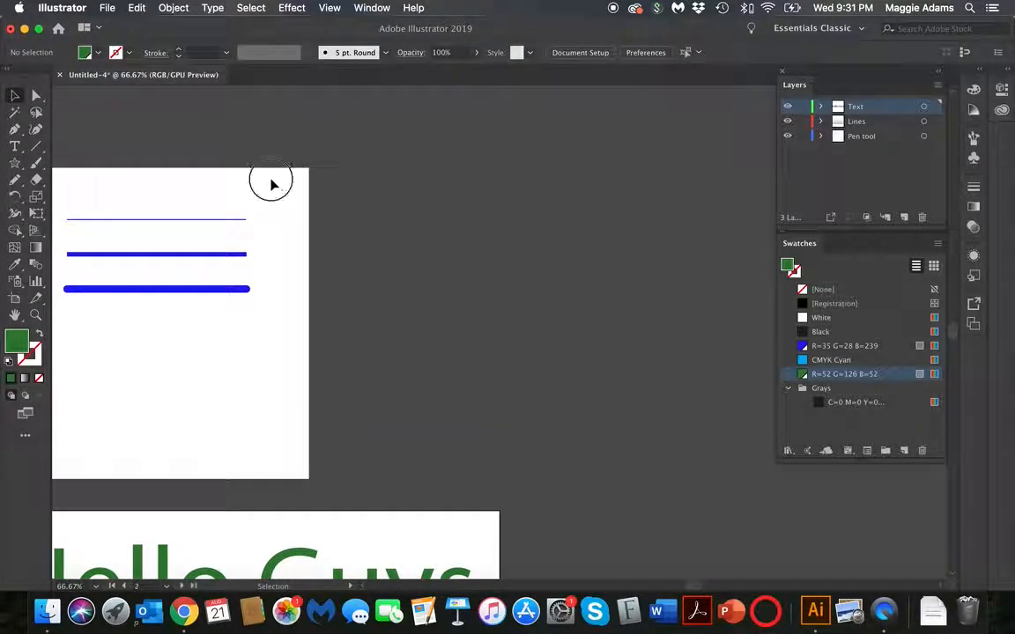
drag(272, 182, 219, 349)
click(370, 225)
Add a 6 by 6 in artboard beside the one containing the blue lines, then leave artboard editing
click(14, 298)
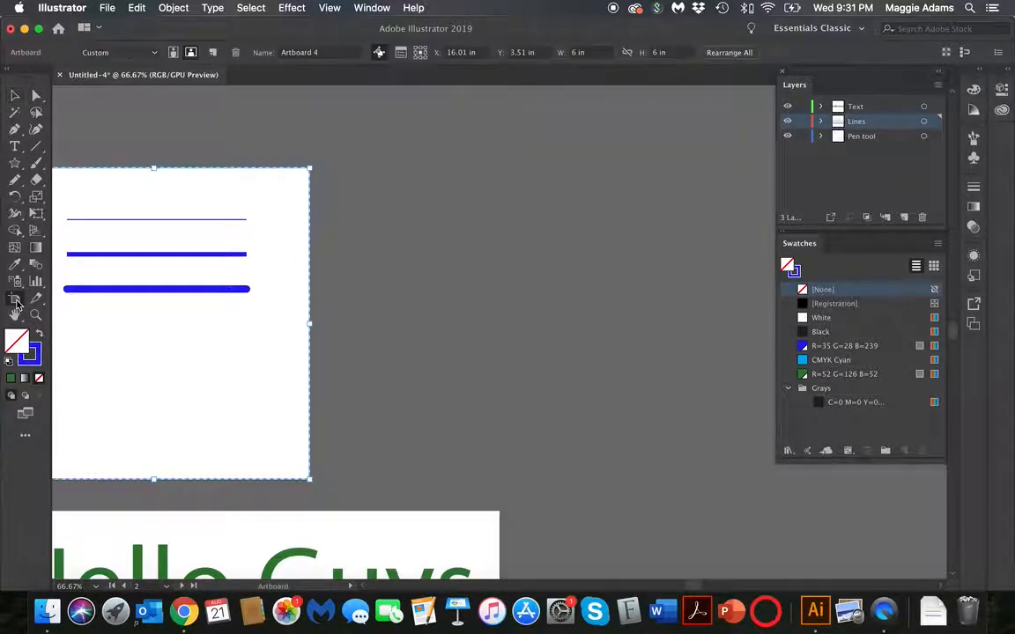
drag(357, 170, 681, 480)
click(585, 55)
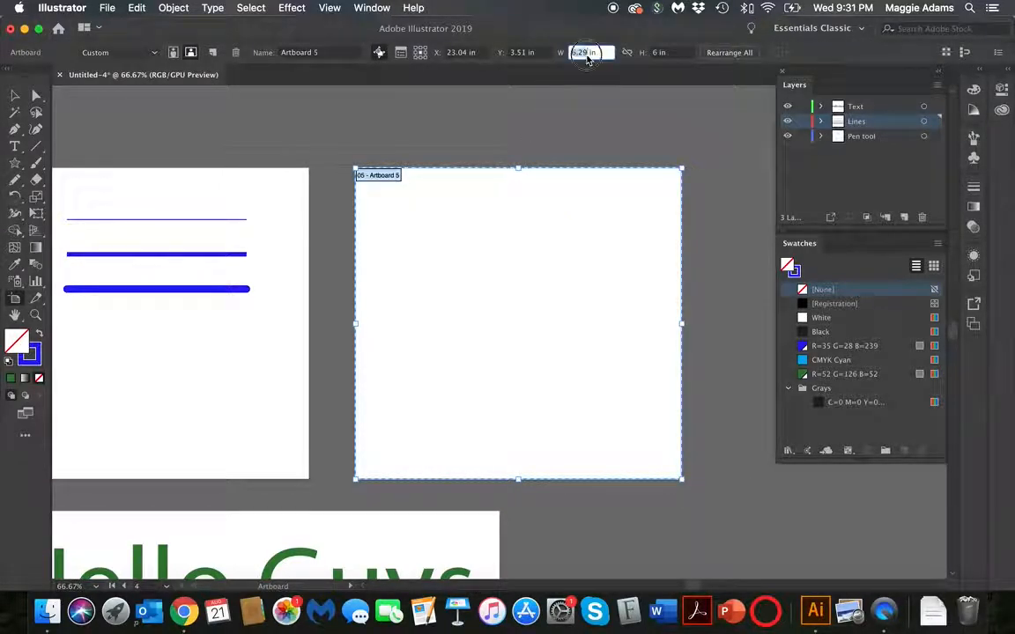
key(Return)
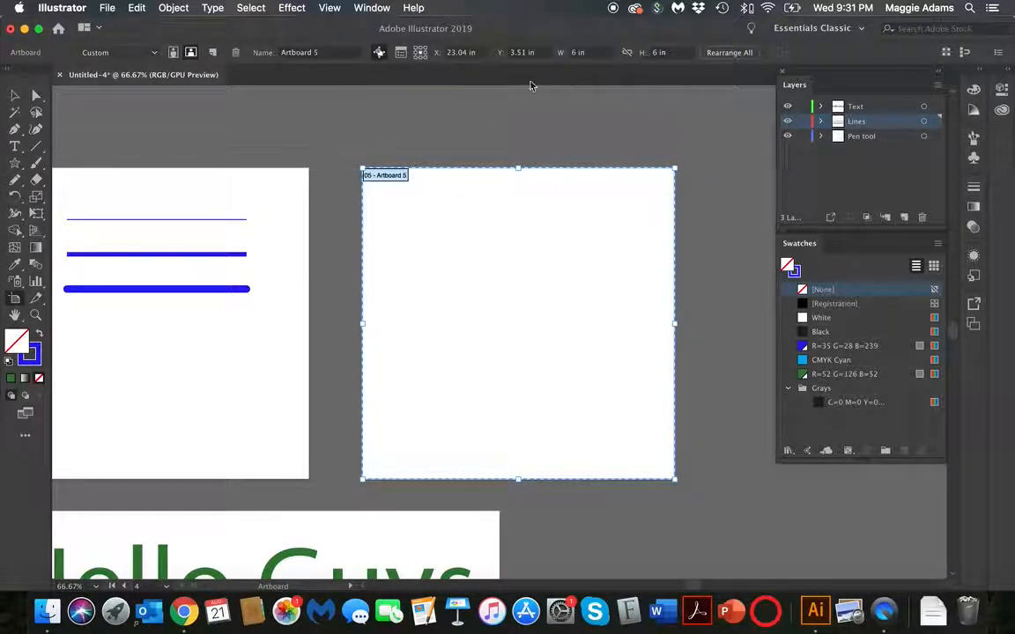
click(15, 95)
Paint a freehand S-shaped curve across the new artboard with the Paintbrush, using the blue stroke and 5 pt. Round brush
click(38, 165)
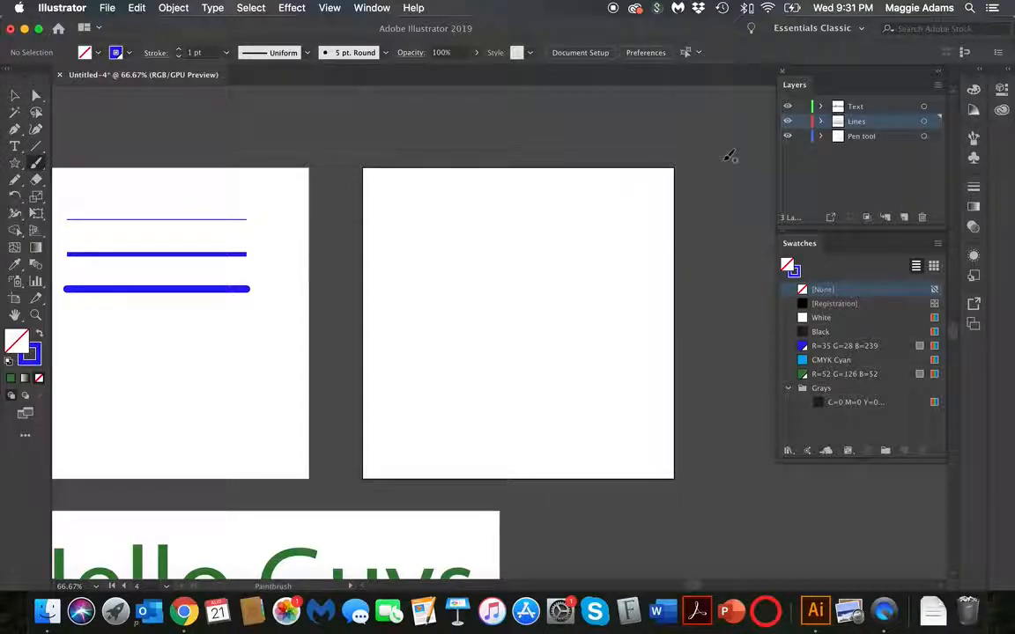
click(973, 138)
drag(895, 222, 893, 336)
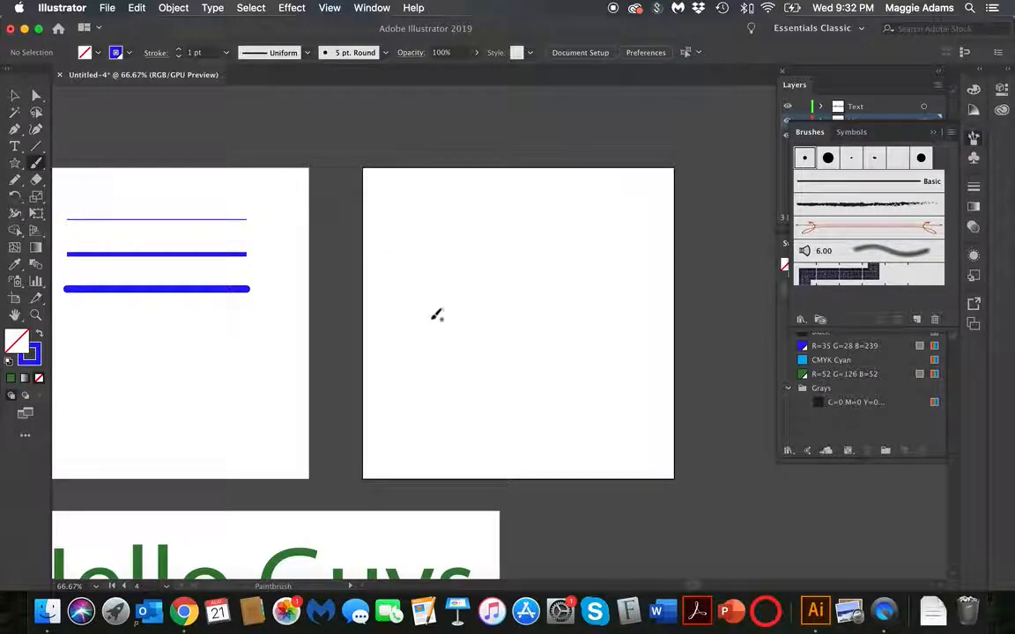
mouse_move(475, 350)
mouse_down()
mouse_move(489, 244)
mouse_move(640, 340)
mouse_up()
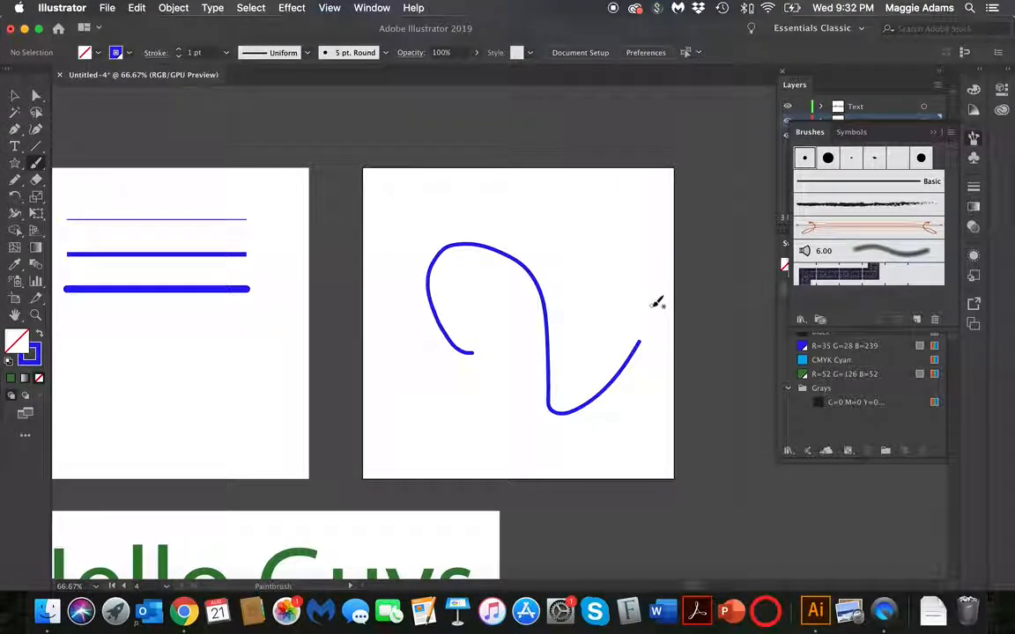
Select the painted curve and try the charcoal and Basic brushes on it, ending with the 3 pt. Oval brush
click(16, 96)
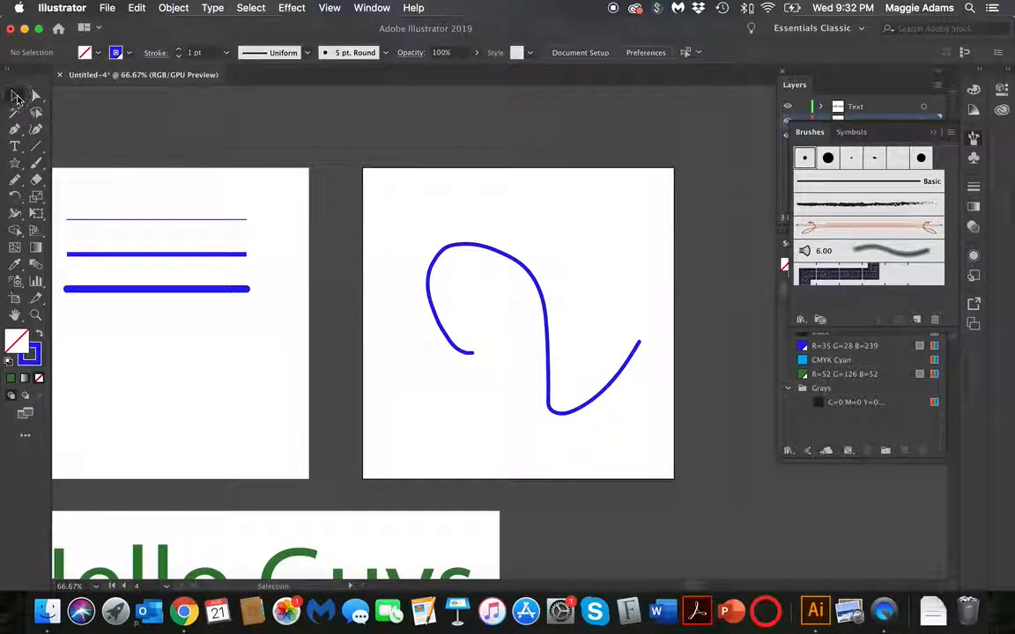
click(481, 246)
click(898, 206)
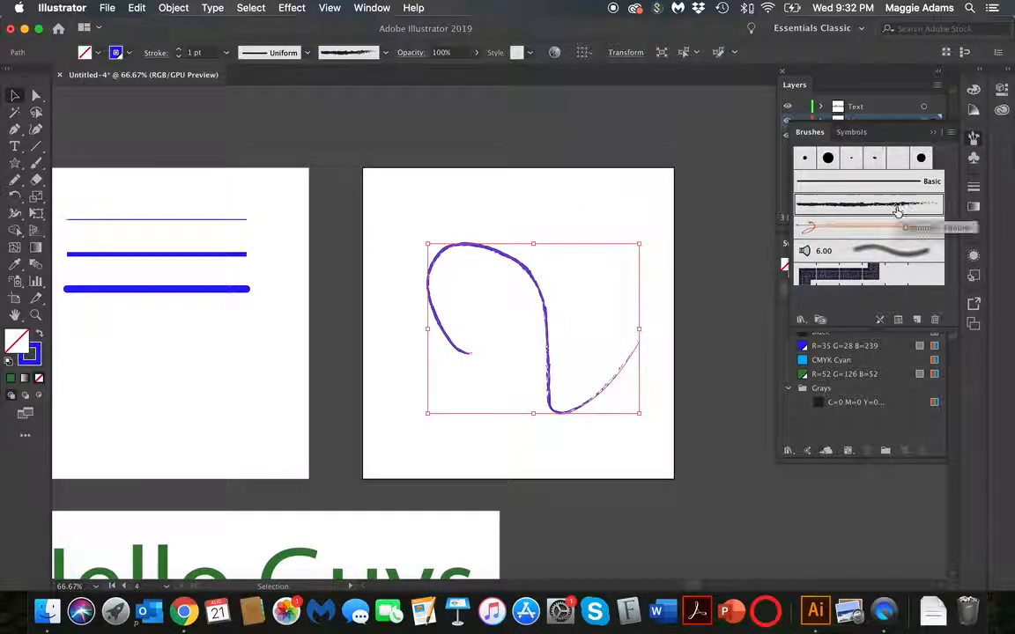
click(875, 180)
click(875, 158)
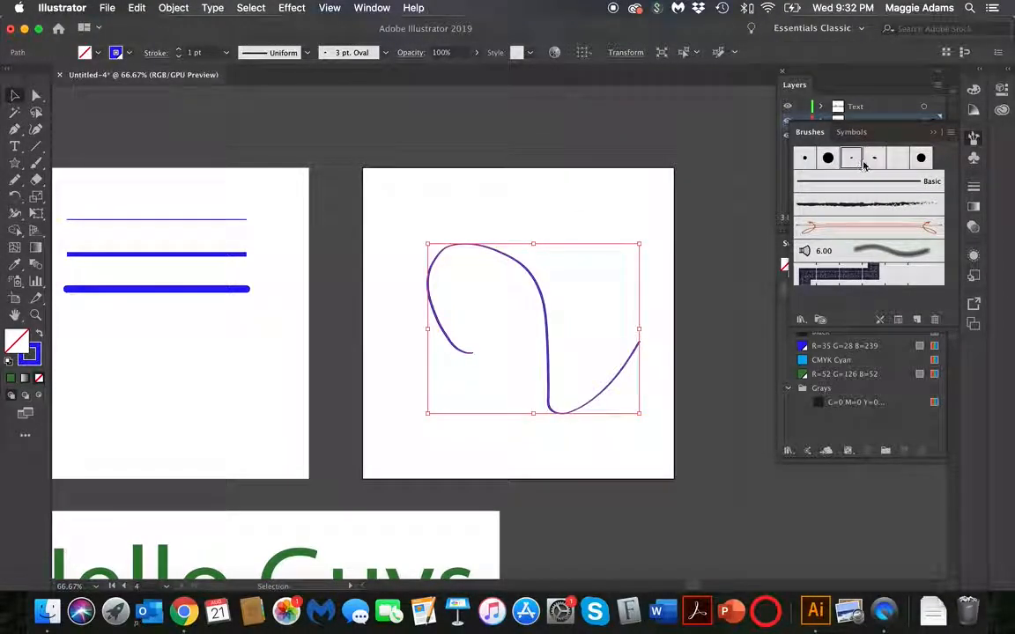
Try other brushes from the default set on the selected curve, ending with the rough charcoal brush
click(898, 160)
click(920, 160)
click(896, 204)
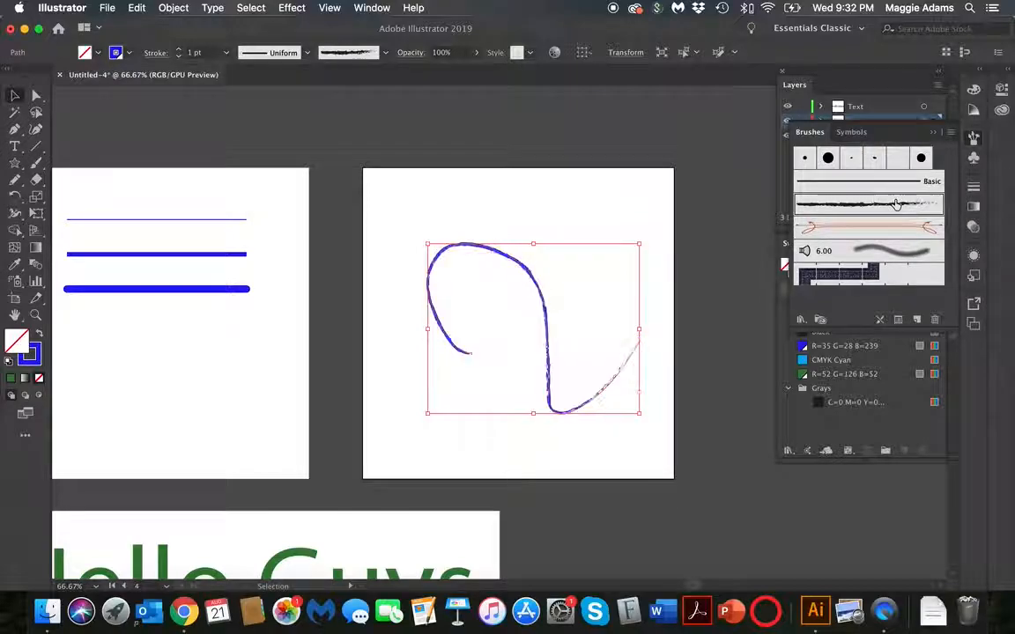
click(879, 231)
click(879, 207)
click(881, 251)
click(878, 207)
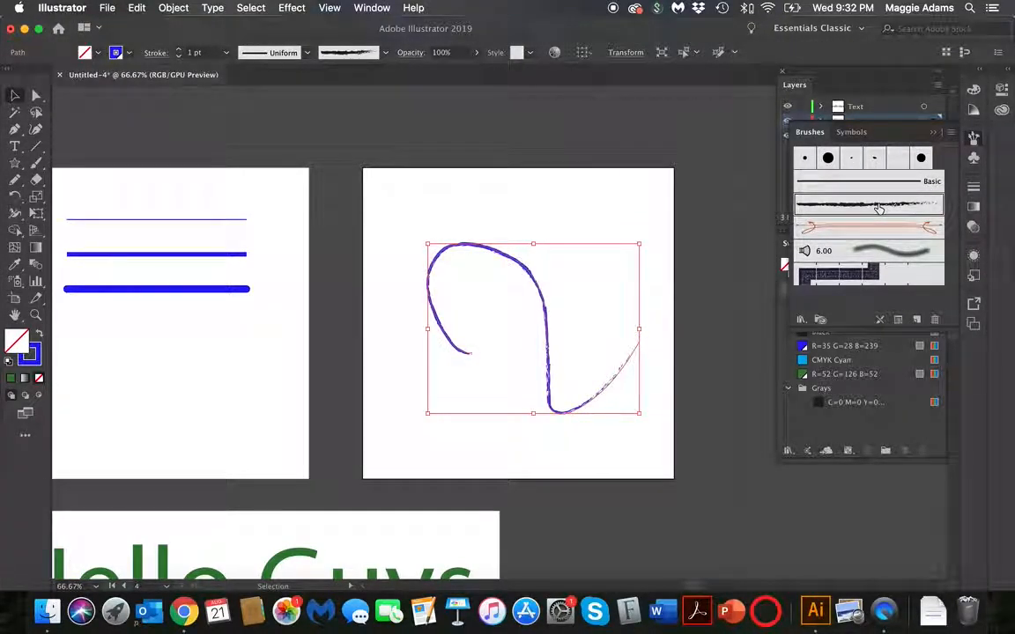
Open the Artistic_Calligraphic brush library, then reposition and enlarge it so that all its brushes can be seen
click(952, 132)
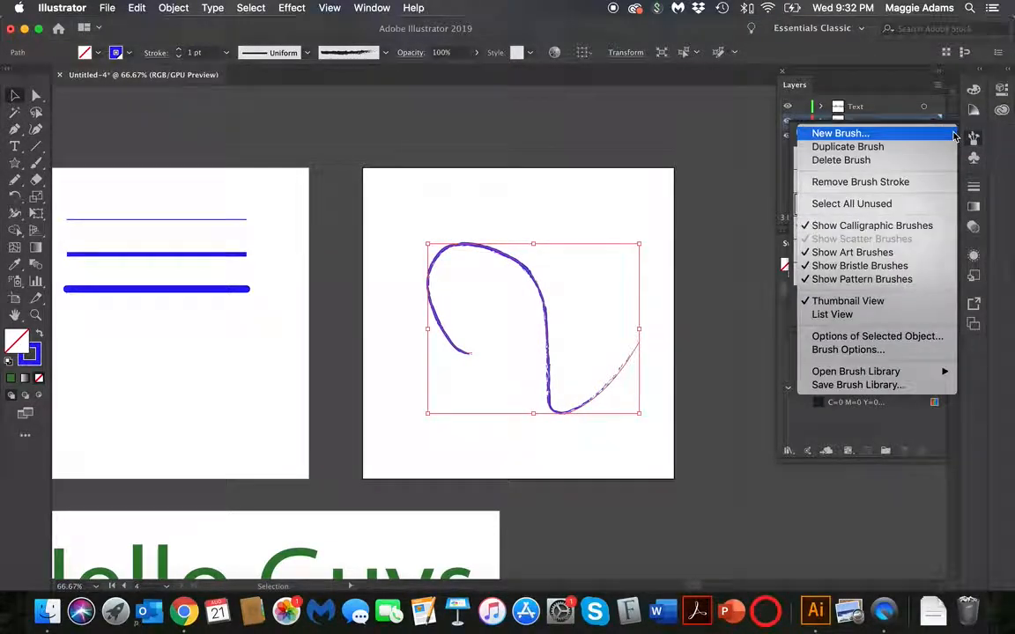
mouse_move(879, 374)
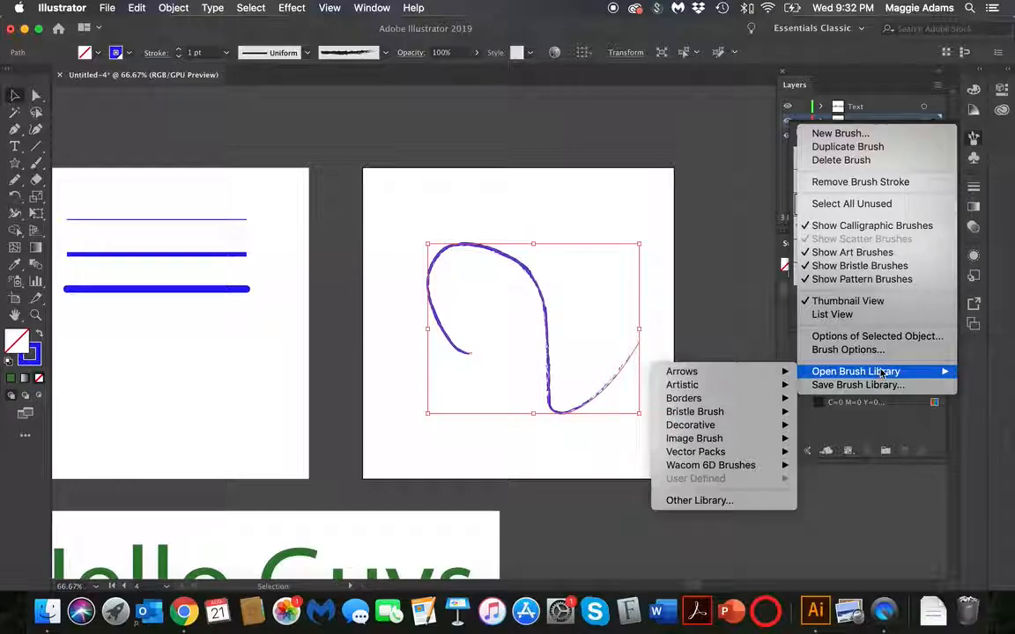
click(916, 88)
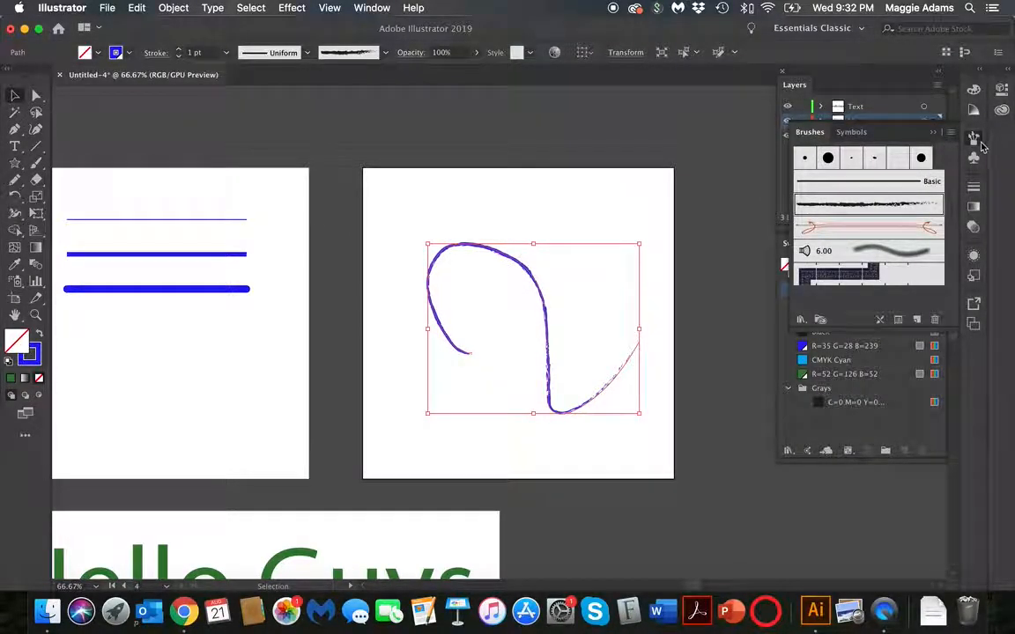
click(951, 133)
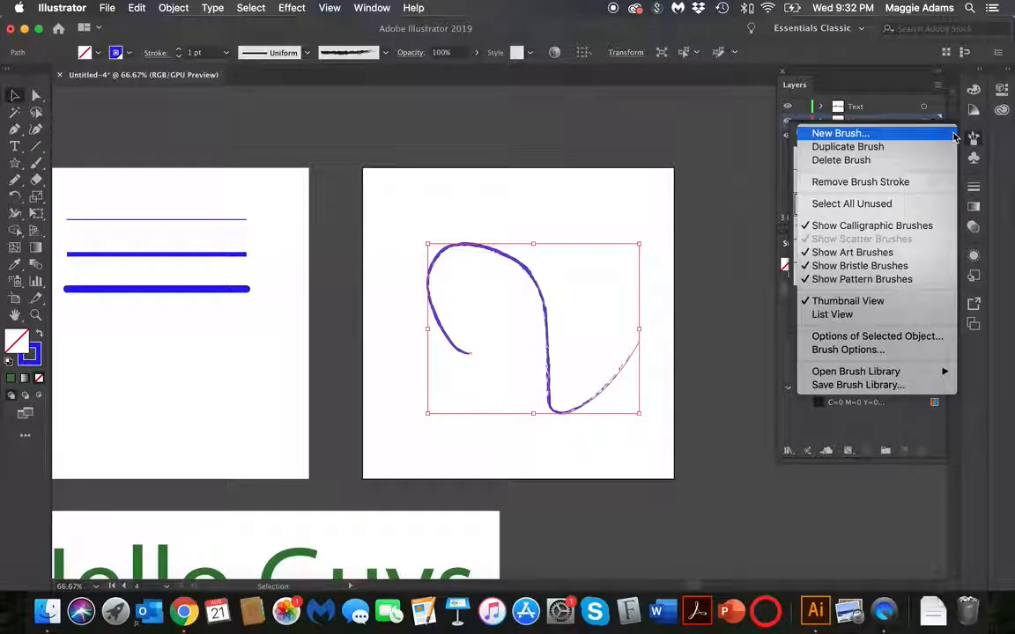
mouse_move(819, 371)
mouse_move(708, 390)
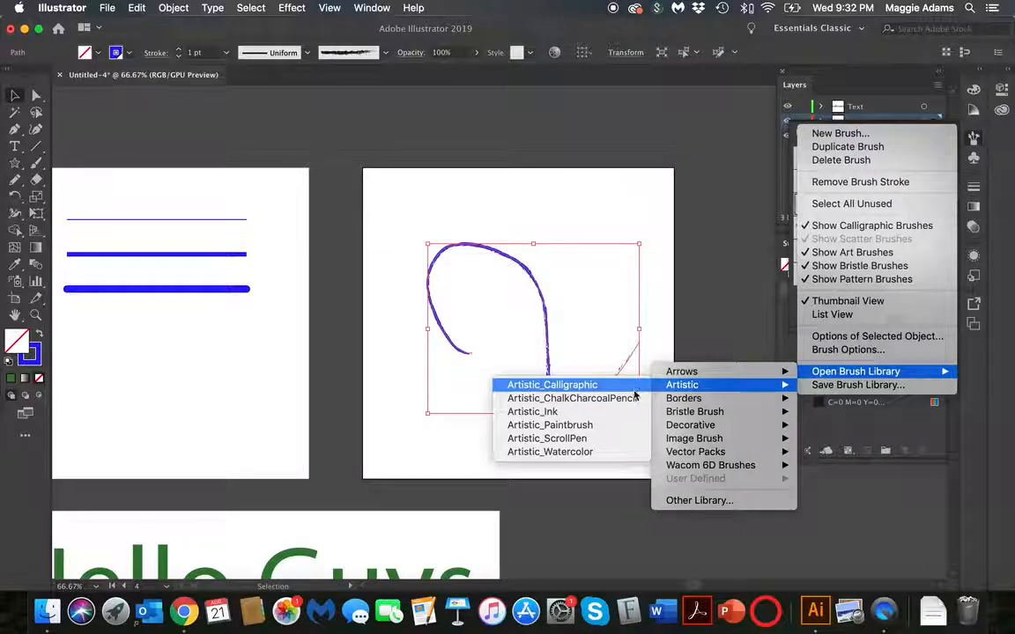
click(624, 390)
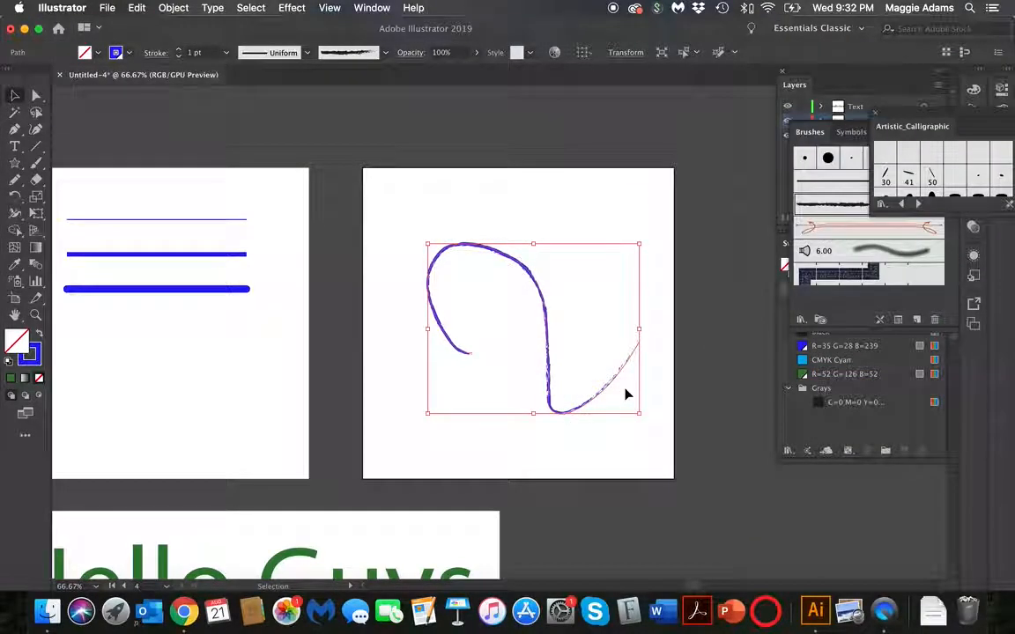
drag(976, 127, 769, 115)
drag(781, 200, 780, 392)
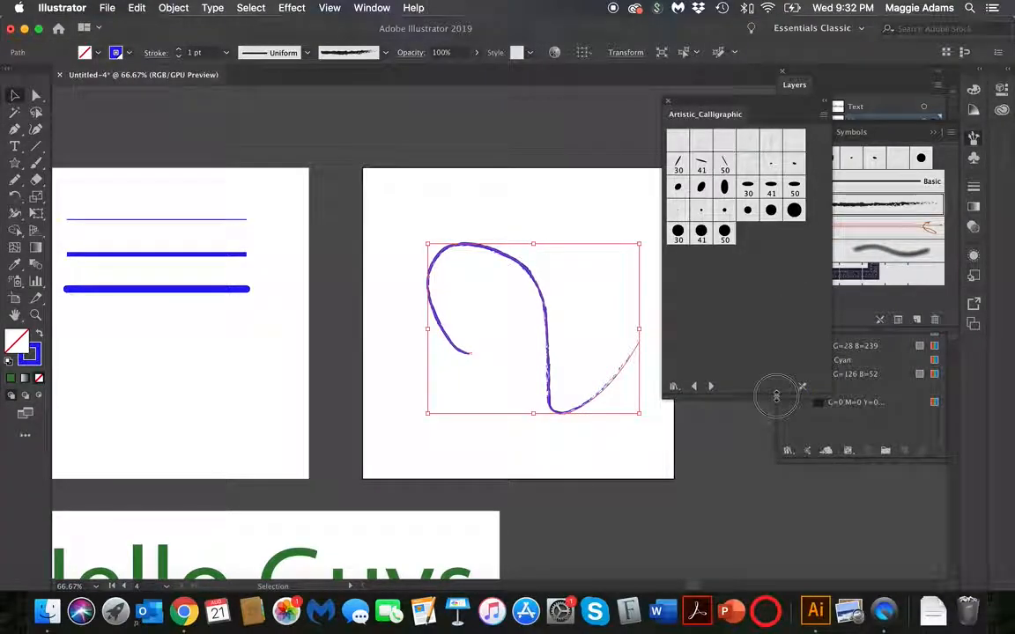
Switch to the Artistic_ChalkCharcoalPencil library and apply its wide, scratchy scribble brush to the selected curve, enlarging the library for easier browsing
click(711, 387)
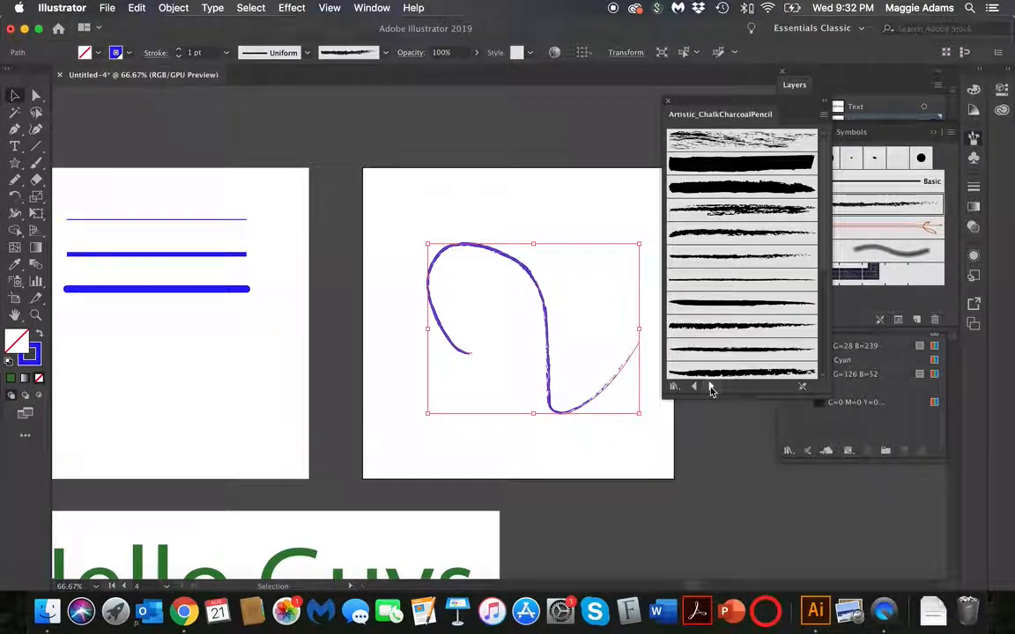
click(738, 211)
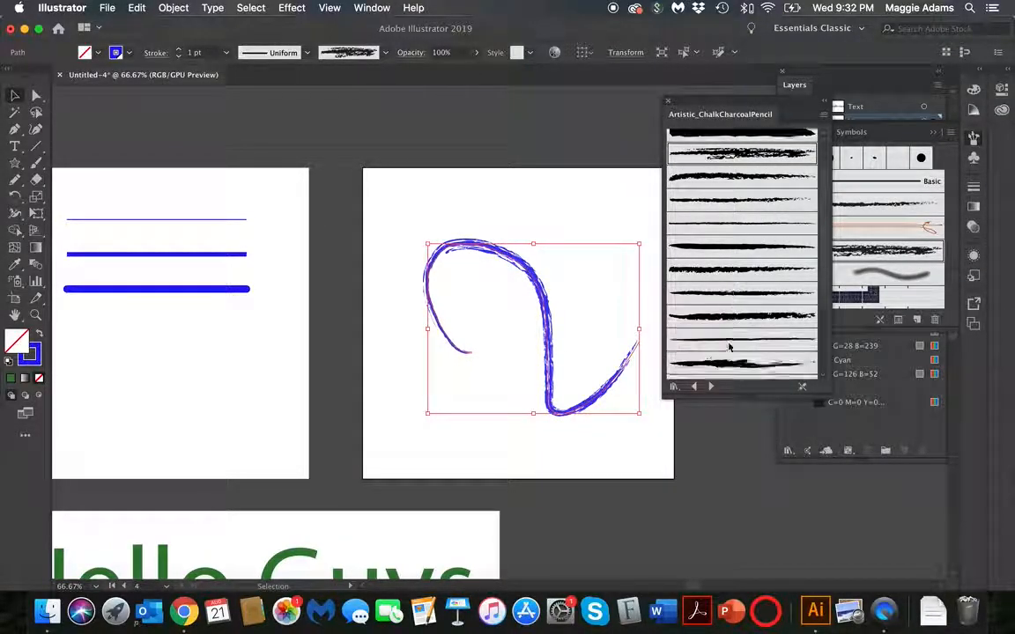
click(732, 140)
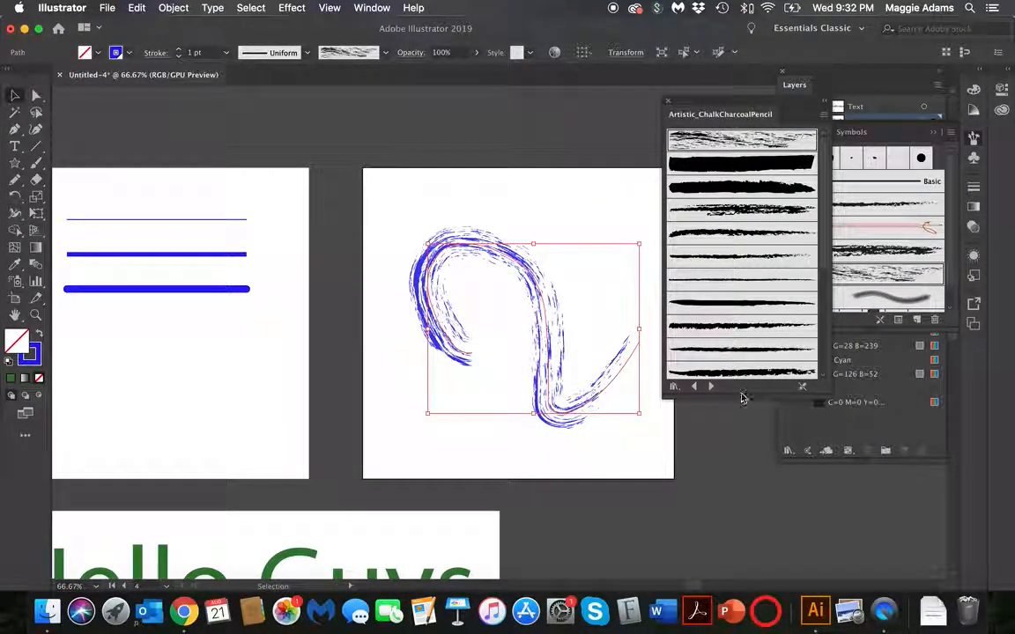
drag(741, 394, 741, 445)
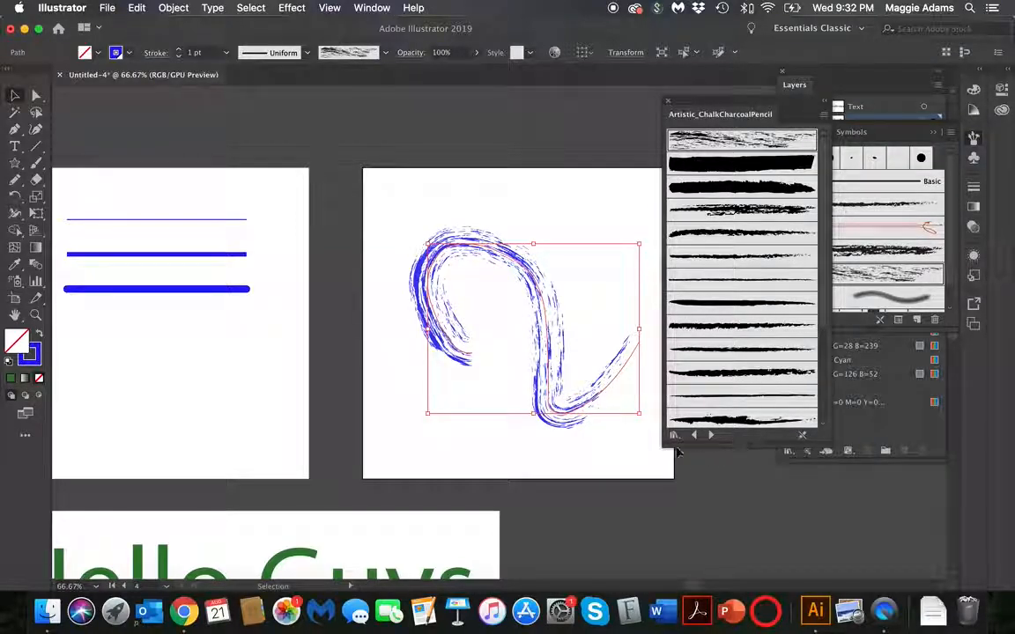
Shift the S-shaped curve slightly up and left, and paint a second arched stroke above it with the same scribble brush
drag(517, 256, 481, 250)
click(36, 166)
drag(449, 196, 616, 254)
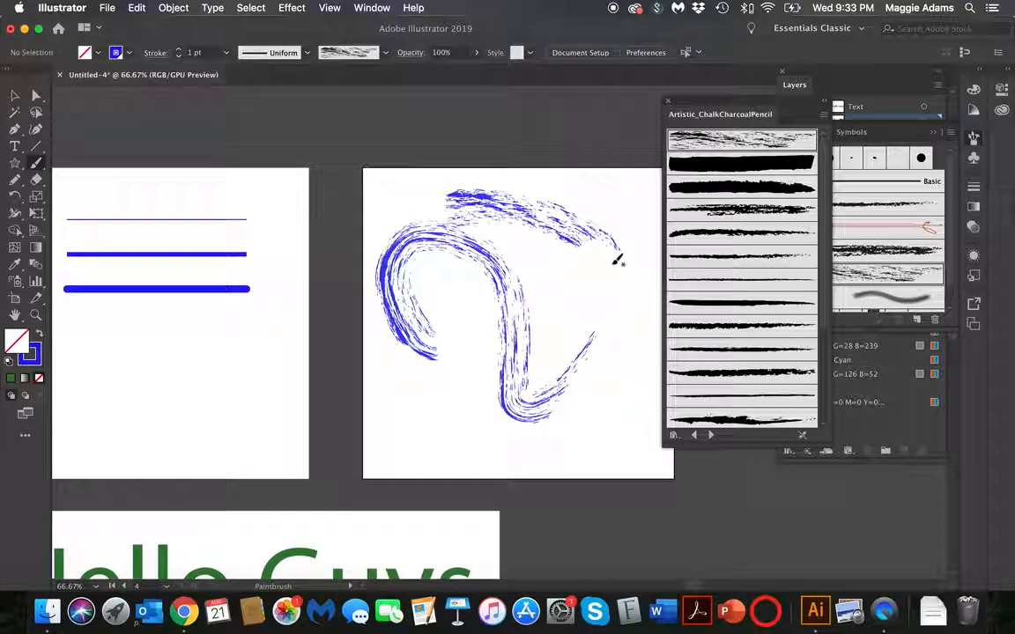
Try the Artistic_Ink splatter brushes on the arched stroke, ending with the fine splatter, and move the stroke down over the curve
click(710, 434)
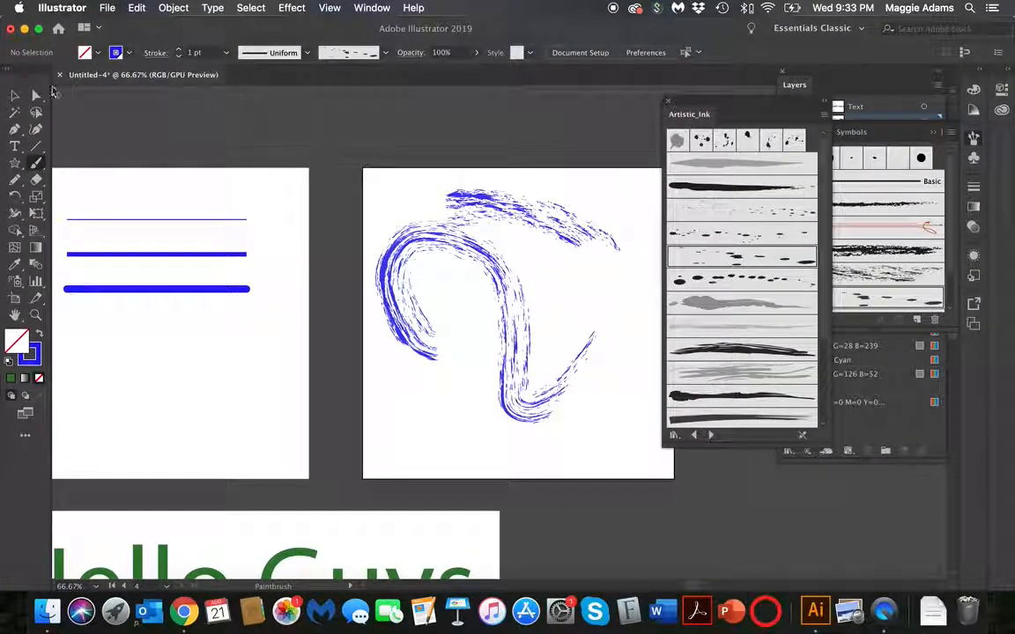
click(15, 96)
click(530, 208)
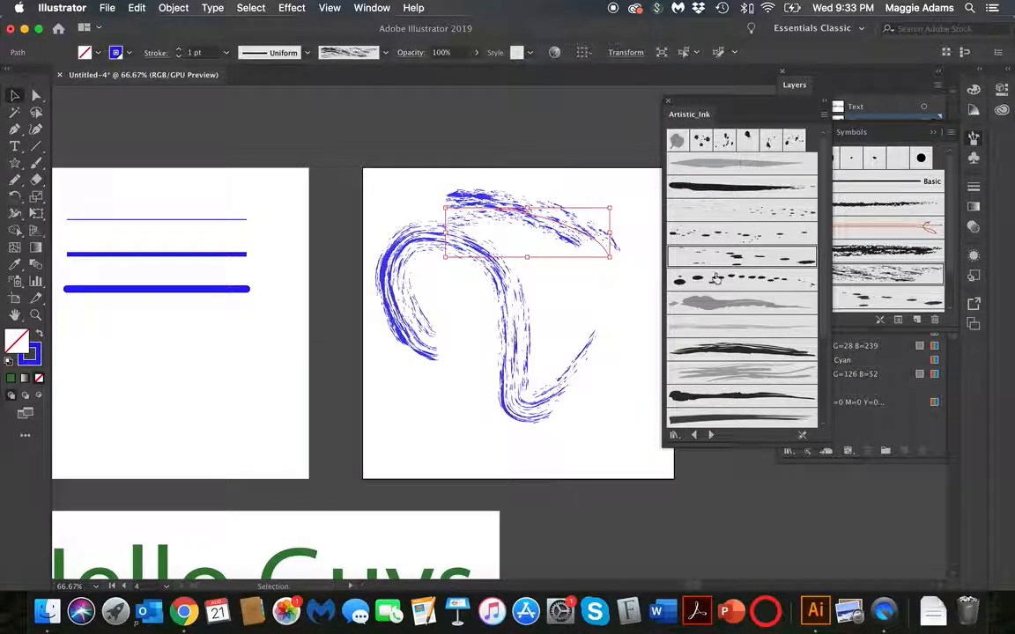
click(745, 261)
click(739, 235)
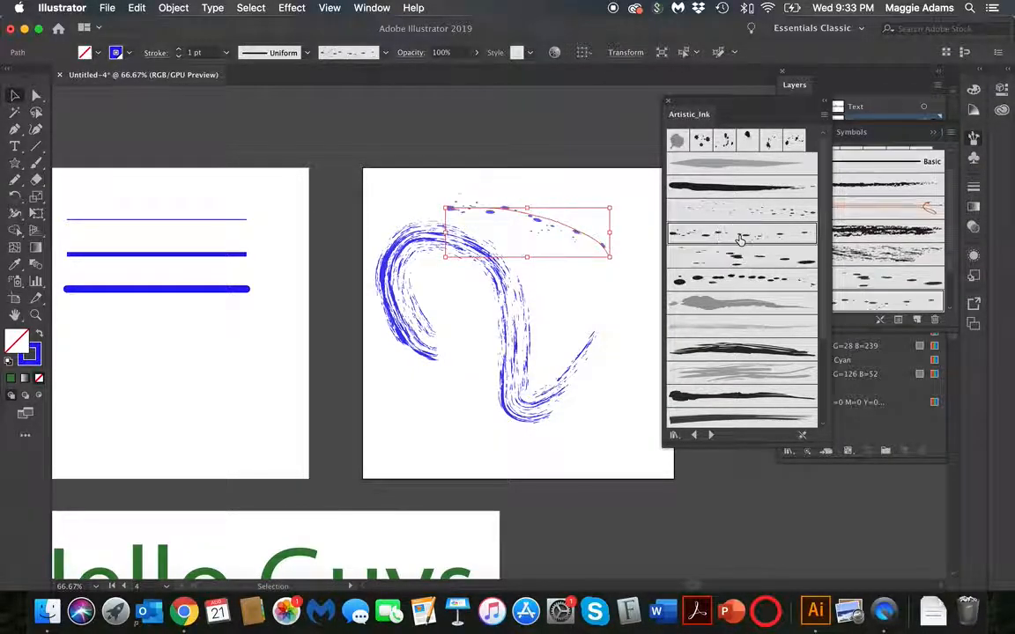
click(732, 212)
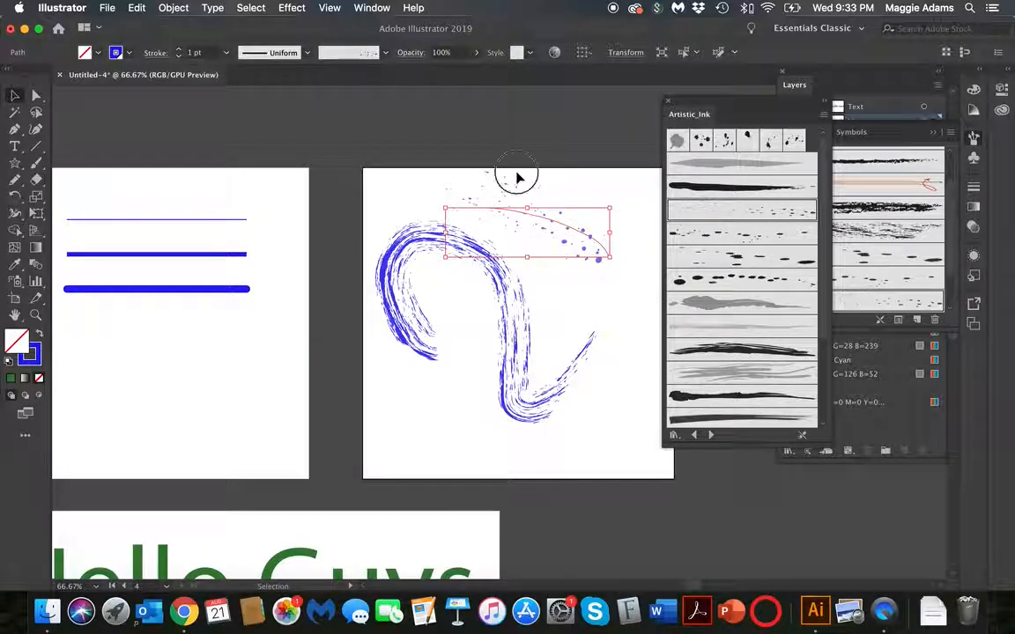
drag(551, 222, 533, 239)
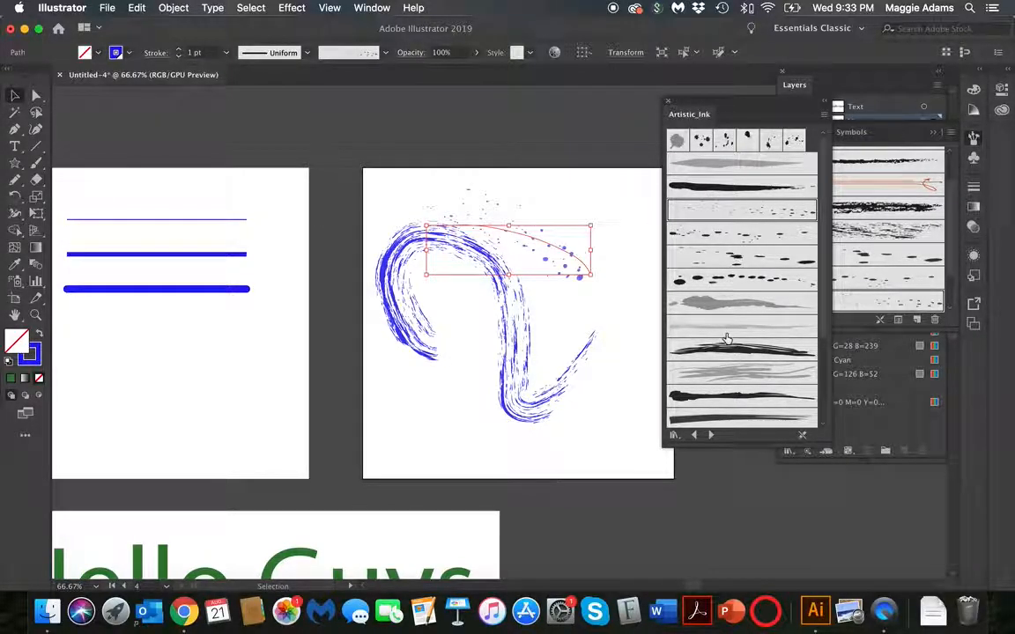
Paint a steep diagonal stroke over the curve and try several Artistic_Ink brushes on it, ending with the grey streaked one
click(36, 162)
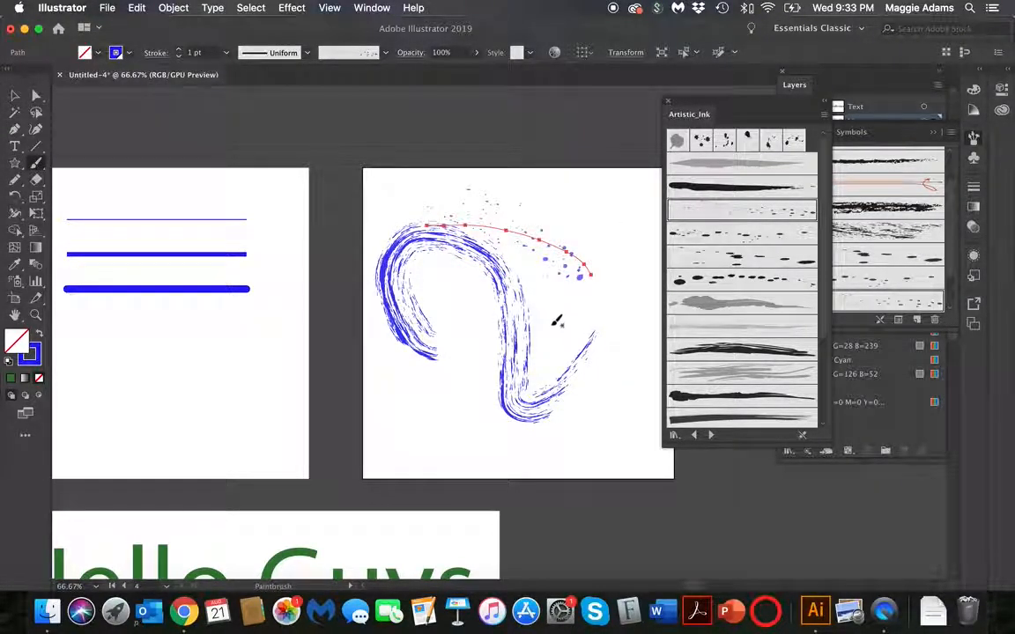
drag(568, 366, 553, 388)
click(19, 99)
click(562, 340)
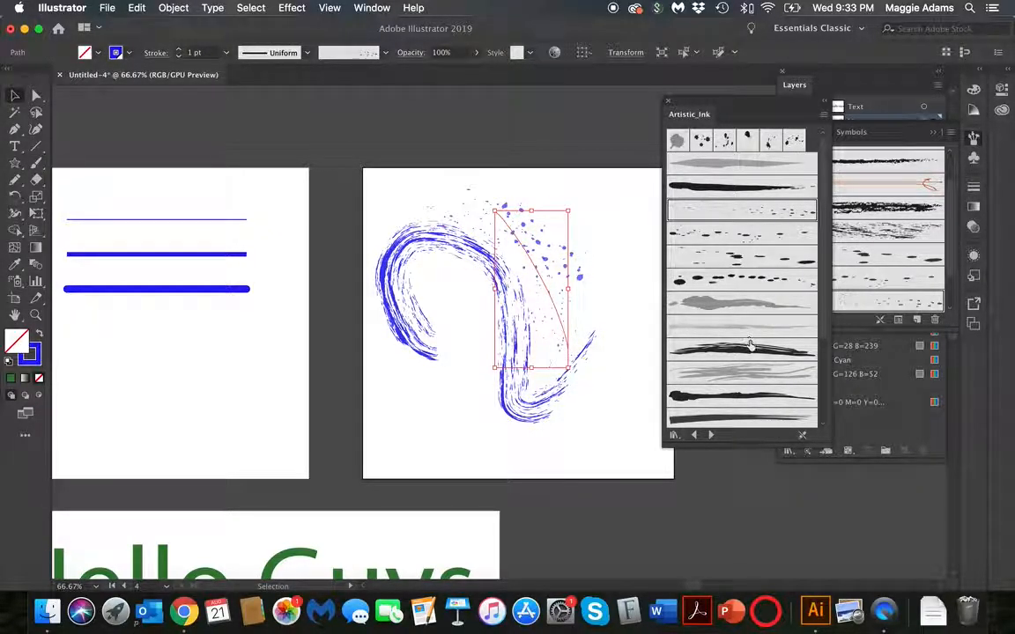
click(743, 372)
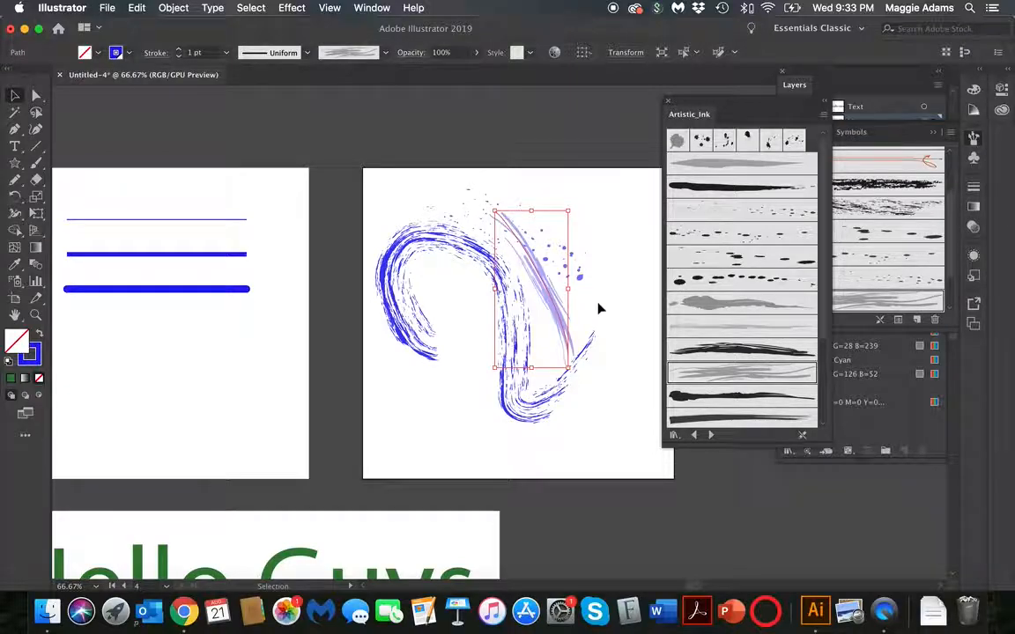
click(711, 311)
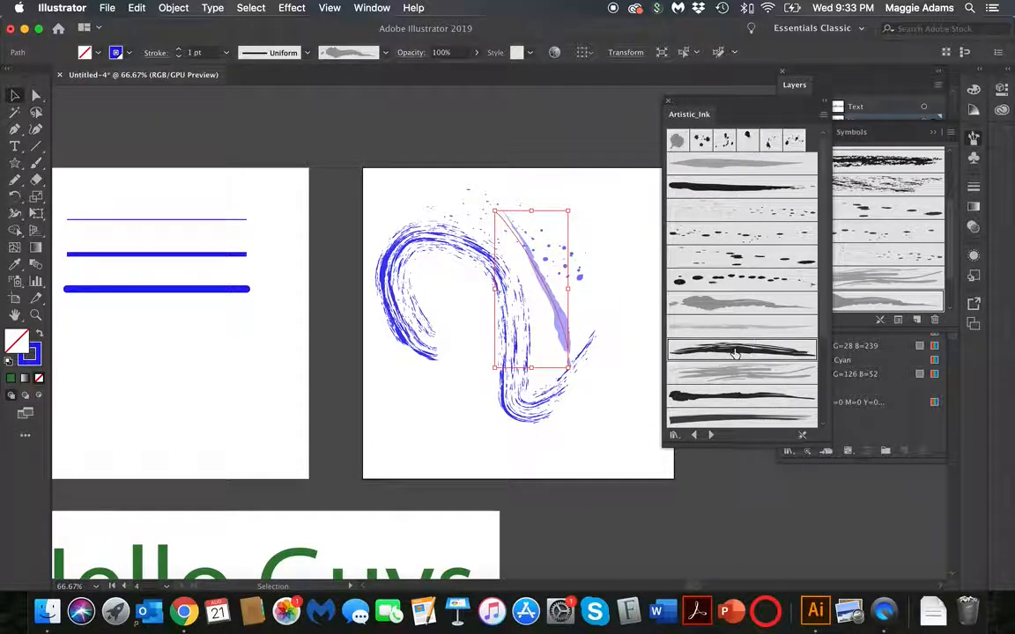
click(731, 348)
click(727, 374)
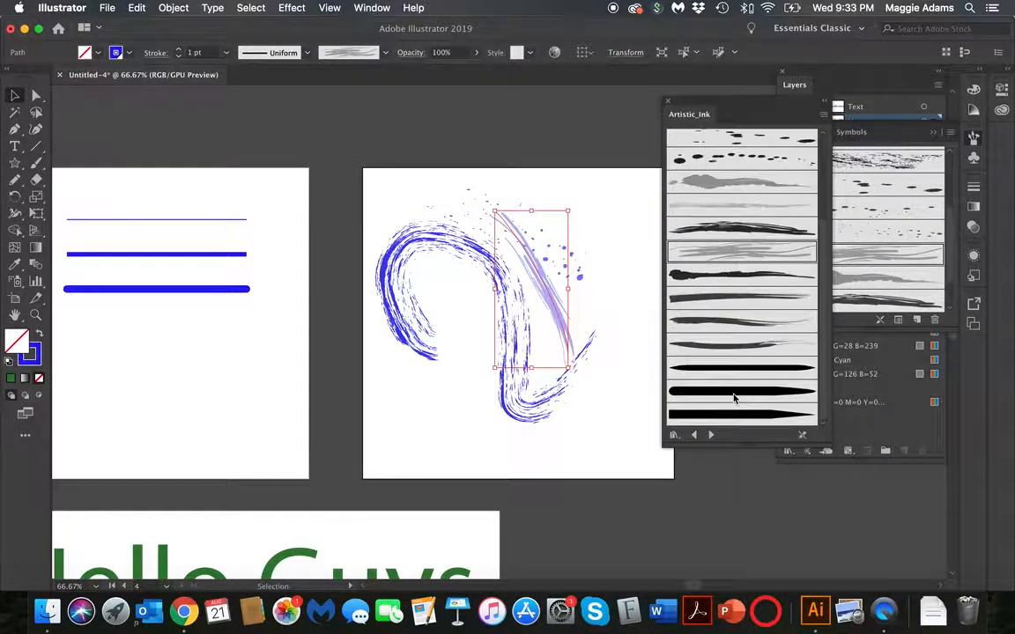
Browse the brush libraries from Artistic_Ink through Artistic_ScrollPen and Borders_Dashed to Borders_Primitive
scroll(732, 399, down, 3)
click(712, 435)
click(711, 435)
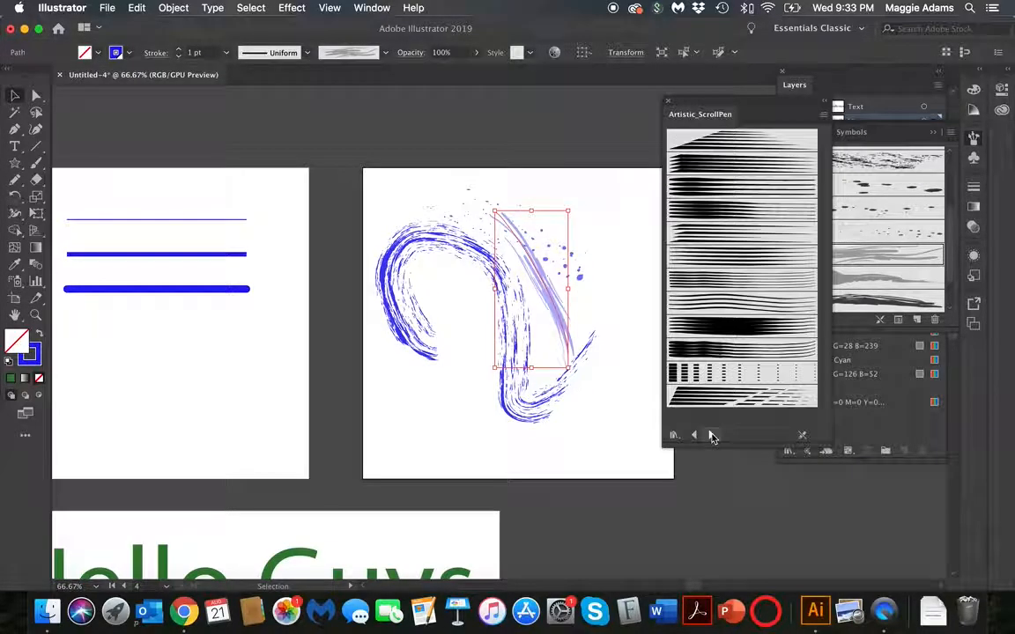
click(712, 435)
click(711, 435)
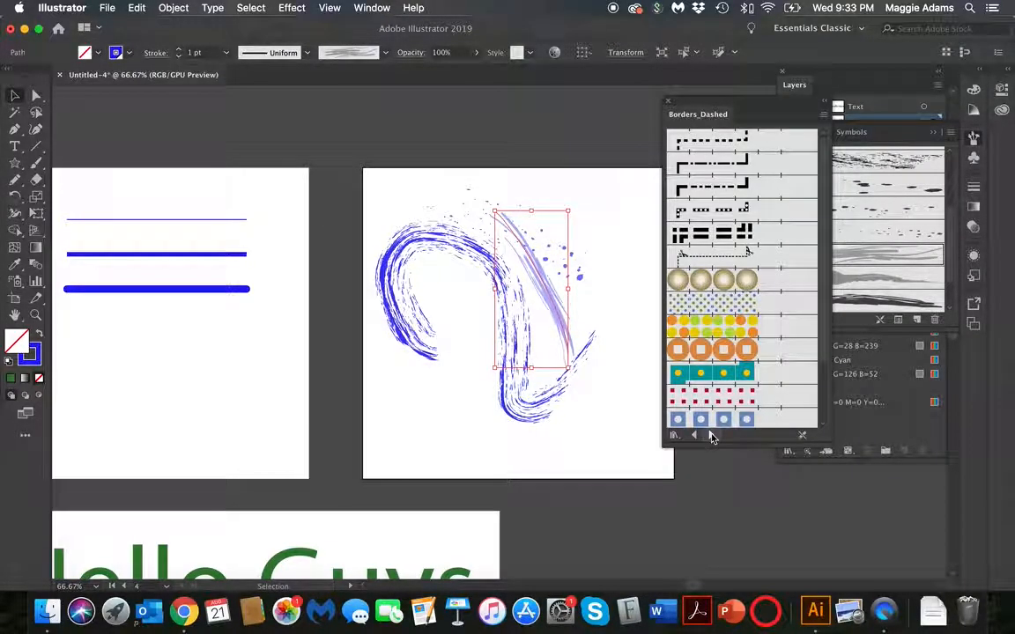
click(712, 435)
click(712, 435)
click(711, 435)
click(711, 435)
click(712, 435)
click(711, 435)
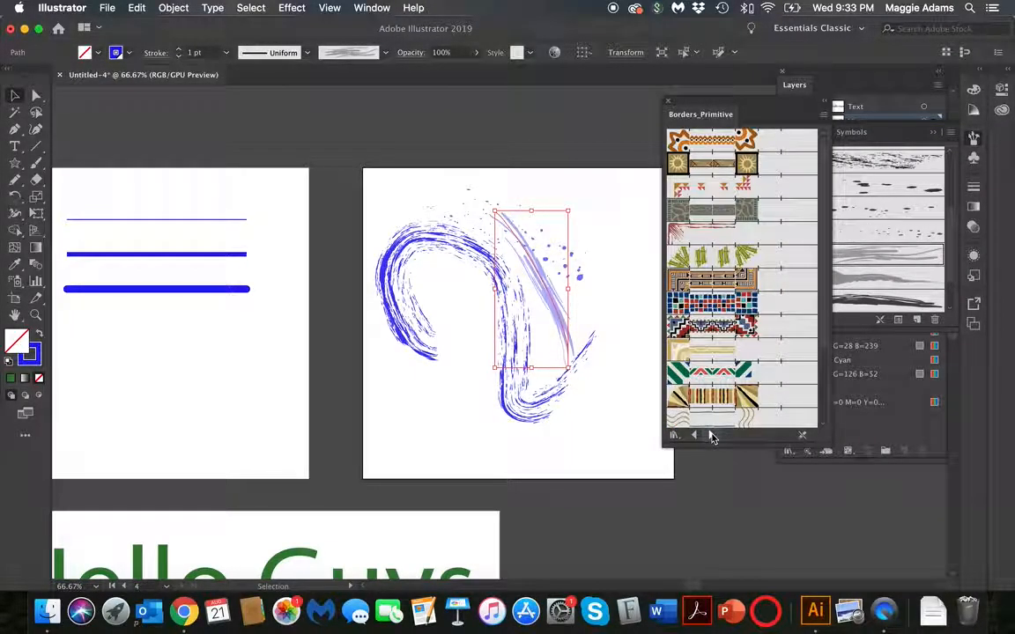
Try several Borders_Primitive pattern brushes on the diagonal stroke, ending with the green bamboo-like border, and deselect it
click(713, 327)
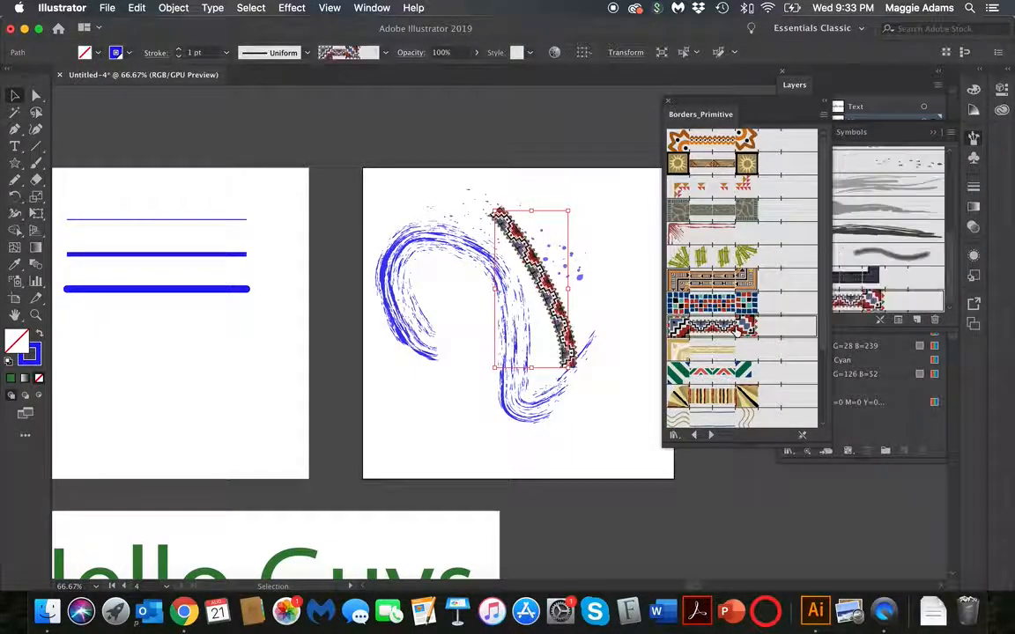
click(697, 353)
click(712, 256)
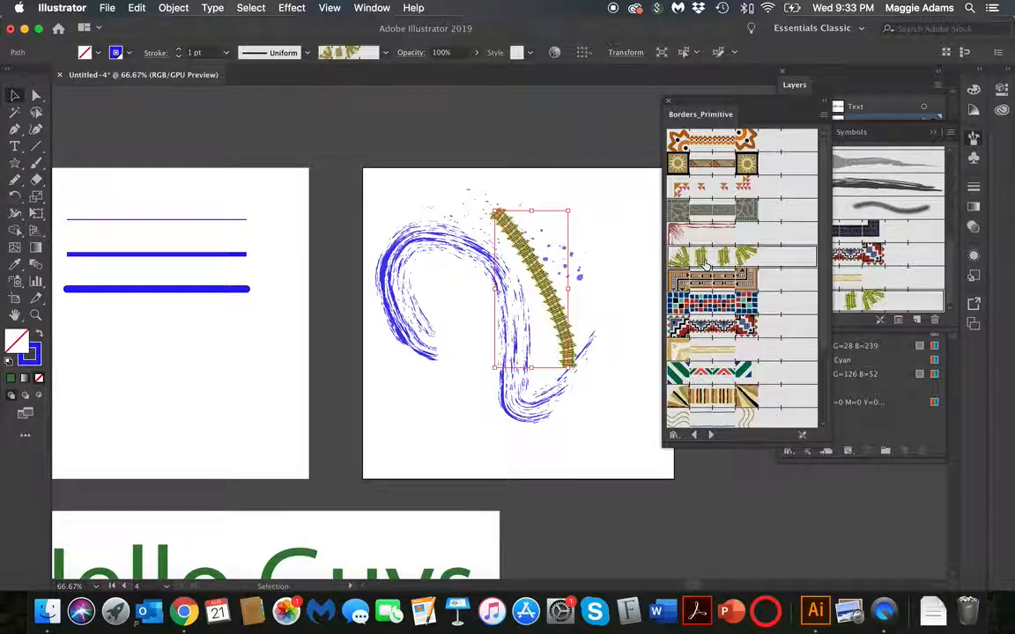
click(604, 313)
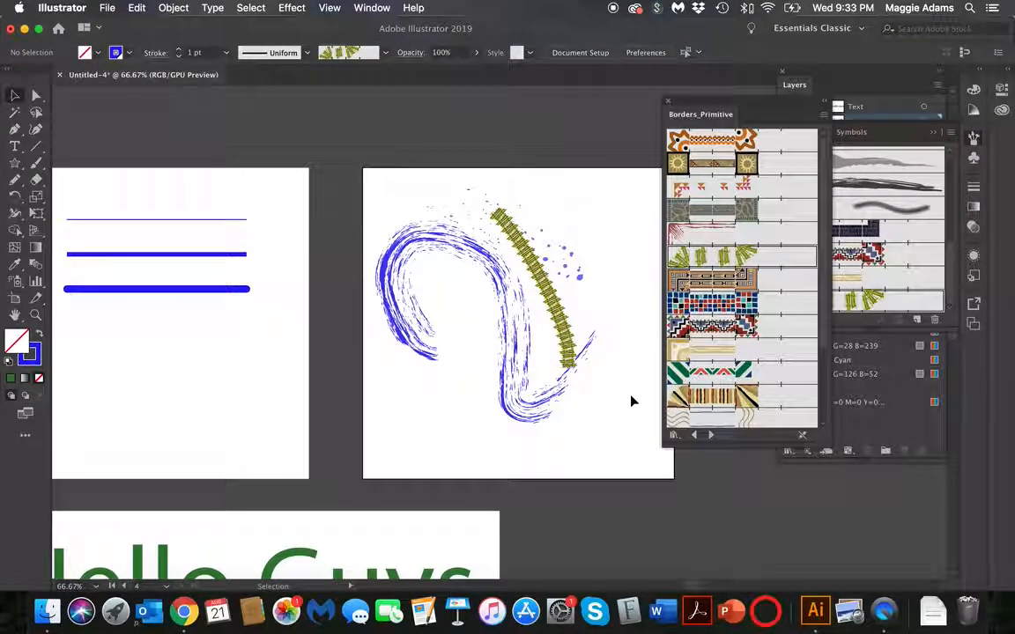
Go on to the Grunge brushes vector pack library and apply its tangled, drippy brush to the diagonal stroke, then deselect it
mouse_move(712, 105)
mouse_down()
mouse_move(841, 315)
mouse_move(803, 210)
mouse_up()
click(800, 541)
click(801, 540)
click(800, 540)
click(801, 541)
click(800, 541)
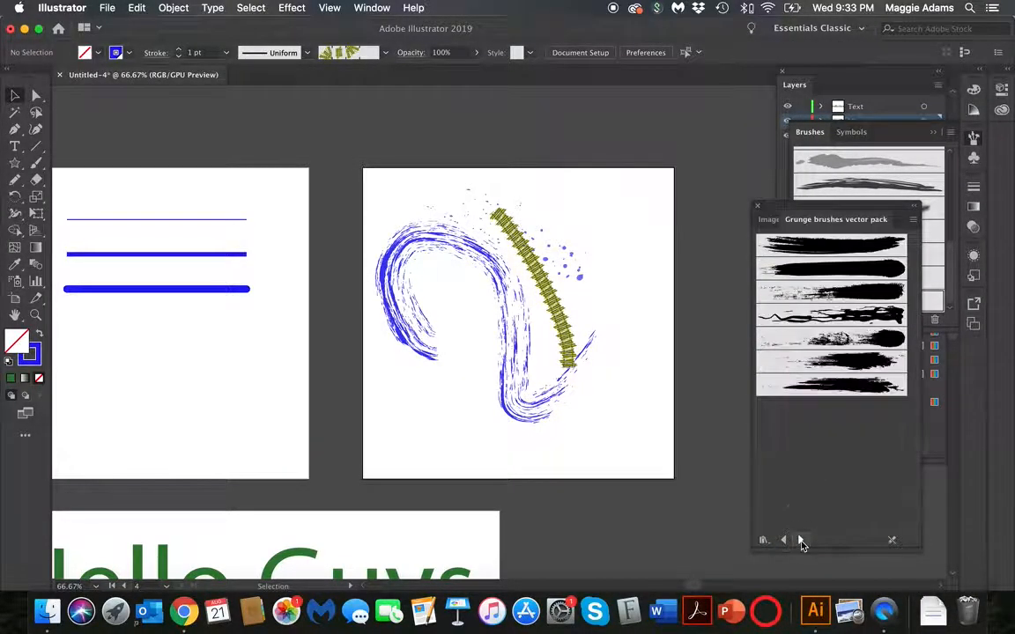
click(571, 348)
click(860, 311)
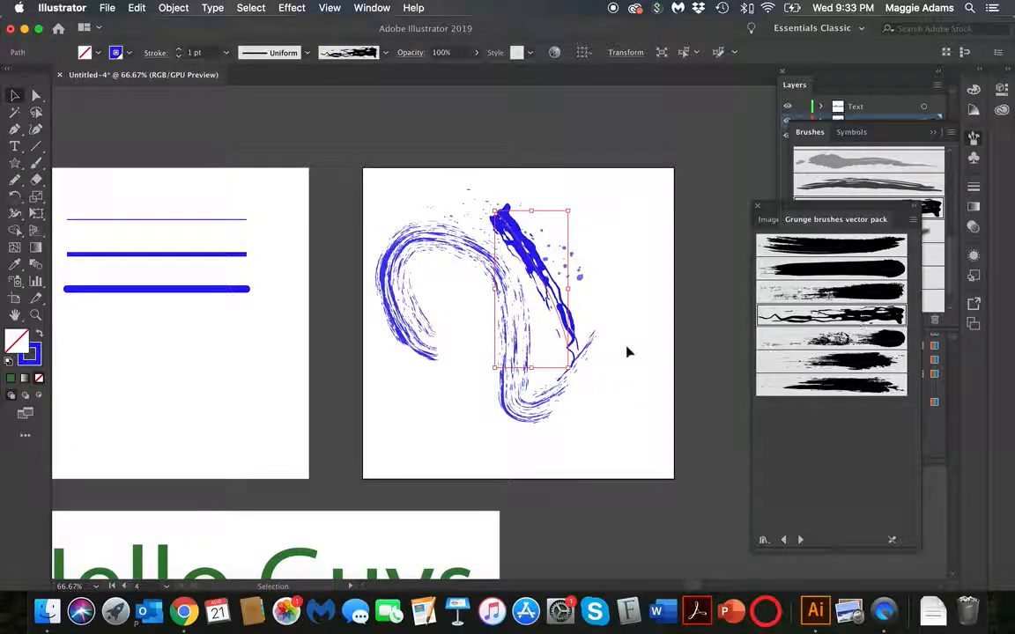
click(616, 344)
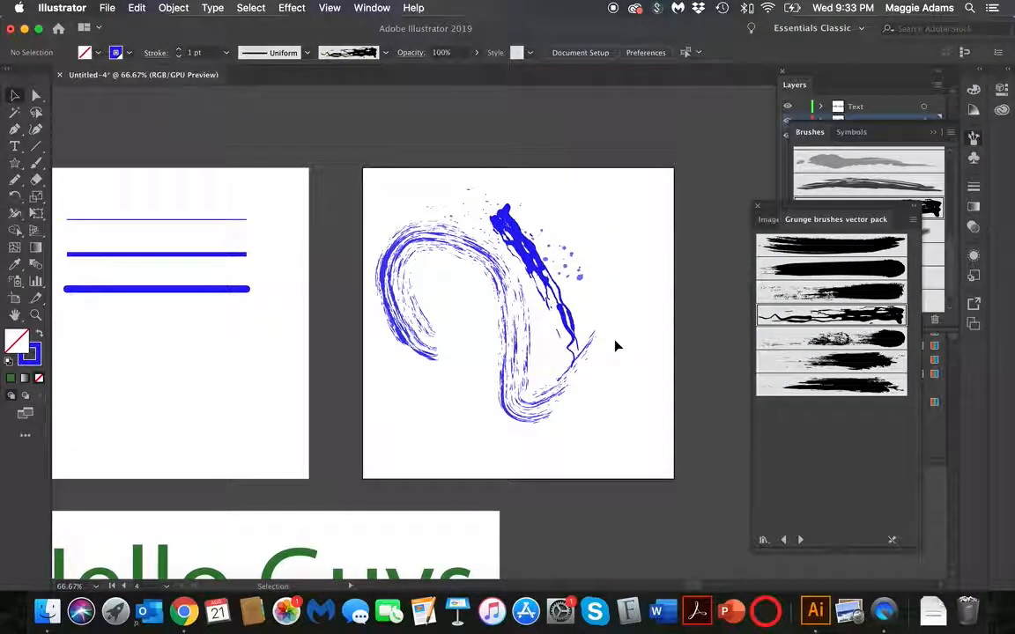
Close the brush panels, select all the brush strokes on the artboard, and add a layer named Brushes above Lines
click(757, 205)
click(974, 139)
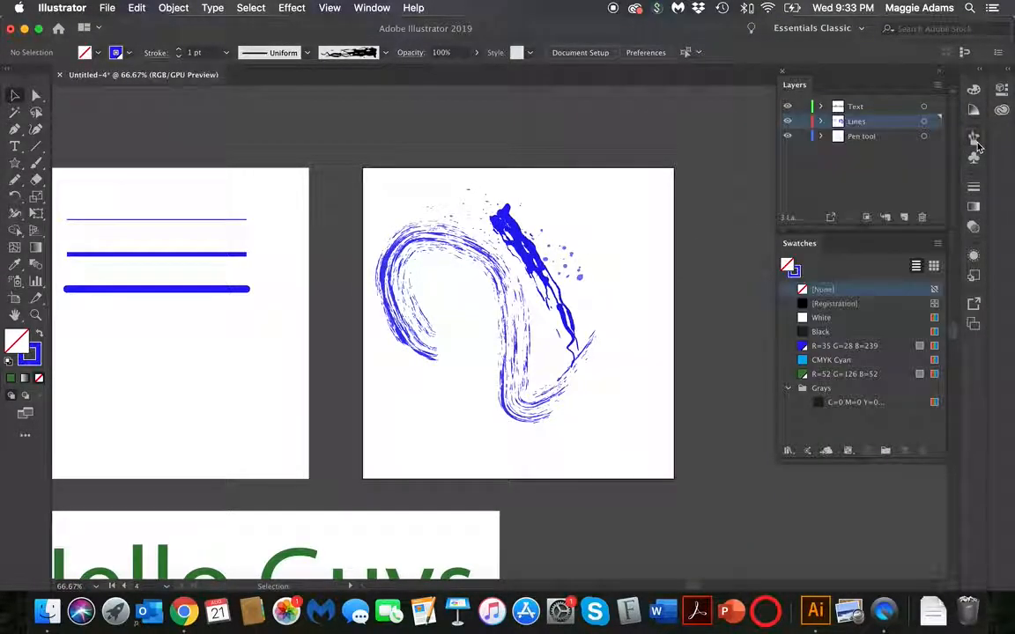
drag(614, 178, 379, 469)
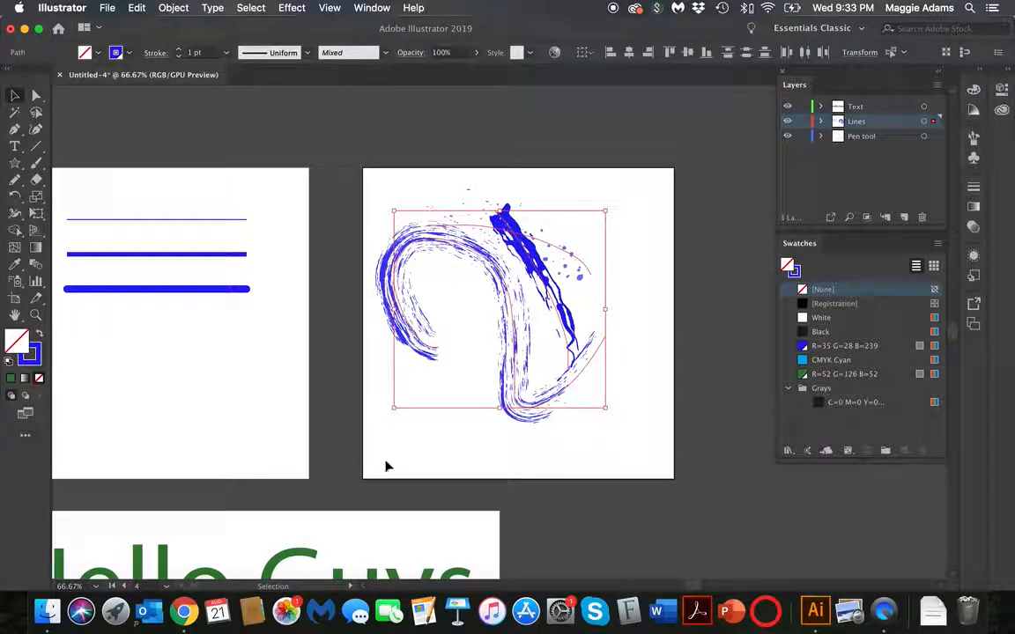
click(903, 218)
double_click(860, 123)
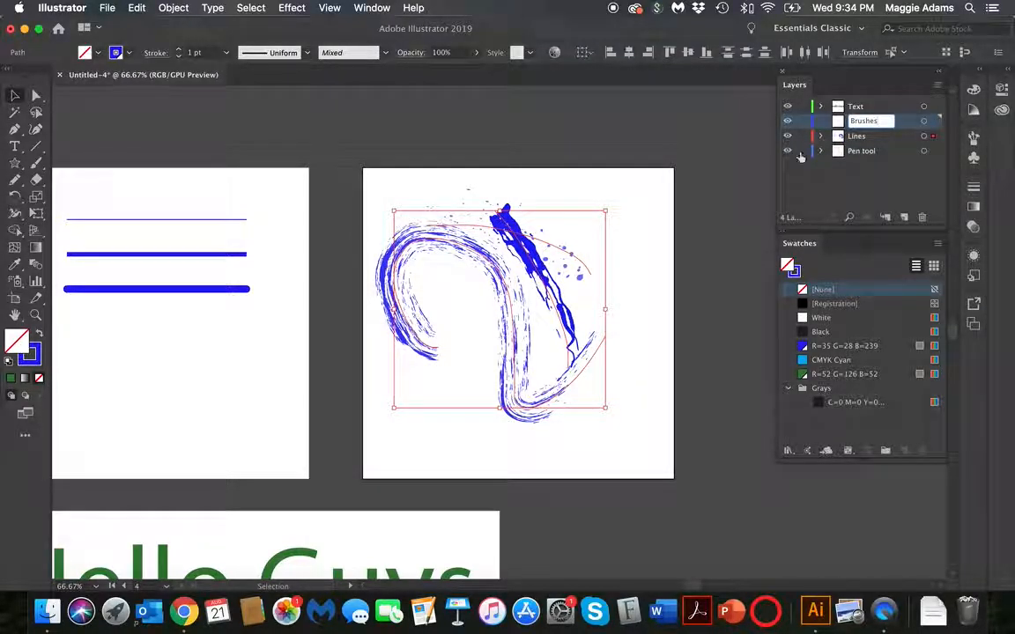
Move the selected brush strokes from the Lines layer to the Brushes layer and deselect them
click(934, 139)
drag(933, 134, 934, 120)
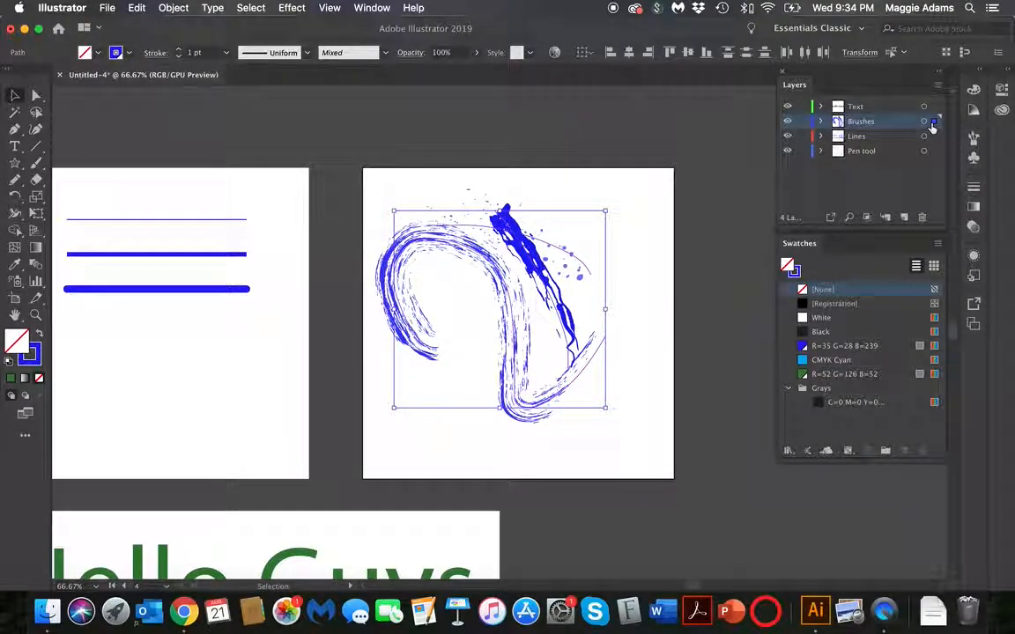
click(16, 96)
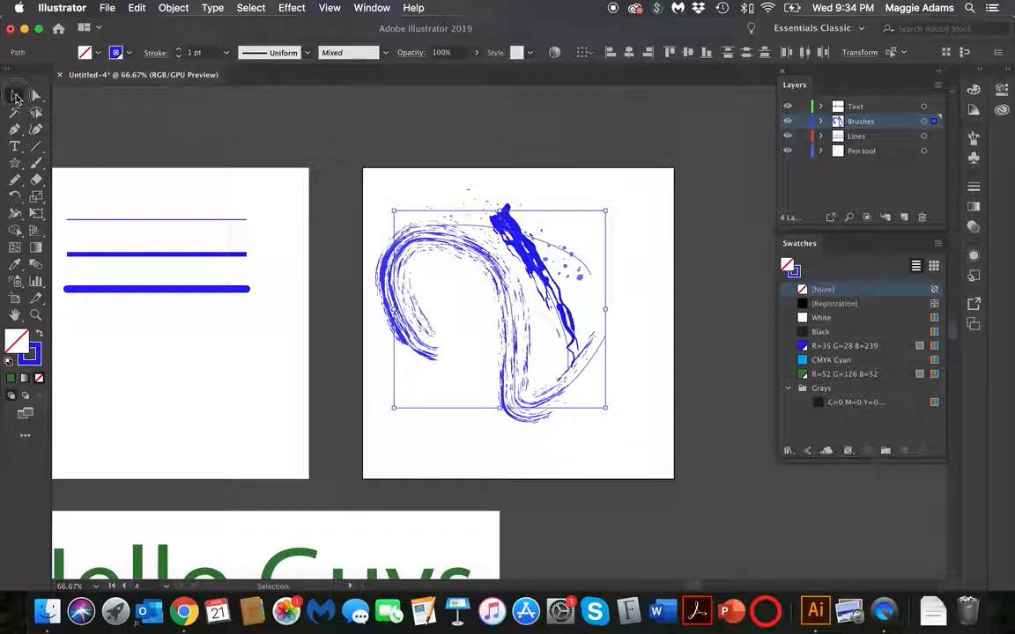
click(524, 164)
click(555, 295)
click(504, 183)
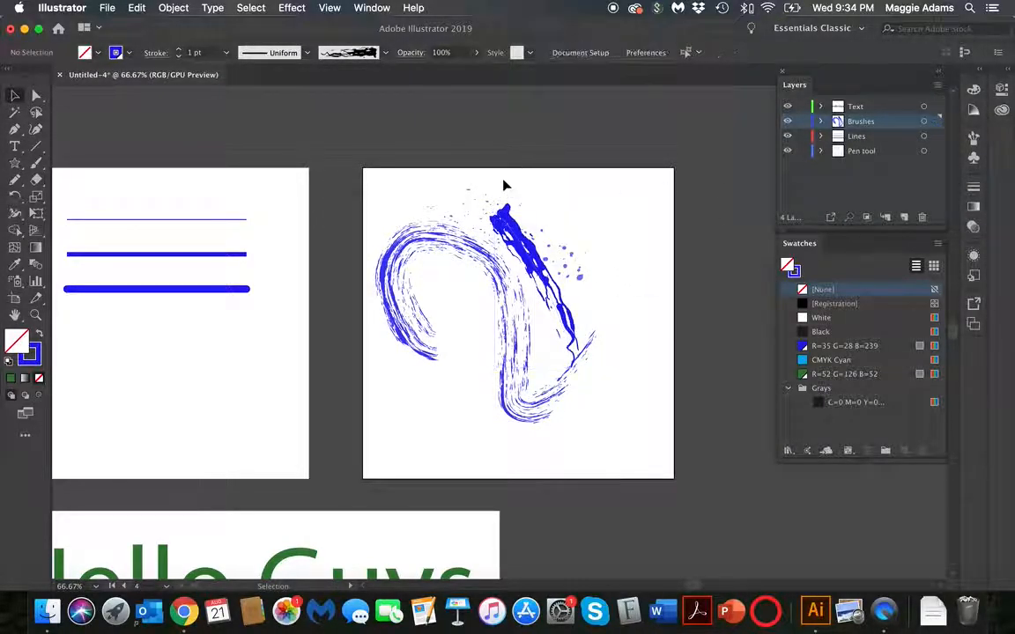
Select the brush strokes and move them onto the Hello Guys artboard so they overlap the text
scroll(504, 184, left, 4)
scroll(504, 184, down, 3)
scroll(504, 184, right, 1)
scroll(505, 184, right, 2)
scroll(504, 184, up, 1)
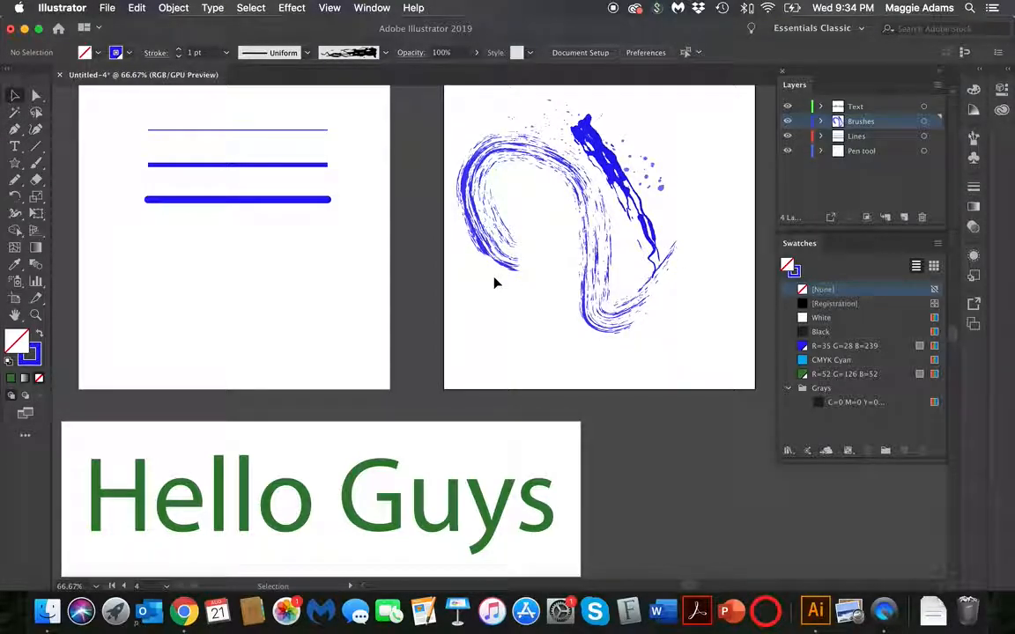
drag(688, 138, 516, 322)
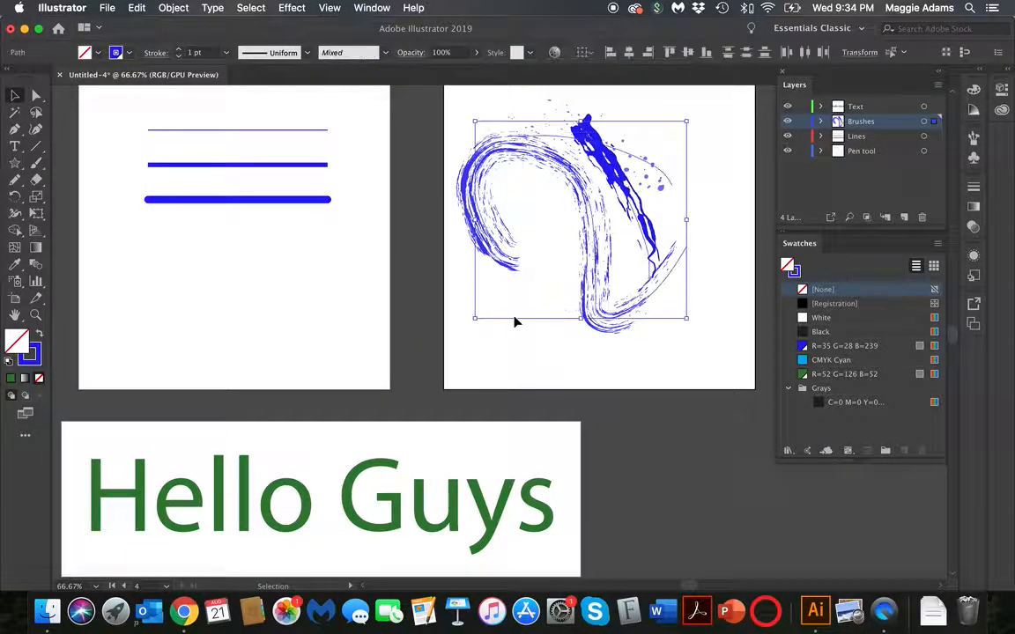
mouse_move(607, 227)
mouse_down()
mouse_move(397, 480)
mouse_move(406, 493)
mouse_up()
Select the three horizontal blue lines and move them down onto the word Hello
scroll(324, 107, left, 5)
scroll(324, 106, down, 2)
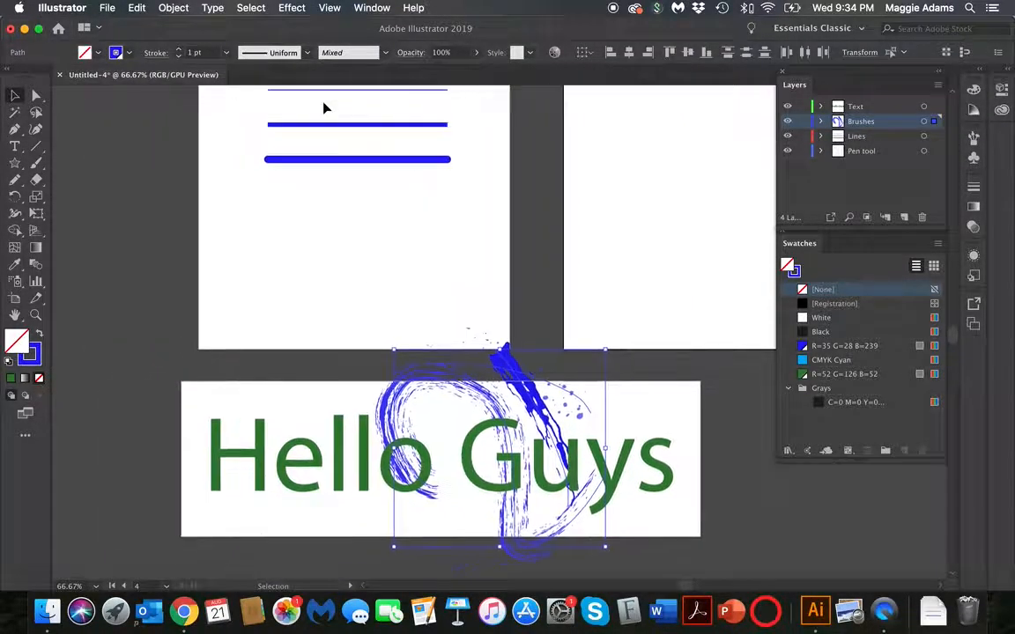
scroll(324, 106, left, 6)
scroll(325, 106, down, 1)
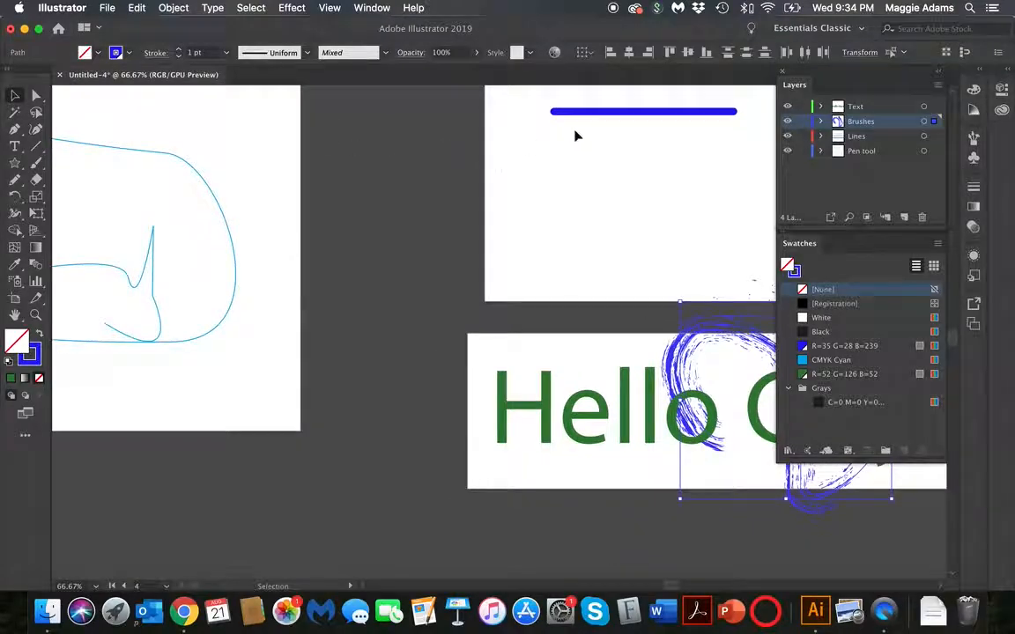
scroll(604, 103, up, 3)
scroll(604, 103, right, 4)
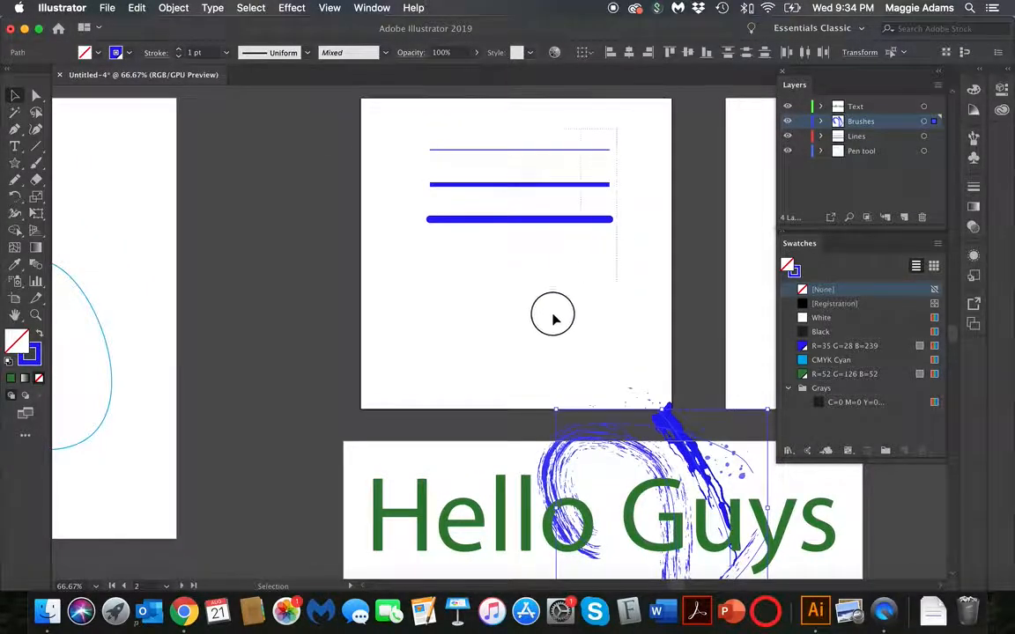
click(566, 219)
scroll(546, 352, down, 3)
click(529, 440)
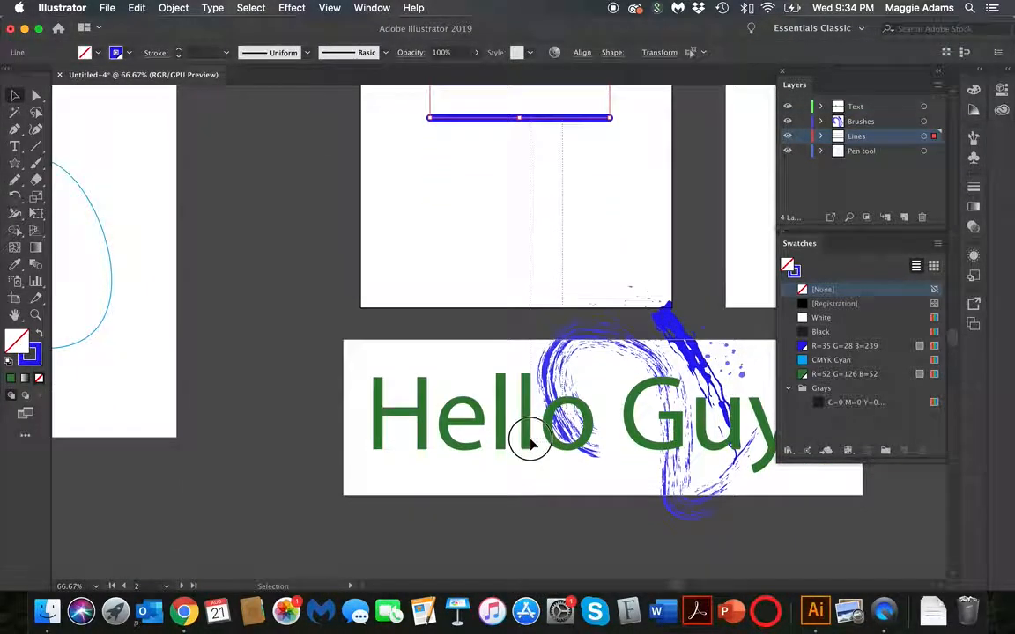
click(521, 190)
scroll(520, 179, up, 2)
click(539, 121)
click(543, 102)
drag(542, 106, 504, 430)
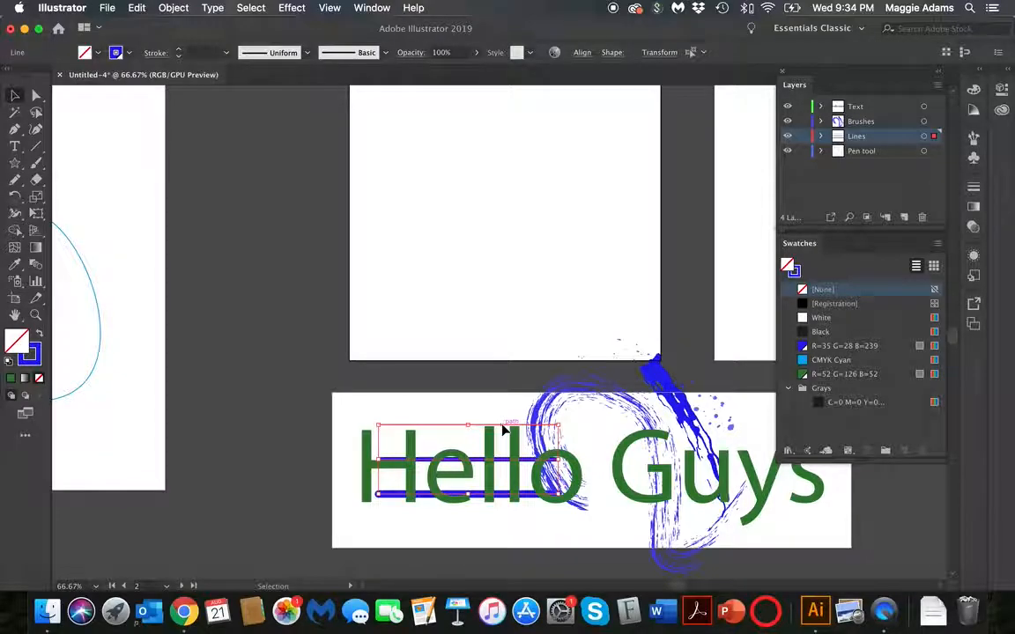
Select the Hello Guys text, reorder the Text layer below Pen tool, and return it to the top of the layer stack
click(464, 419)
click(37, 317)
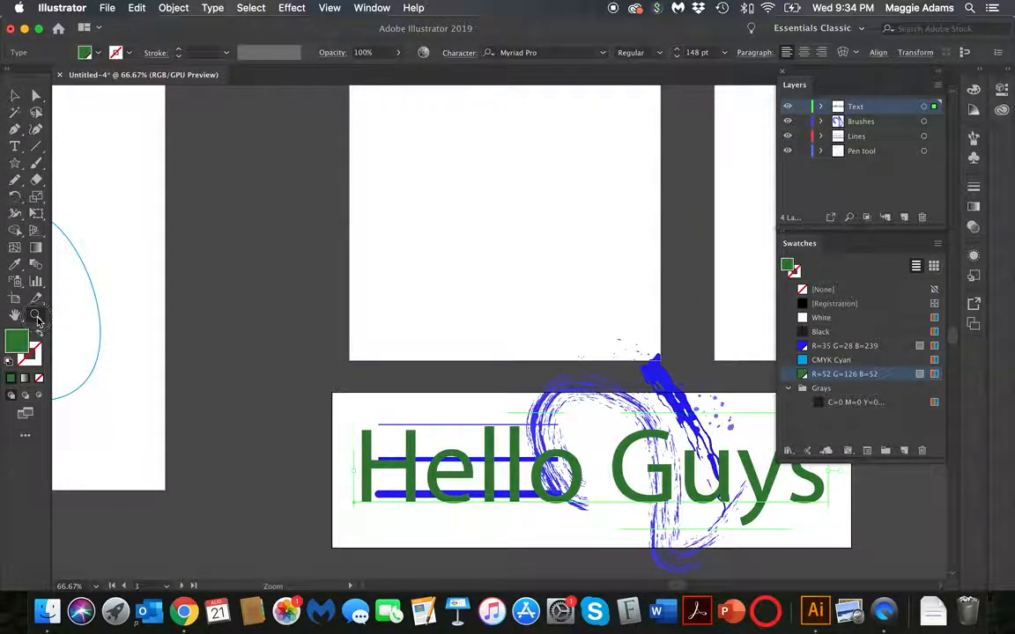
click(430, 433)
click(513, 344)
click(543, 345)
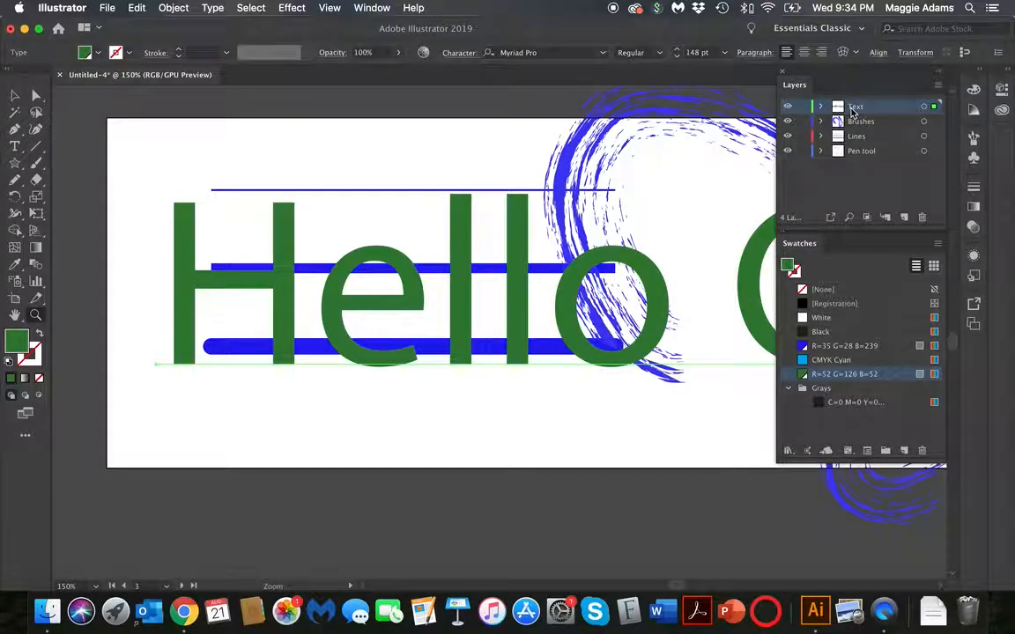
key(v)
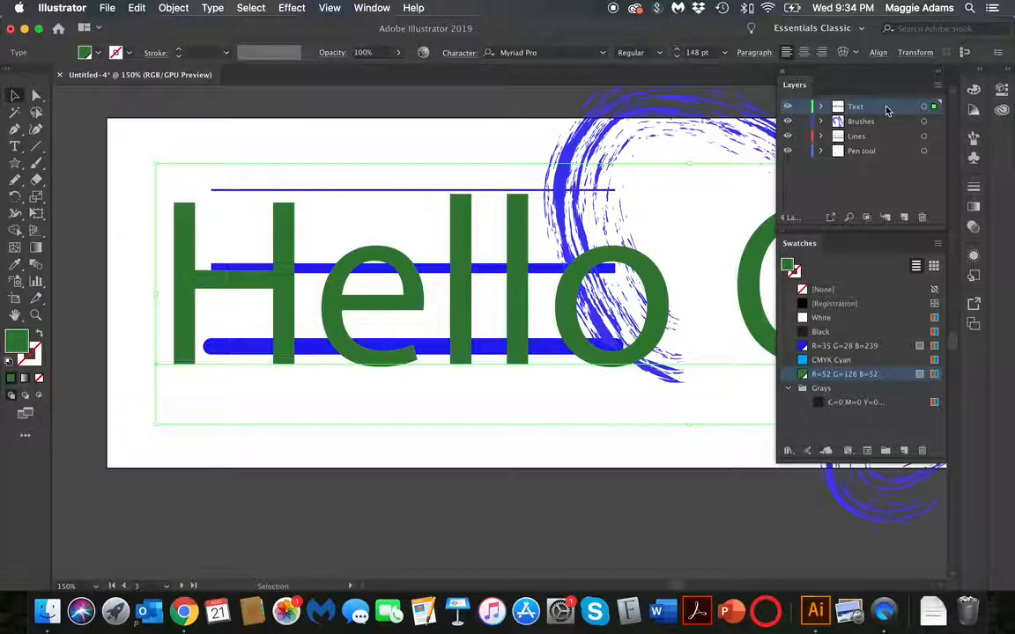
drag(887, 109, 881, 153)
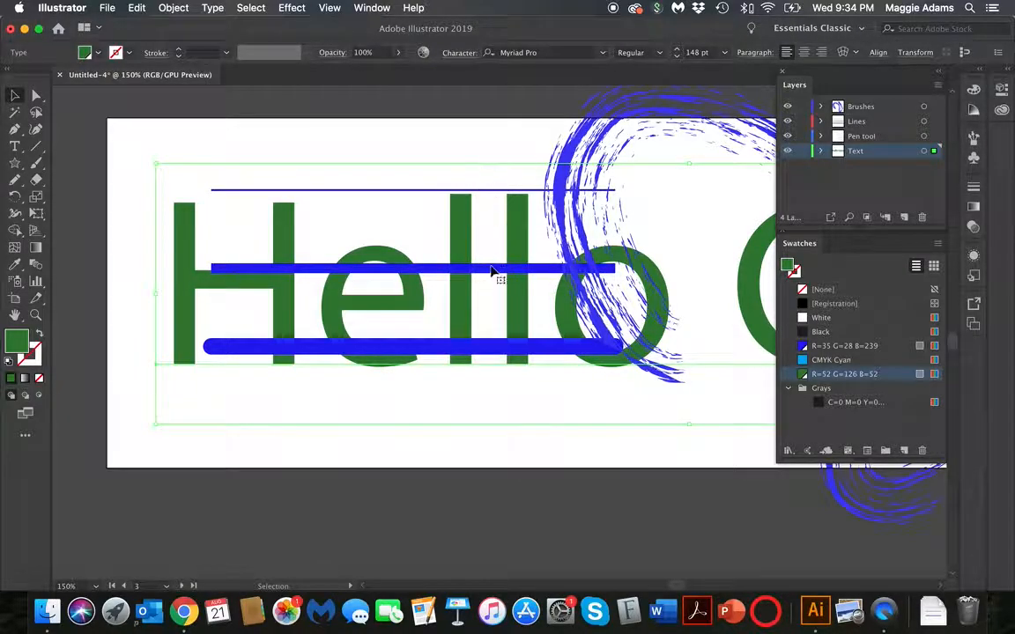
mouse_move(885, 155)
mouse_down()
mouse_move(881, 116)
mouse_move(856, 101)
mouse_move(854, 111)
mouse_up()
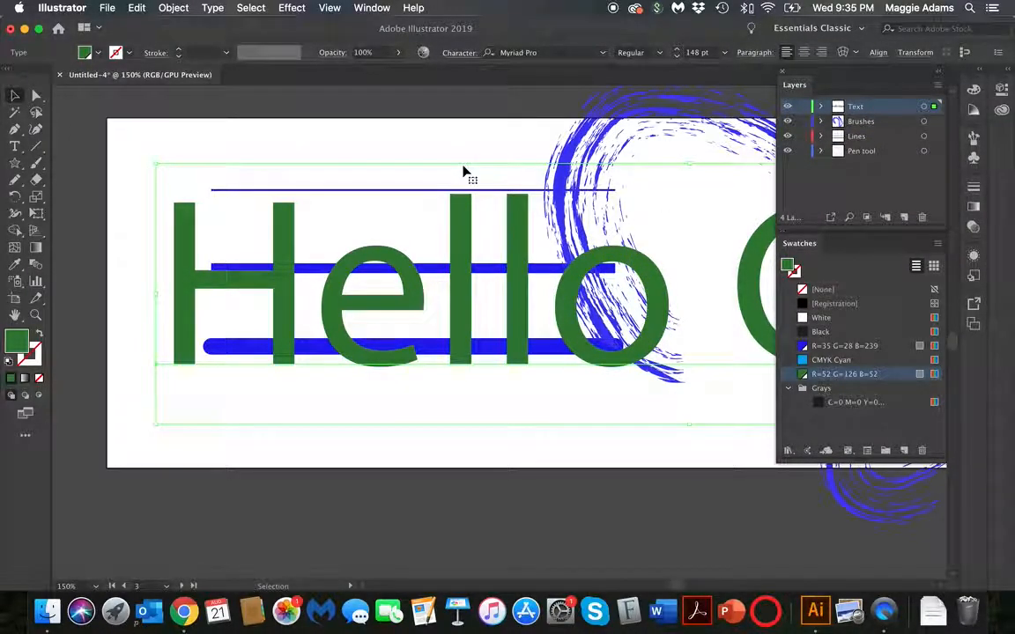
Undo the layer reordering and the moves of the lines and brush strokes, and deselect everything
scroll(464, 170, down, 2)
key(a)
key(v)
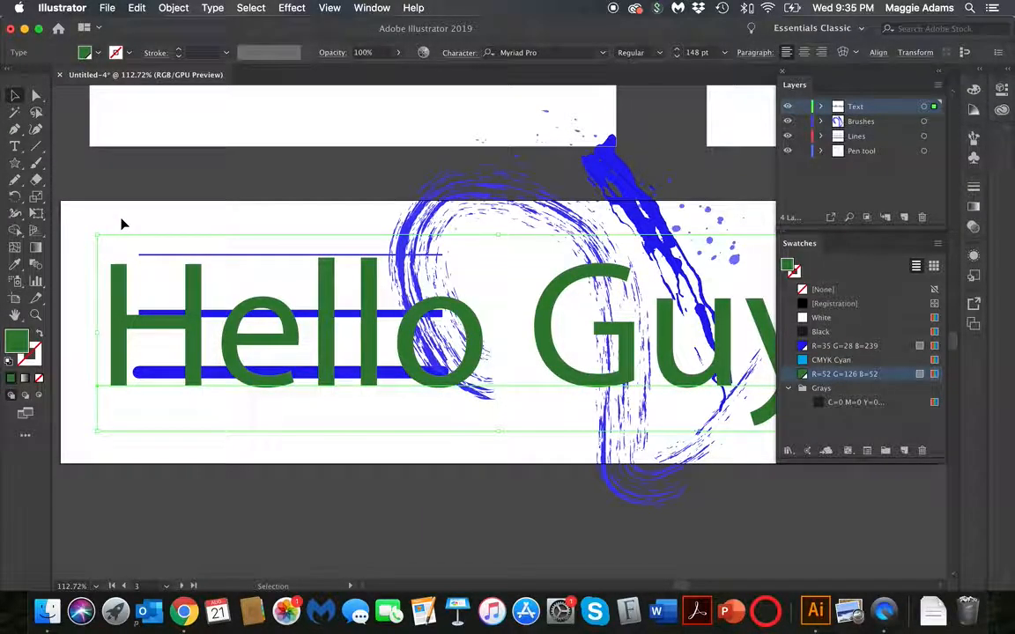
key(super+minus)
key(super+minus)
key(super+minus)
key(super+minus)
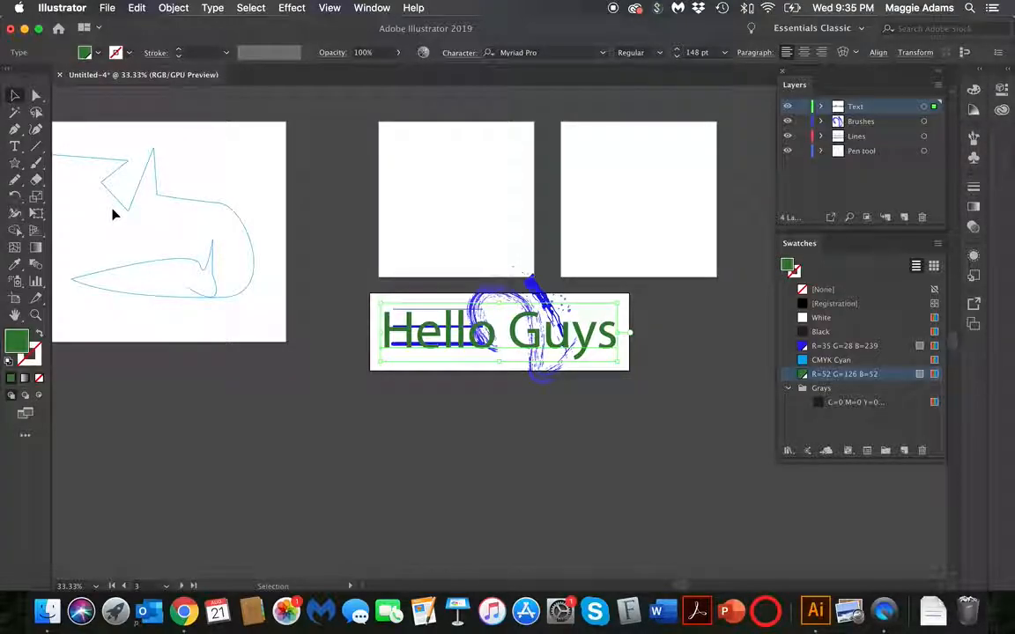
key(super+z)
key(super+z)
key(super+z)
key(super+z)
key(super+z)
key(super+z)
key(super+z)
key(super+z)
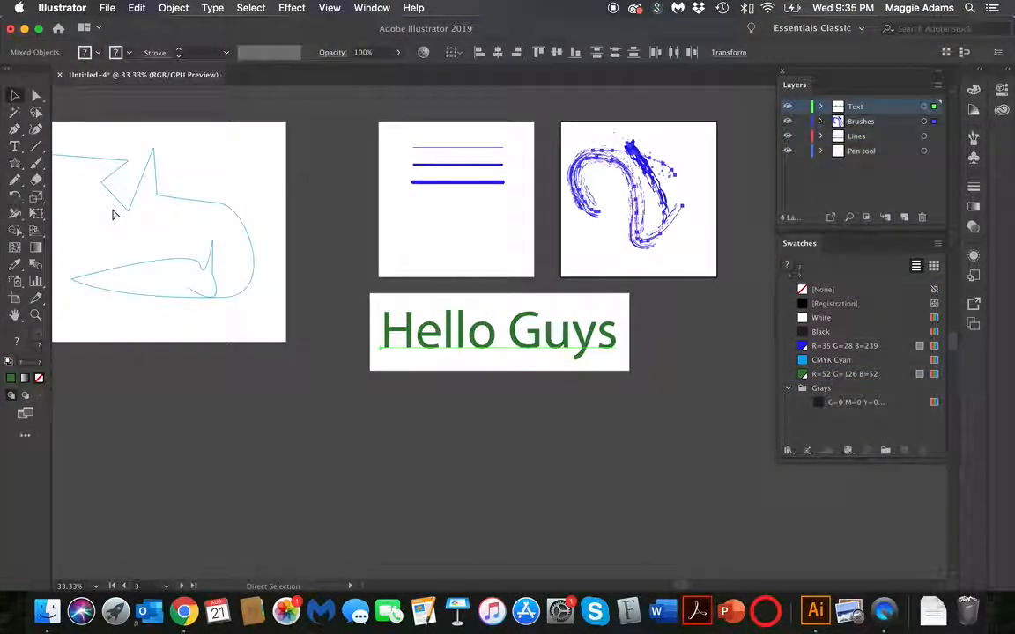
click(16, 97)
click(230, 168)
Draw a new artboard about 9.86 by 8.11 in to the right of the brush stroke artboard
scroll(231, 173, right, 10)
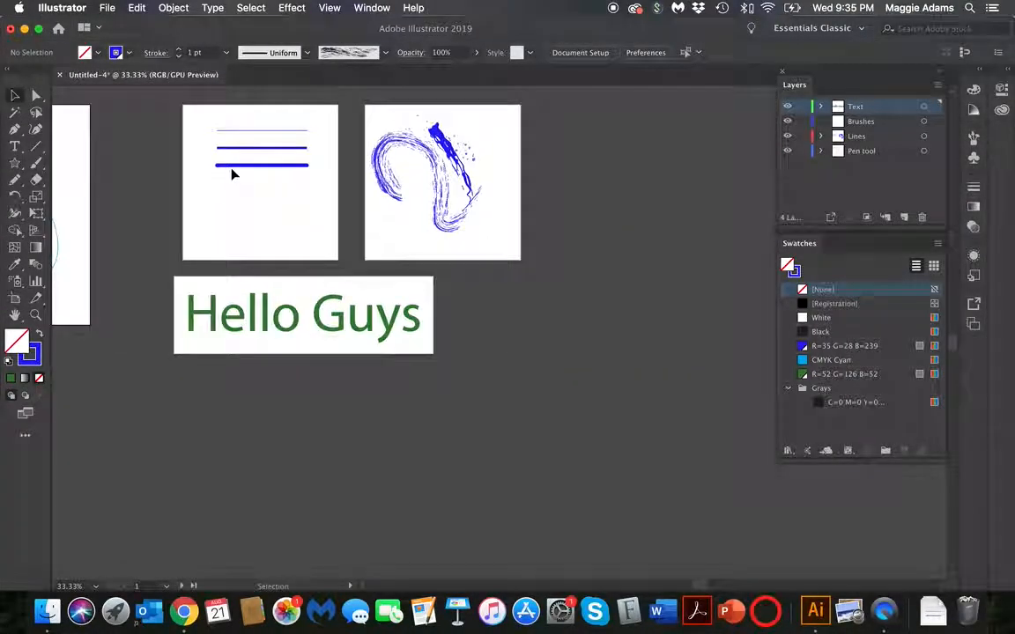
scroll(232, 172, right, 10)
scroll(232, 172, up, 5)
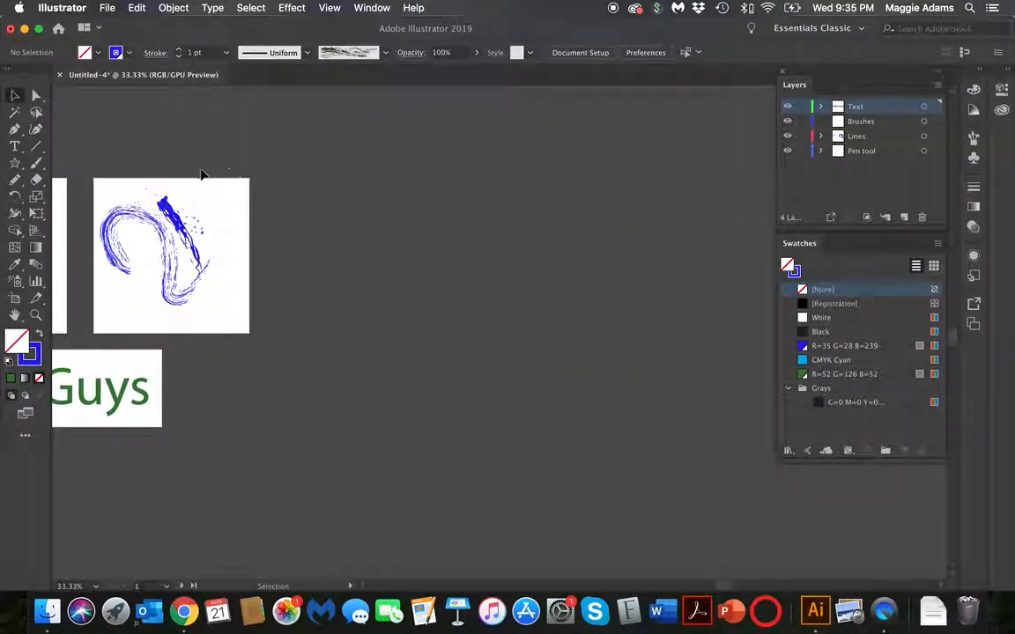
click(14, 298)
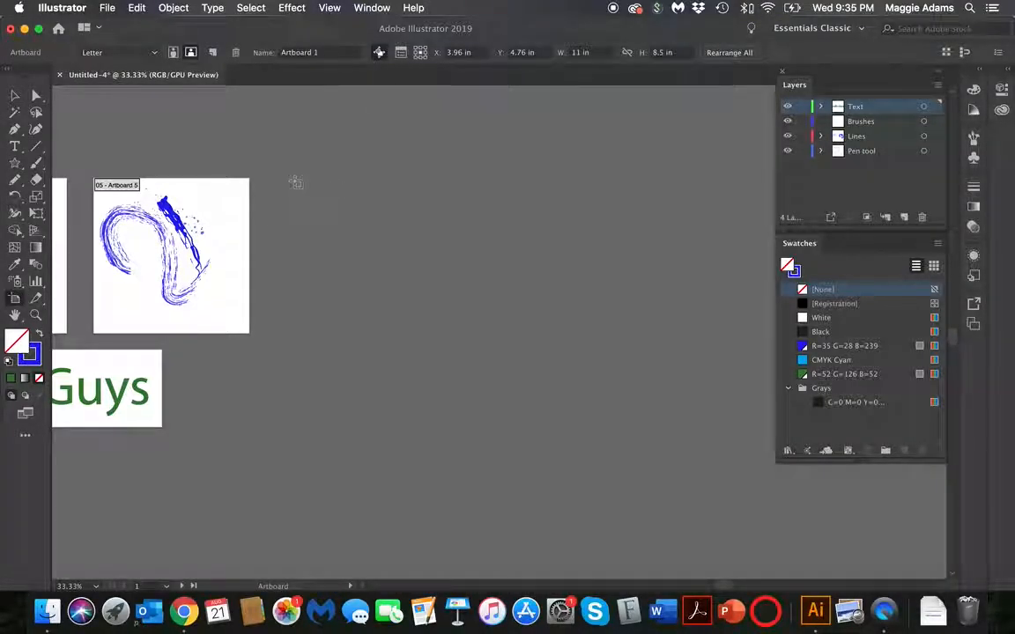
drag(294, 177, 549, 388)
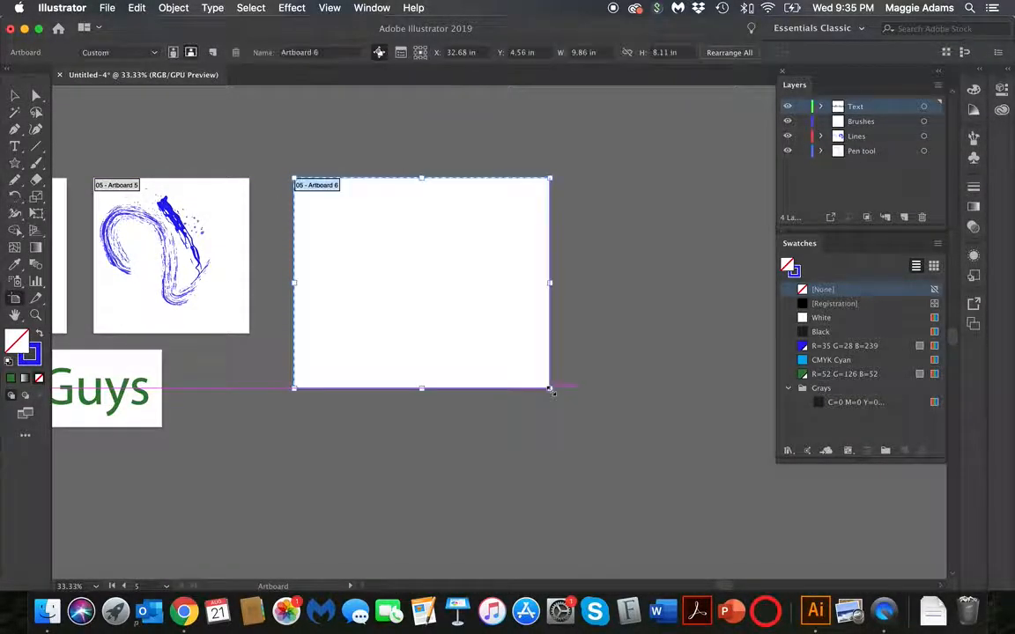
Add a layer named Shapes at the top of the layer stack and leave artboard editing
click(904, 217)
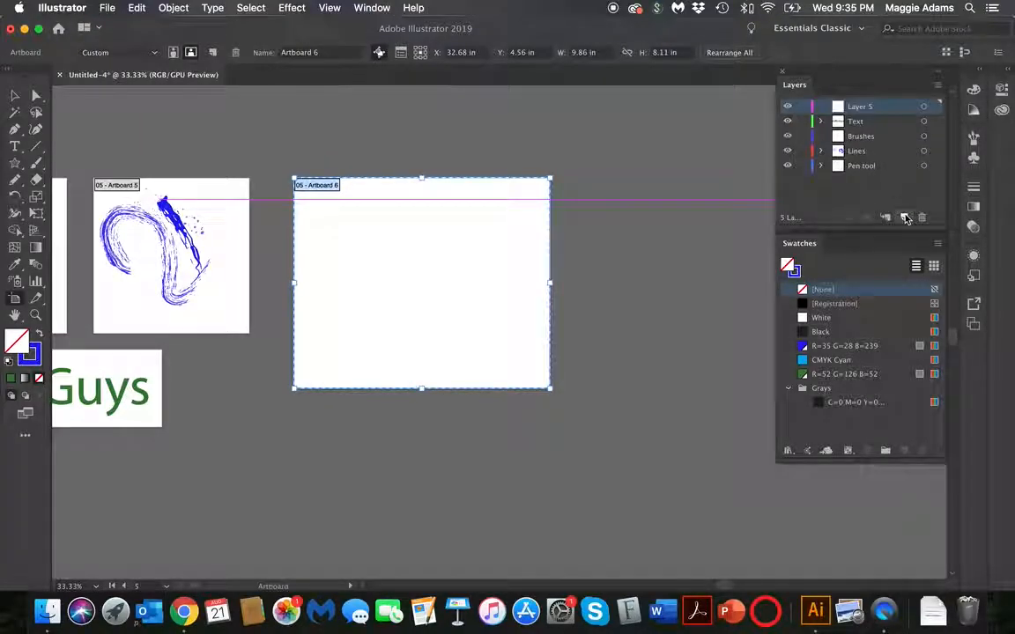
double_click(856, 111)
text(Shapes)
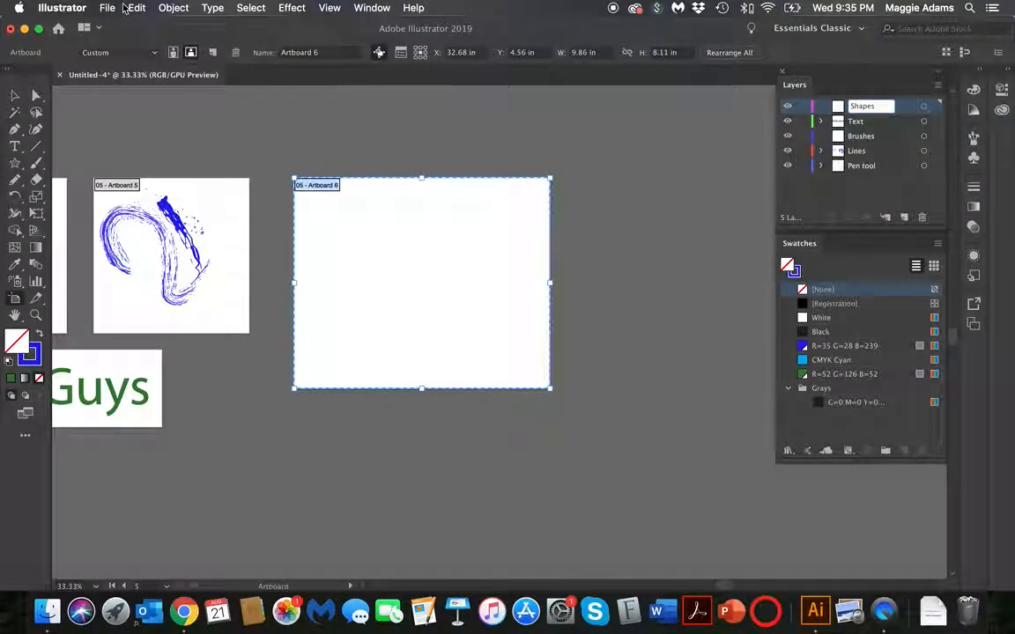
click(15, 94)
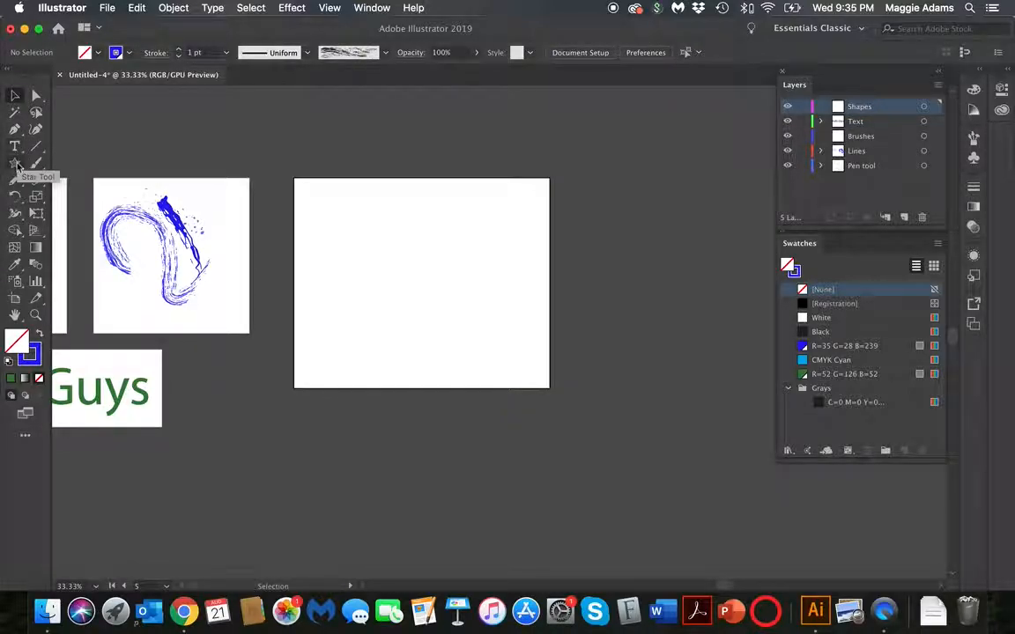
Draw a small blue-filled square without a stroke near the new artboard's upper-left corner and a larger matching circle to its right
click(18, 165)
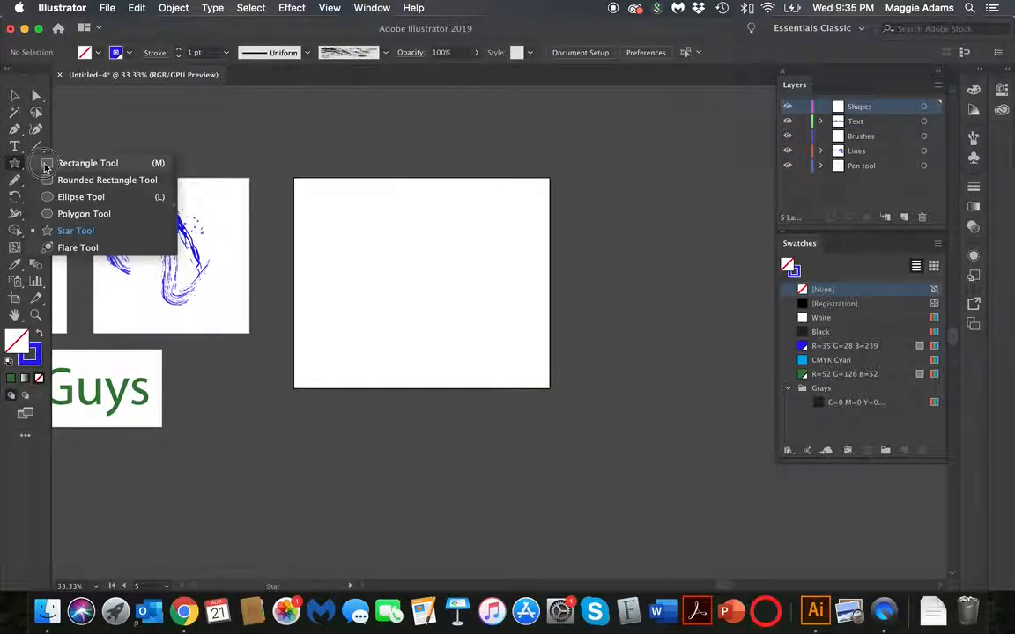
click(48, 164)
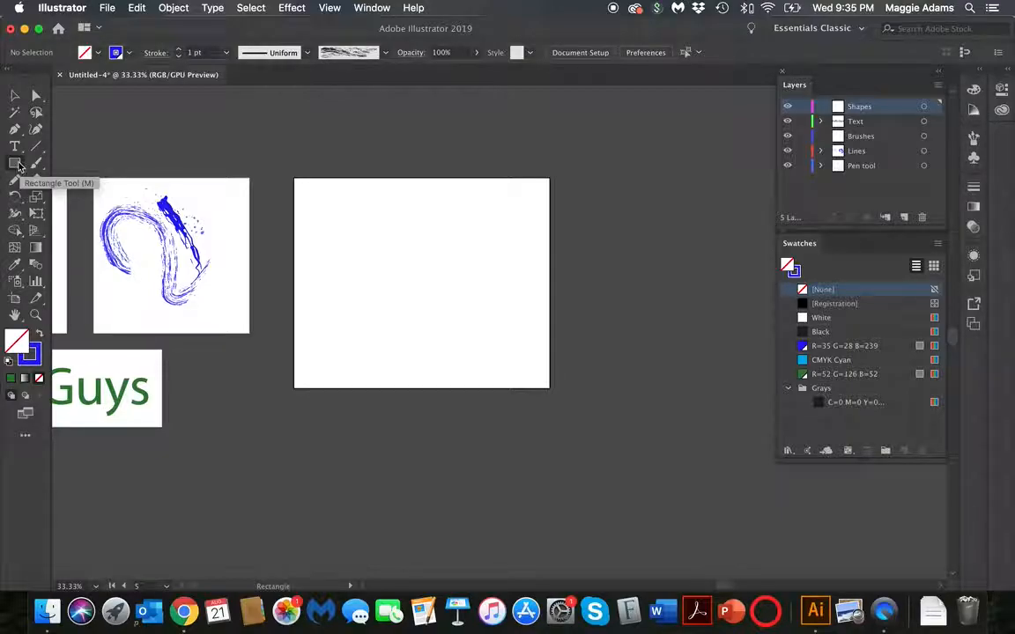
click(18, 164)
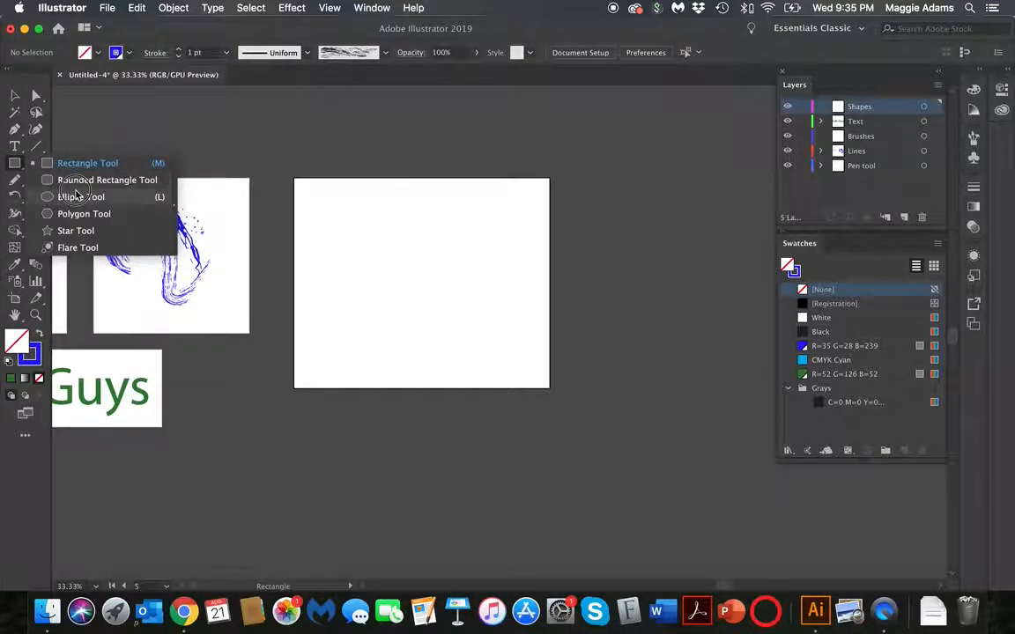
click(73, 163)
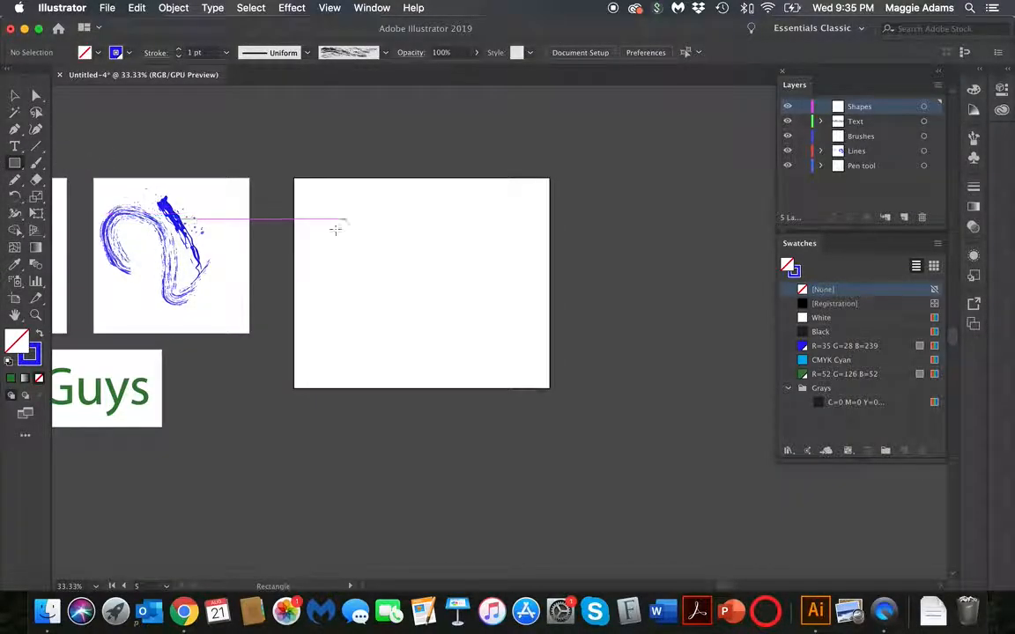
click(39, 334)
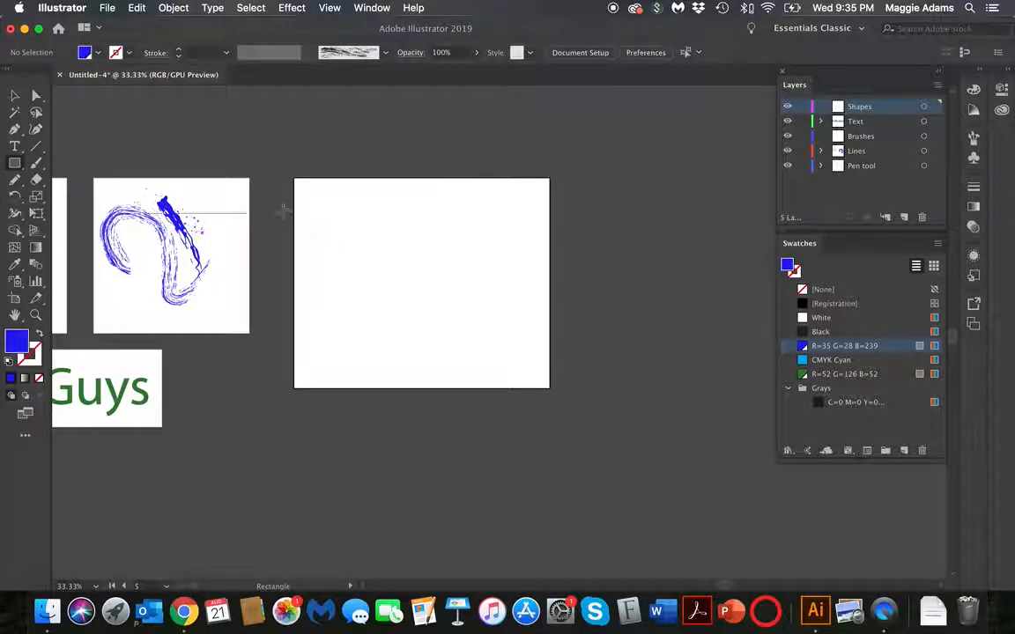
drag(320, 201, 360, 237)
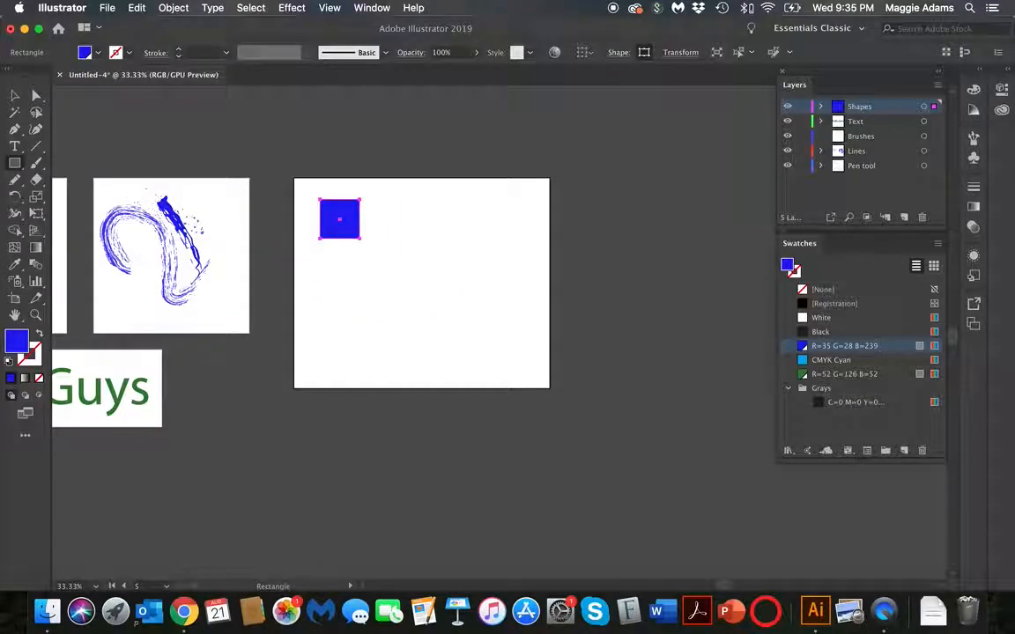
drag(19, 168, 88, 196)
drag(392, 204, 484, 298)
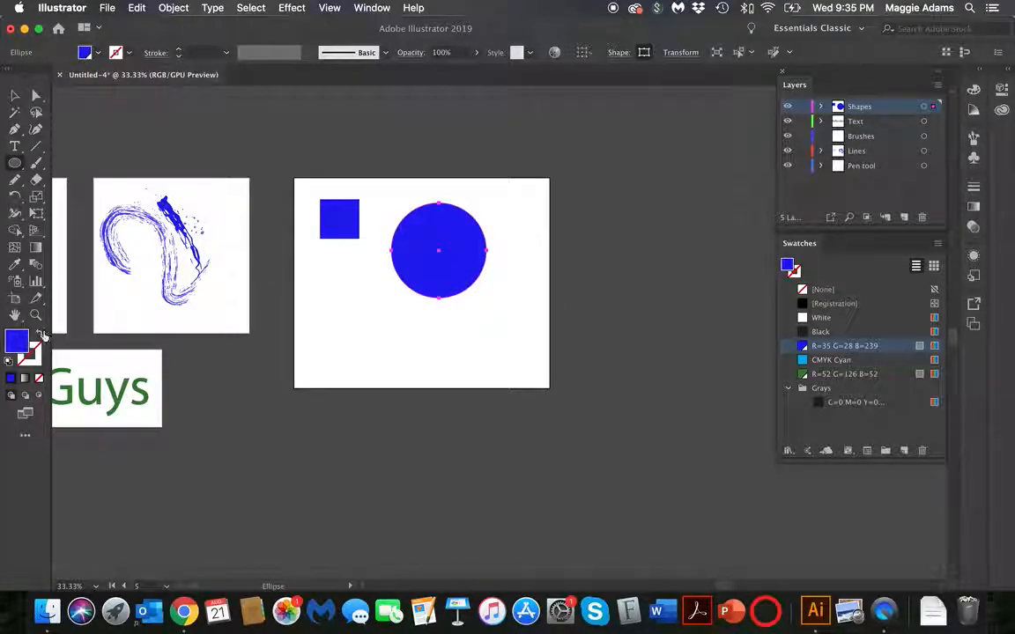
Swap the circle's fill and stroke to leave only a blue outline, and move it up and left beside the square
click(39, 334)
click(15, 95)
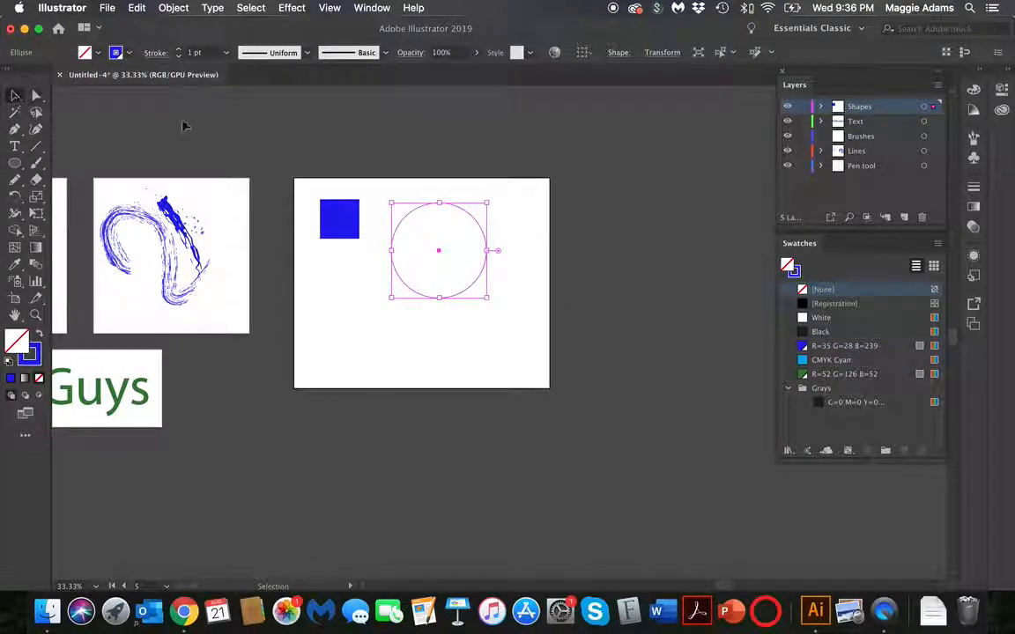
click(531, 145)
drag(487, 247, 466, 226)
click(512, 235)
Create a pentagon with a 0.6054 in radius below the square, and give it the blue fill without a stroke
drag(15, 163, 95, 217)
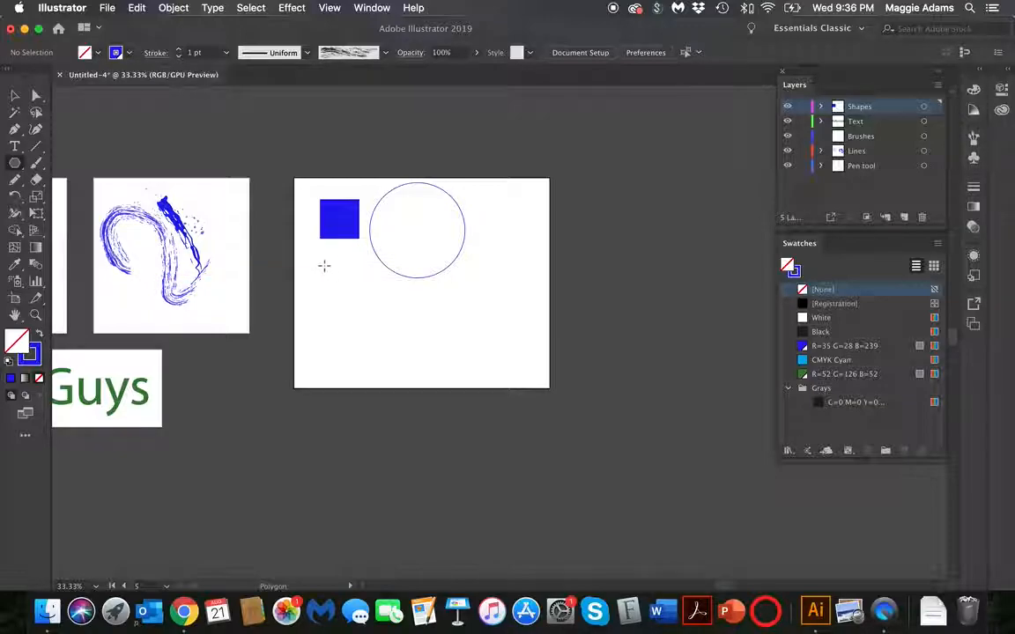
mouse_move(321, 266)
mouse_down()
mouse_move(364, 312)
mouse_move(321, 206)
mouse_move(330, 278)
mouse_up()
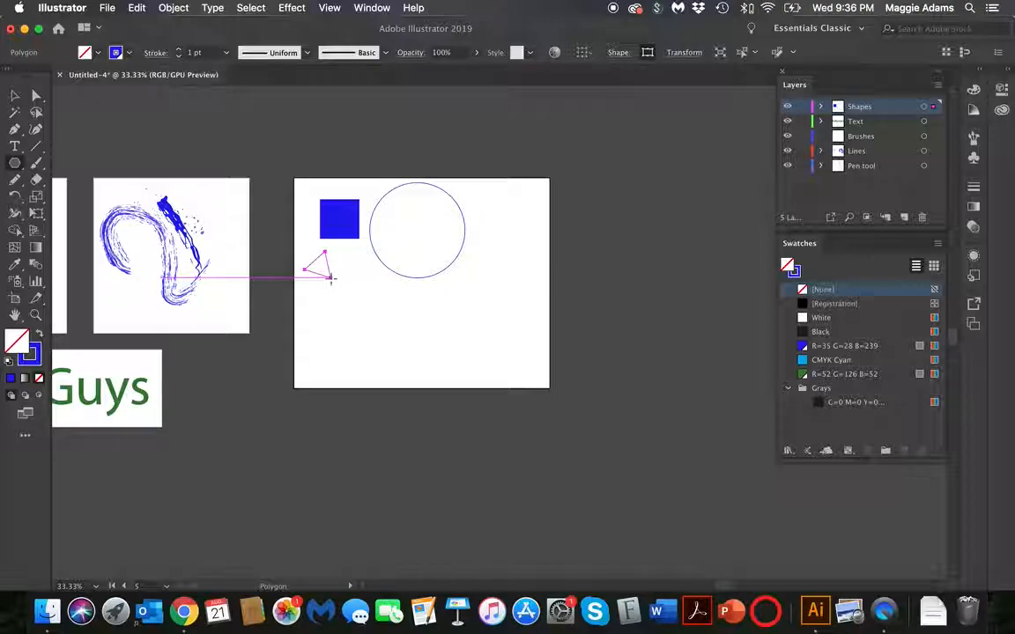
key(super+z)
click(334, 269)
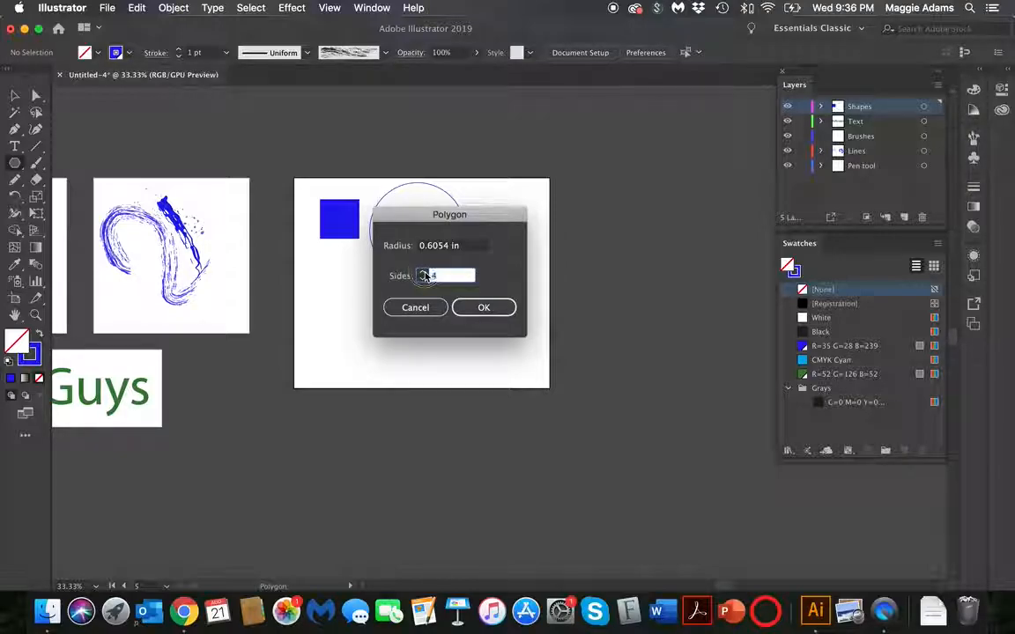
click(489, 308)
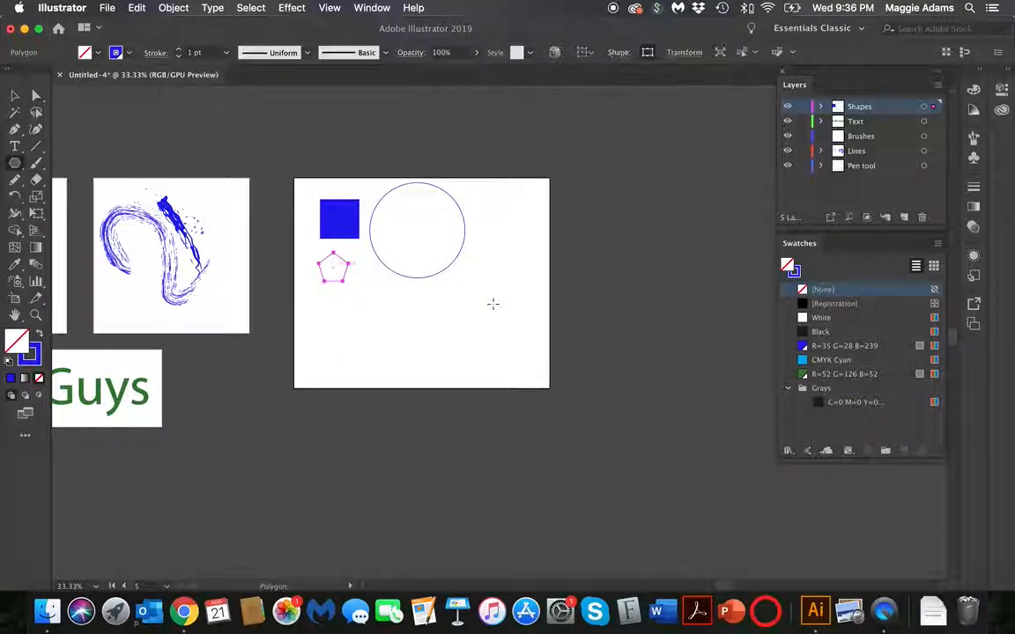
click(40, 335)
click(136, 141)
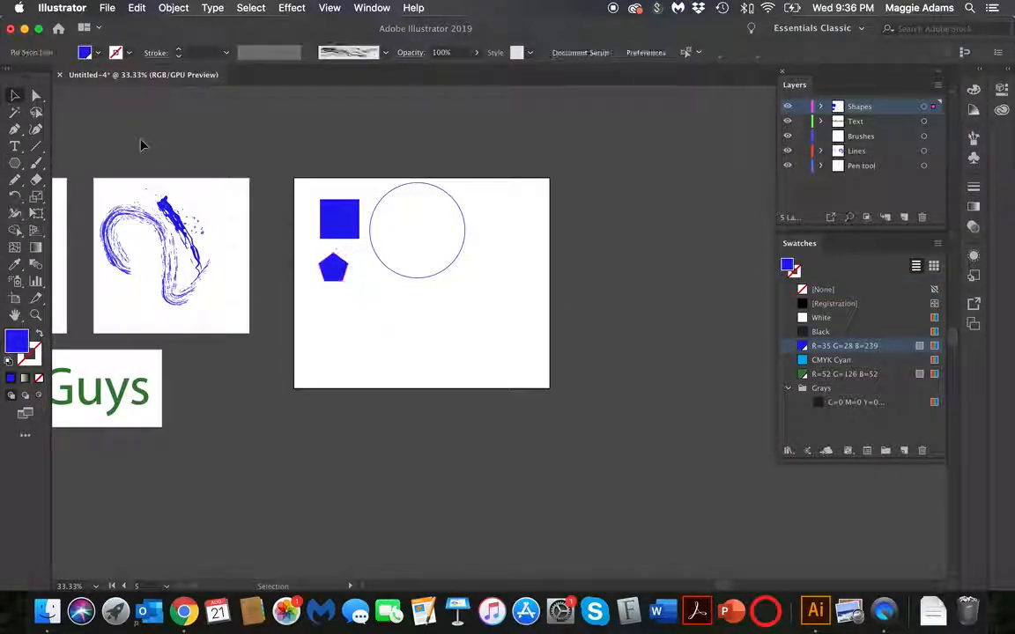
Draw a small blue seven-pointed star just below and to the right of the pentagon
click(16, 165)
drag(16, 166, 70, 229)
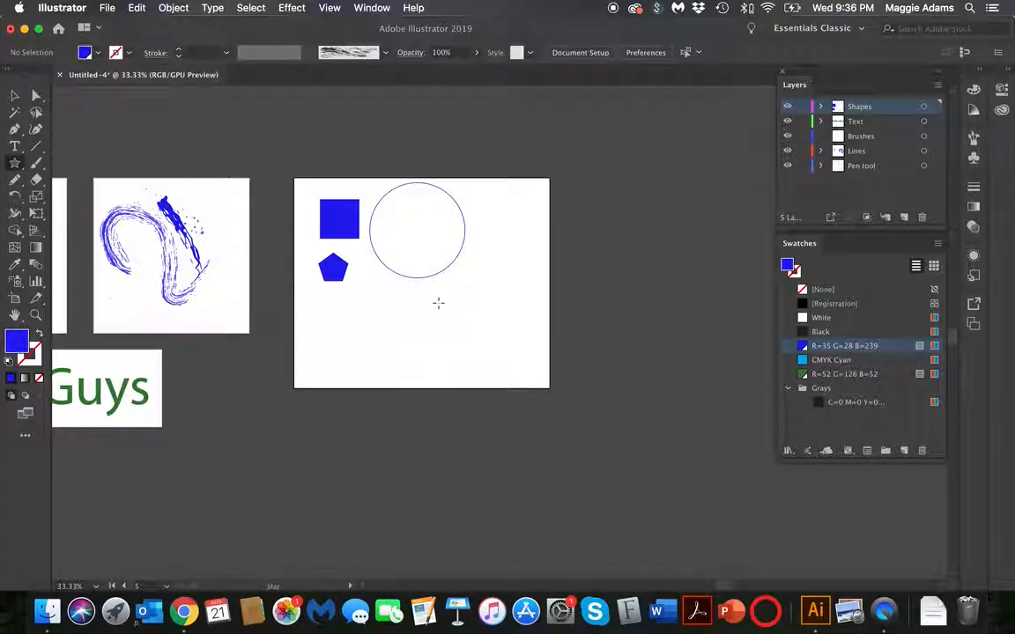
mouse_move(365, 295)
mouse_down()
mouse_move(388, 326)
mouse_move(380, 281)
mouse_move(388, 297)
mouse_up()
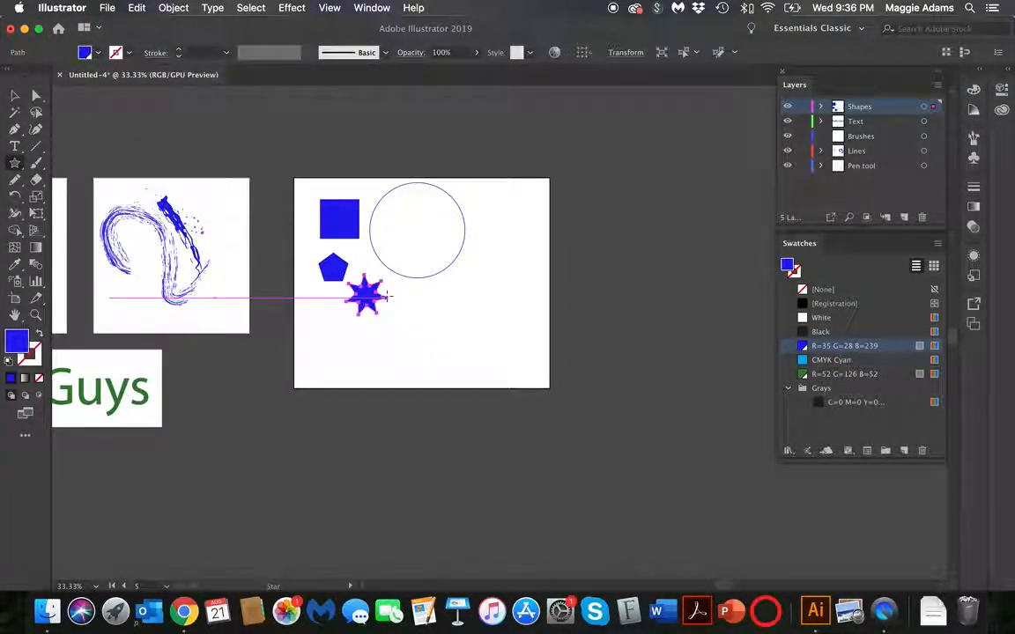
Create a many-pointed burst star with radii 0.7952 in and 0.3976 in, and place it below the circle beside the seven-pointed star
click(432, 283)
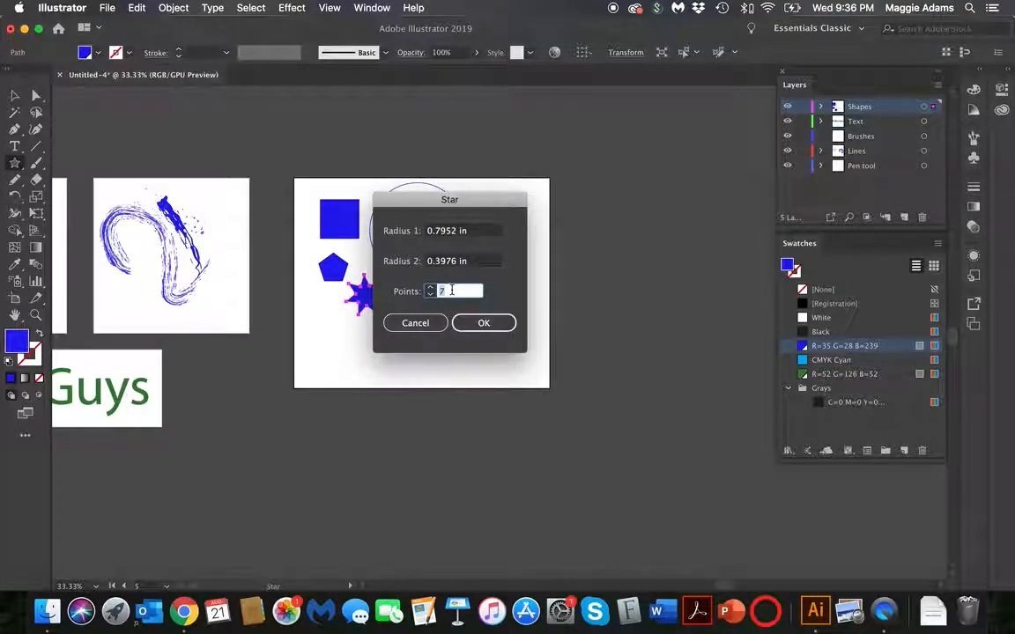
click(468, 324)
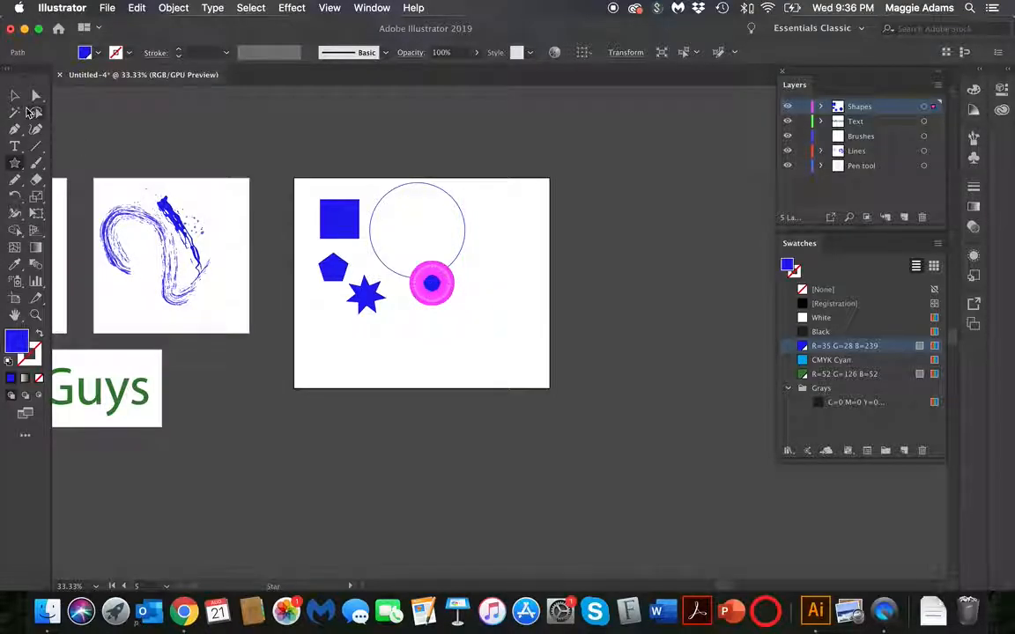
click(14, 95)
click(176, 147)
drag(433, 281, 420, 315)
click(483, 301)
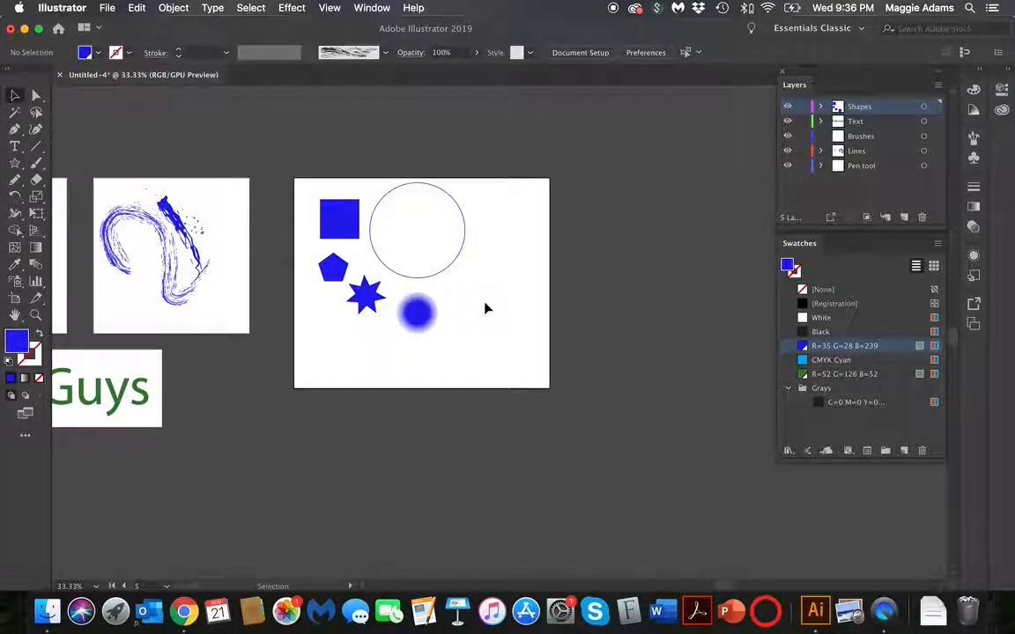
scroll(486, 308, up, 2)
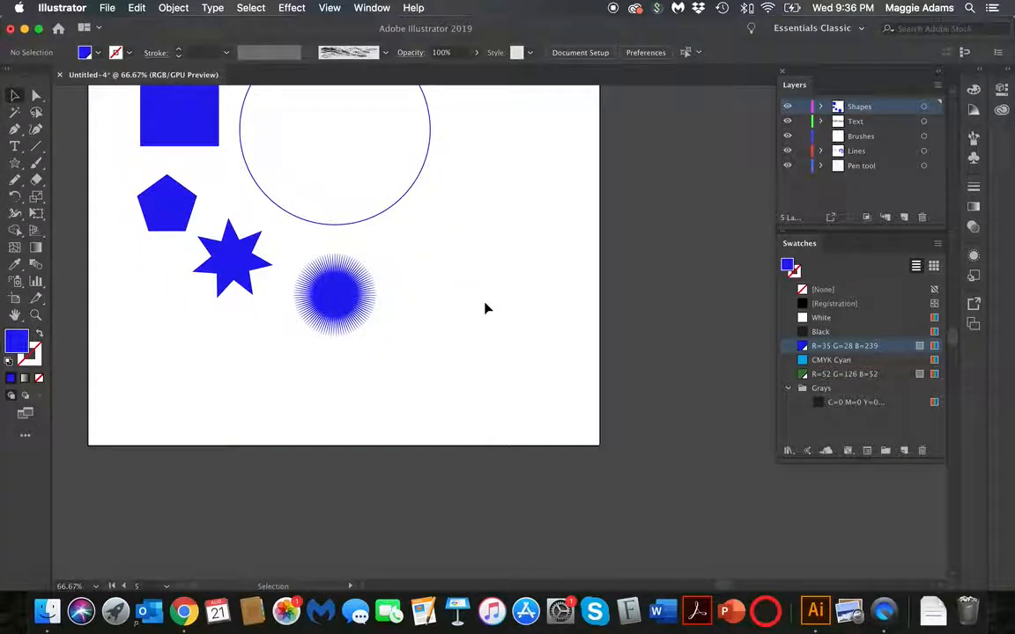
Try out a lens flare to the upper right of the burst star and delete it
click(14, 163)
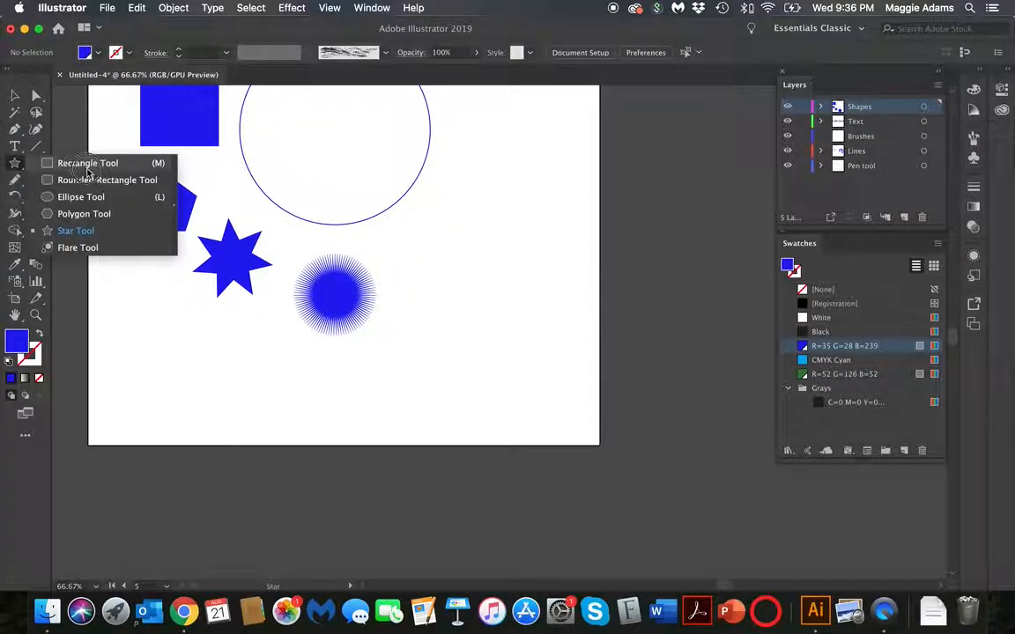
click(88, 247)
drag(434, 221, 480, 255)
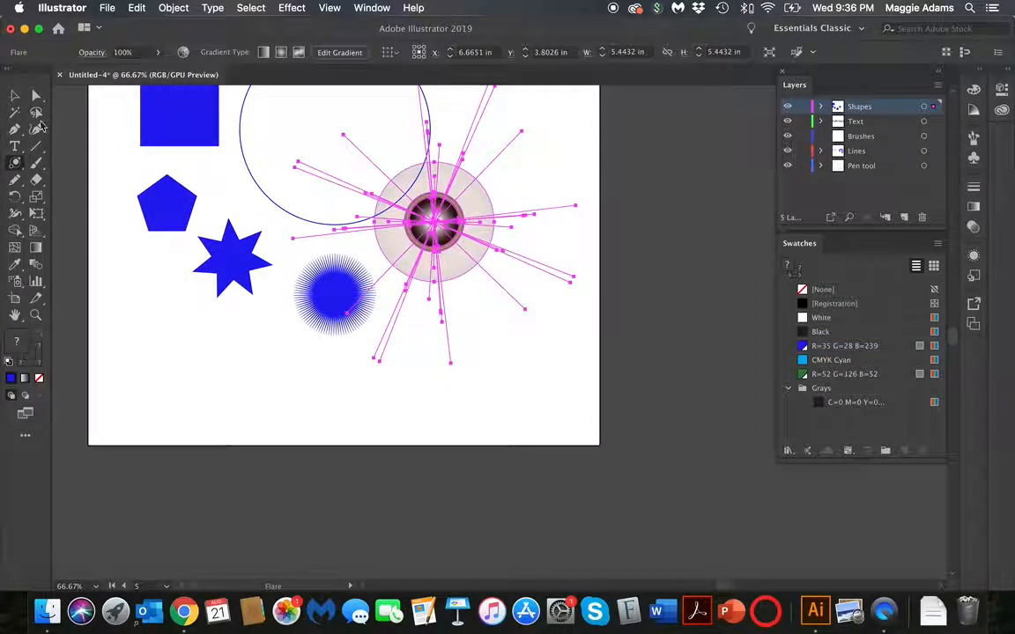
click(14, 95)
key(Delete)
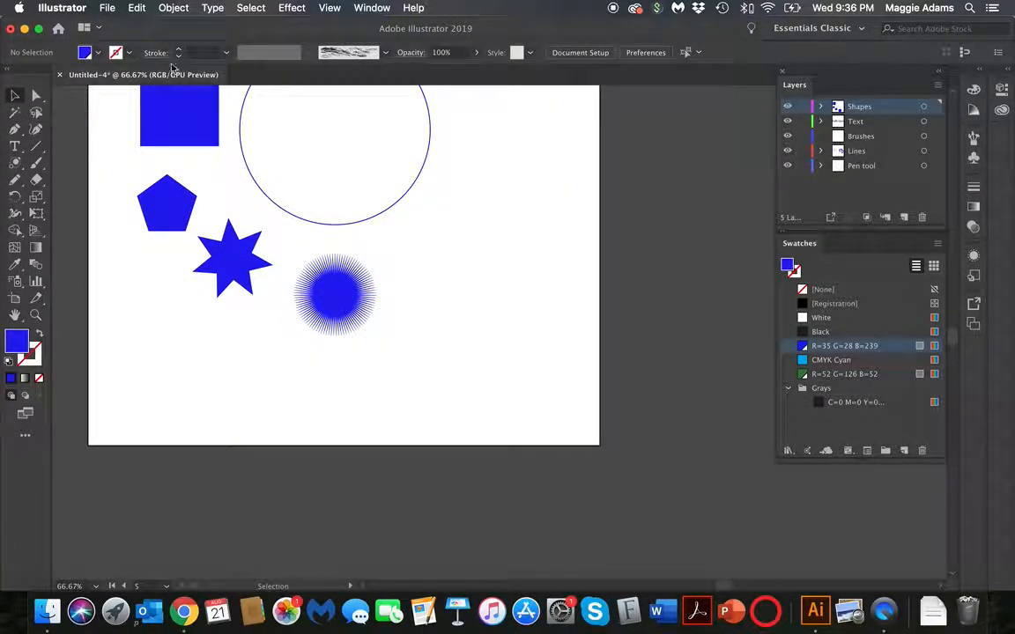
Draw a blue rectangle to the right of the burst star, and add two anchor points on its top edge and one on its right edge
drag(14, 163, 62, 159)
drag(408, 225, 514, 333)
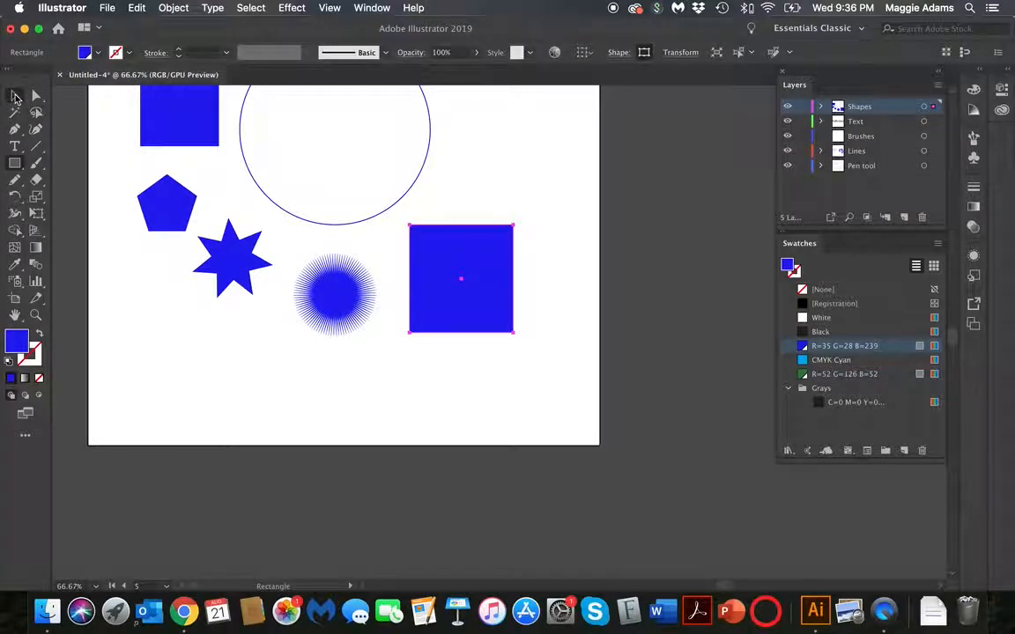
click(15, 131)
drag(15, 132, 46, 146)
click(447, 225)
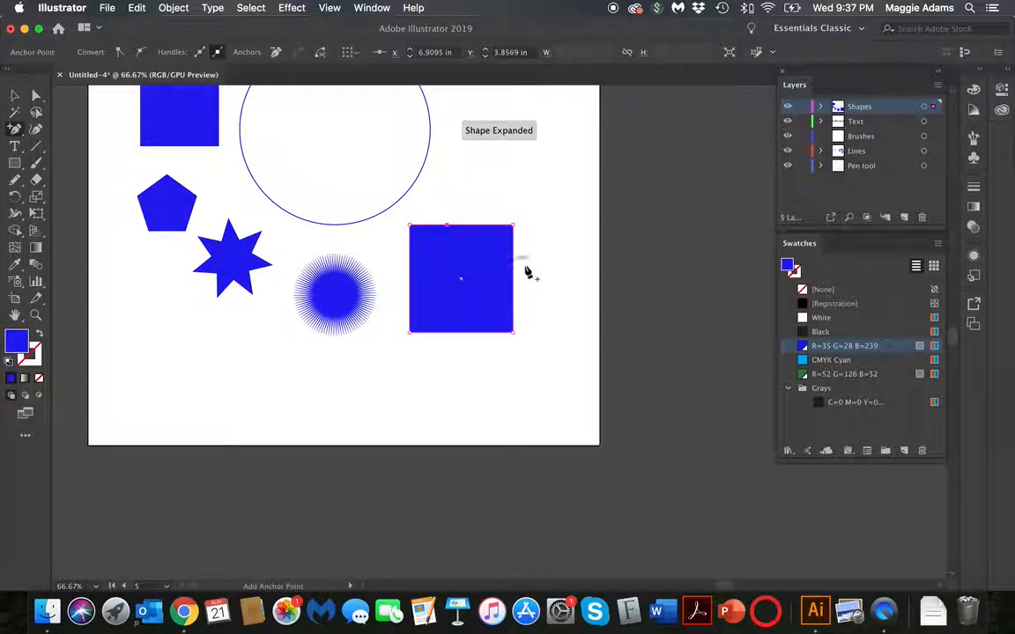
click(492, 226)
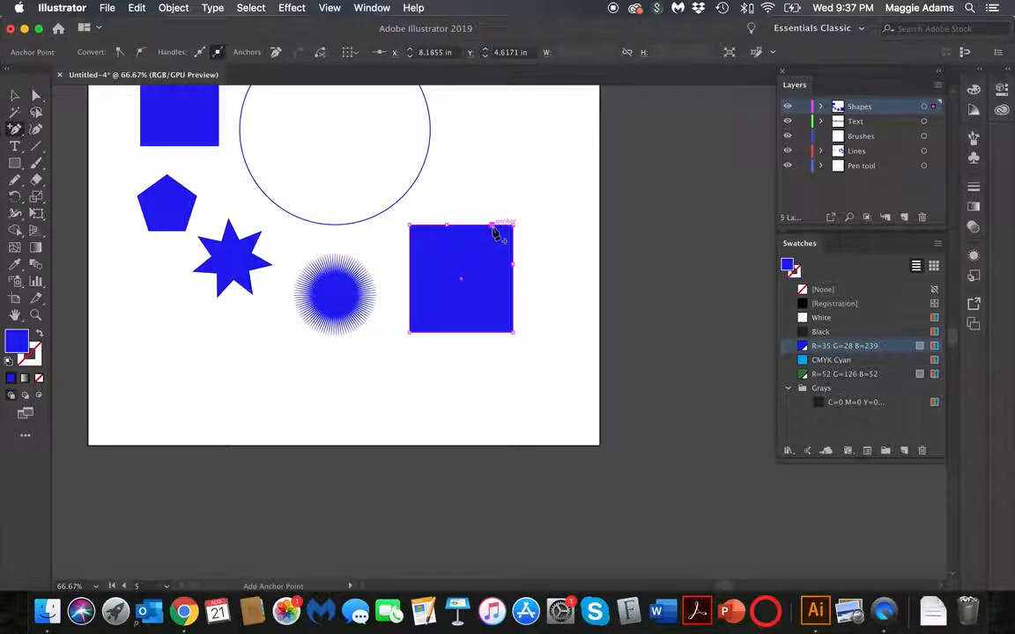
Reshape the rectangle by pulling one top anchor up into a peak and moving the other two added anchors inward
click(37, 98)
drag(446, 226, 453, 148)
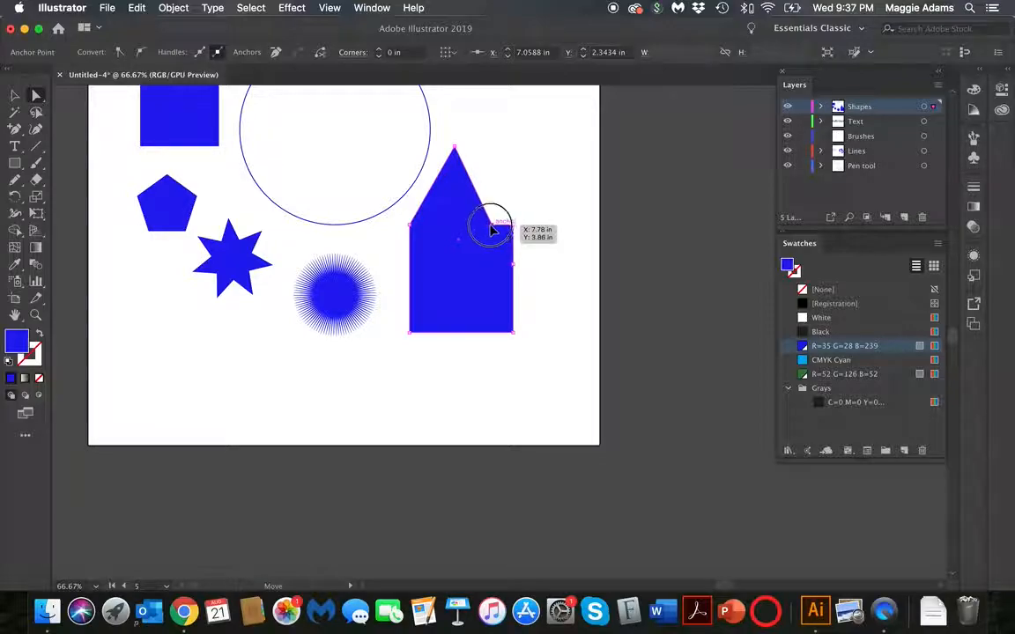
drag(491, 225, 460, 251)
drag(514, 280, 476, 298)
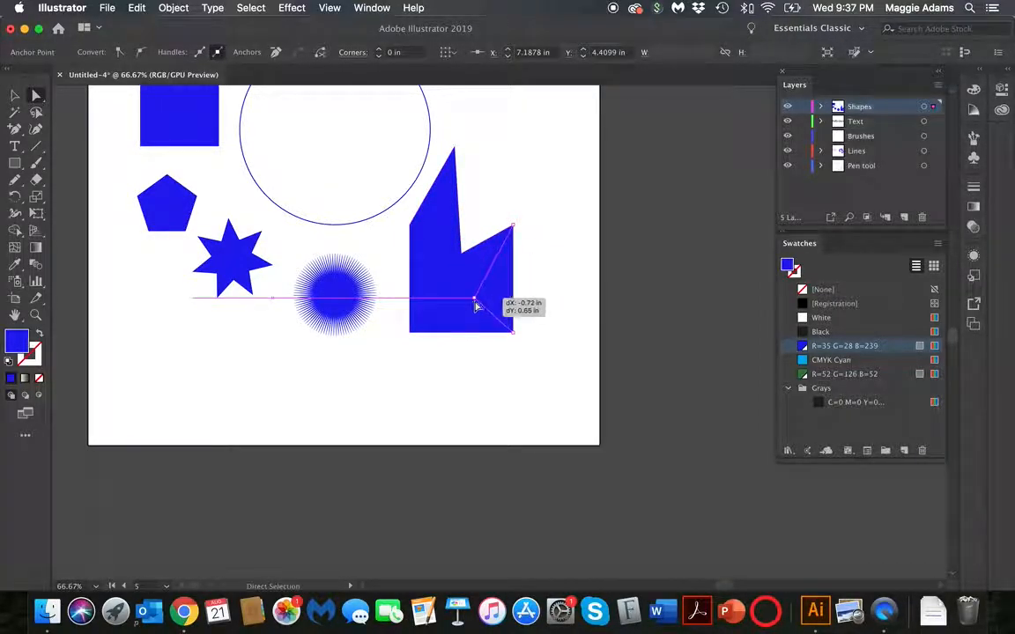
click(536, 267)
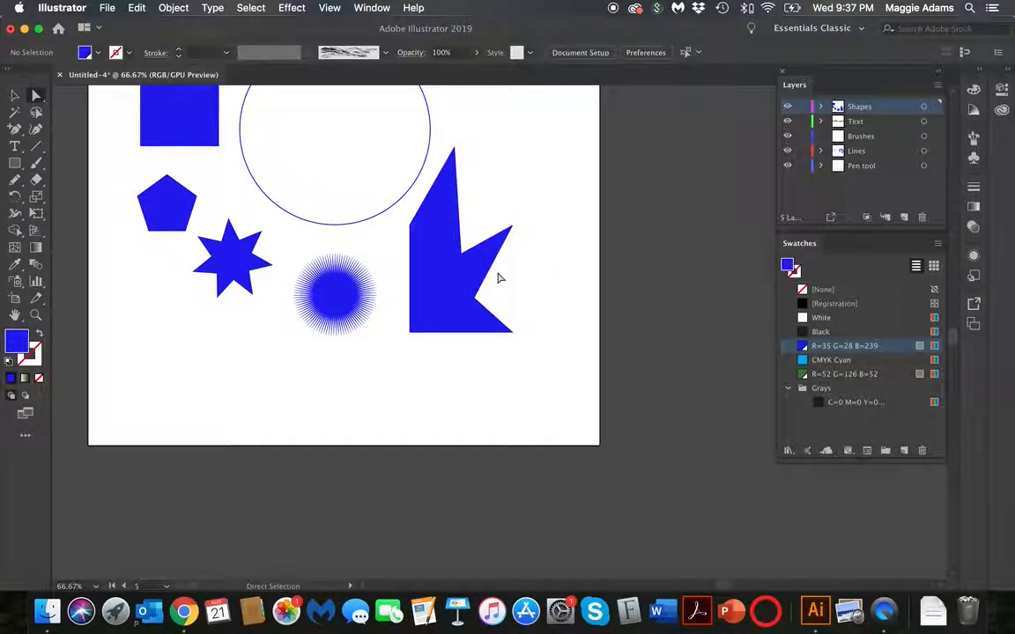
click(14, 97)
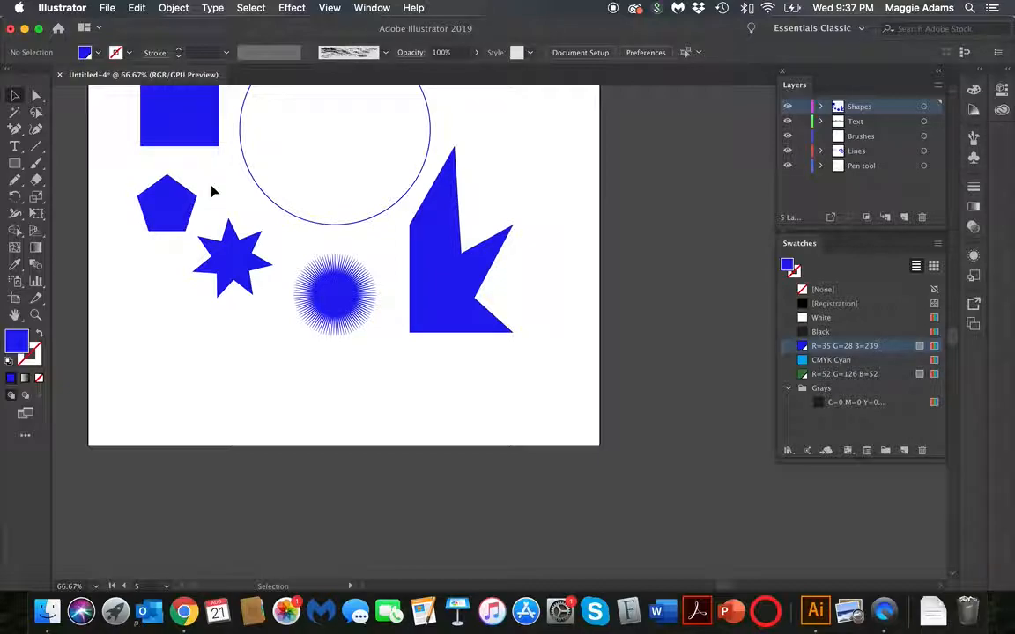
Zoom in to 200% and pan across the artboard to examine the reshaped rectangle, burst star, seven-pointed star and pentagon
click(15, 314)
drag(237, 272, 186, 311)
key(v)
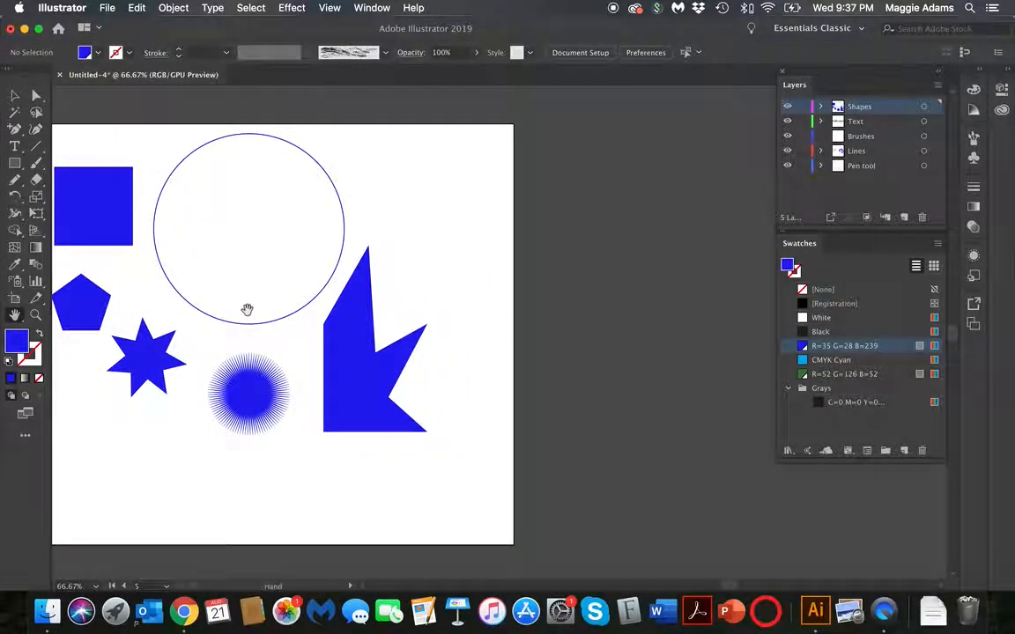
key(super+equal)
key(super+equal)
key(super+equal)
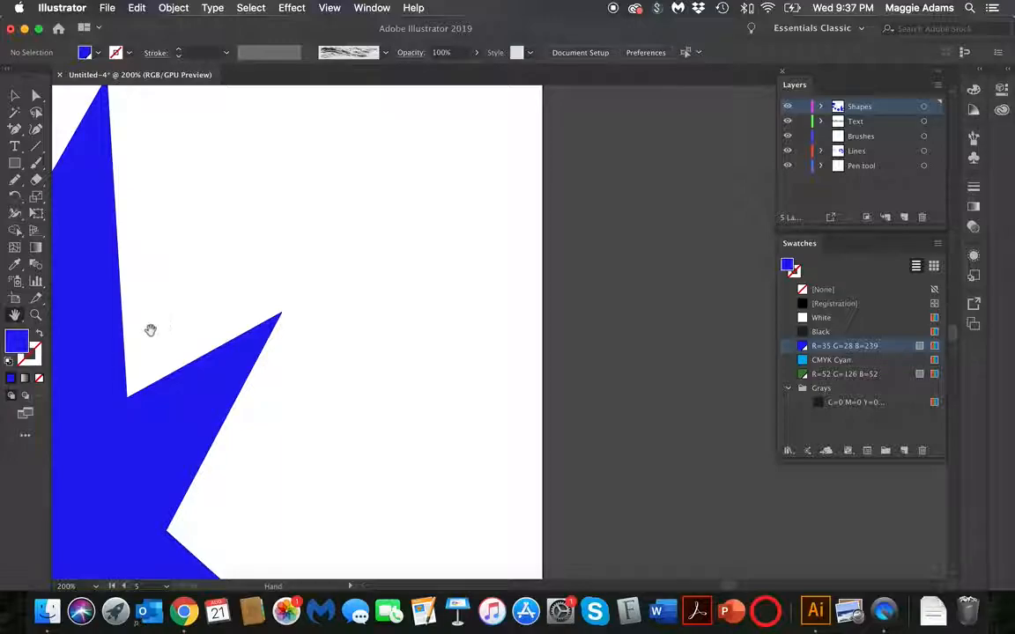
drag(219, 340, 539, 273)
drag(275, 281, 574, 278)
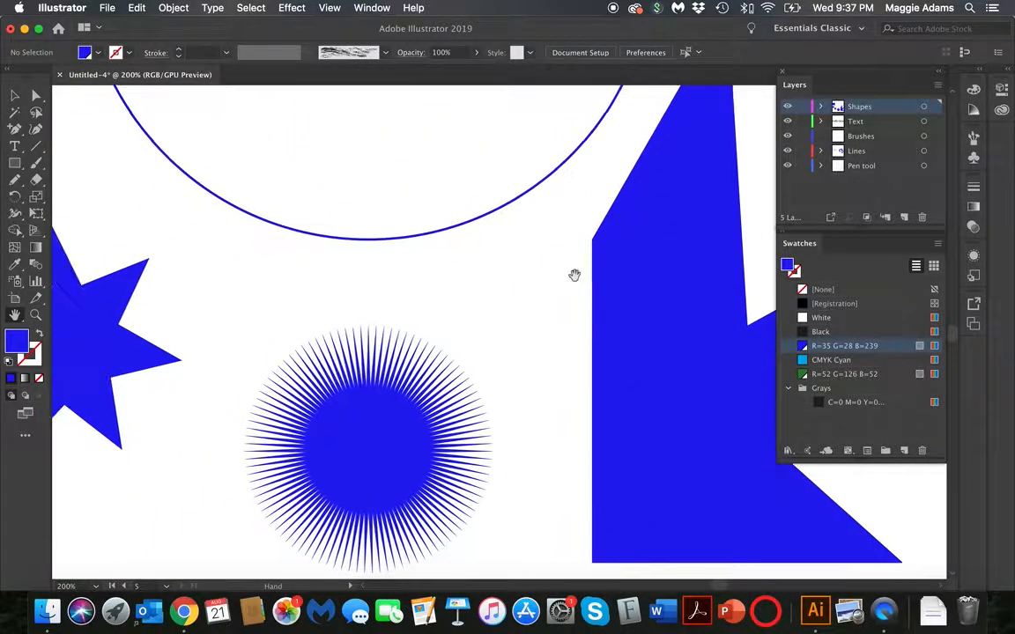
drag(240, 304, 445, 346)
drag(265, 306, 347, 349)
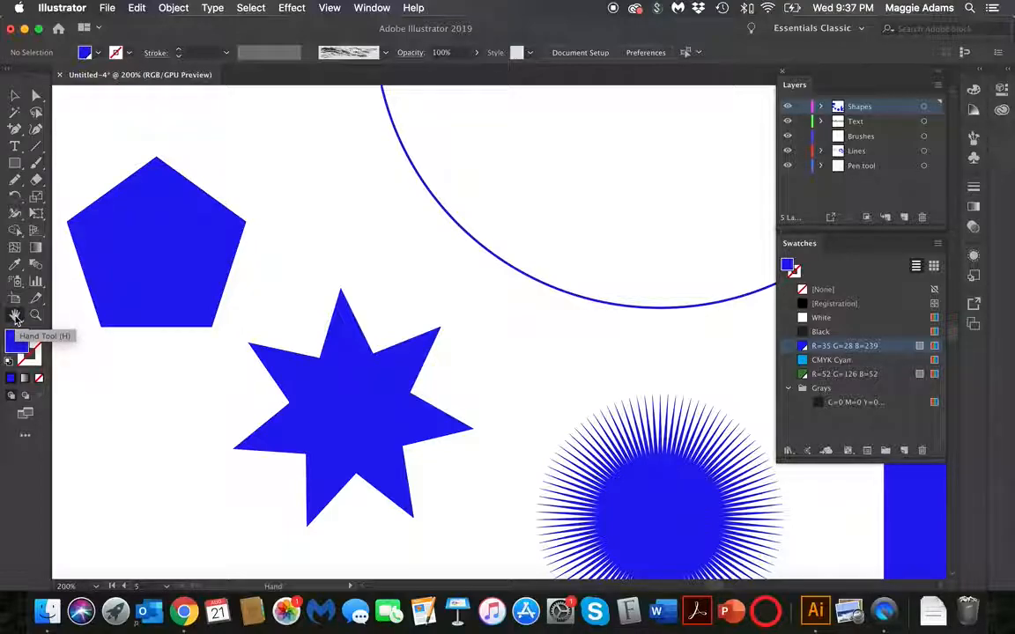
Fill the pentagon with the green swatch R=52 G=126 B=52
click(15, 96)
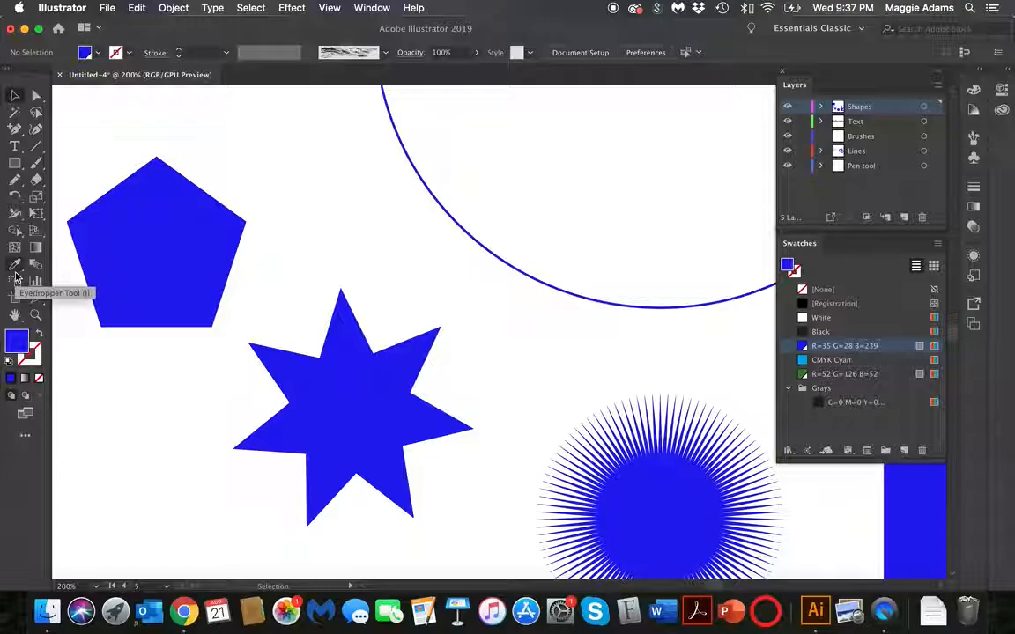
click(170, 287)
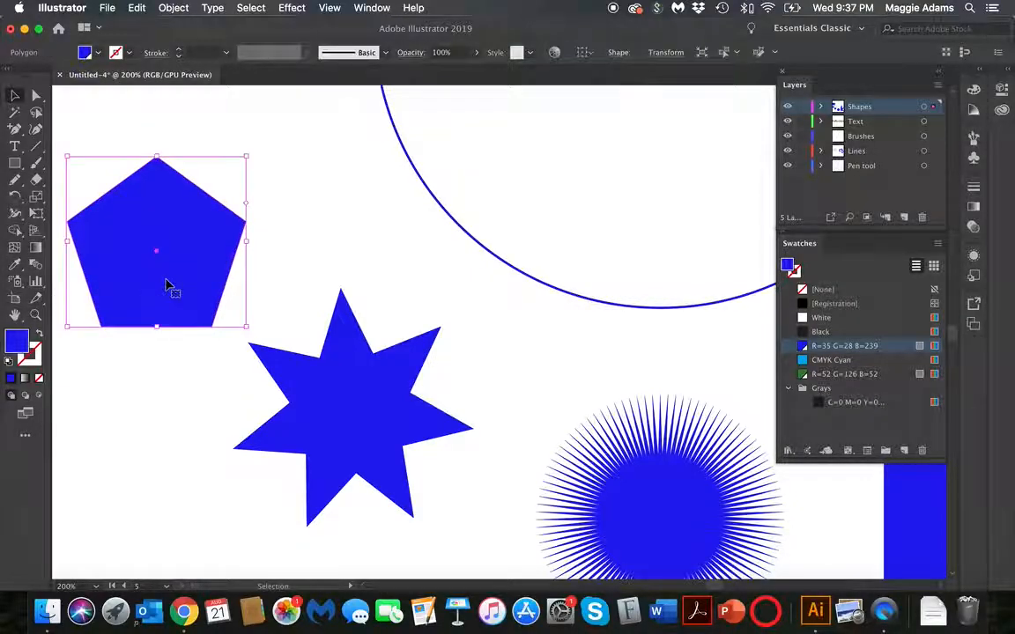
click(836, 374)
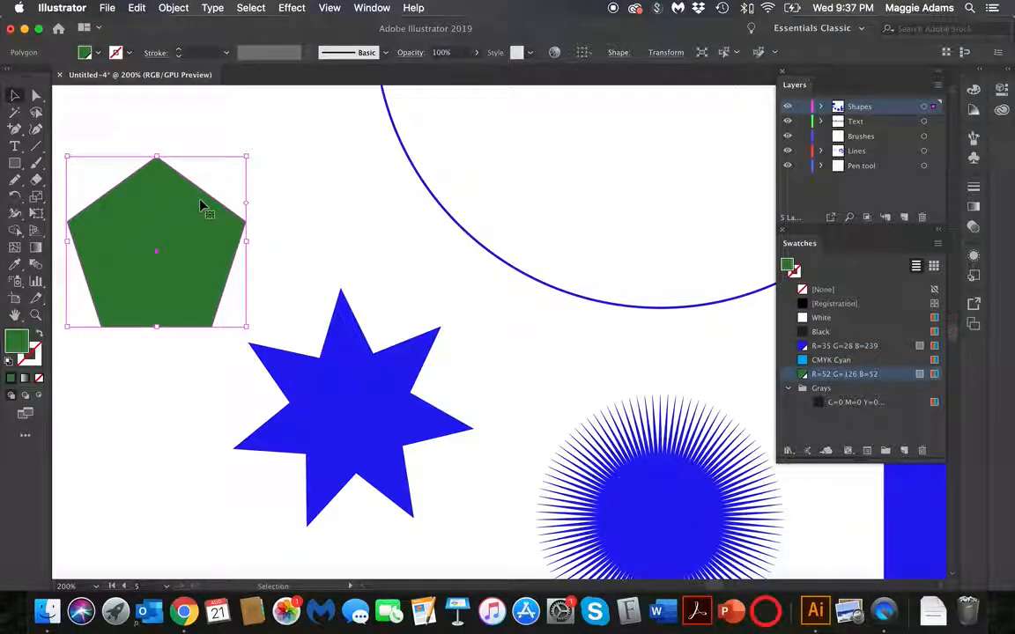
Apply the pentagon's green fill to the seven-pointed star with the Eyedropper tool, and deselect it
click(295, 381)
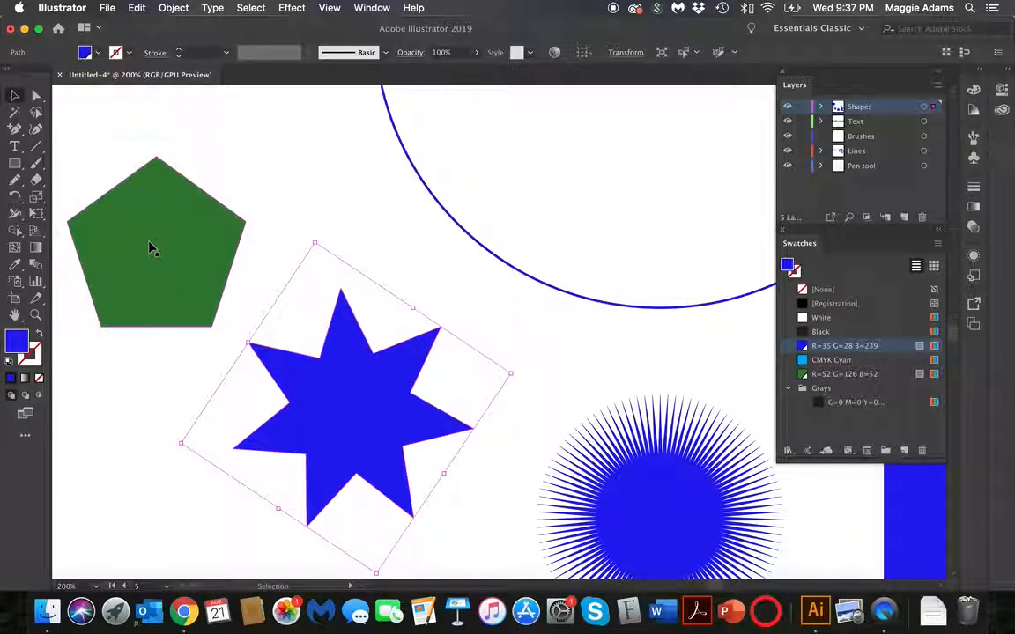
click(14, 266)
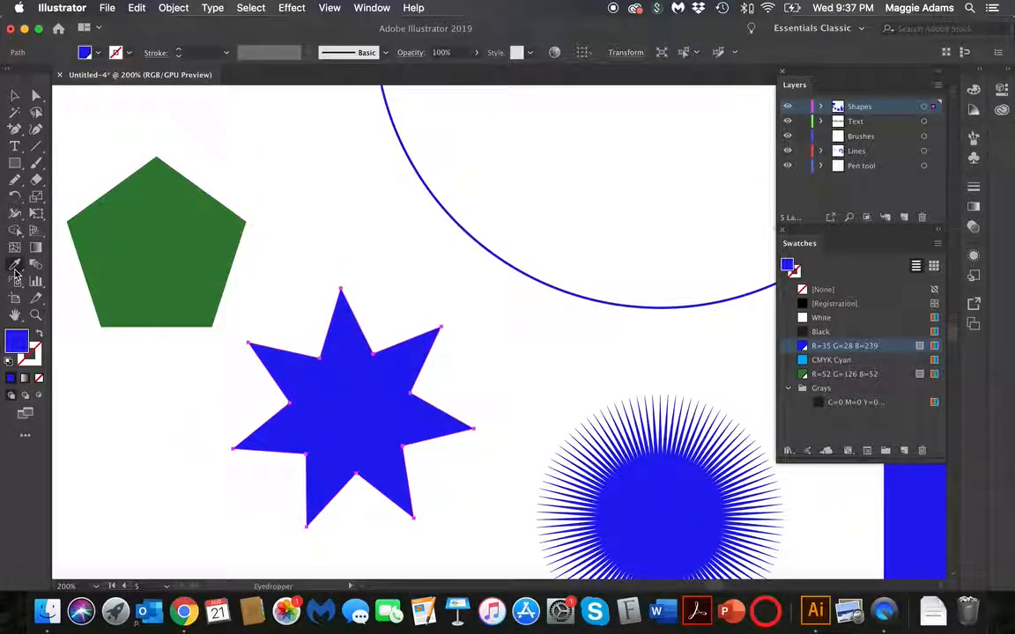
click(139, 262)
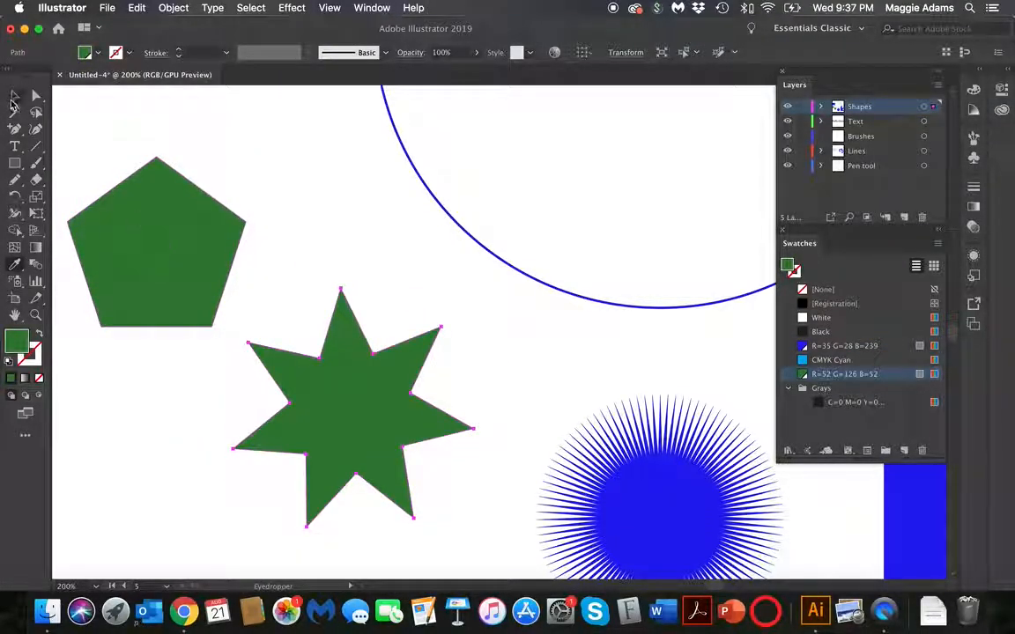
click(15, 95)
click(356, 220)
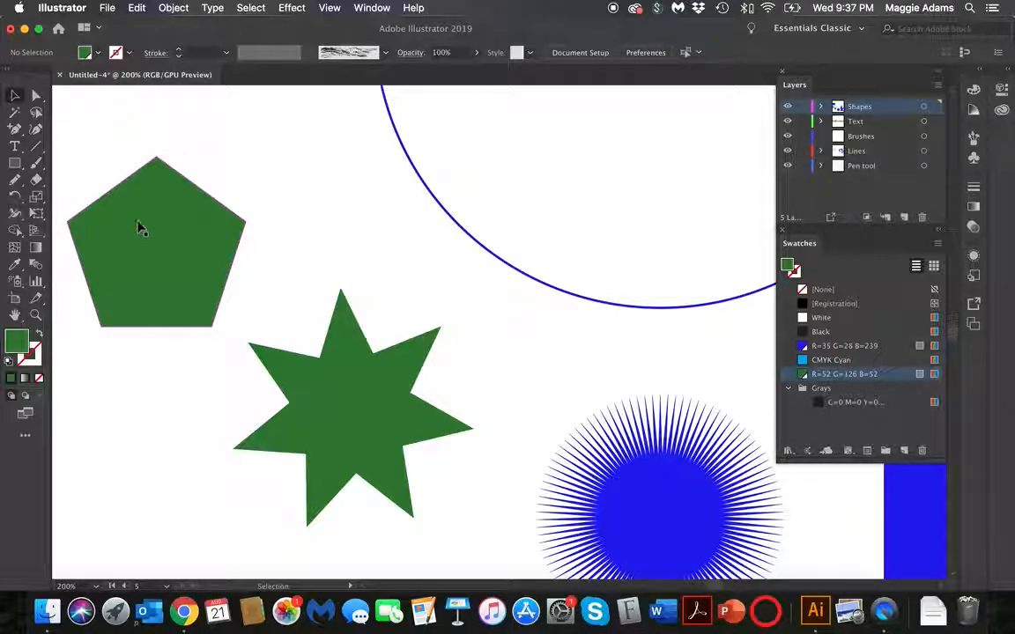
Save the document to the Desktop in Adobe Illustrator format, named with the author's surname and initial plus "_ai1_E1Basics", and close it
click(107, 8)
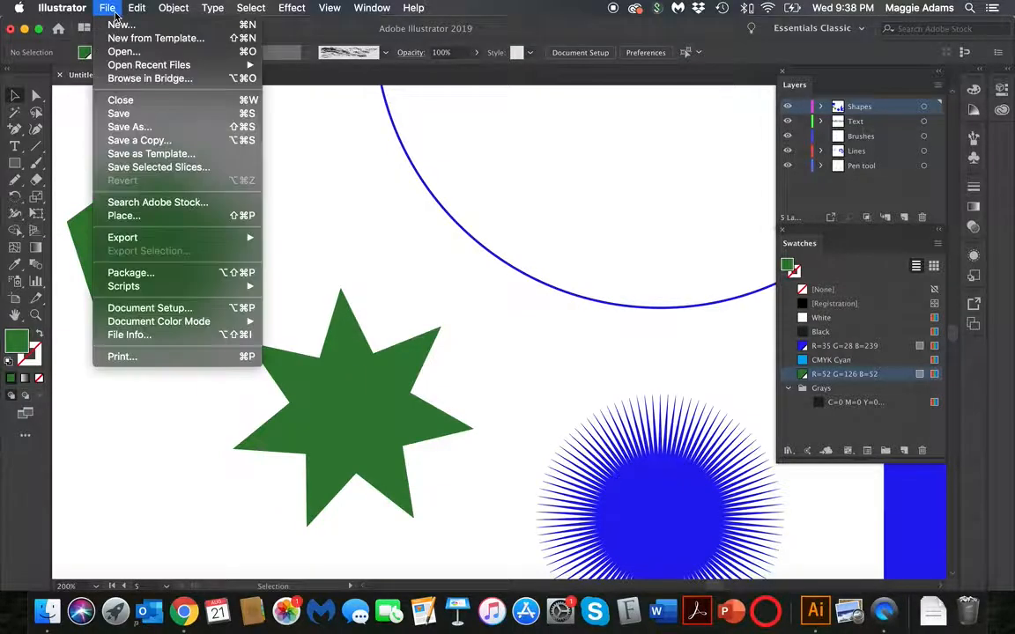
click(144, 114)
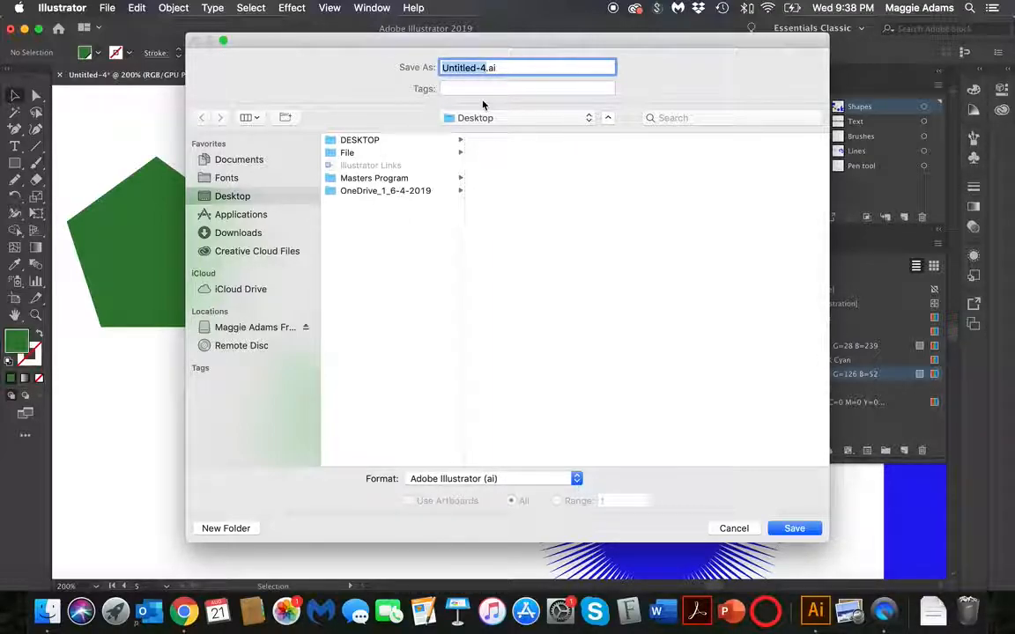
text(Add)
text(msM)
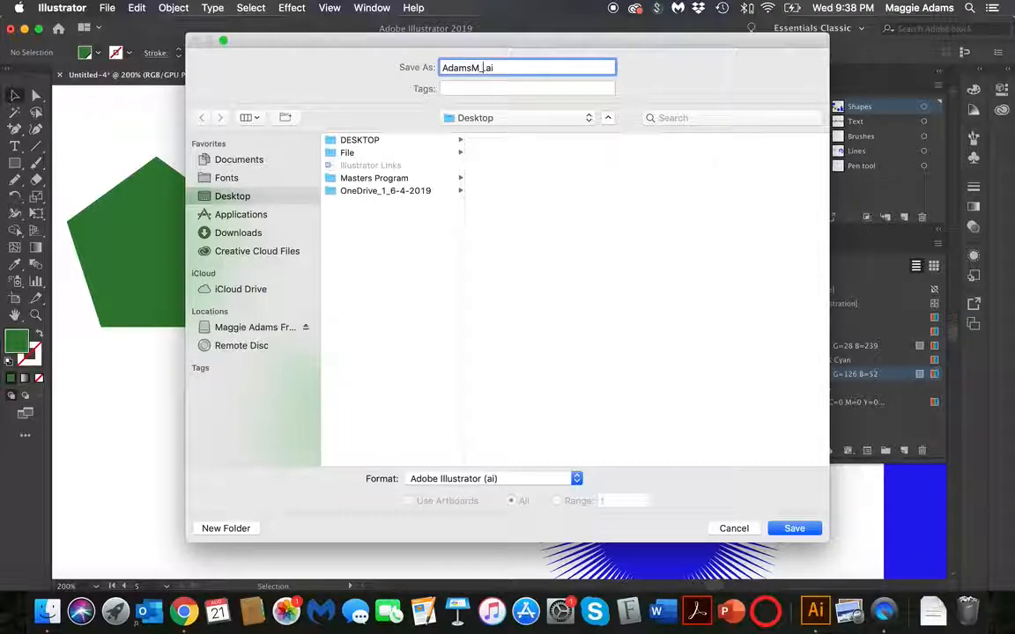
text(_ai1_)
key(BackSpace)
text(_E1Basics)
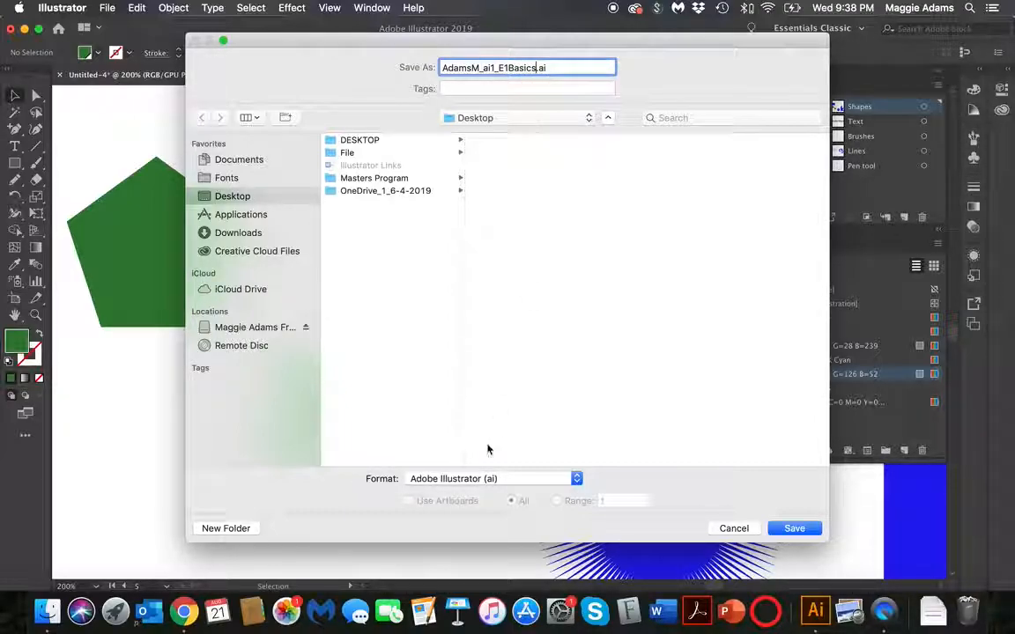
click(792, 529)
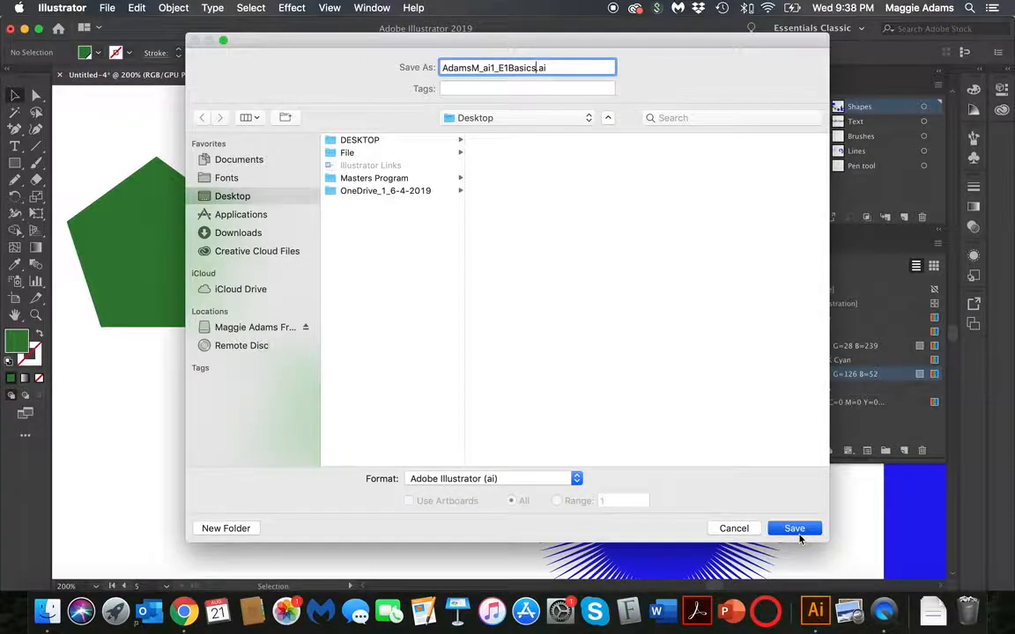
click(645, 500)
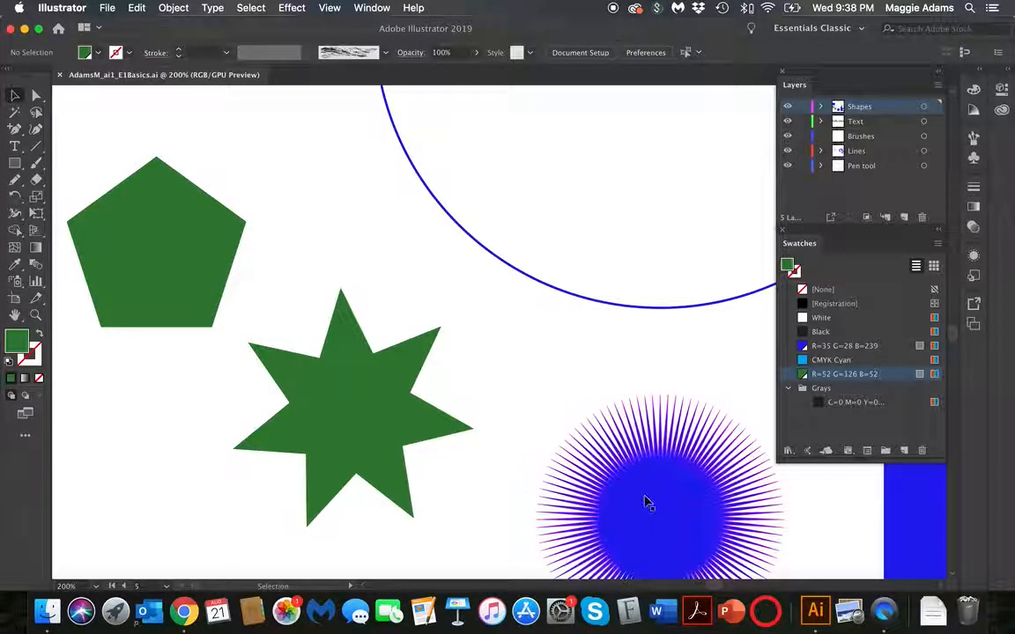
click(9, 29)
key(super+q)
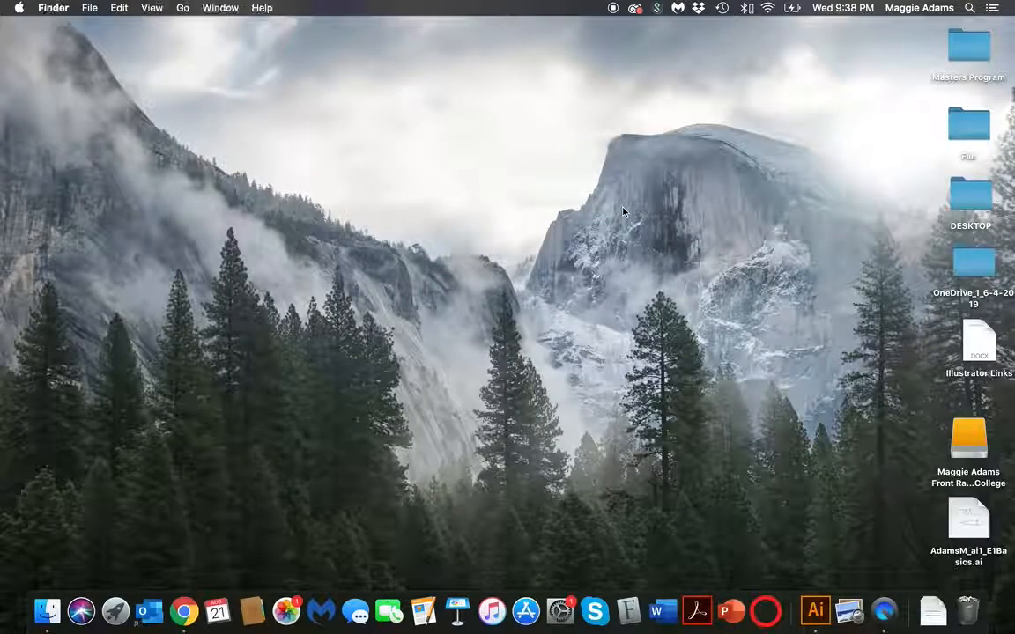
Move the saved E1Basics file icon to the open middle area of the desktop
drag(968, 521, 588, 169)
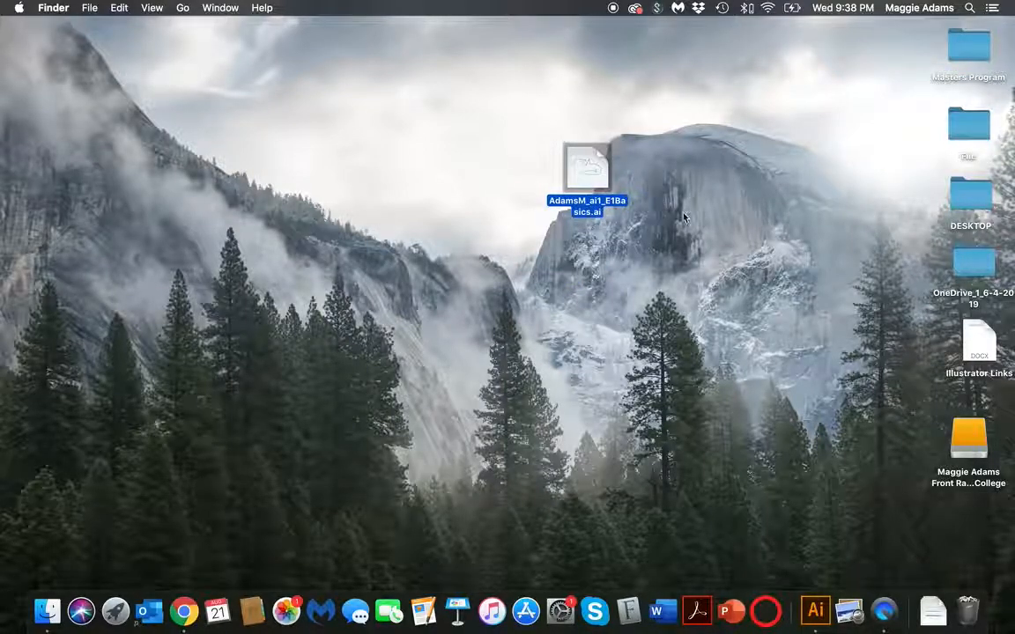
click(700, 240)
drag(587, 169, 573, 183)
click(620, 191)
Create a new folder on the desktop, place it beside the E1Basics file and name it "Illustrator 1"
key(super+shift+n)
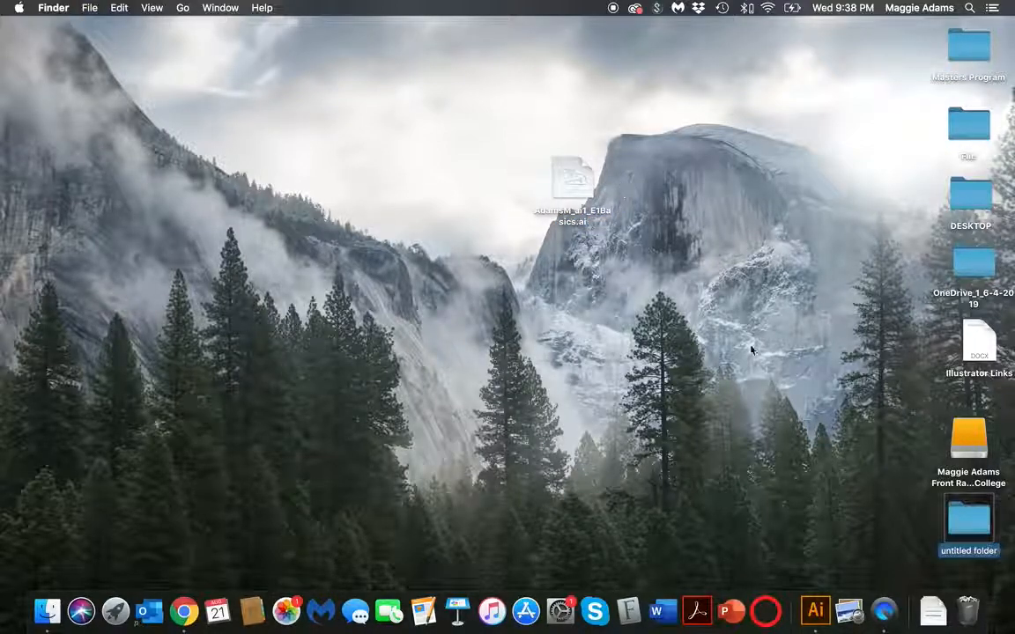
drag(951, 518, 657, 159)
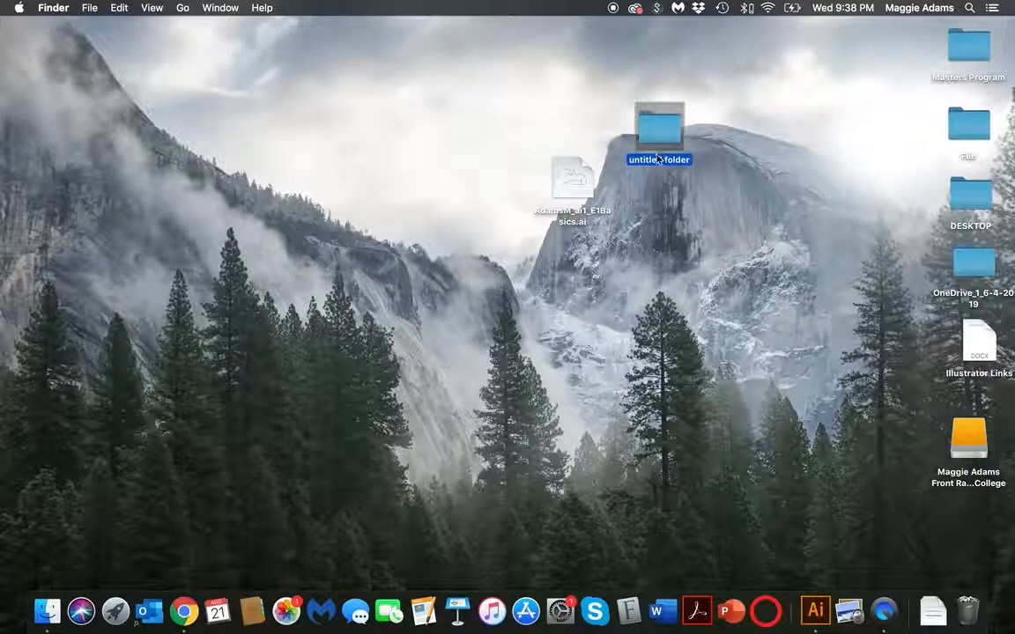
double_click(656, 161)
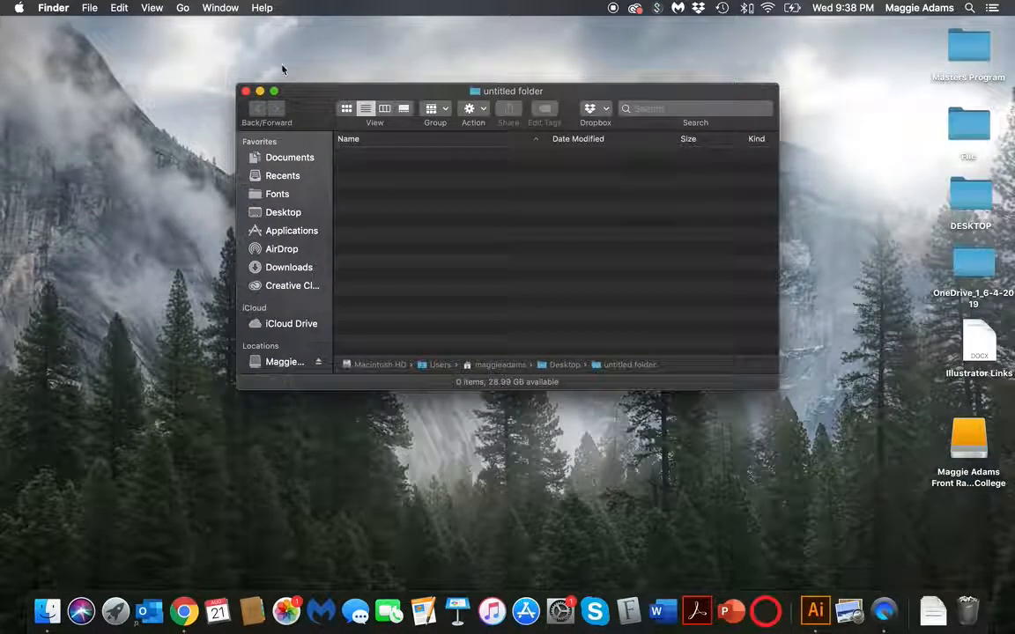
click(246, 91)
click(652, 162)
key(BackSpace)
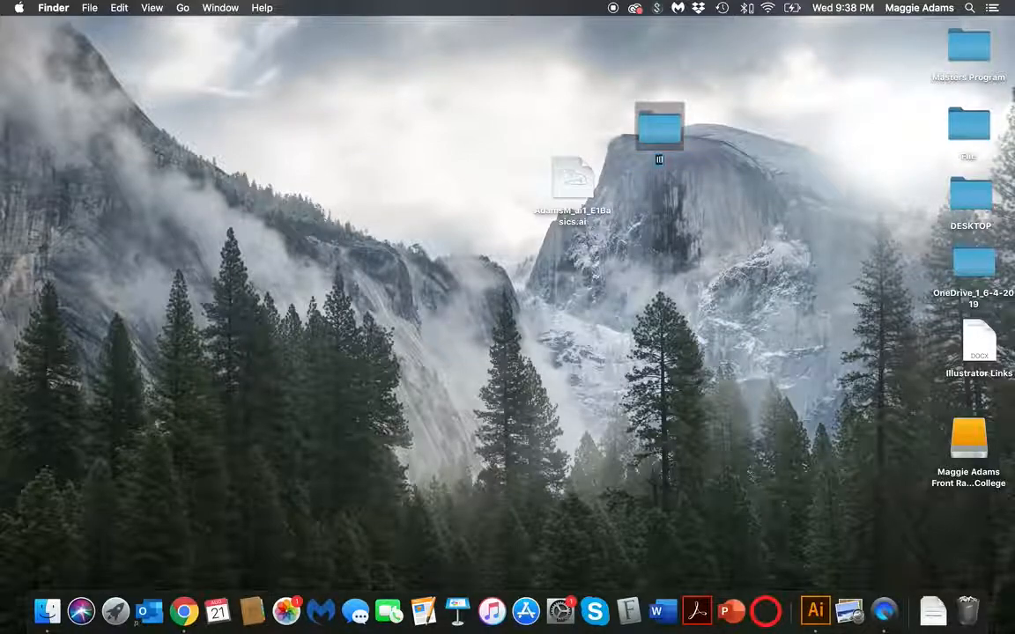
text(Illustrator 1)
click(664, 206)
Open the Illustrator 1 folder and create a subfolder named "Exercises" inside it
double_click(659, 122)
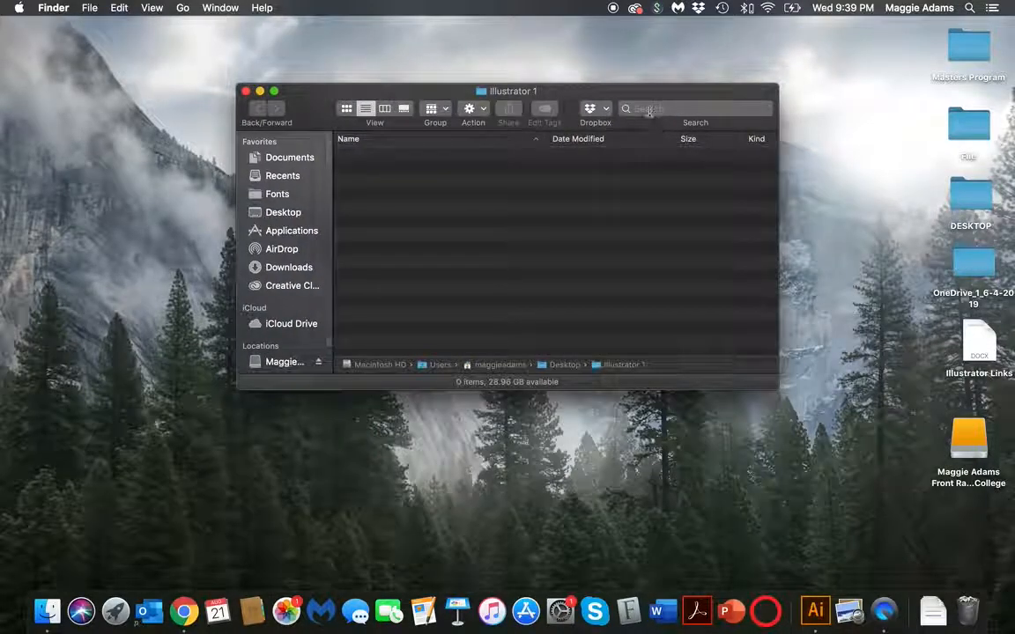
drag(627, 92, 621, 134)
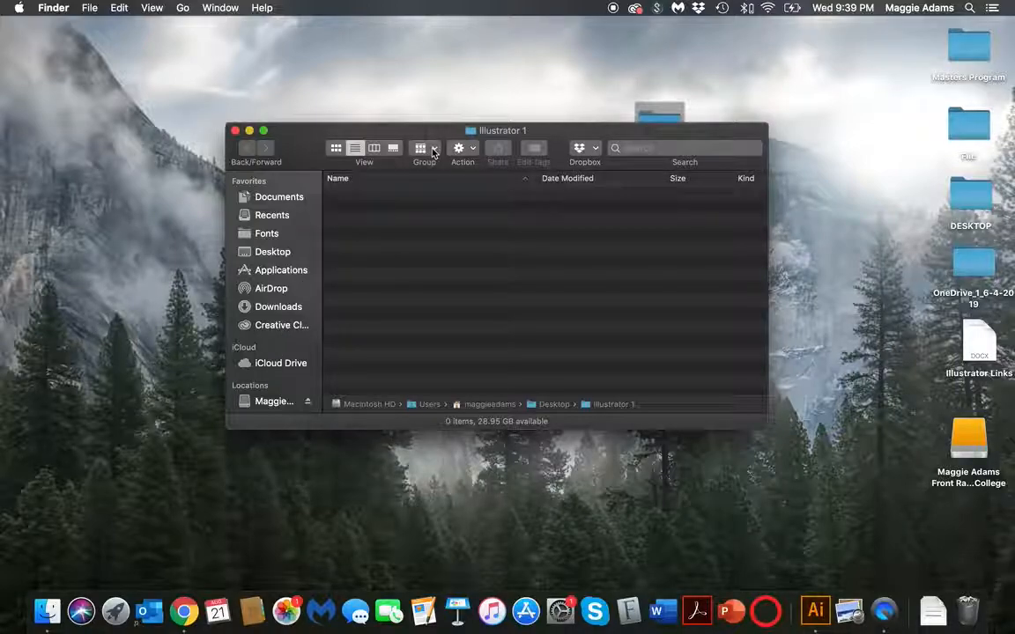
click(89, 7)
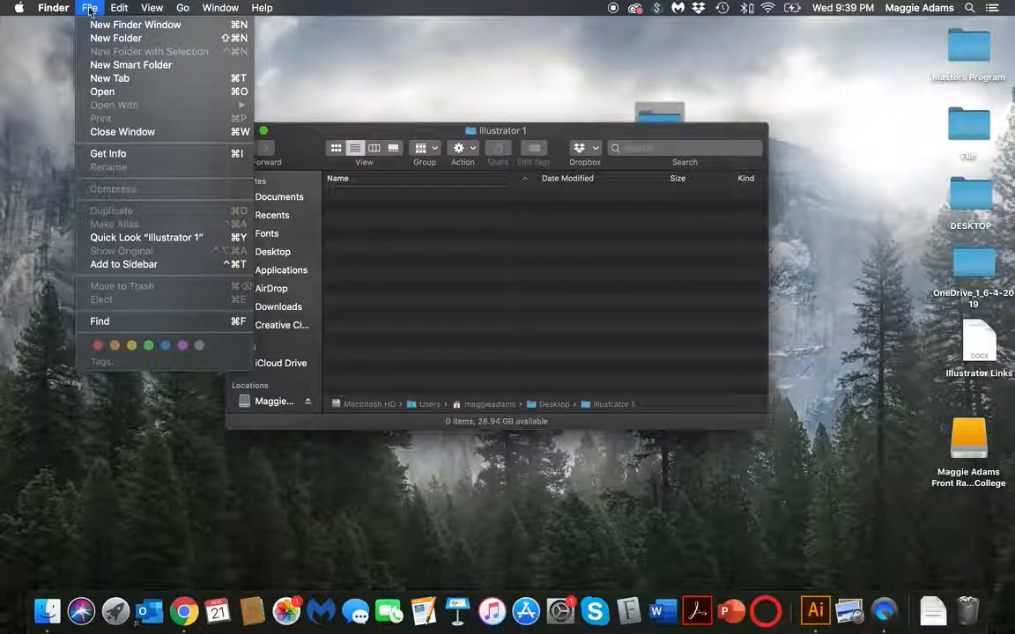
click(523, 308)
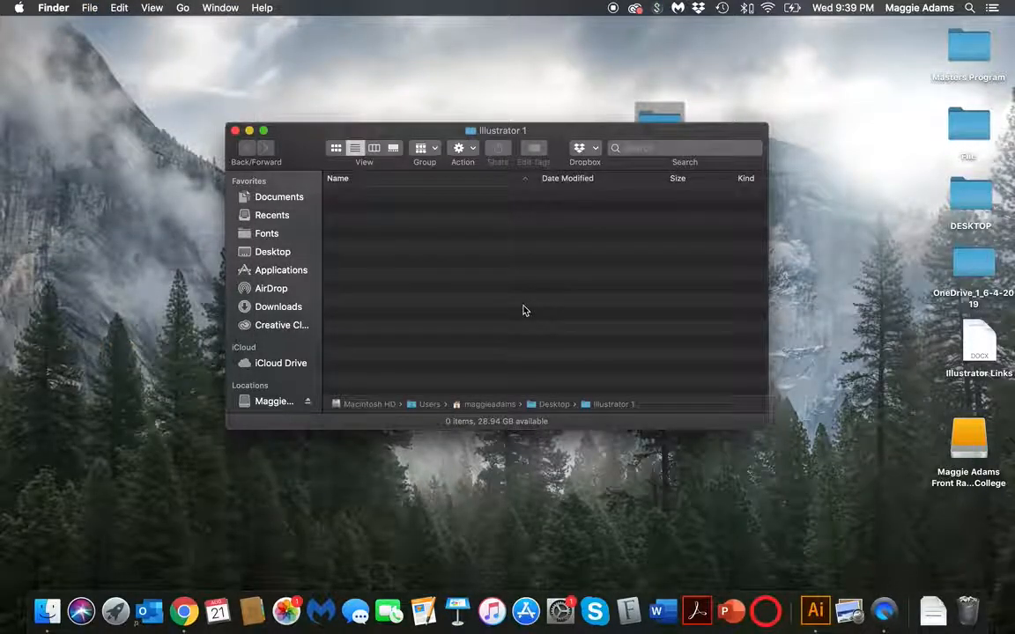
key(super+shift+n)
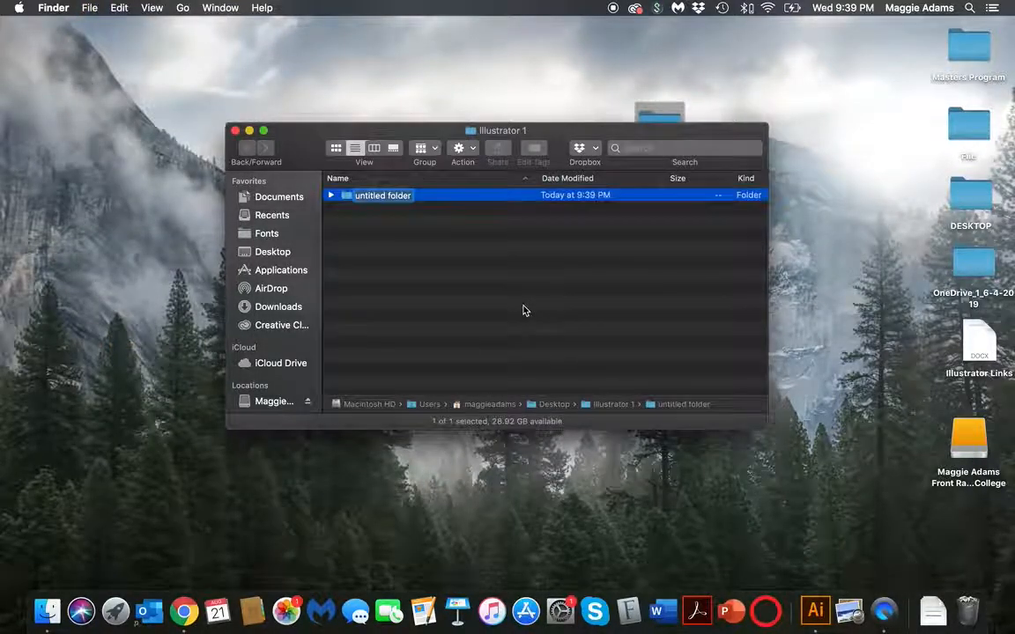
text(Exercises)
key(Return)
Add three more subfolders named "Projects", "Lynda" and "HW" to the Illustrator 1 folder
key(super+shift+n)
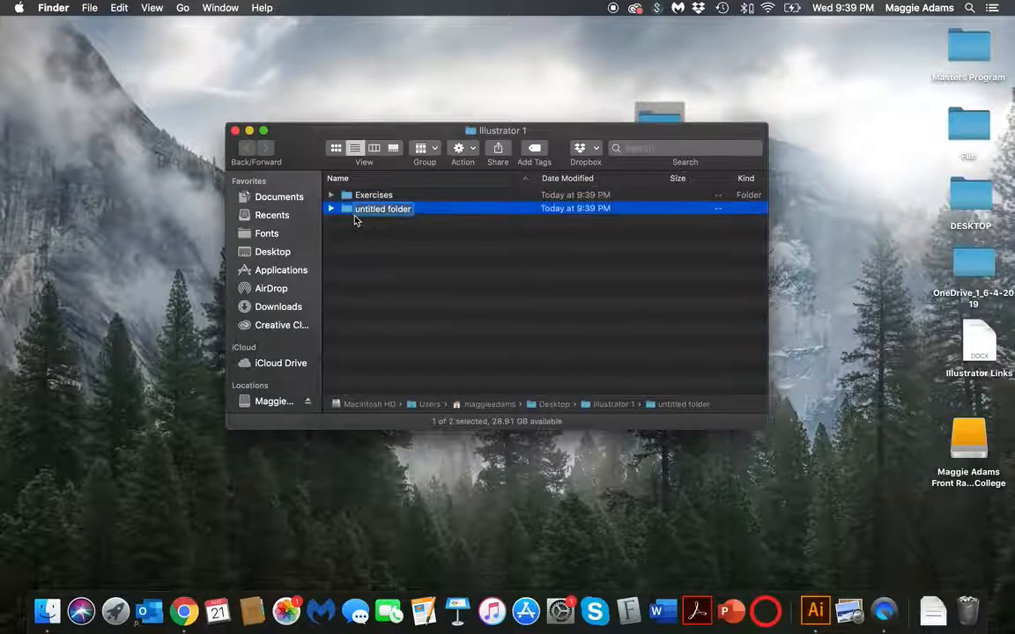
text(Projects)
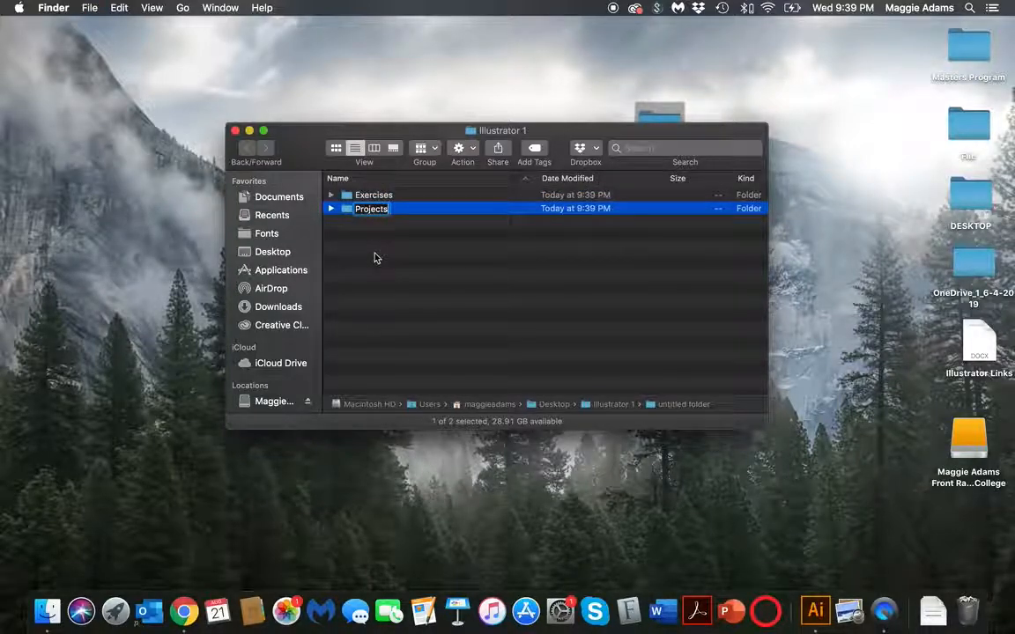
key(Return)
key(super+shift+n)
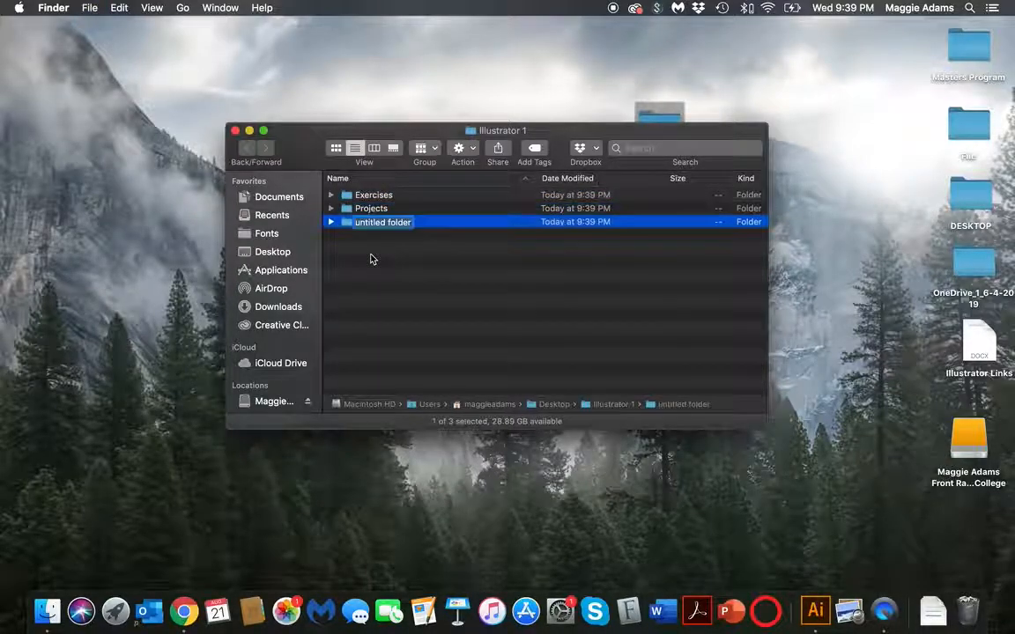
text(Lynda)
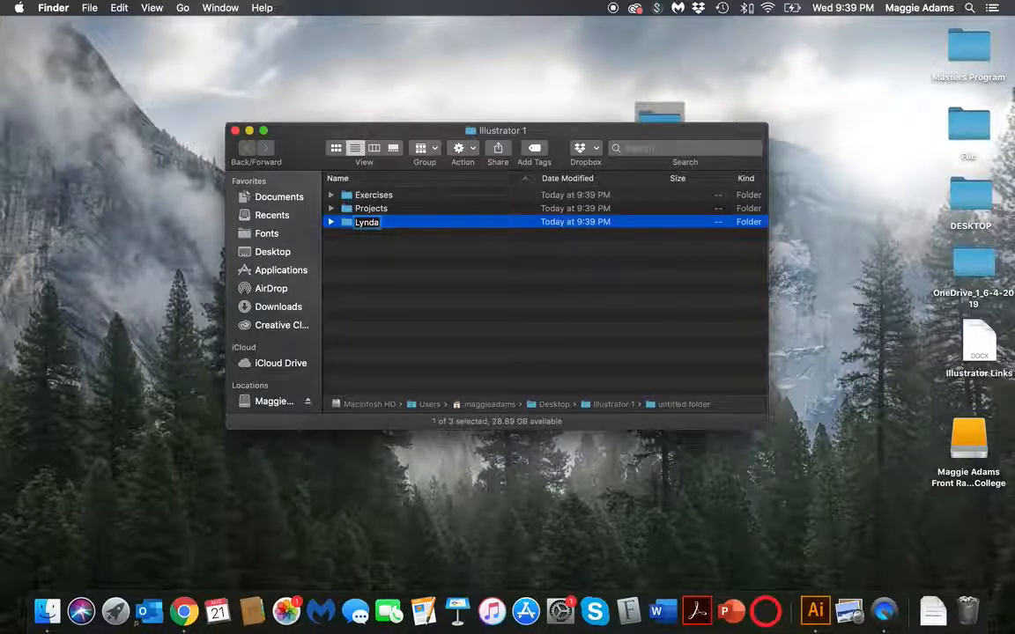
key(Return)
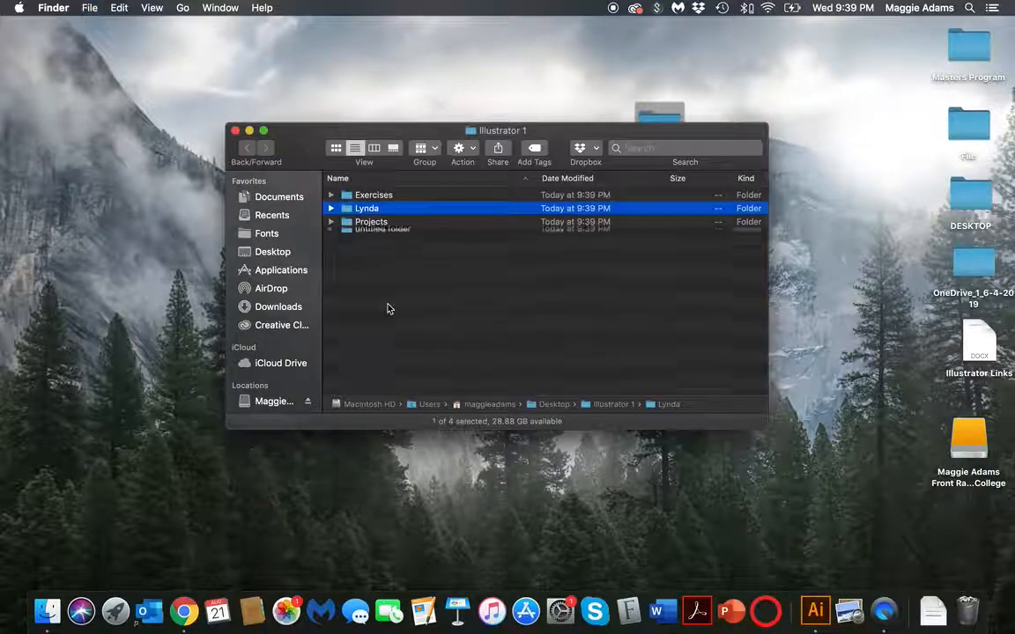
key(super+shift+n)
text(HW)
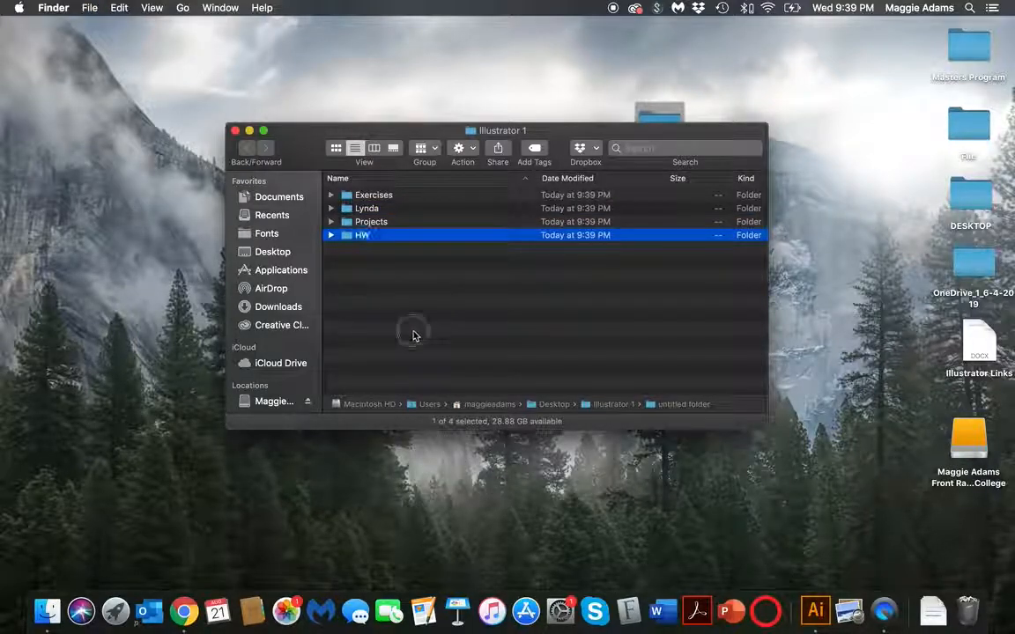
key(Return)
Move the E1Basics file from the desktop into the Exercises folder
drag(566, 141, 397, 258)
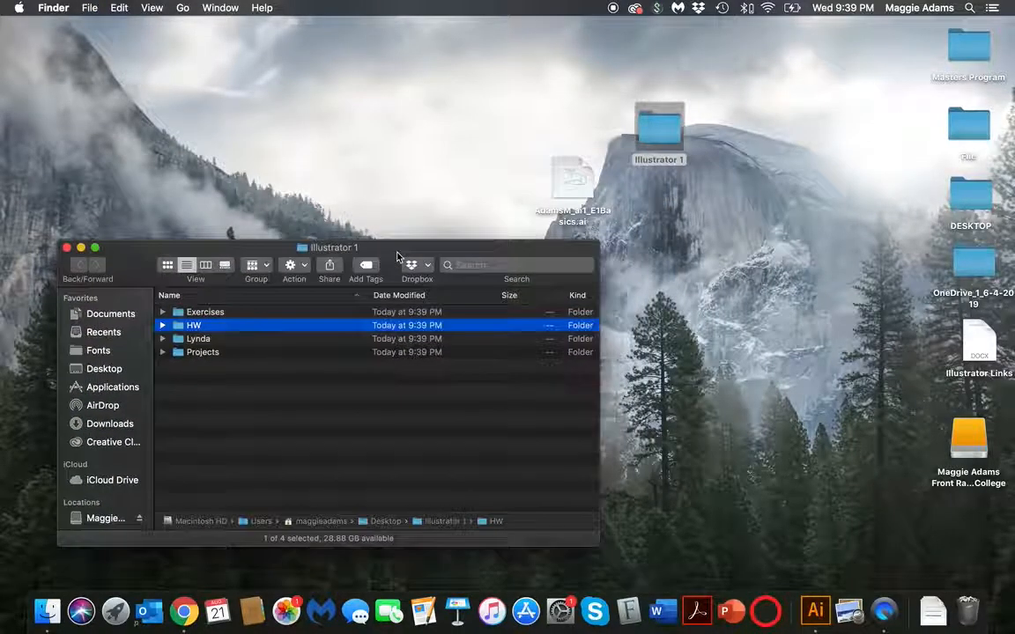
click(560, 182)
drag(560, 182, 210, 317)
click(163, 312)
click(163, 312)
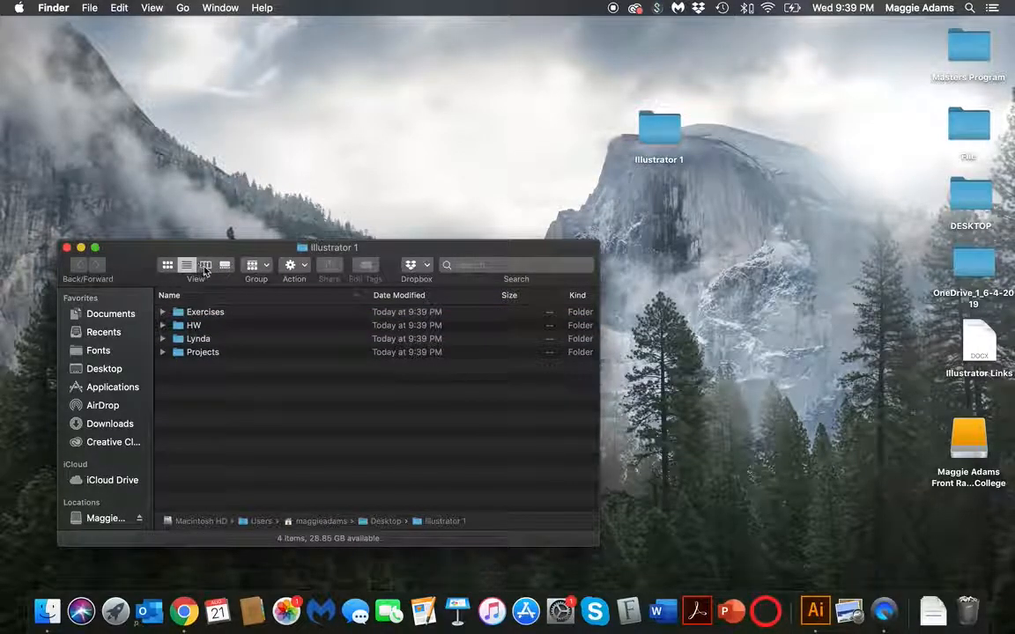
In column view, create a subfolder named "E1 Basics" inside Exercises and move the E1Basics file into it
click(204, 266)
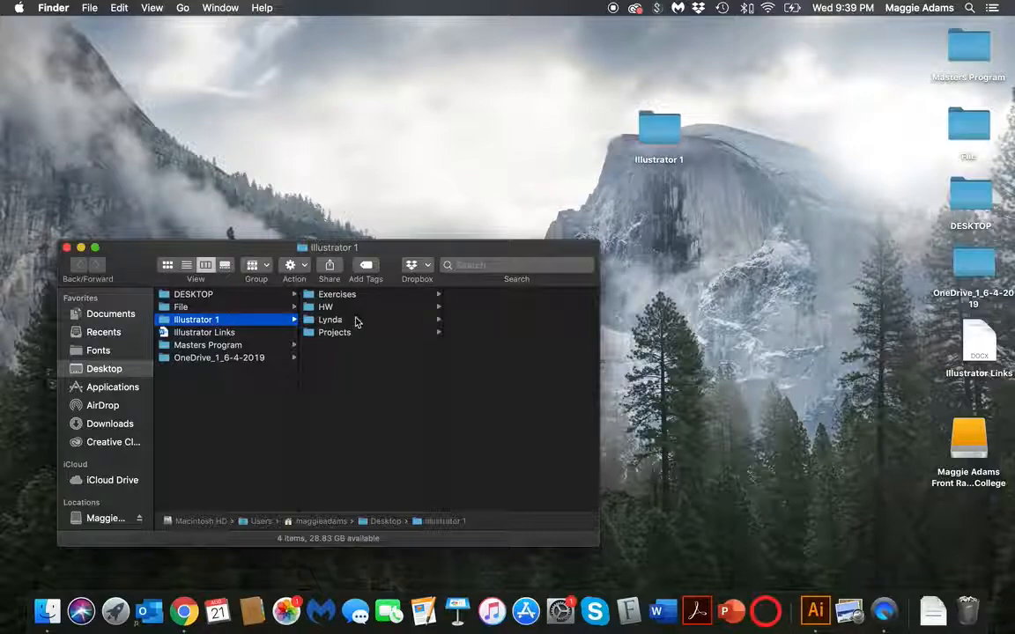
click(344, 296)
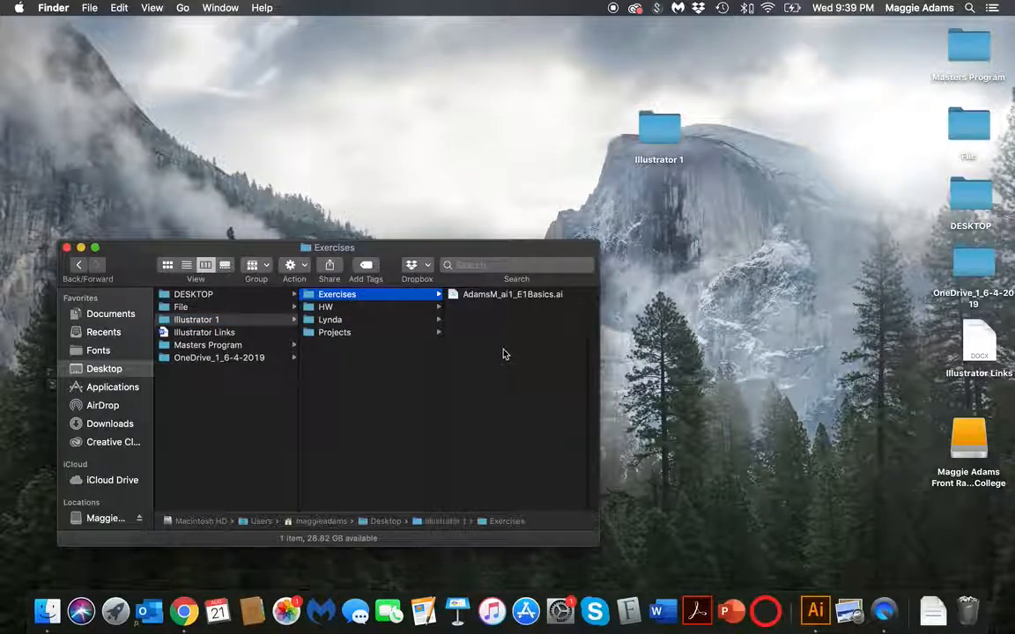
key(shift+super+n)
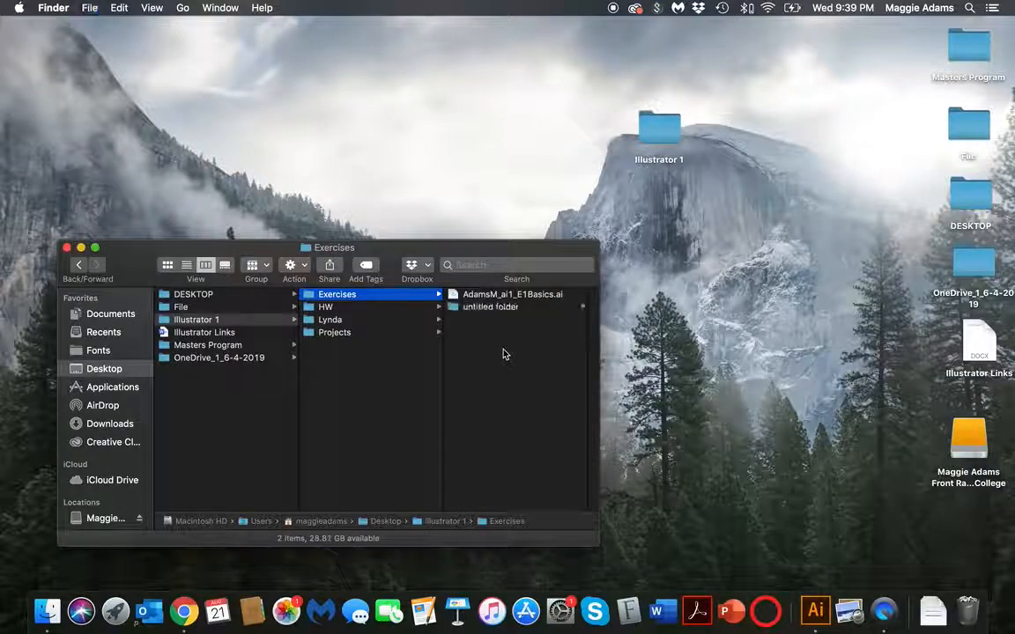
text(E1)
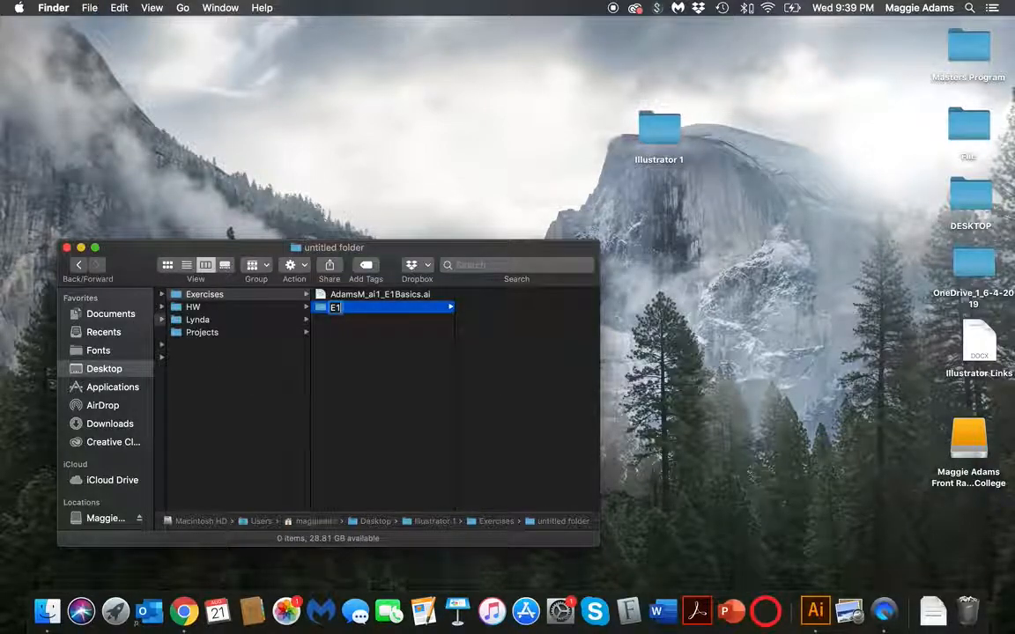
text( Basics)
key(Return)
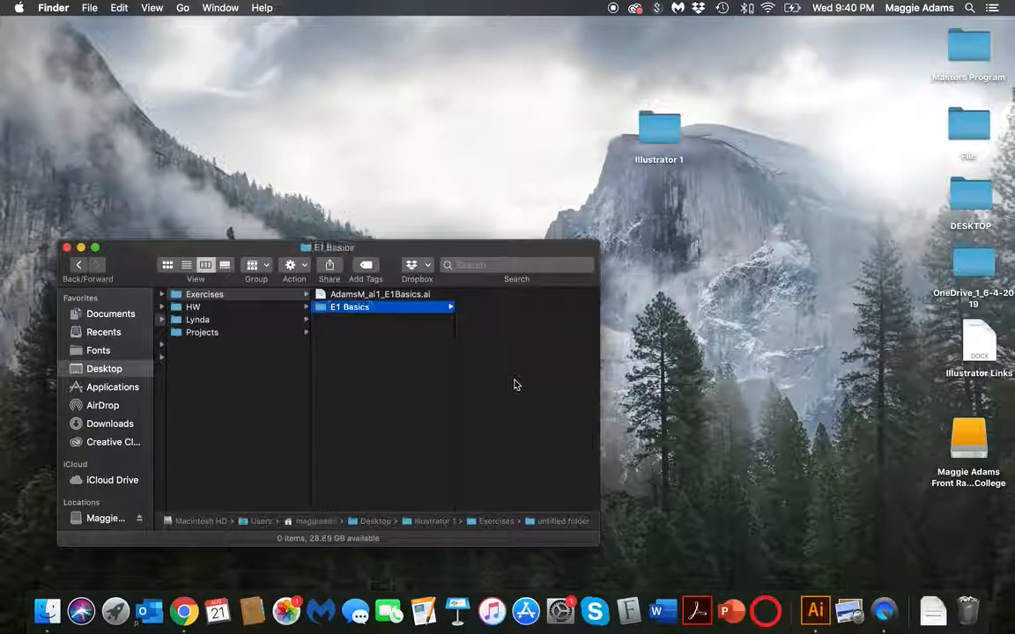
drag(365, 297, 361, 308)
Create two more subfolders named "E2" and "E3" inside the Exercises folder
click(359, 318)
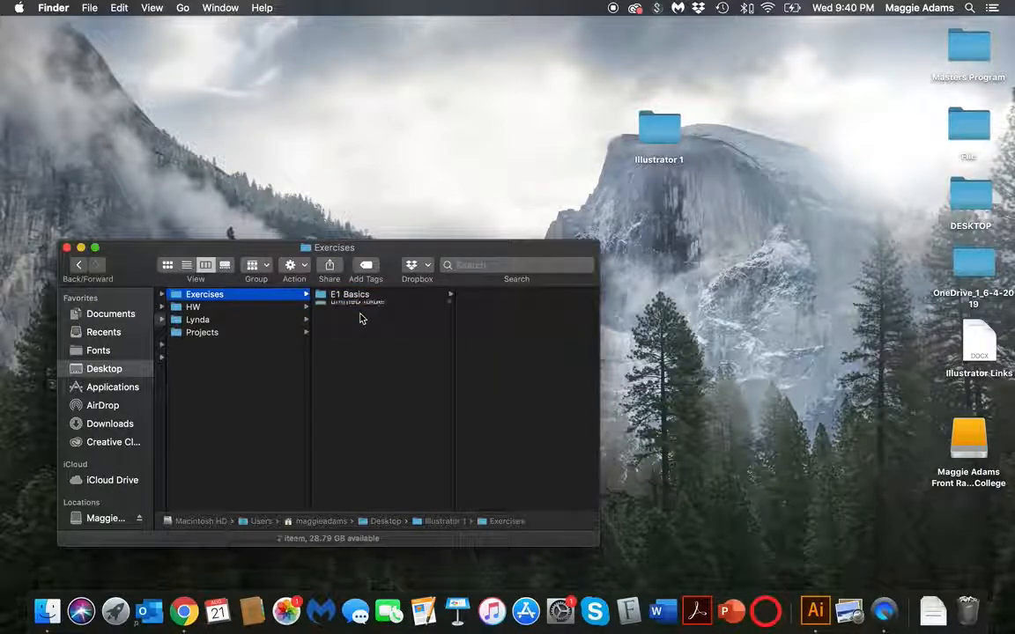
key(super+shift+n)
text(E2)
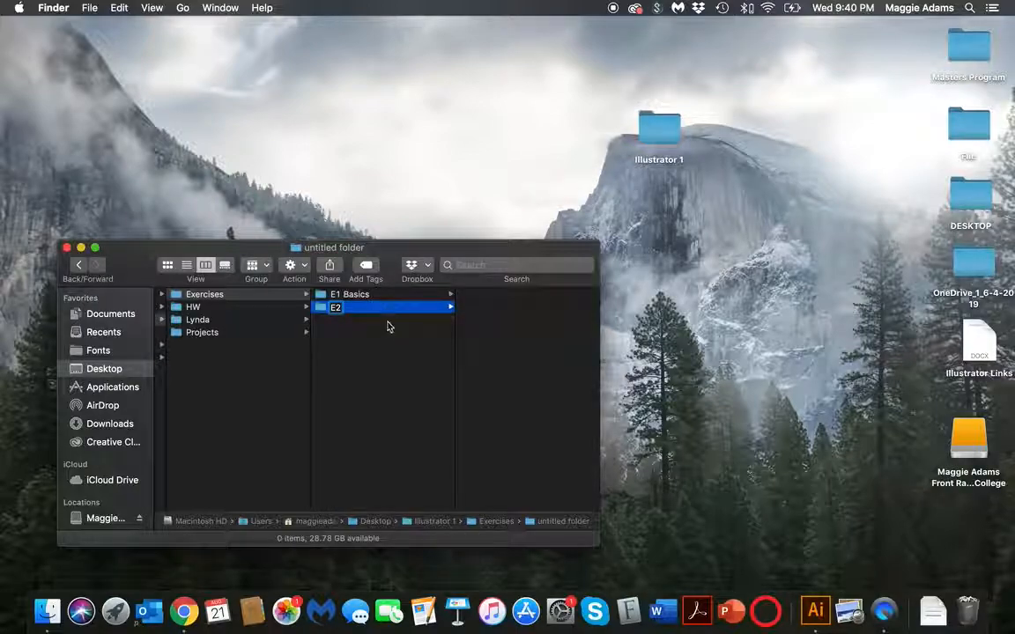
click(358, 347)
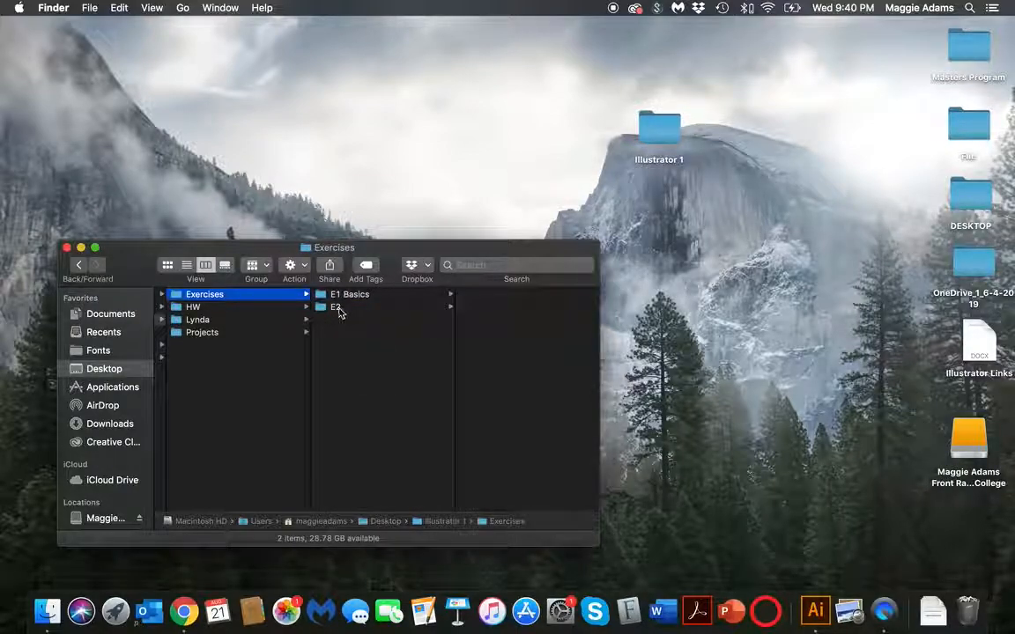
click(339, 309)
click(358, 344)
key(super+shift+n)
text(E3)
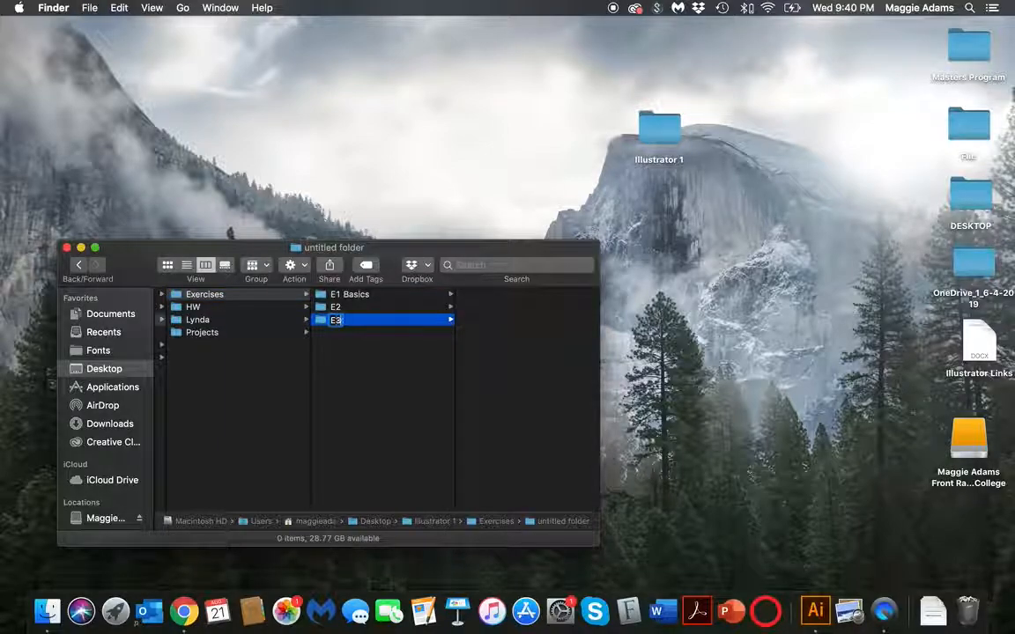
click(353, 373)
Examine the contents of the E1 Basics folder
drag(368, 254, 426, 145)
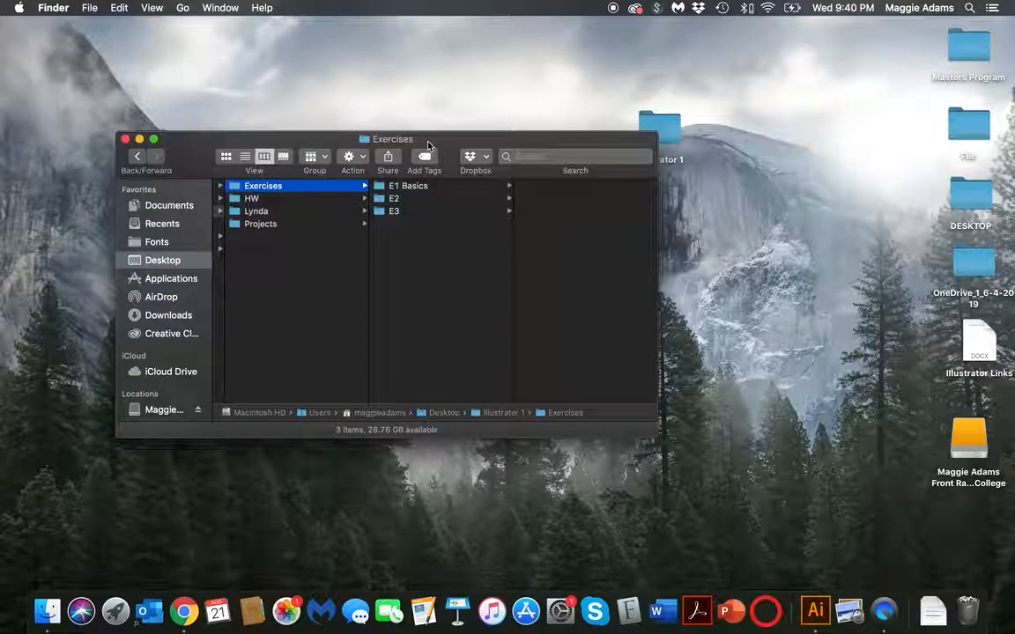
click(406, 188)
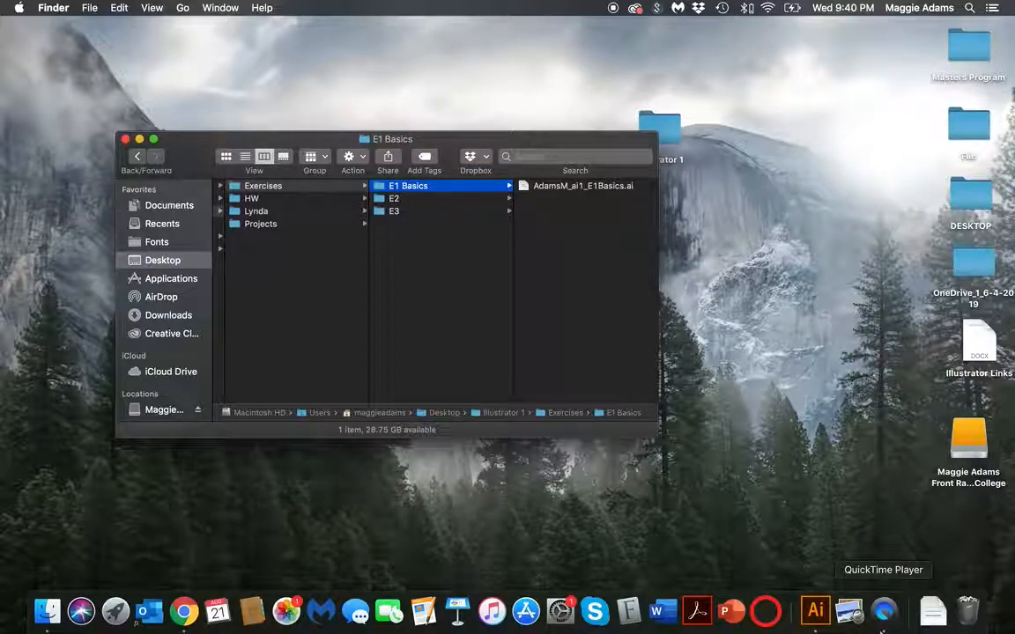
click(883, 610)
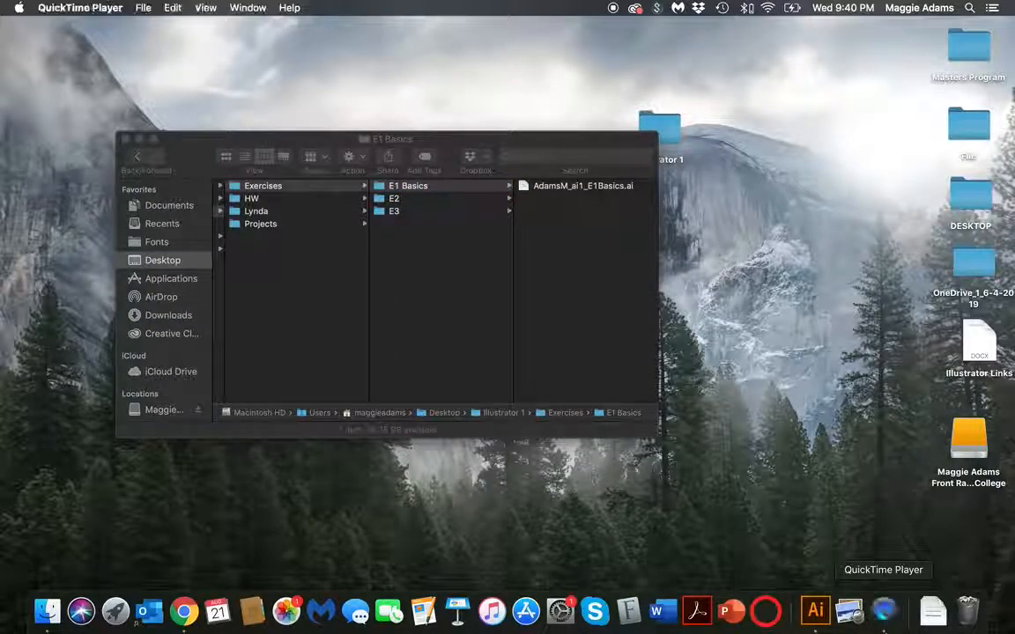
right_click(886, 623)
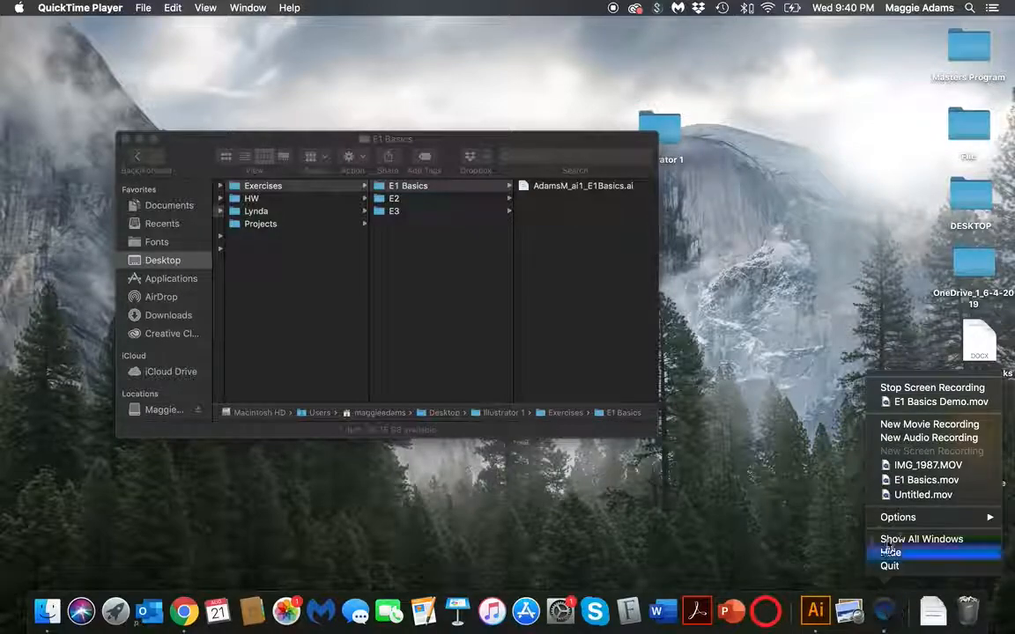